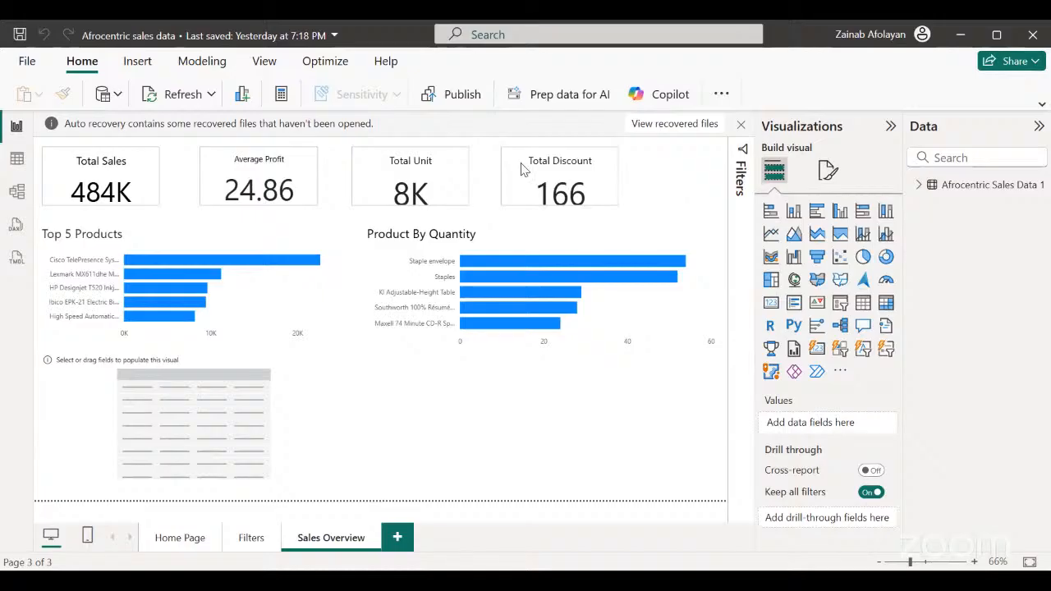
click(509, 183)
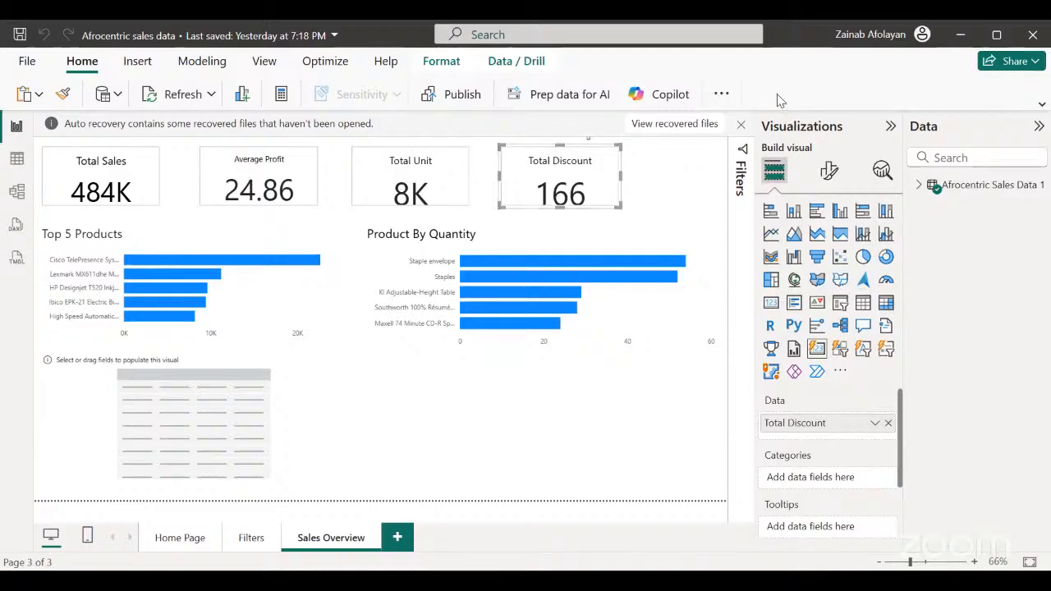
click(445, 65)
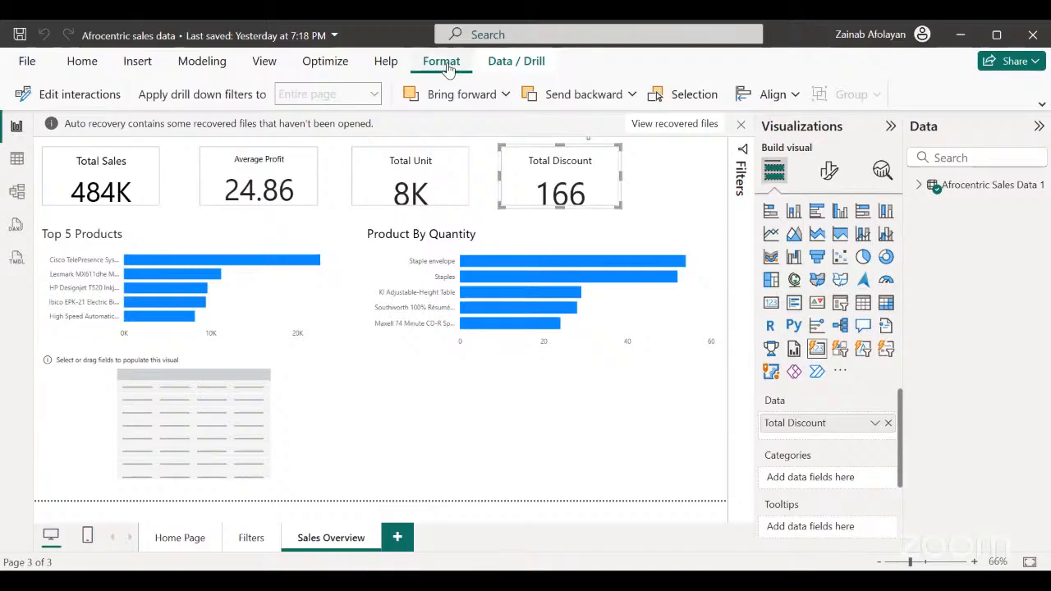
click(514, 64)
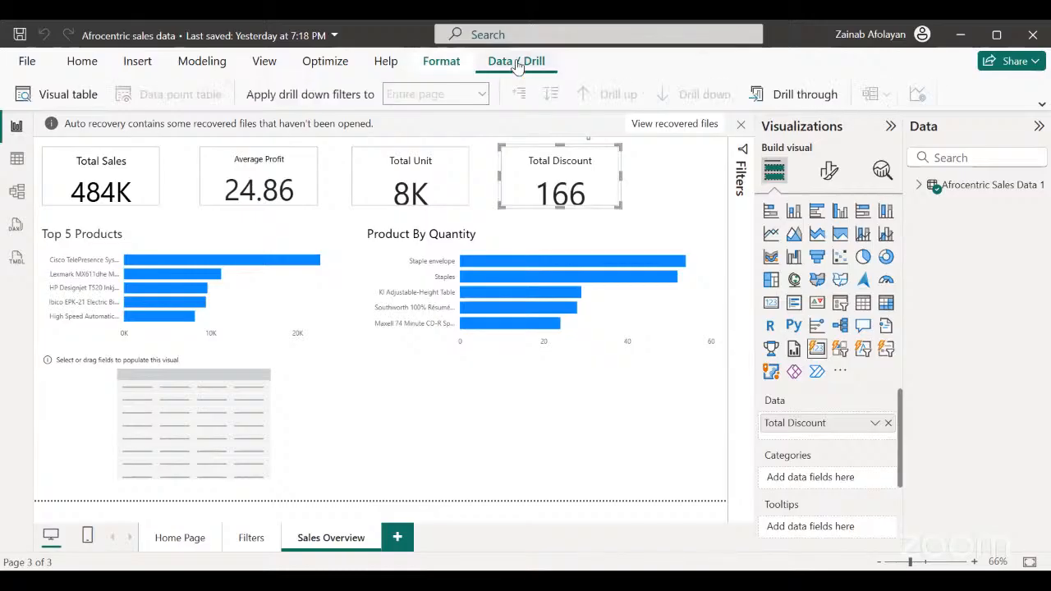
click(434, 64)
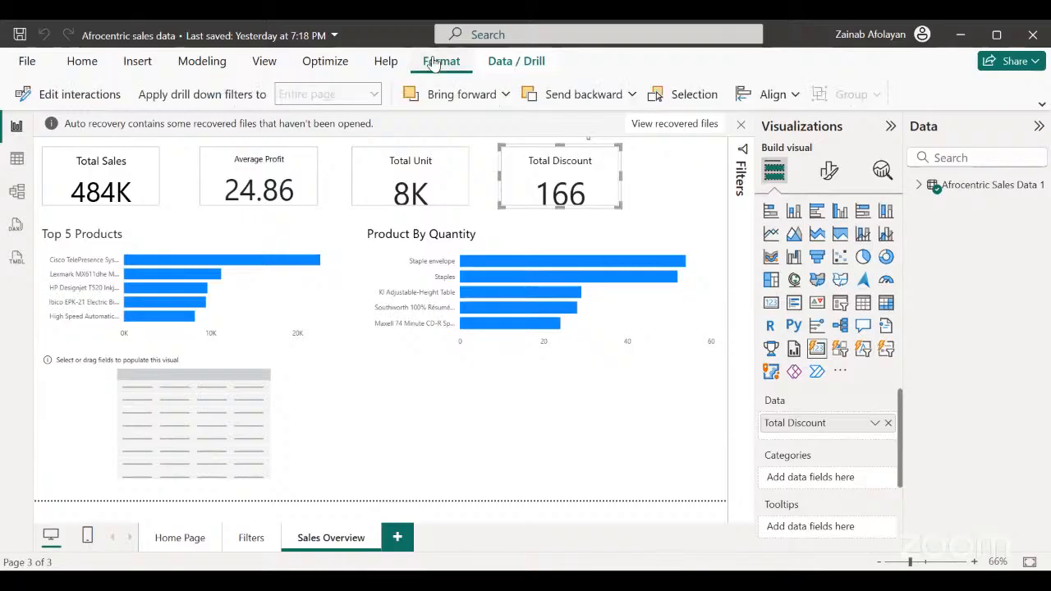
click(796, 97)
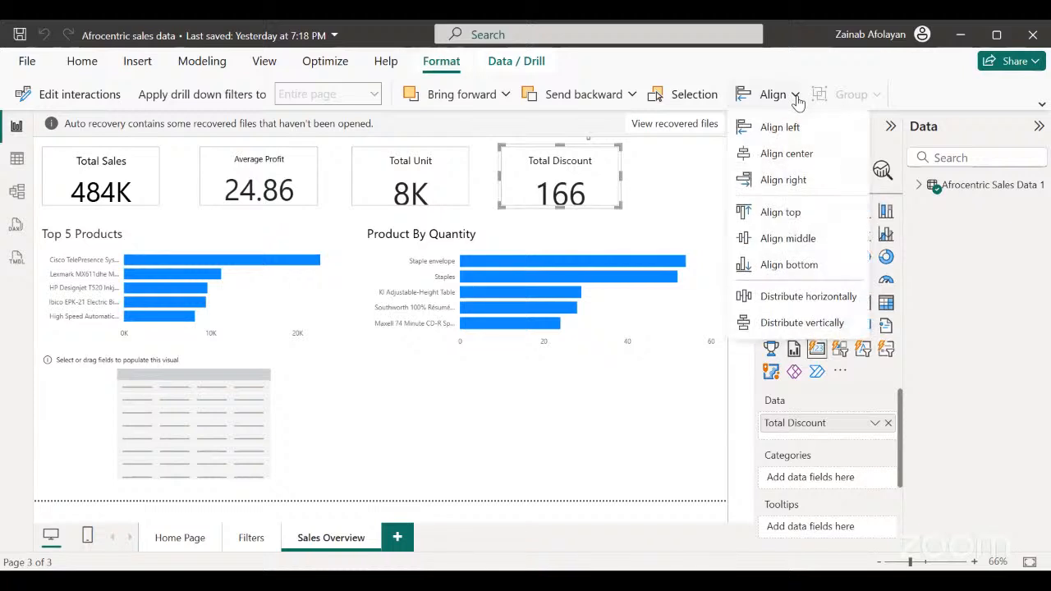
click(796, 97)
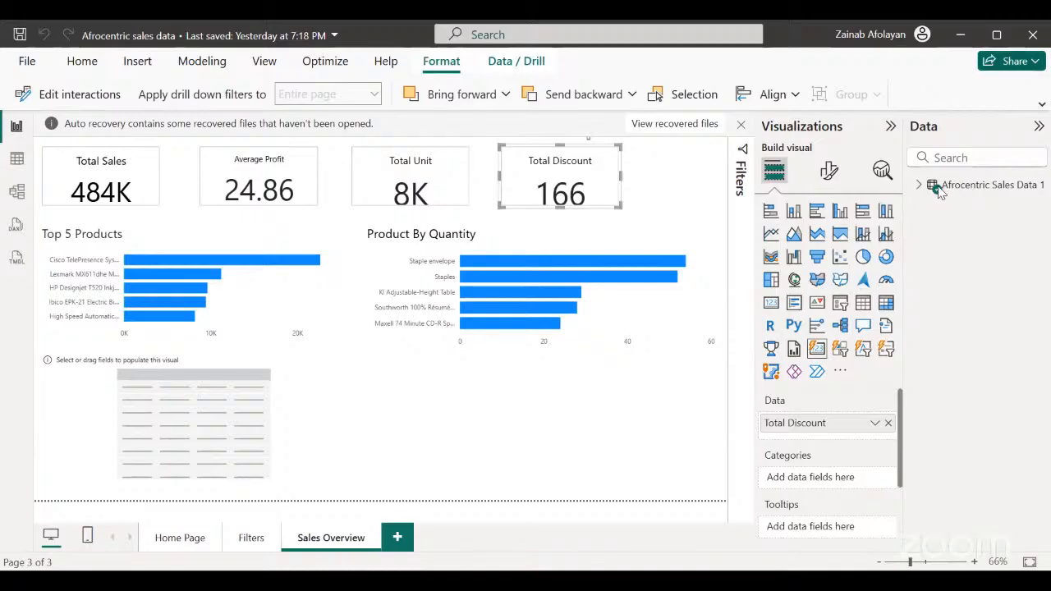
Format the Total Discount measure in the Afrocentric Sales Data 1 table as dollar currency.
click(913, 197)
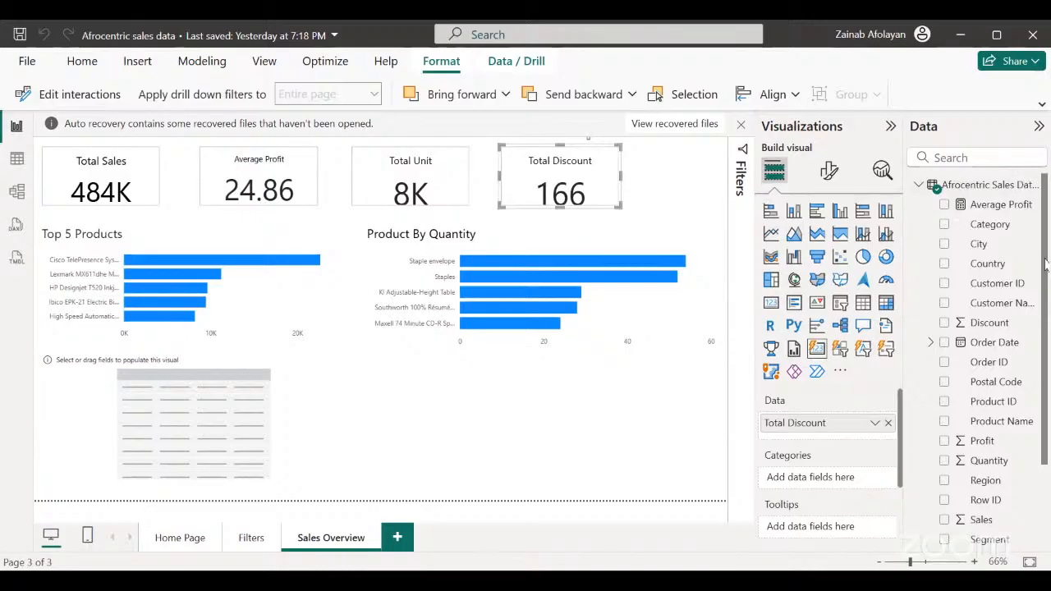
scroll(1045, 263, down, 3)
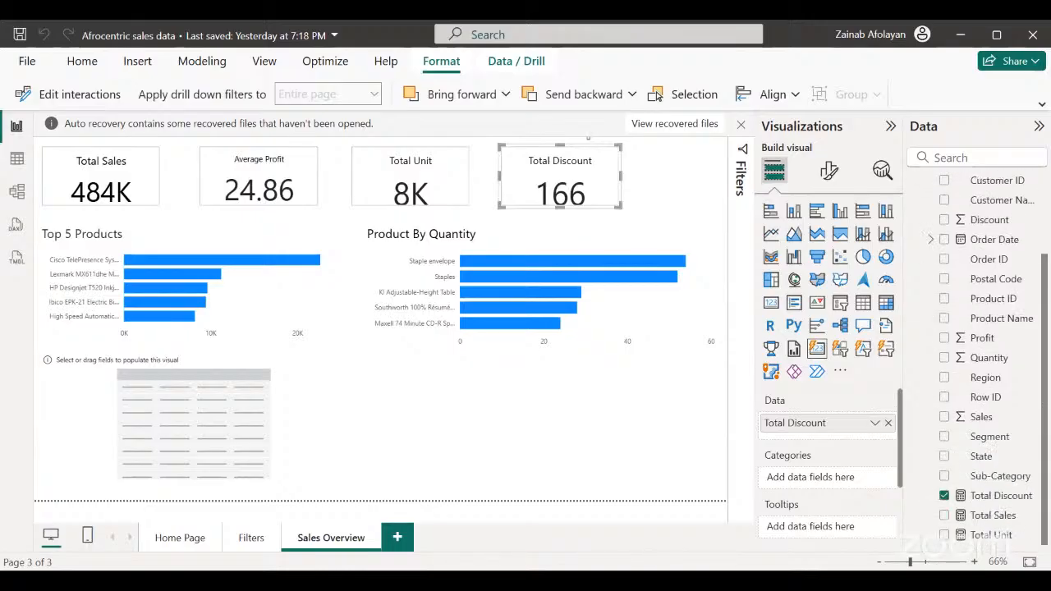
click(994, 496)
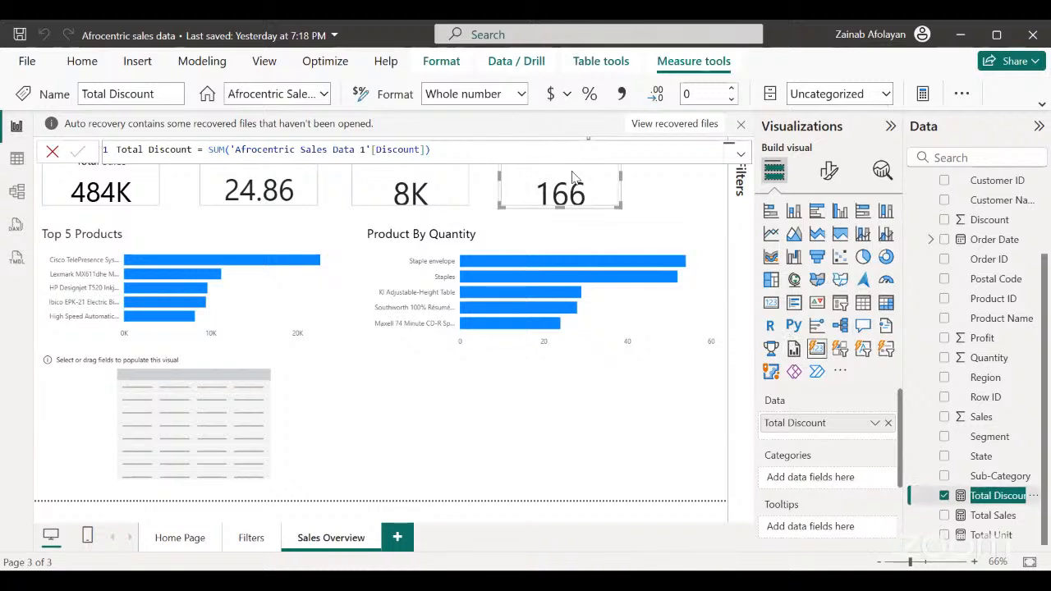
click(566, 95)
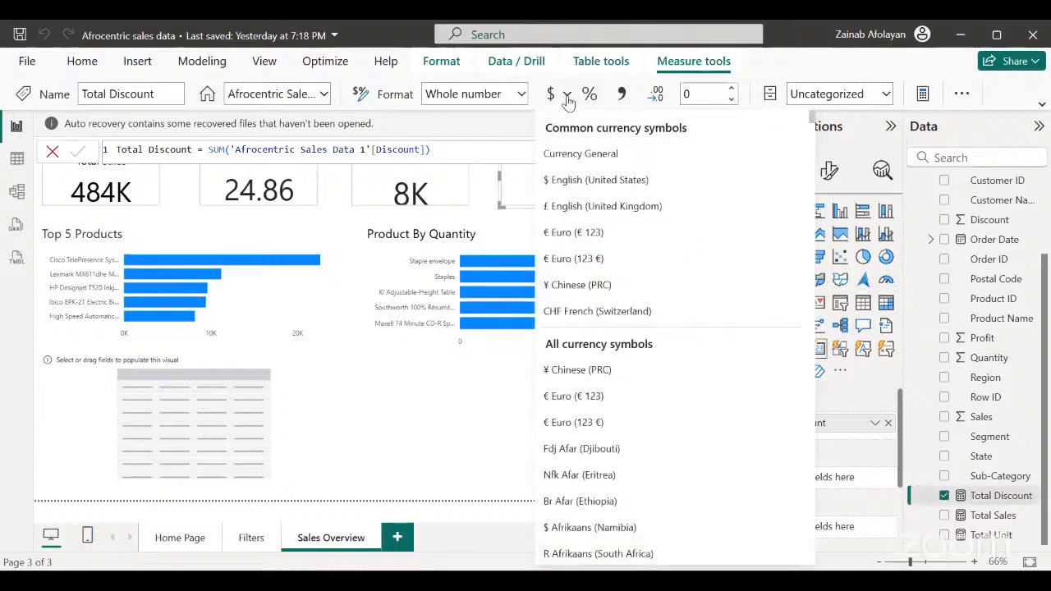
click(567, 96)
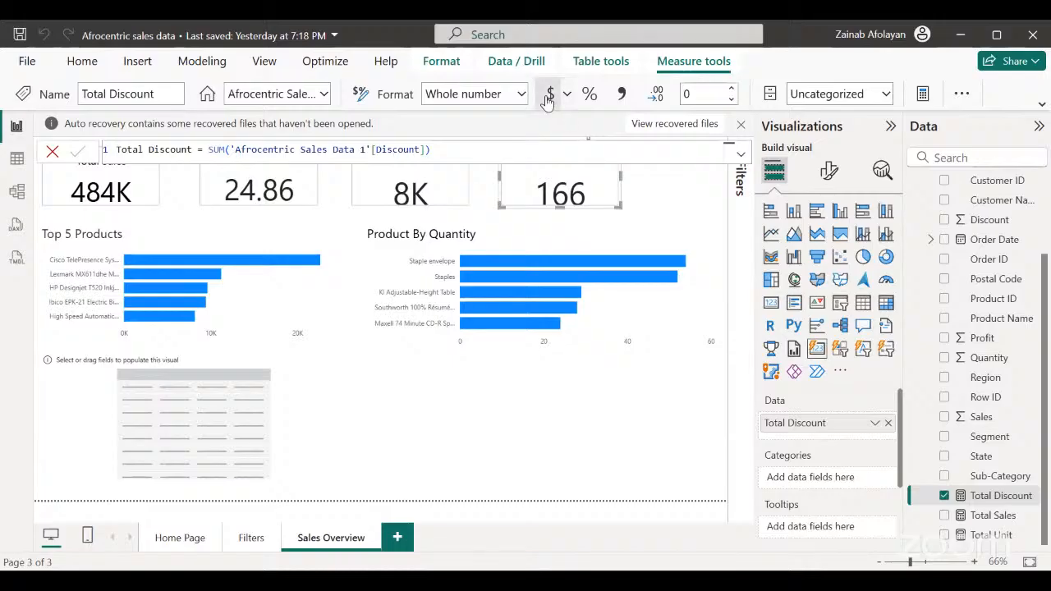
click(549, 95)
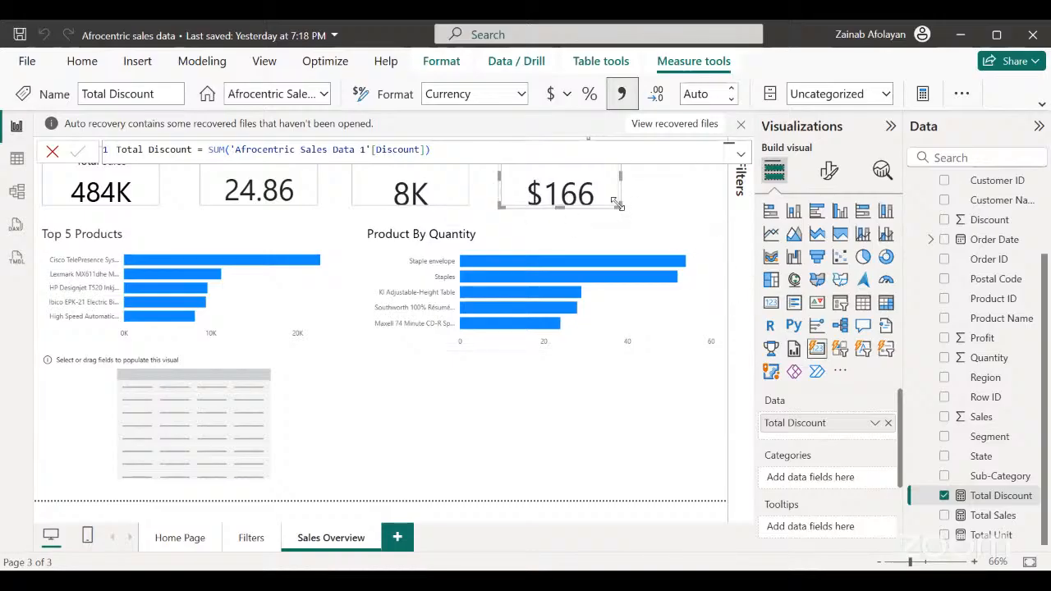
Format the Total Sales measure as dollar currency with 0 decimal places.
click(136, 195)
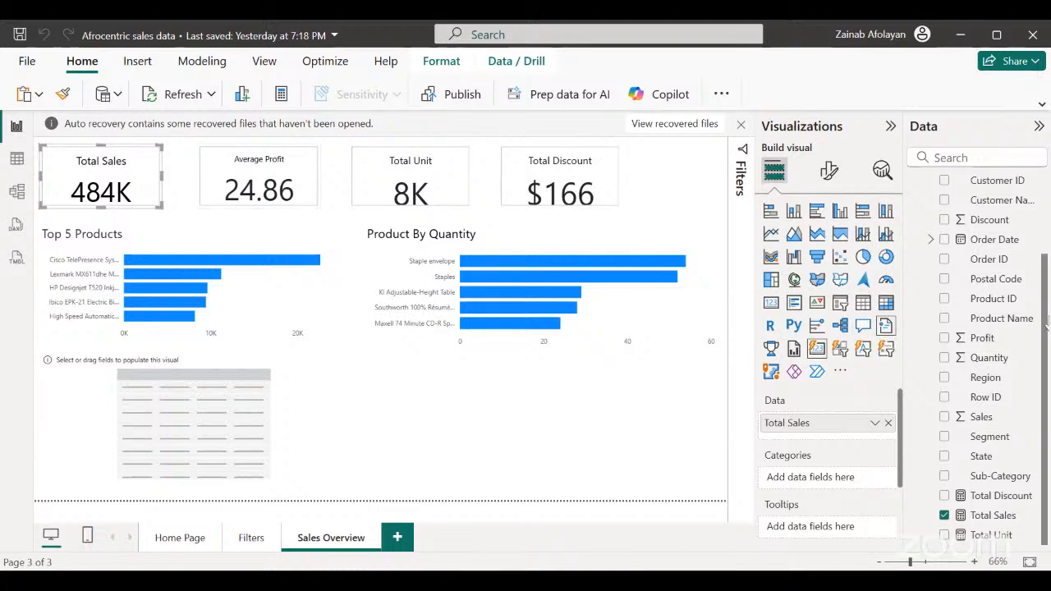
click(994, 516)
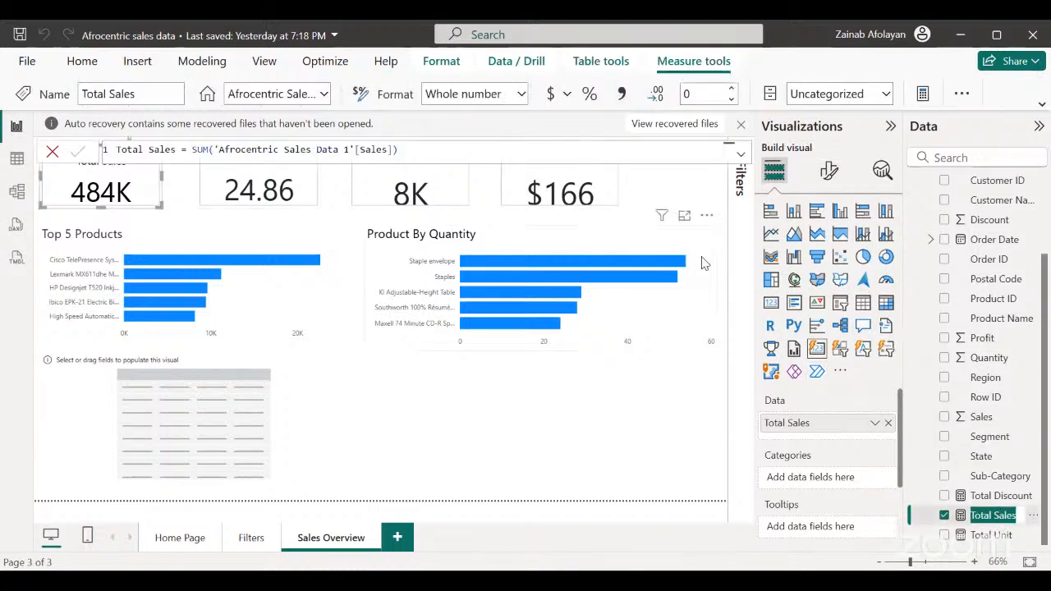
click(550, 97)
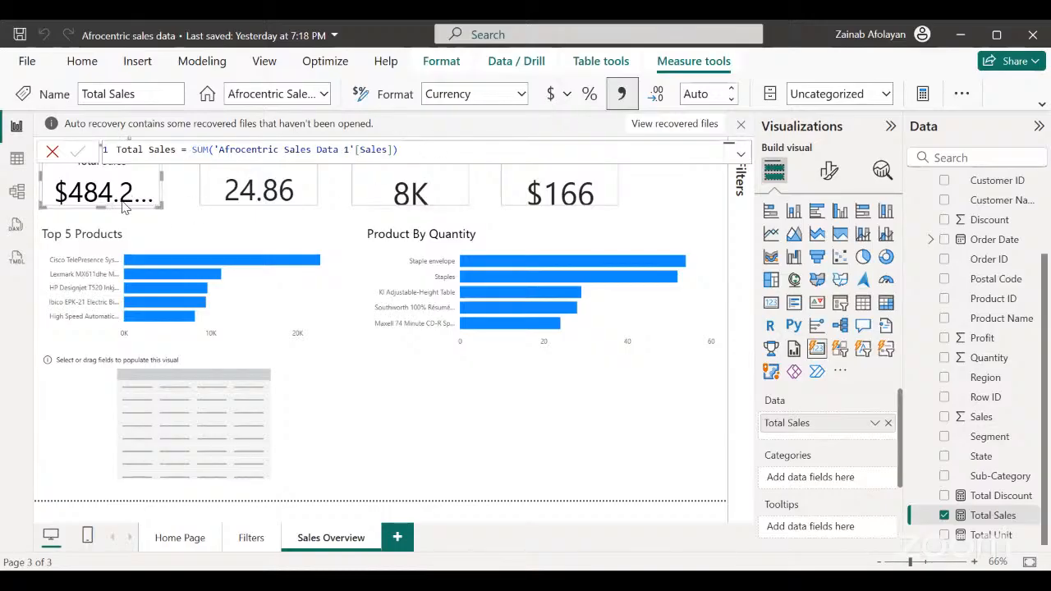
click(732, 89)
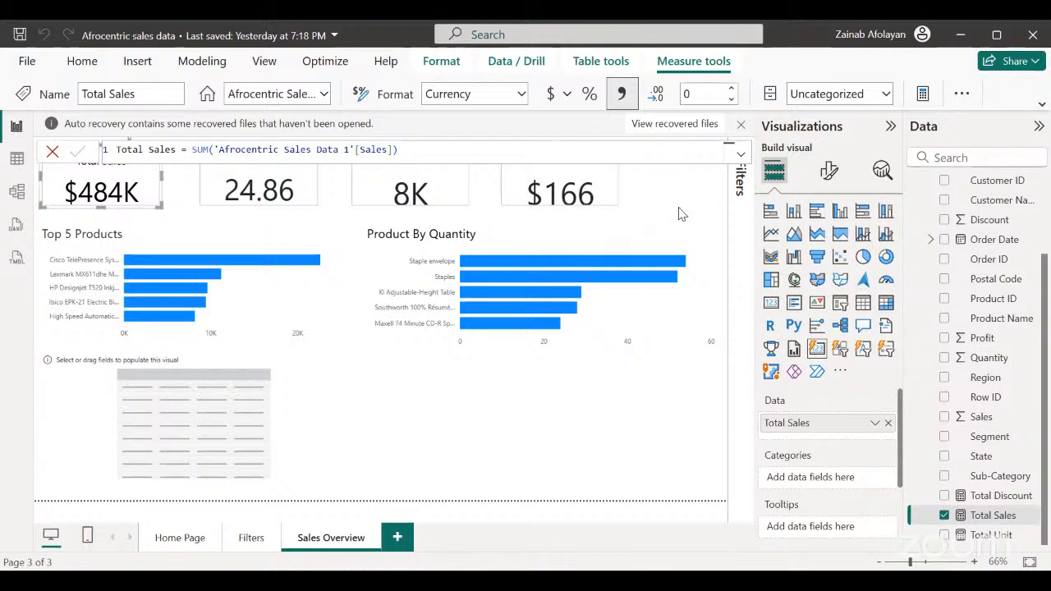
Format the Average Profit measure as dollar currency with 0 decimal places.
click(261, 234)
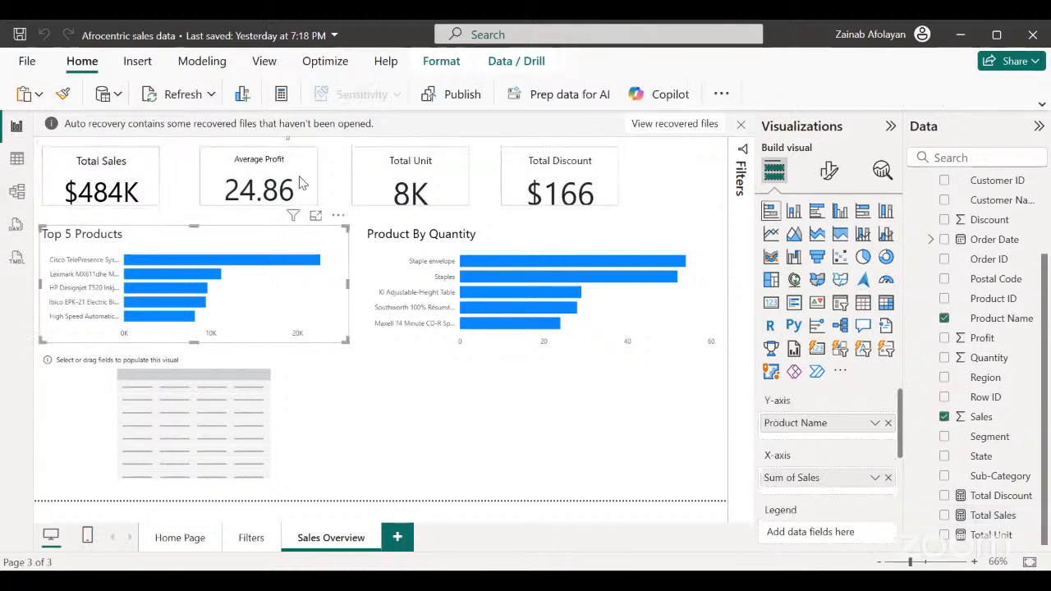
click(240, 197)
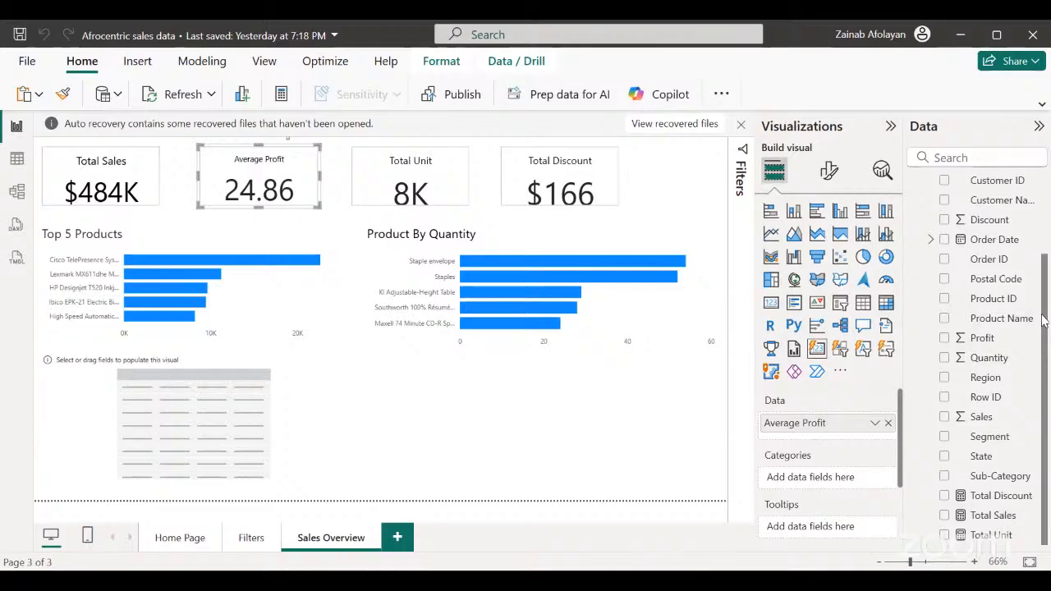
scroll(1042, 321, up, 3)
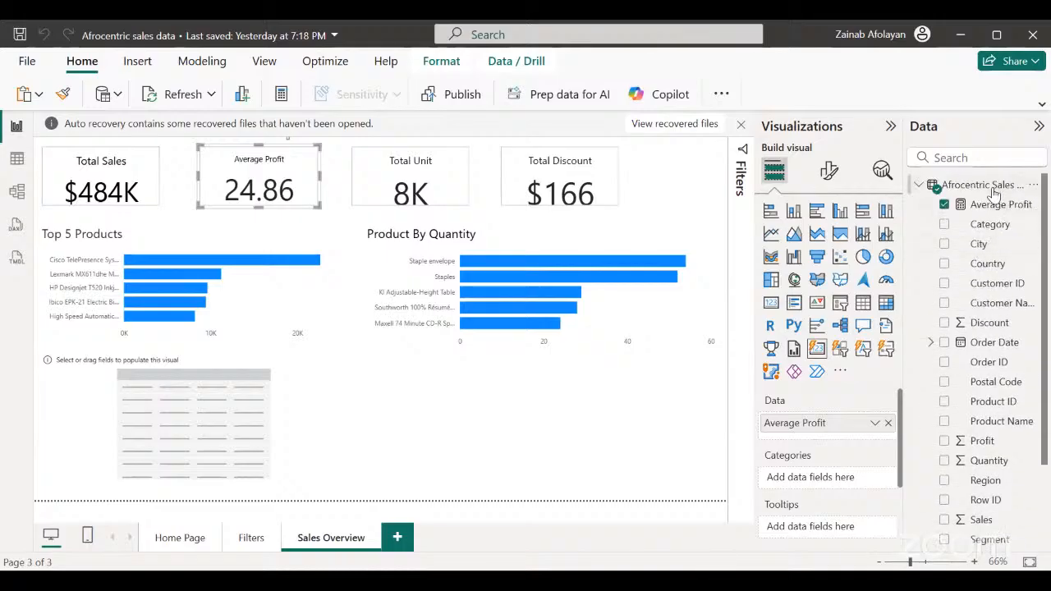
click(998, 204)
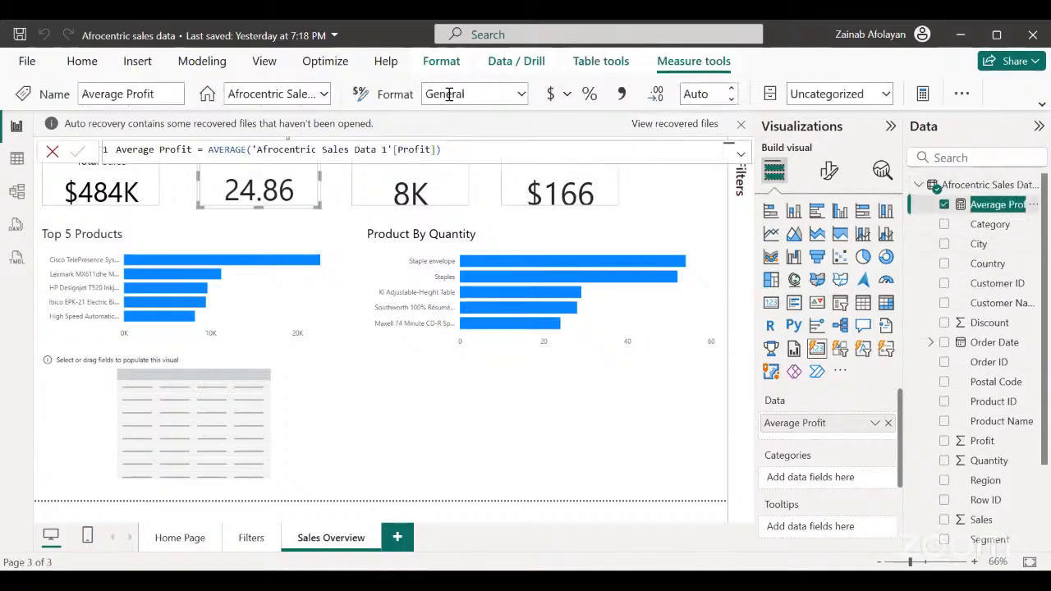
click(547, 96)
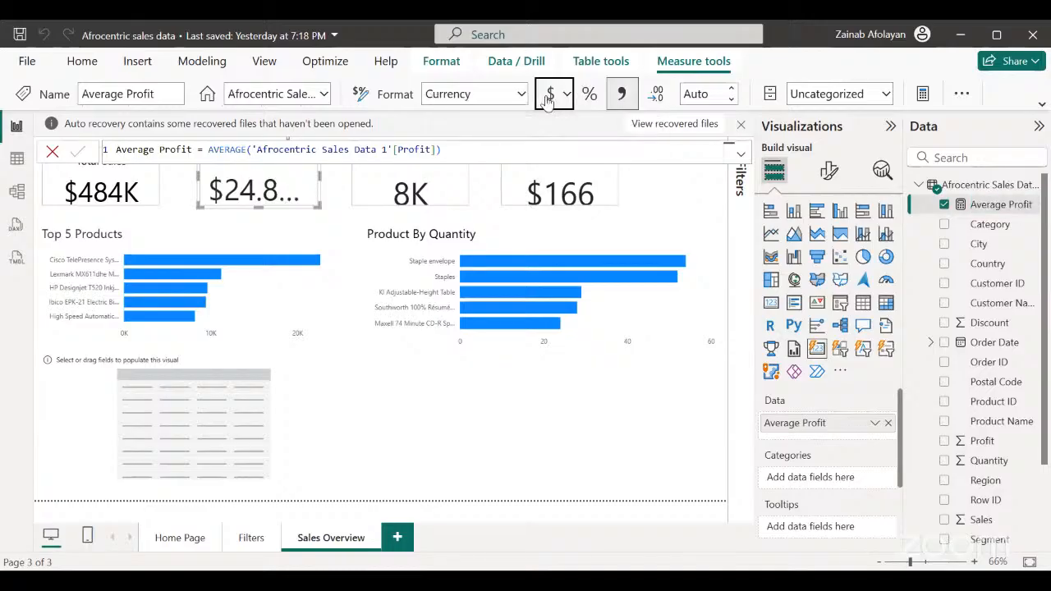
click(732, 92)
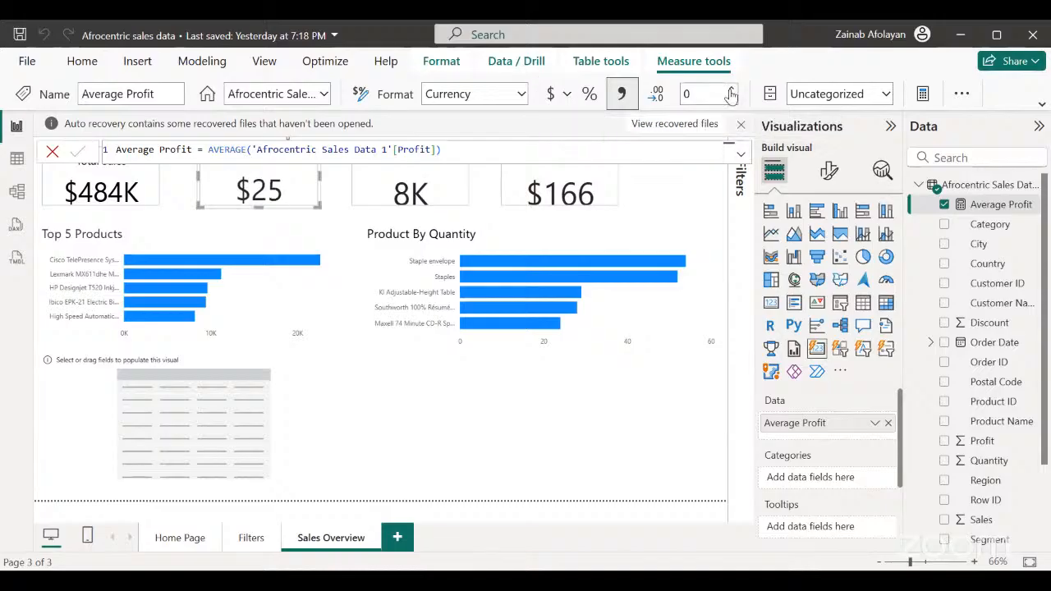
click(538, 441)
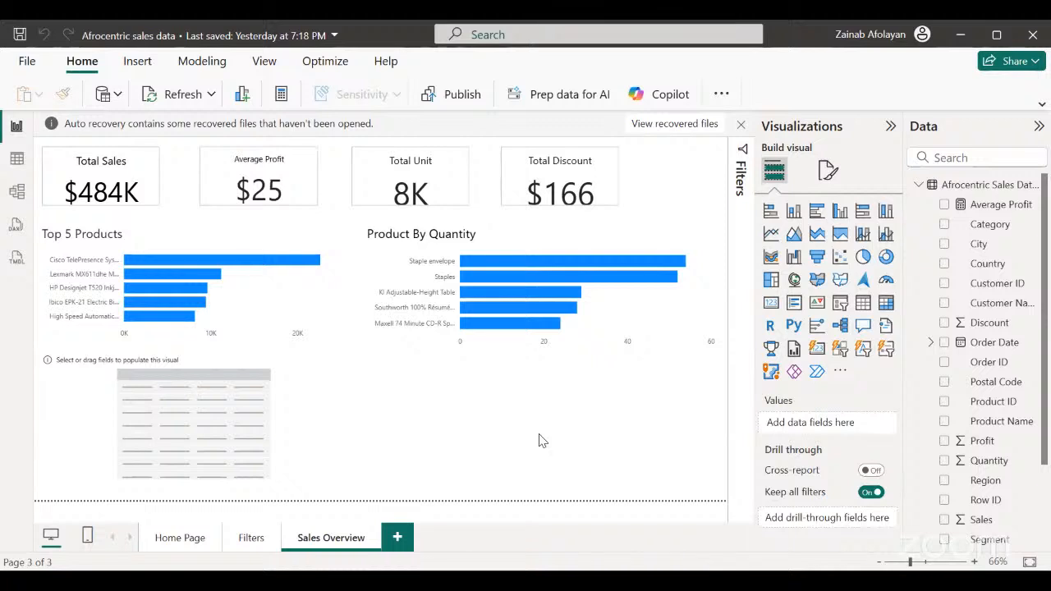
Shift the Average Profit, Total Unit and Total Discount cards toward the Total Sales card to even out the row's spacing.
click(234, 202)
mouse_move(230, 197)
mouse_down()
mouse_move(216, 200)
mouse_move(230, 201)
mouse_up()
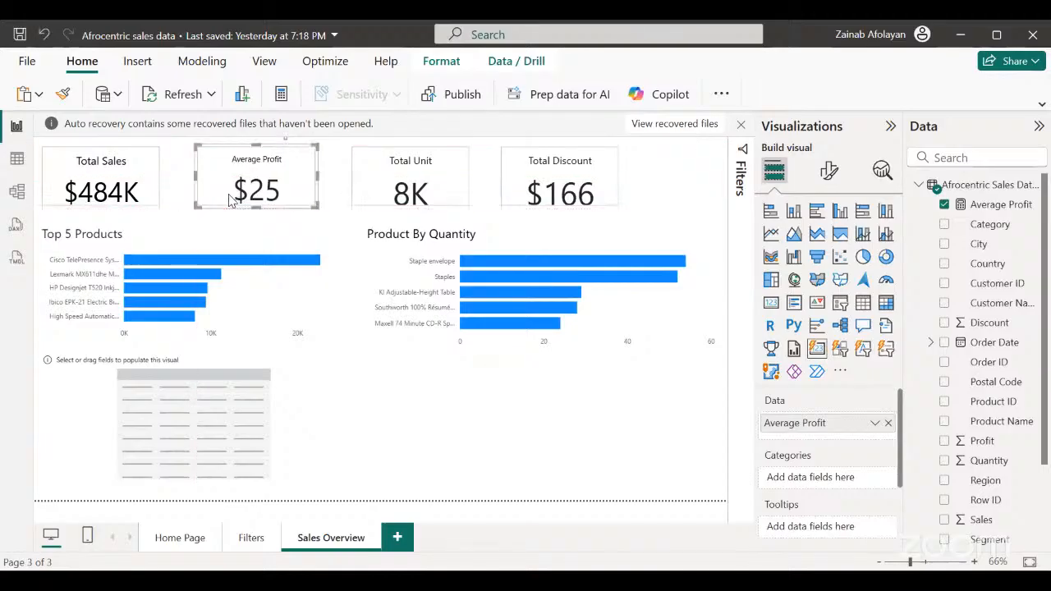
click(380, 198)
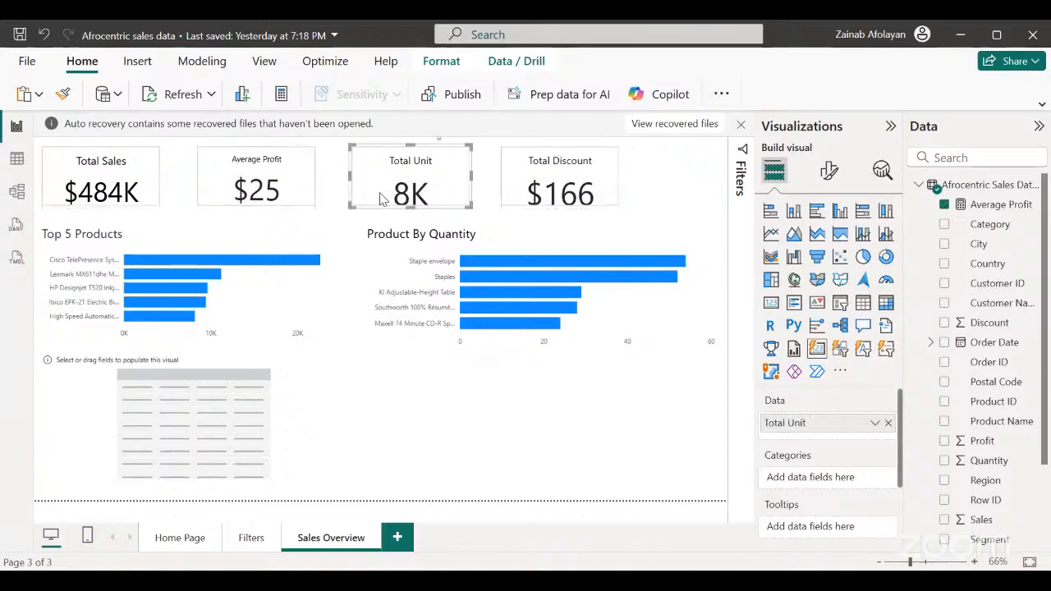
drag(381, 199, 363, 195)
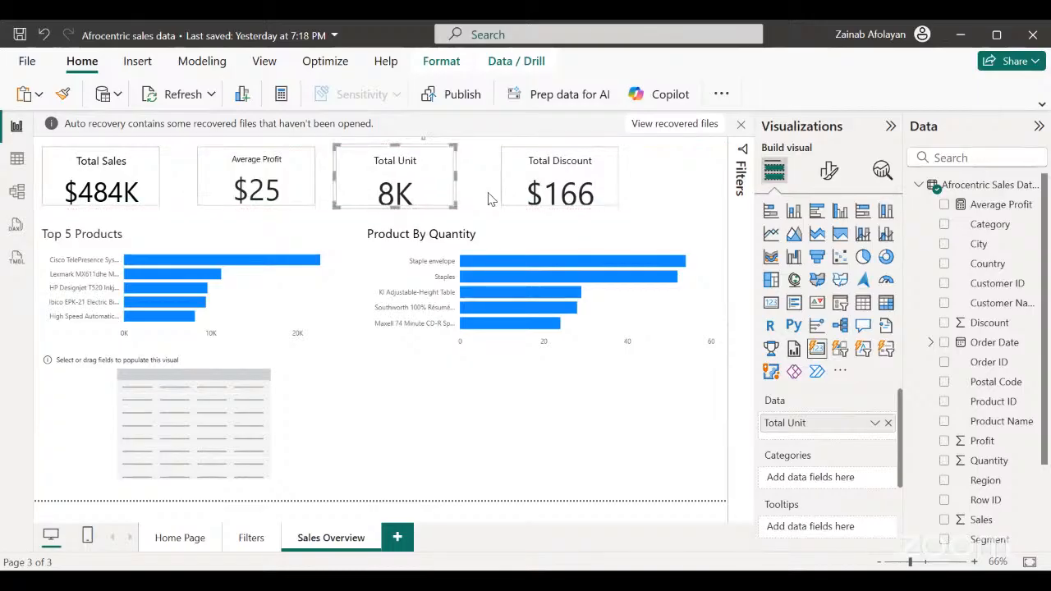
click(507, 199)
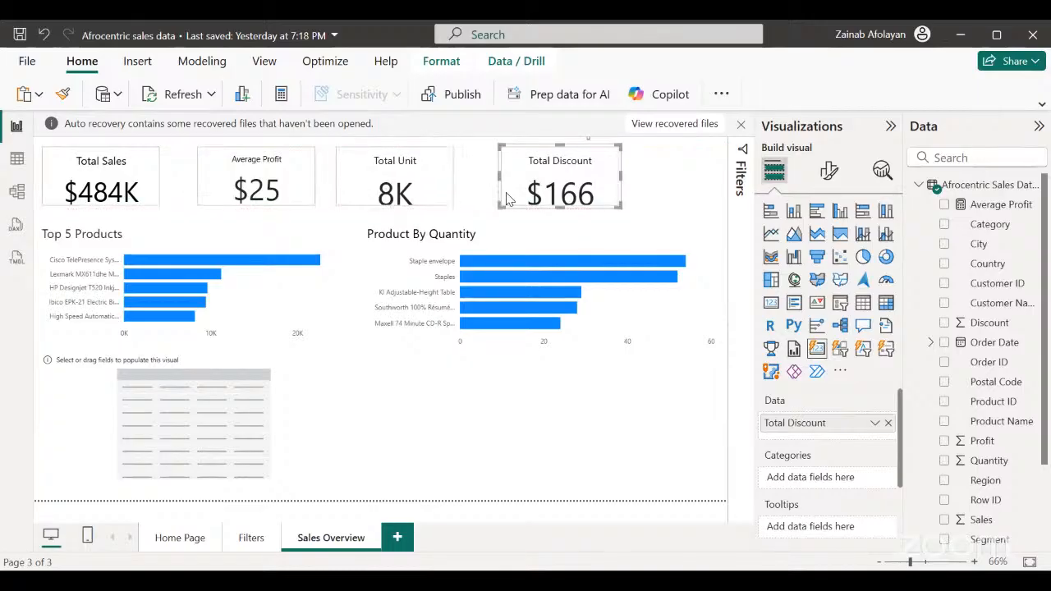
drag(507, 198, 482, 203)
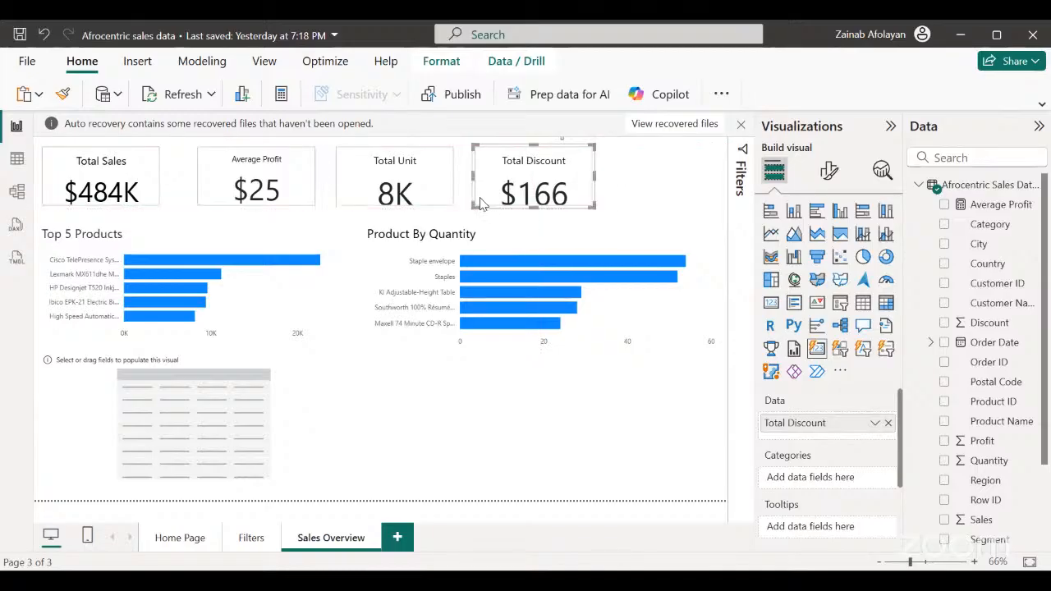
click(389, 423)
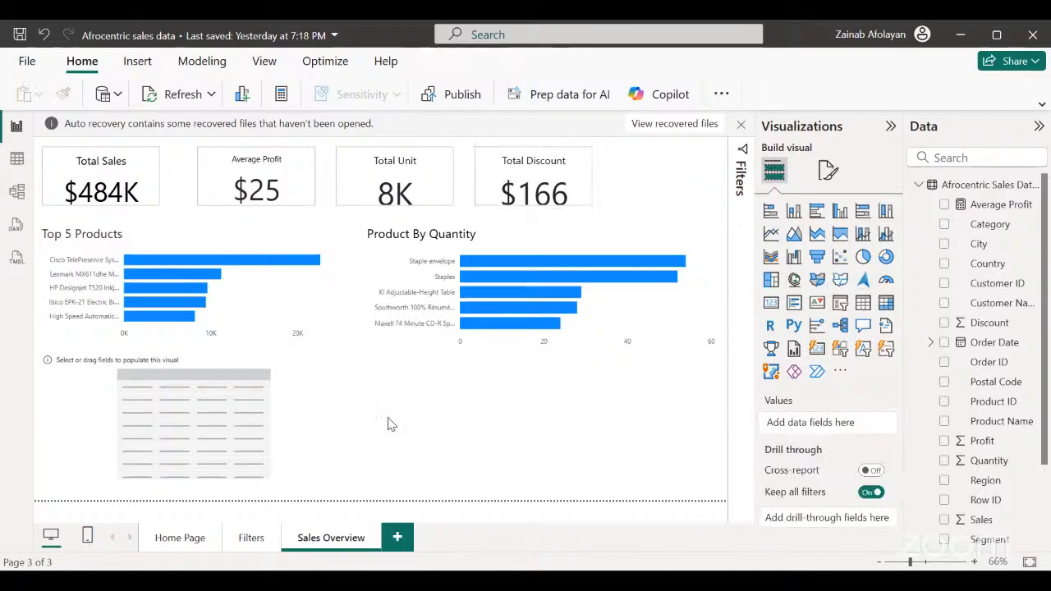
Add the Customer ID and Product Name fields as columns of the empty table visual below the Top 5 Products chart.
click(295, 477)
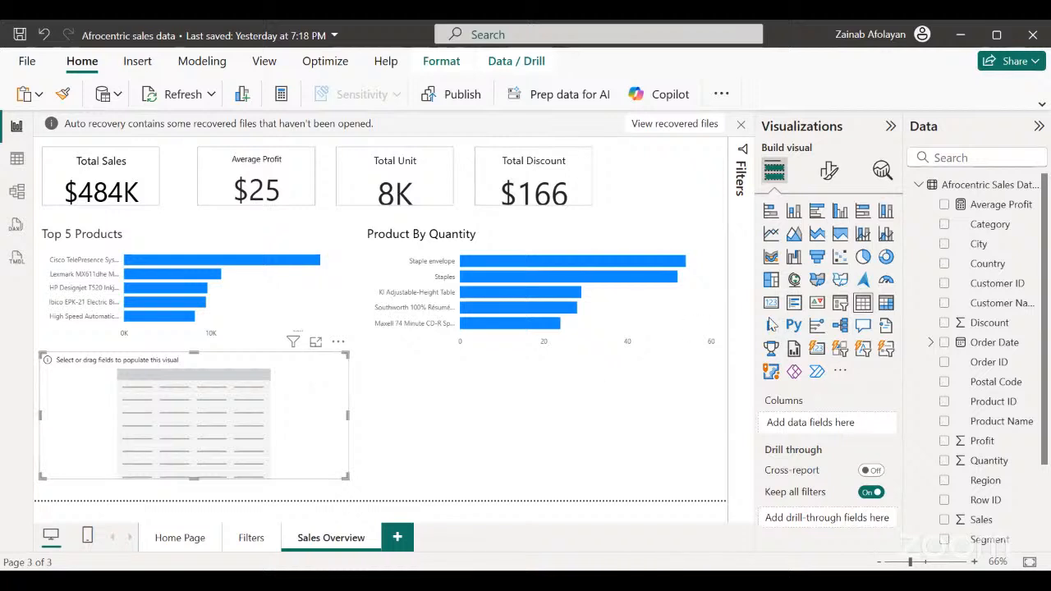
click(944, 286)
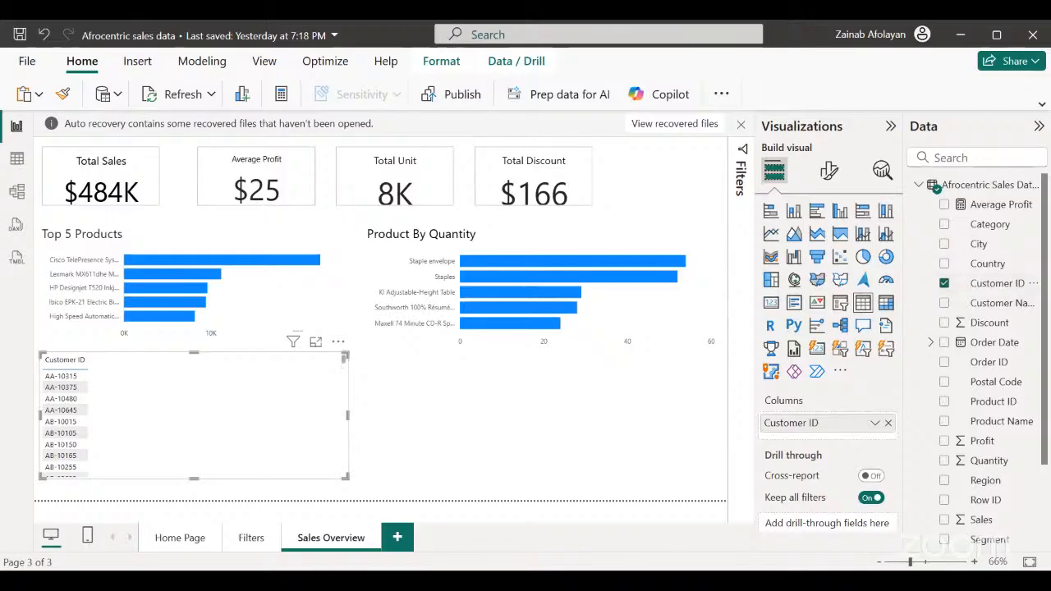
scroll(1047, 348, down, 3)
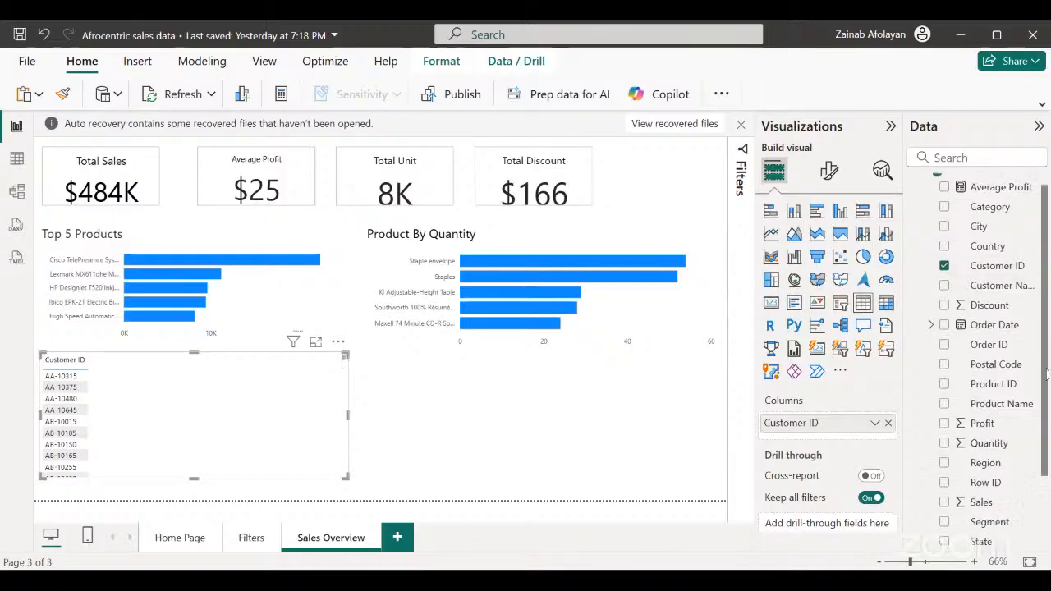
scroll(1023, 383, up, 3)
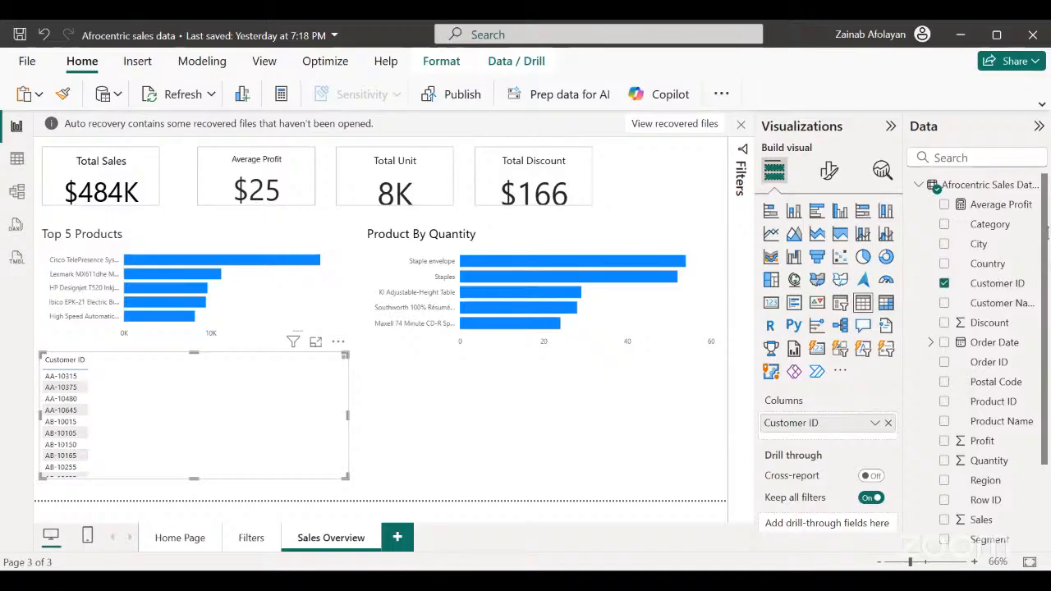
scroll(981, 359, down, 2)
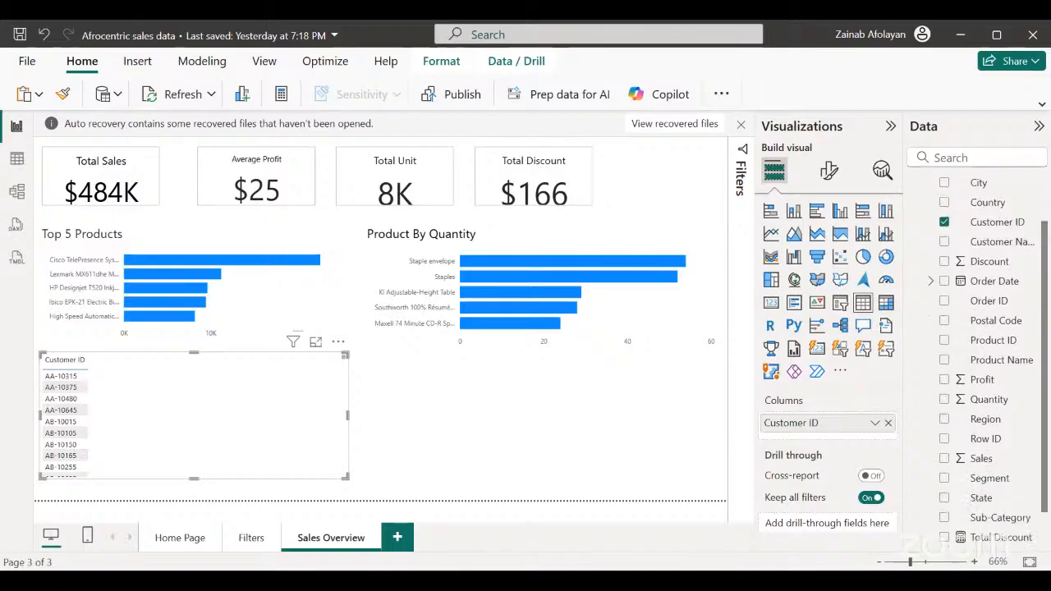
click(944, 363)
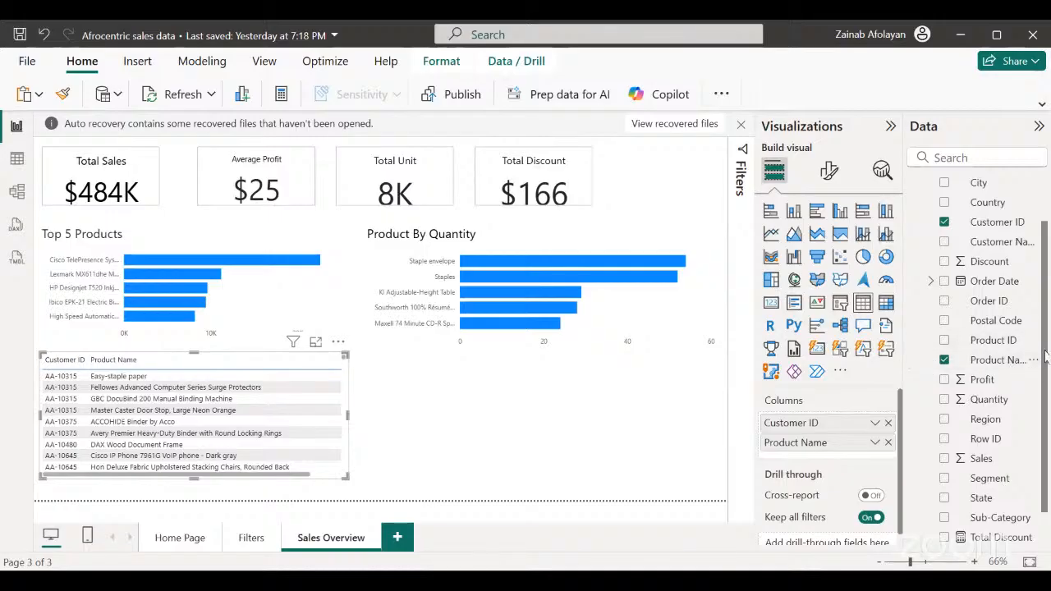
Add the Country field as a column of the customer table and bring that column into view.
scroll(1043, 345, up, 2)
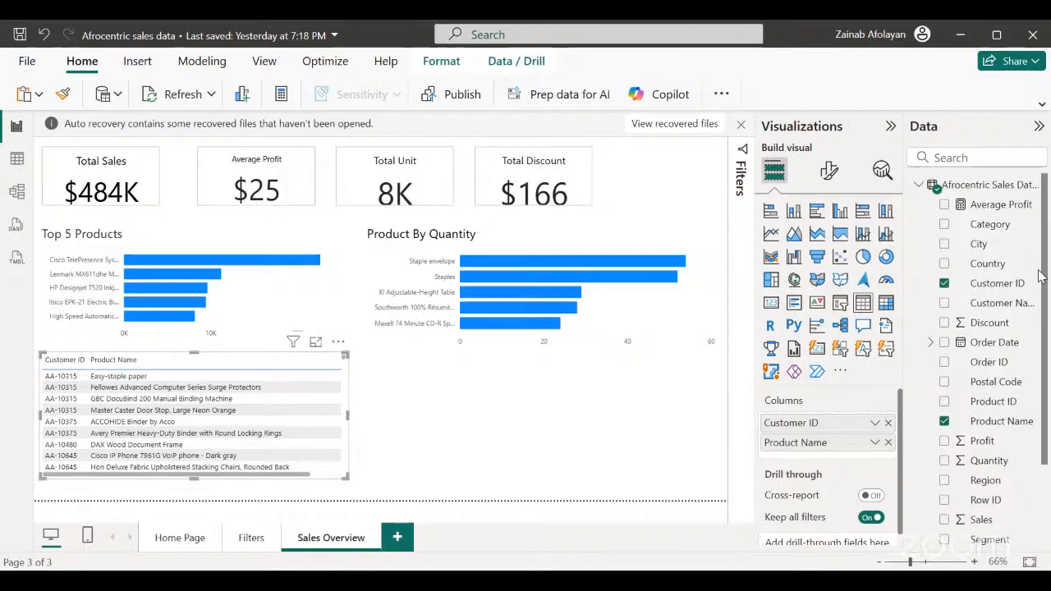
scroll(1038, 317, down, 1)
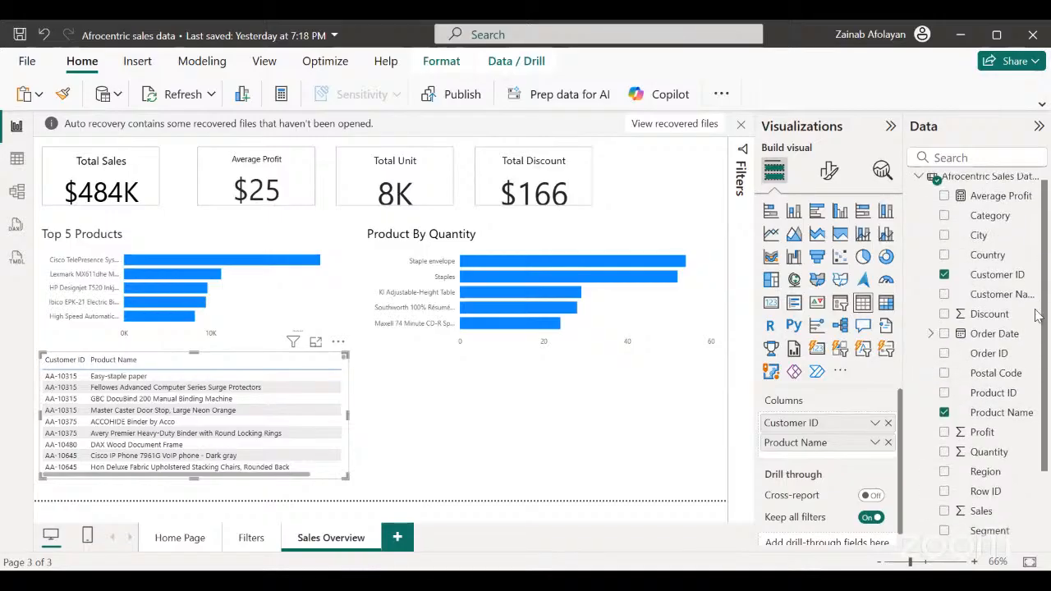
click(945, 257)
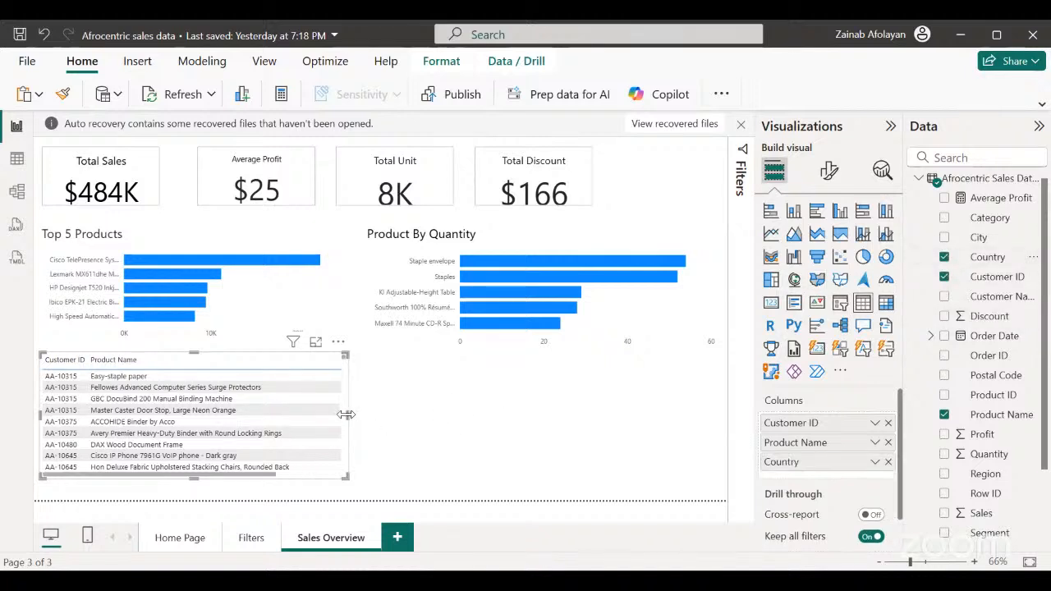
click(456, 446)
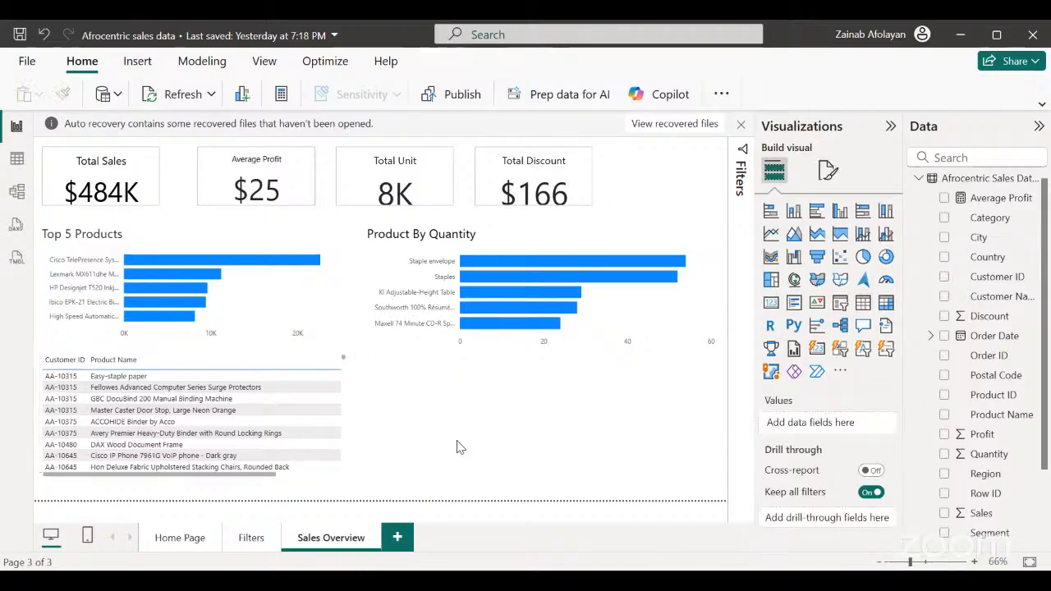
click(335, 476)
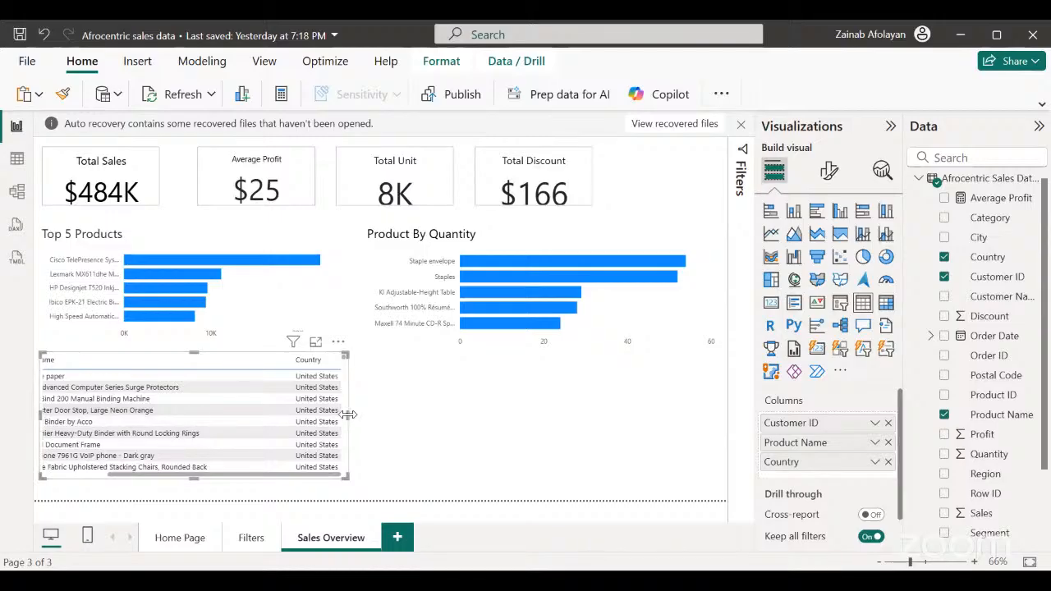
click(402, 436)
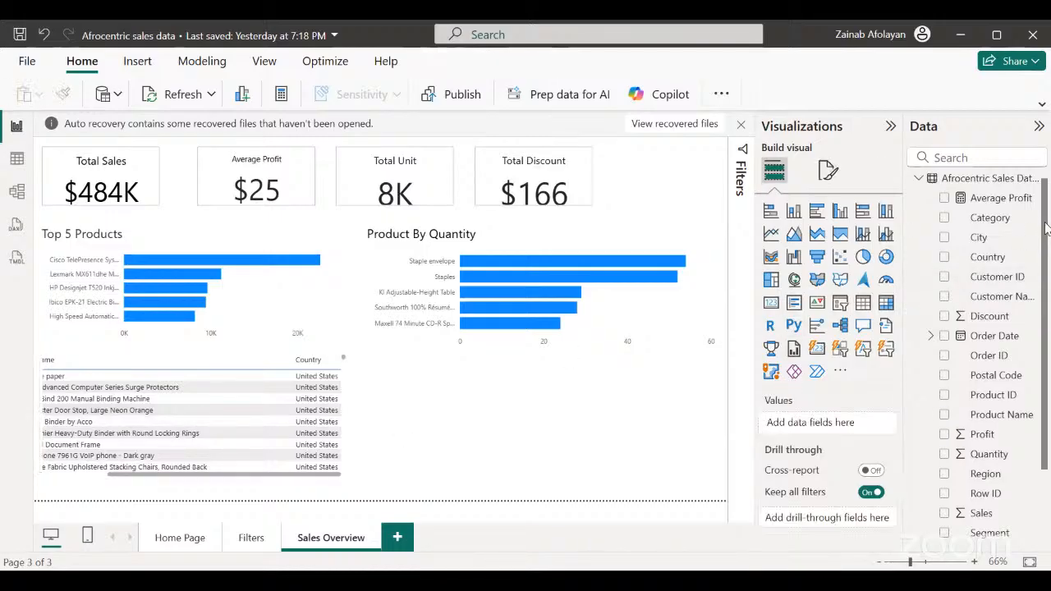
Replace the Product Name column of the customer table with the Product ID field.
scroll(977, 353, down, 3)
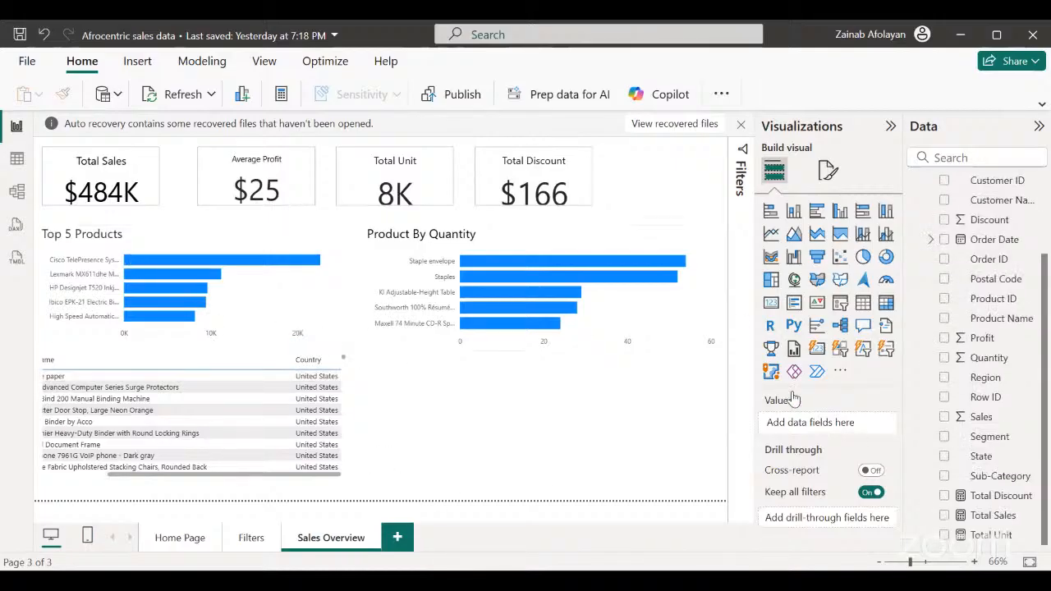
click(242, 477)
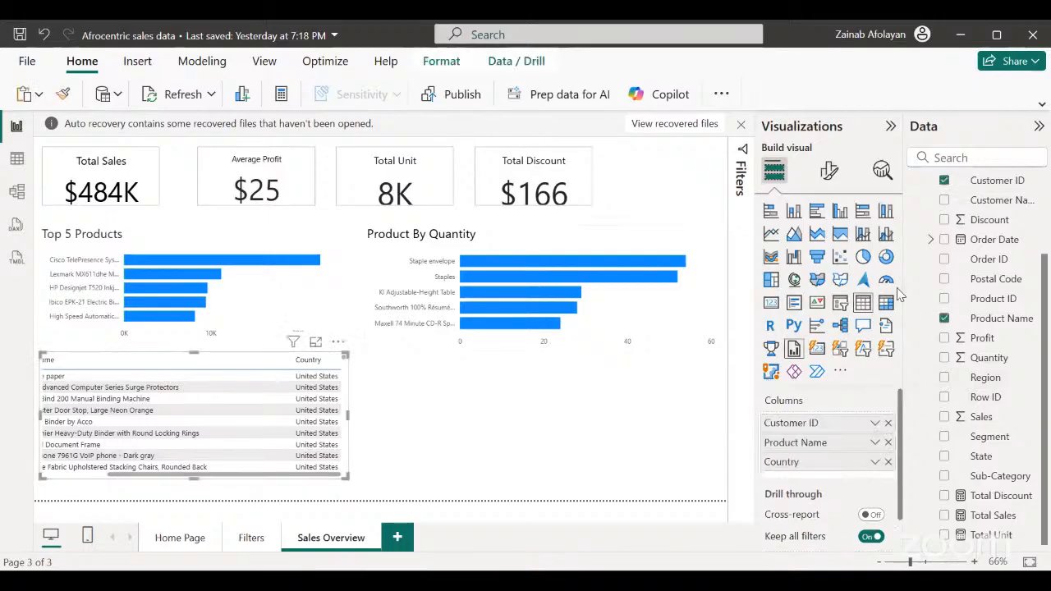
click(945, 318)
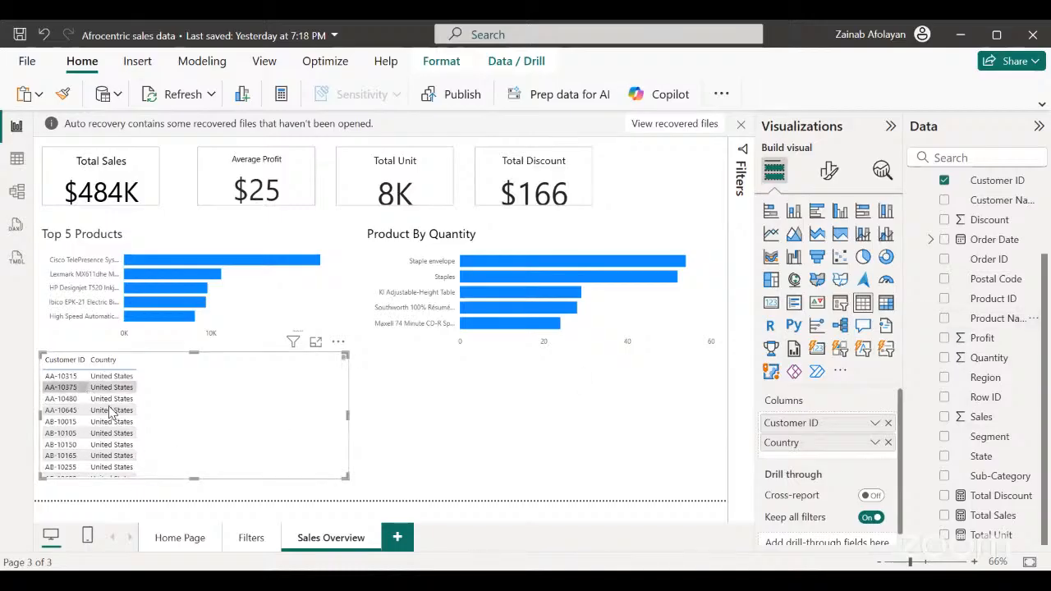
click(943, 298)
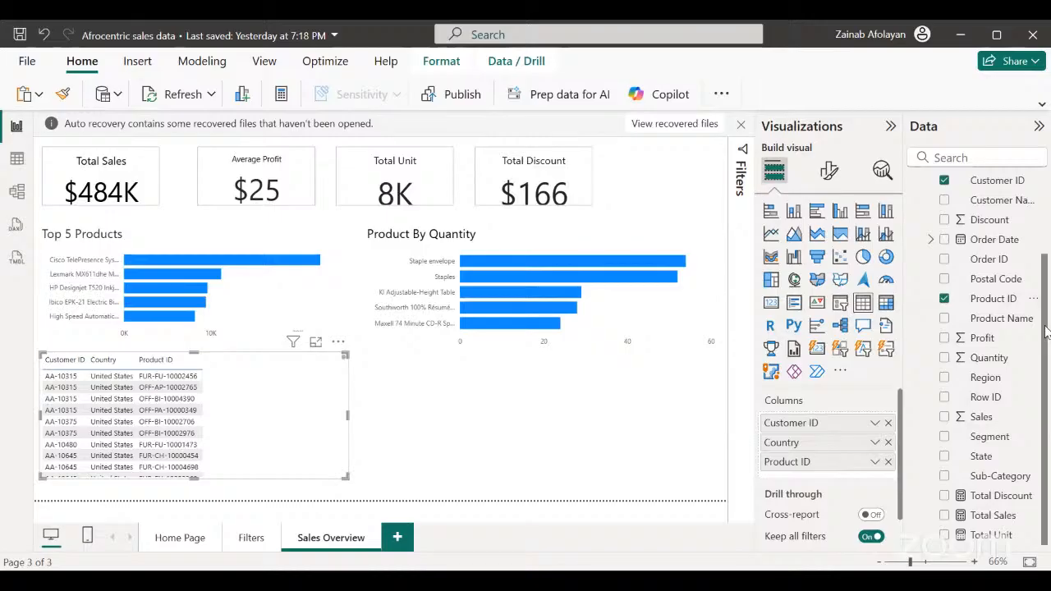
Add the Segment and Sub-Category fields as further columns of the customer table.
scroll(1047, 230, up, 2)
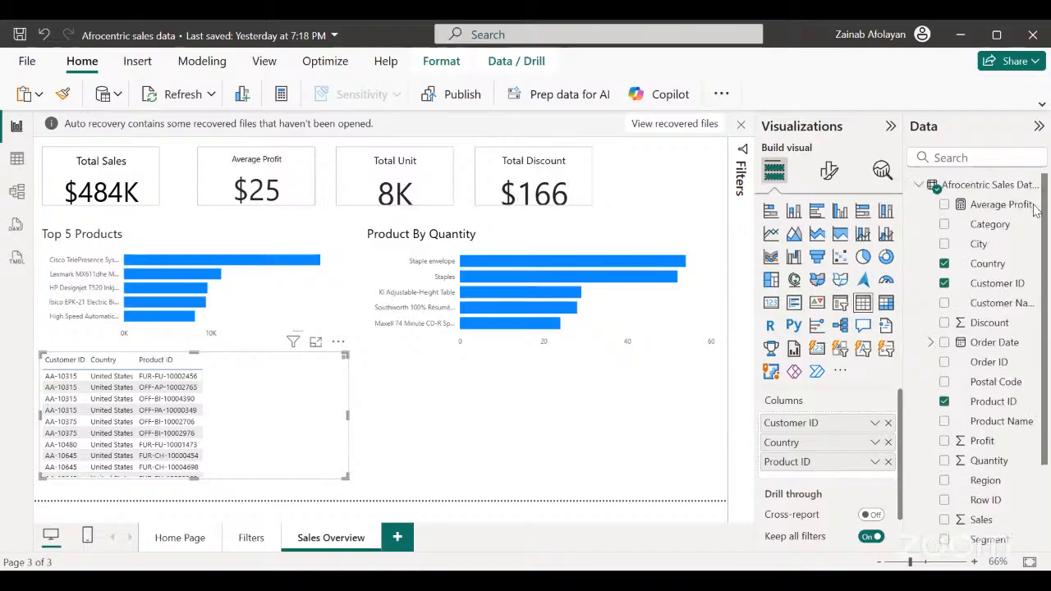
scroll(1047, 230, down, 2)
scroll(1047, 230, up, 2)
scroll(1045, 312, down, 2)
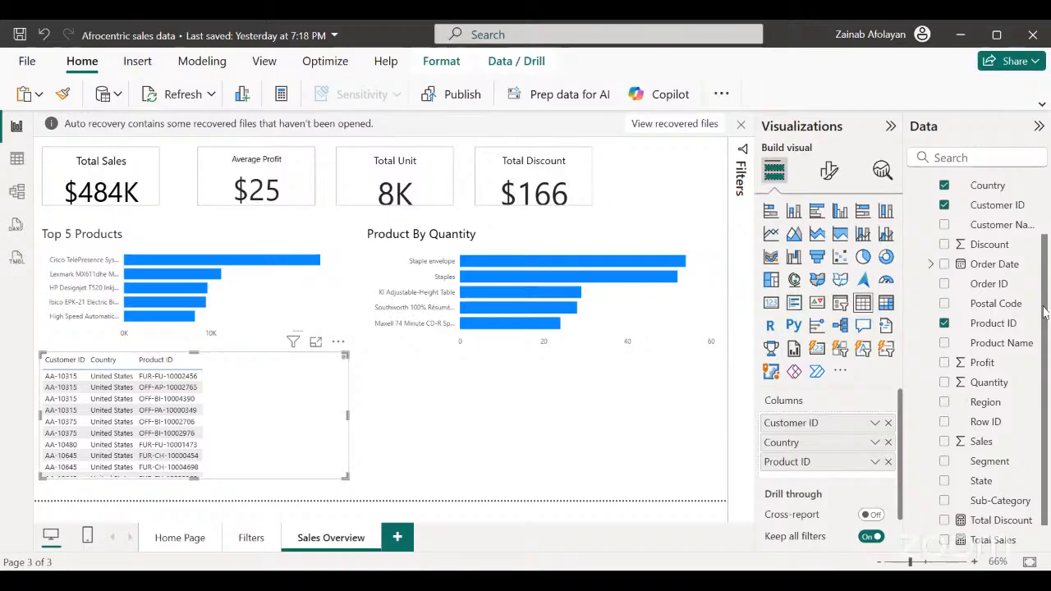
scroll(1045, 328, down, 1)
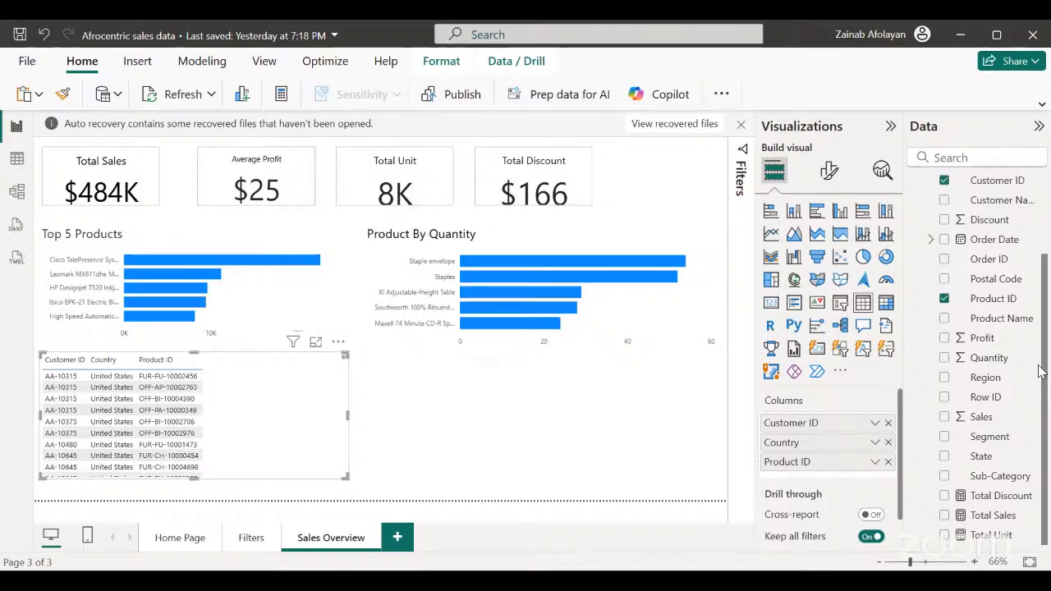
scroll(1041, 369, up, 2)
scroll(1041, 370, down, 2)
click(945, 437)
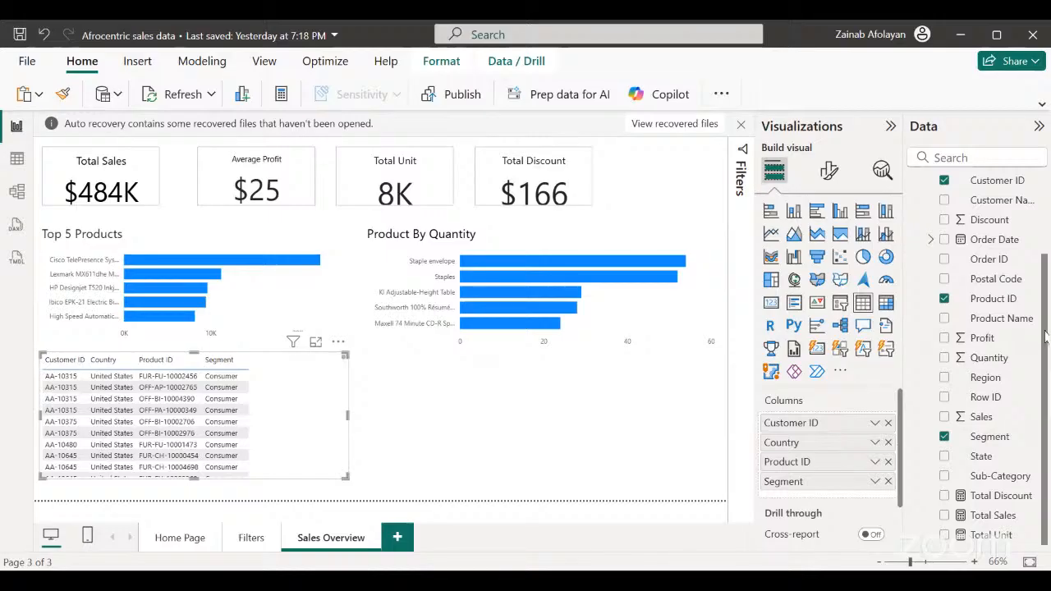
drag(1046, 337, 1038, 315)
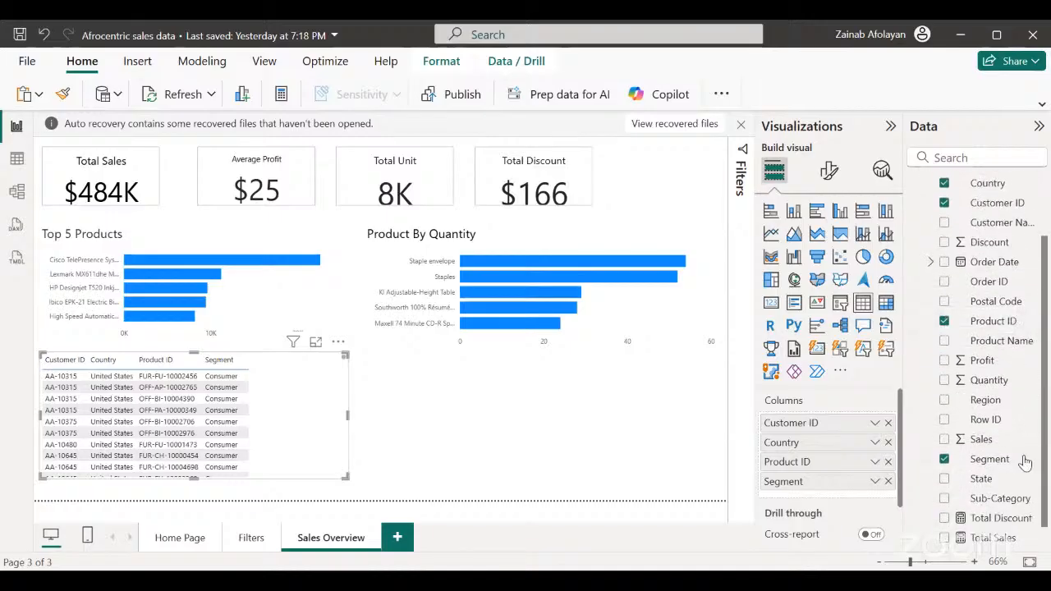
click(945, 499)
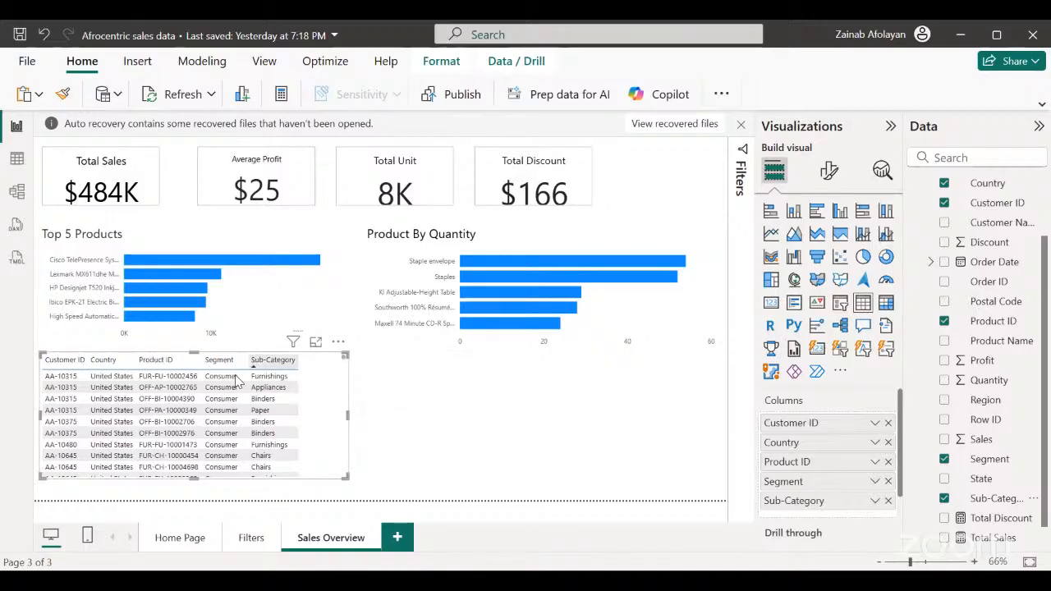
Turn on the customer table's title and set its text to "Afrocentric Customer Information".
click(828, 171)
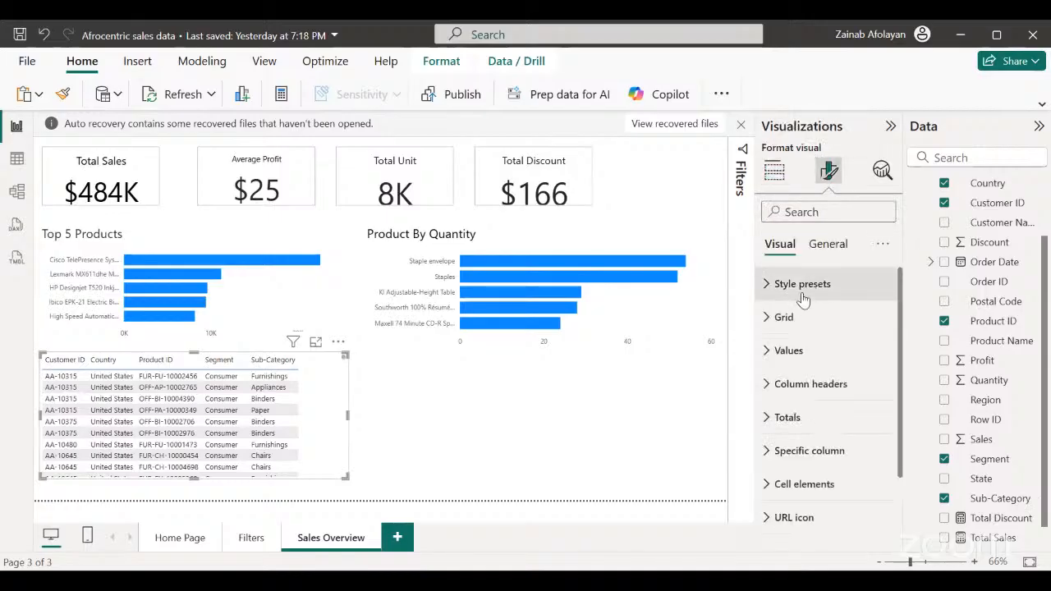
click(824, 246)
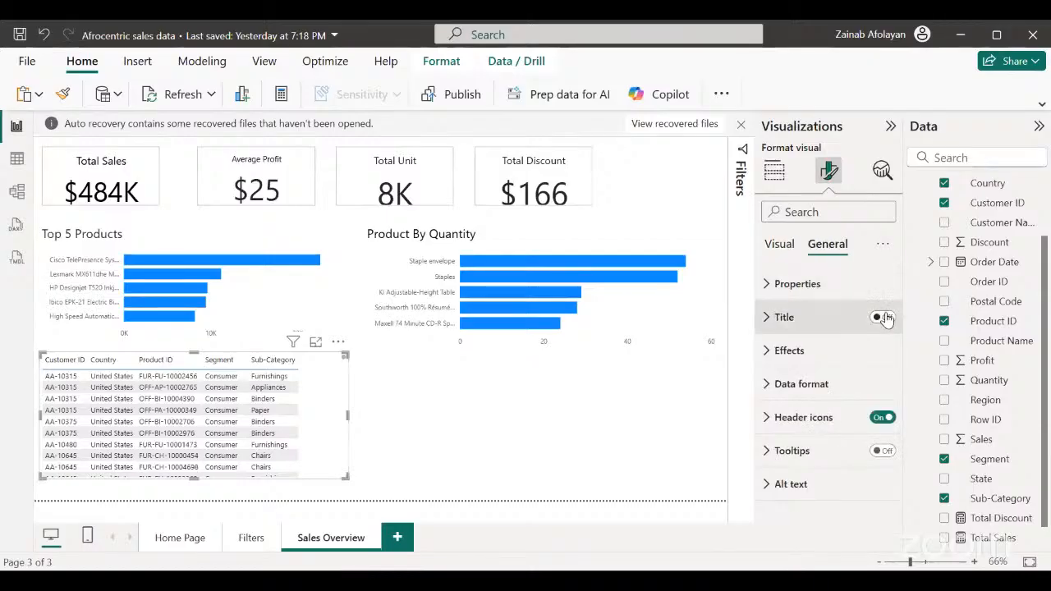
click(882, 318)
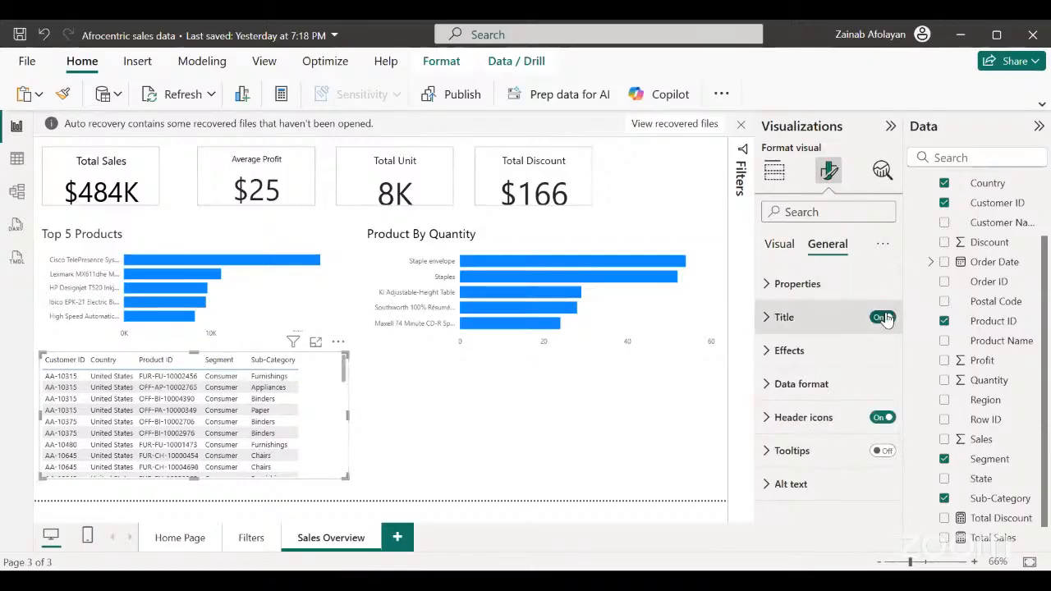
click(766, 318)
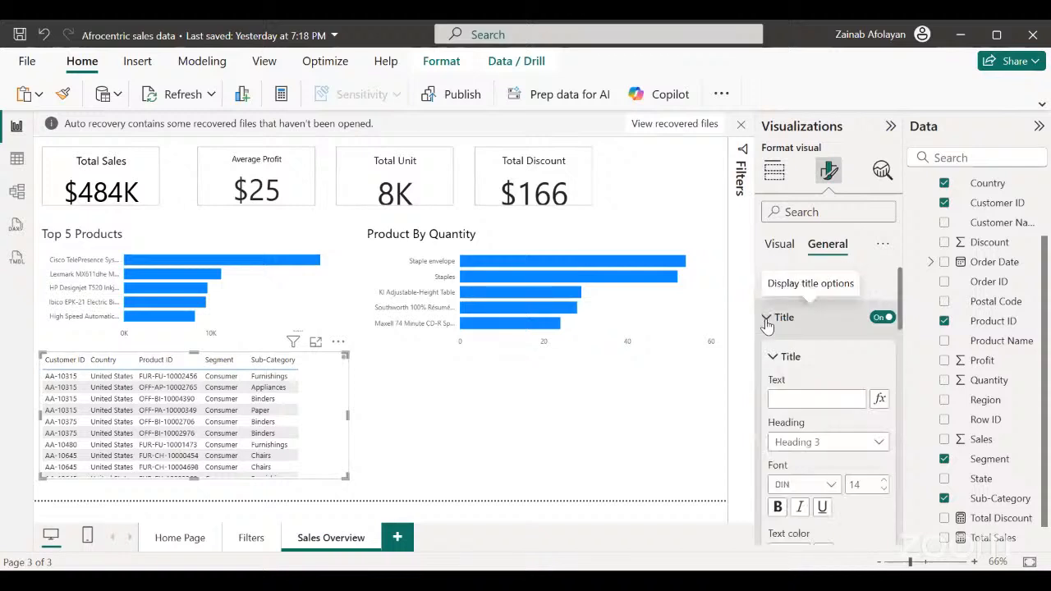
click(785, 398)
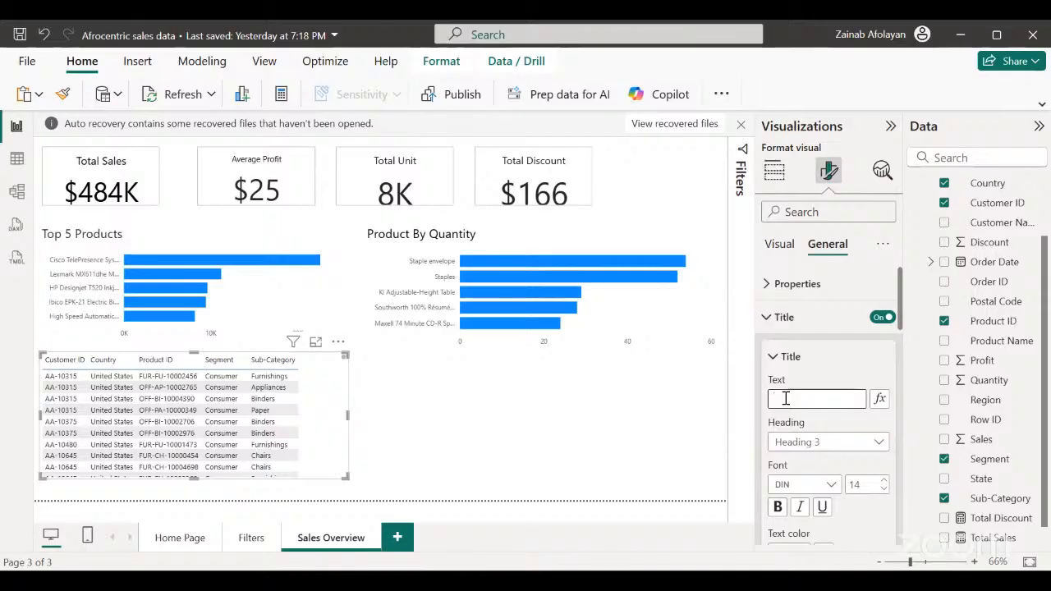
text(Al)
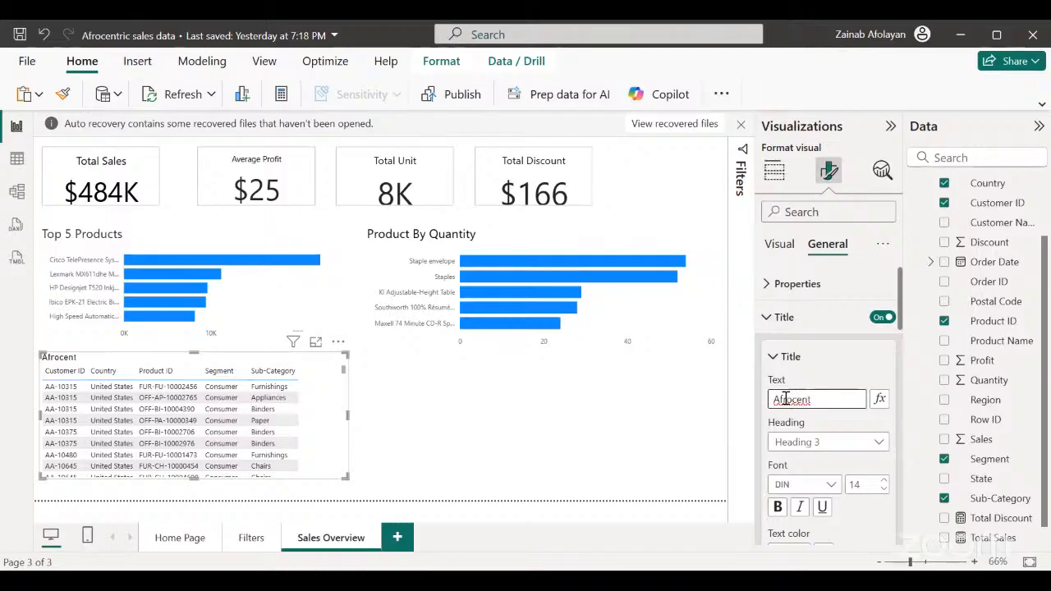
text(ric Cust)
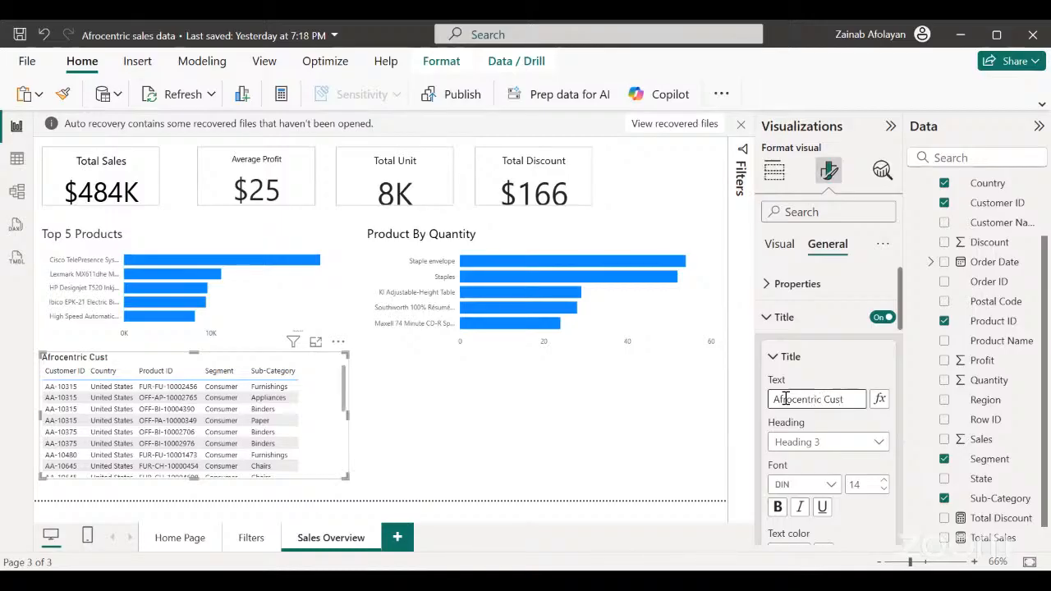
text(ome)
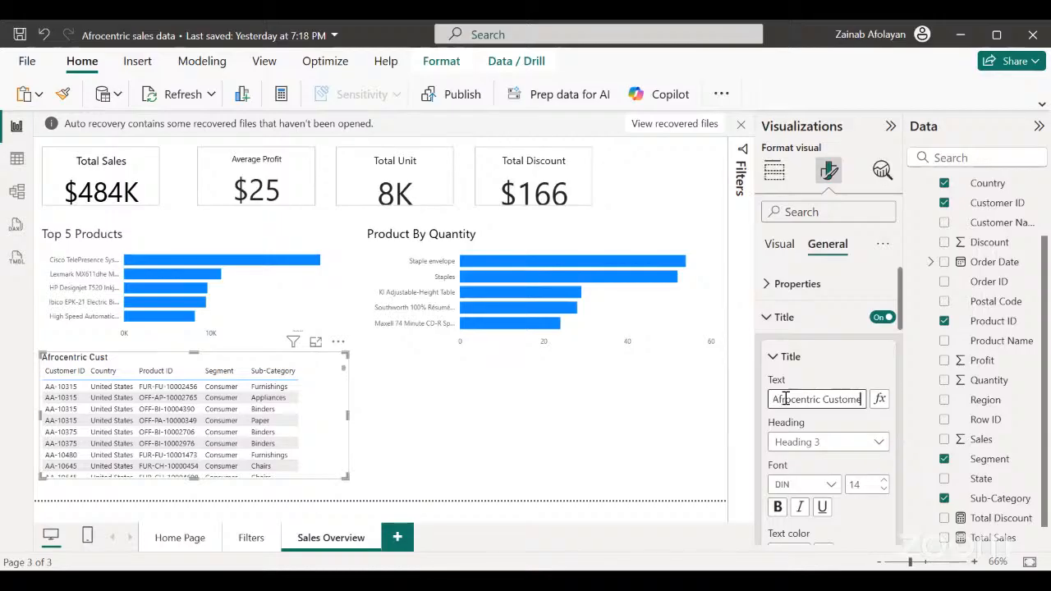
text(r Infor)
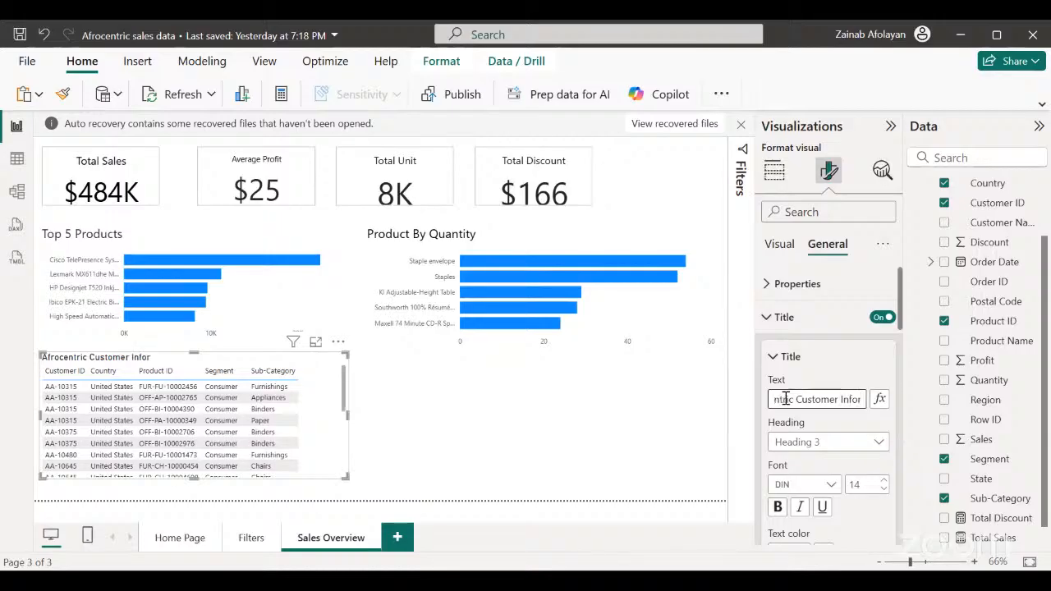
text(mation)
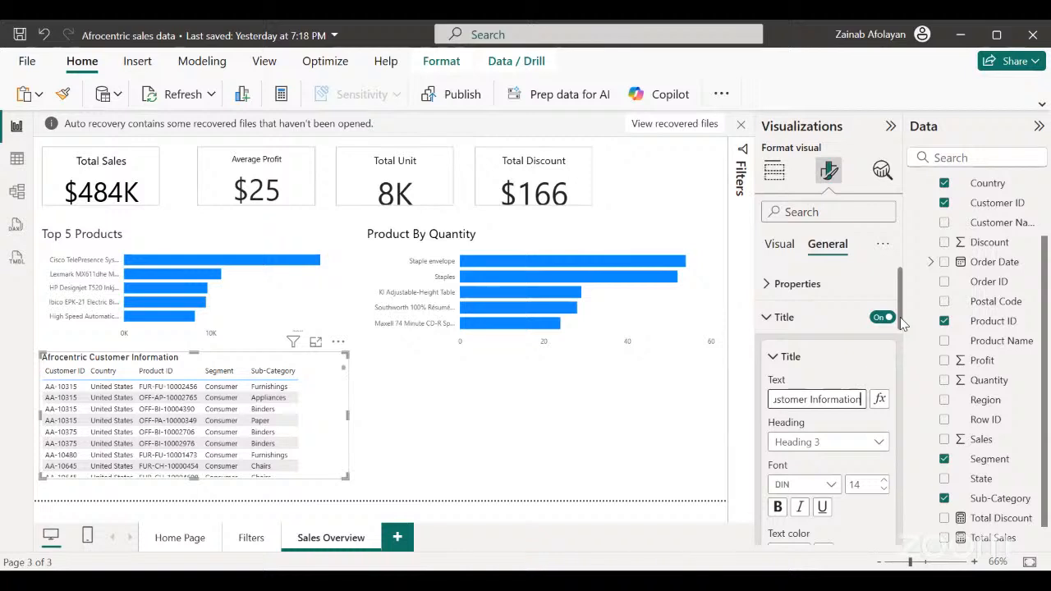
Set the table title's font to Segoe UI at size 17.
drag(901, 322, 903, 351)
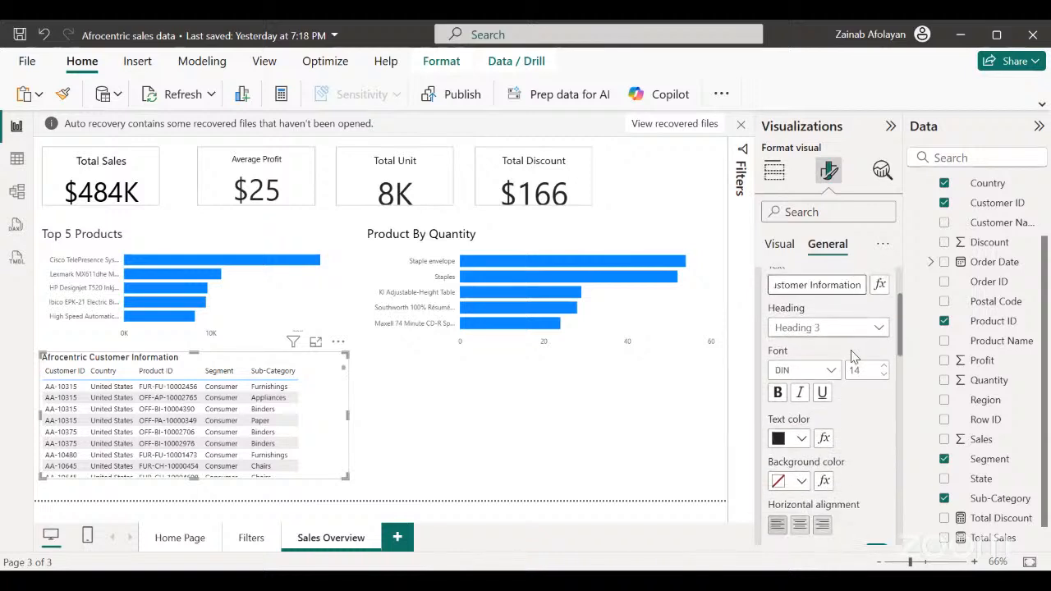
click(833, 372)
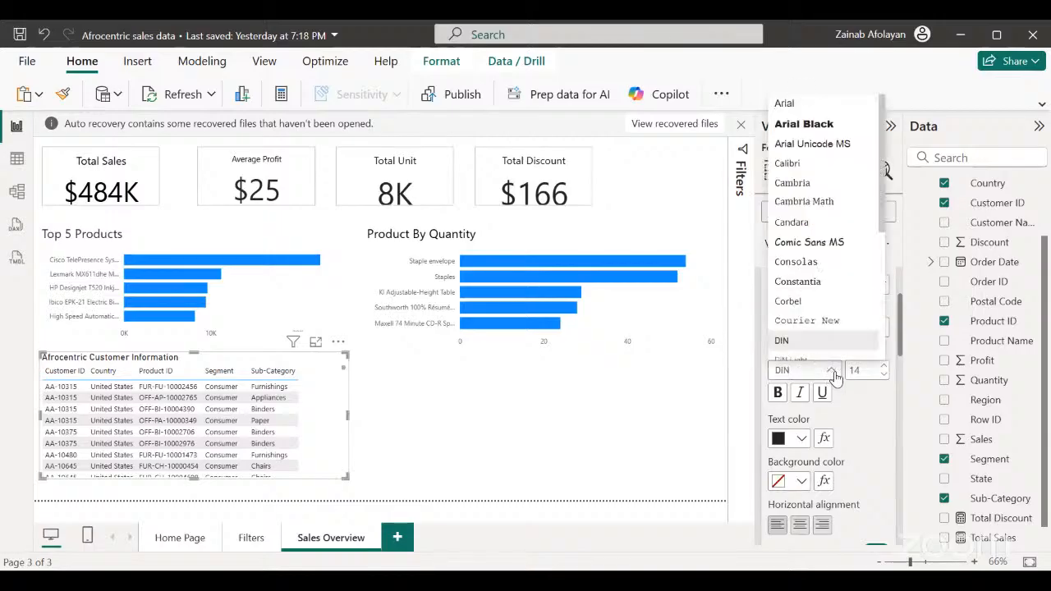
scroll(863, 213, down, 3)
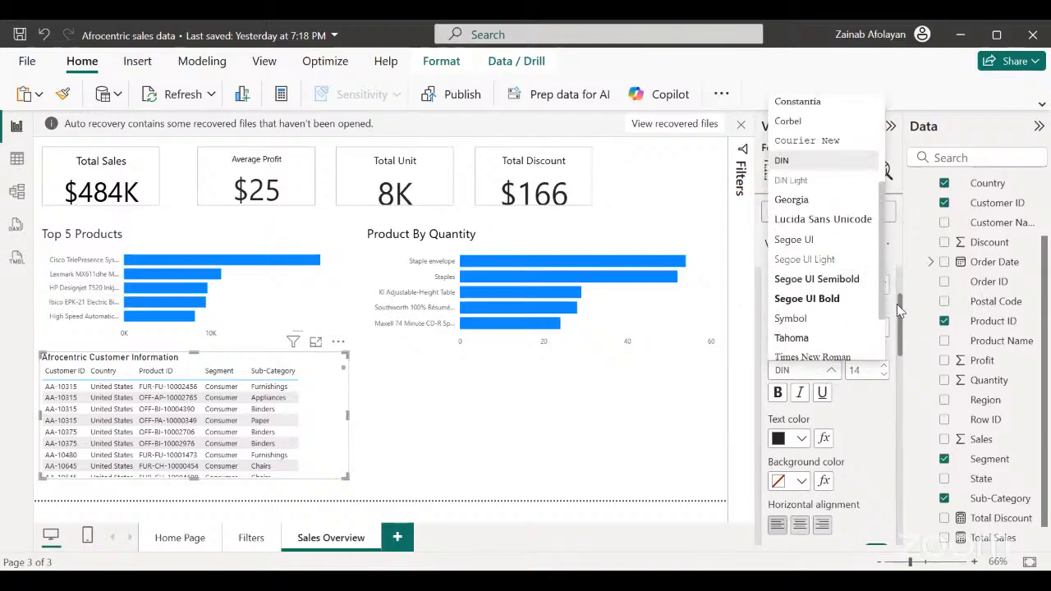
click(809, 225)
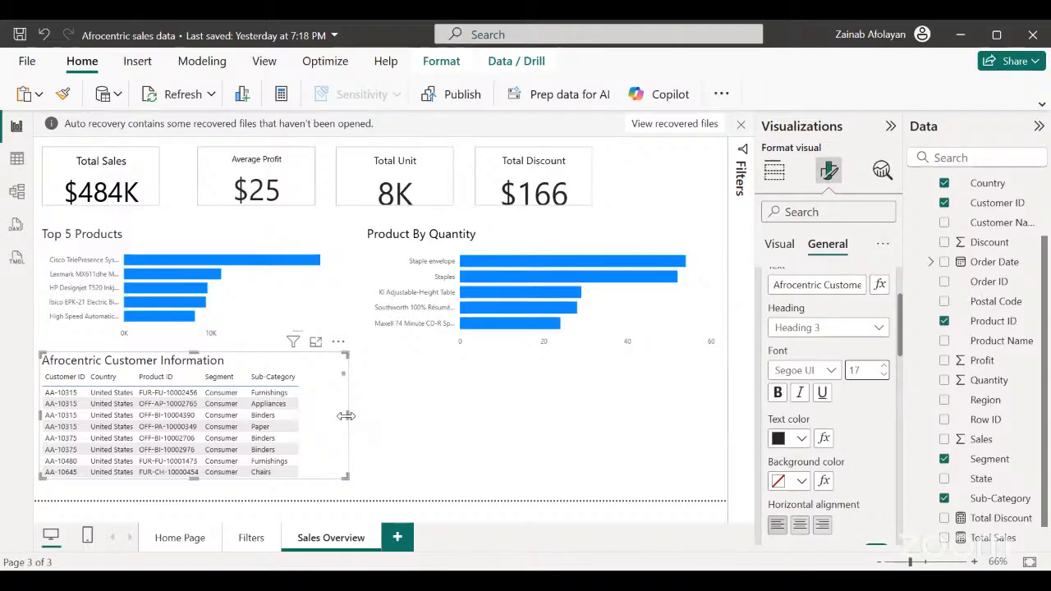
Resize the customer table slightly narrower to fit its columns and extend it down toward the dashed page boundary.
drag(346, 417, 319, 424)
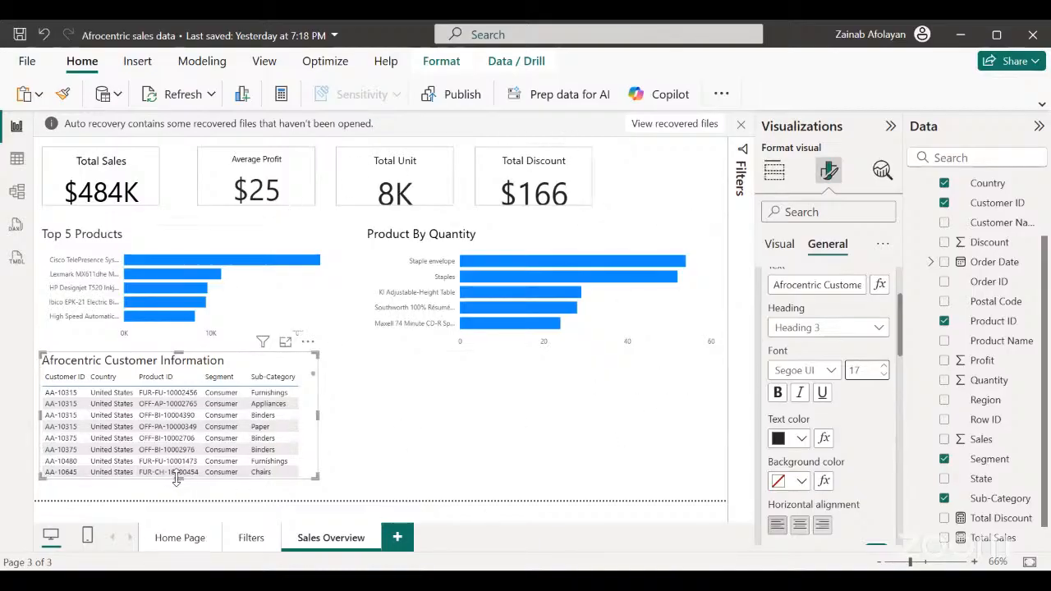
drag(175, 479, 180, 492)
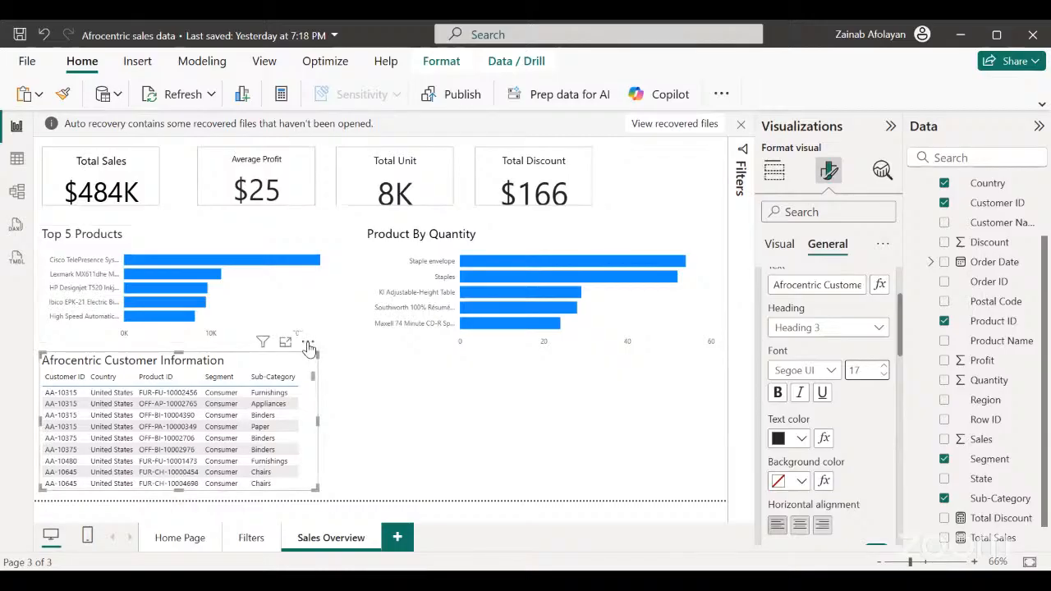
mouse_move(308, 340)
mouse_down()
mouse_move(307, 331)
mouse_move(312, 349)
mouse_up()
drag(315, 420, 328, 425)
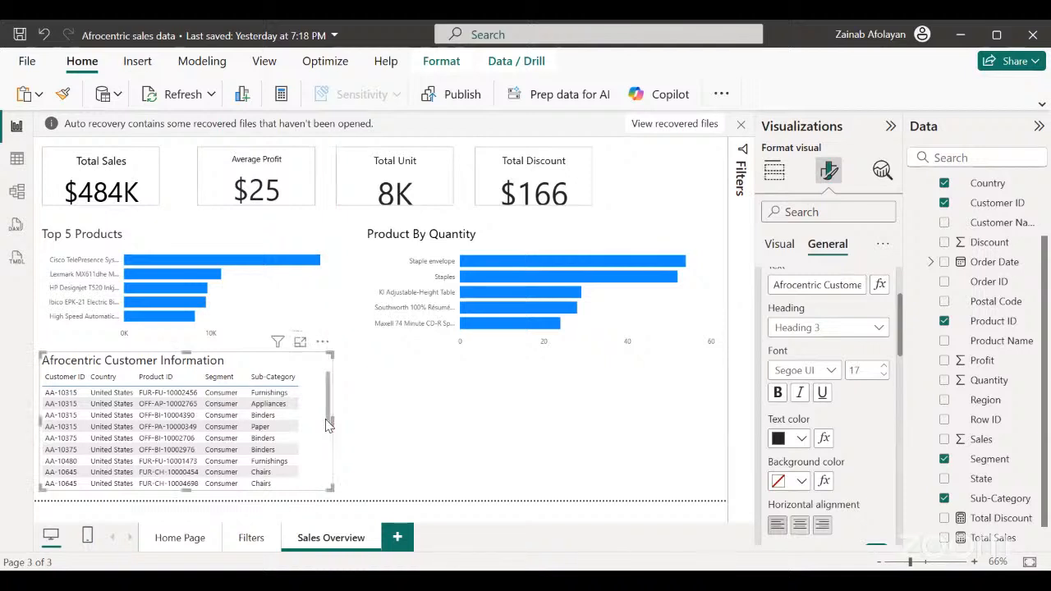
click(505, 424)
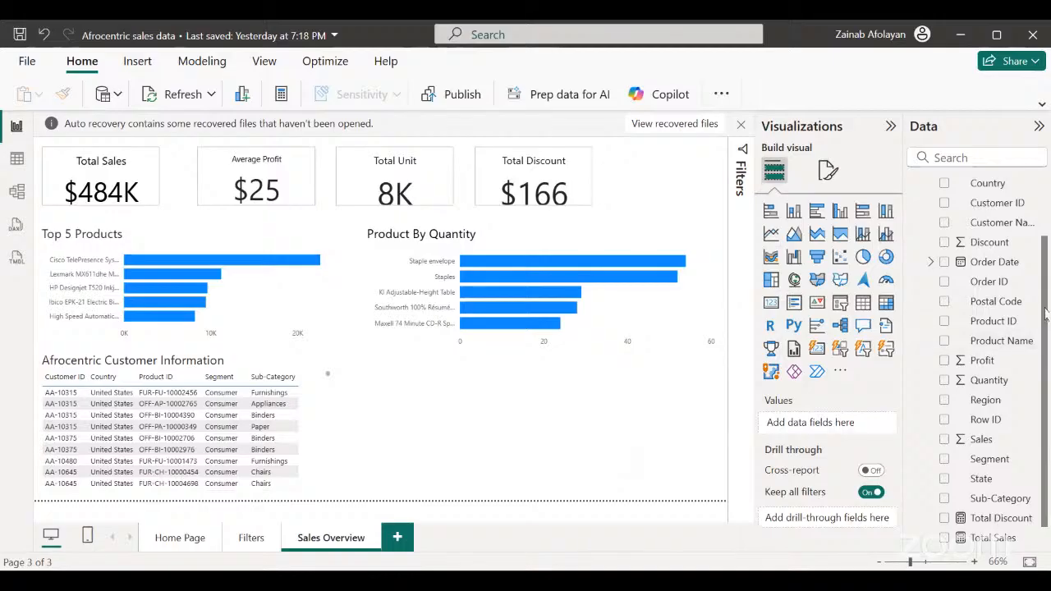
drag(1046, 312, 1047, 386)
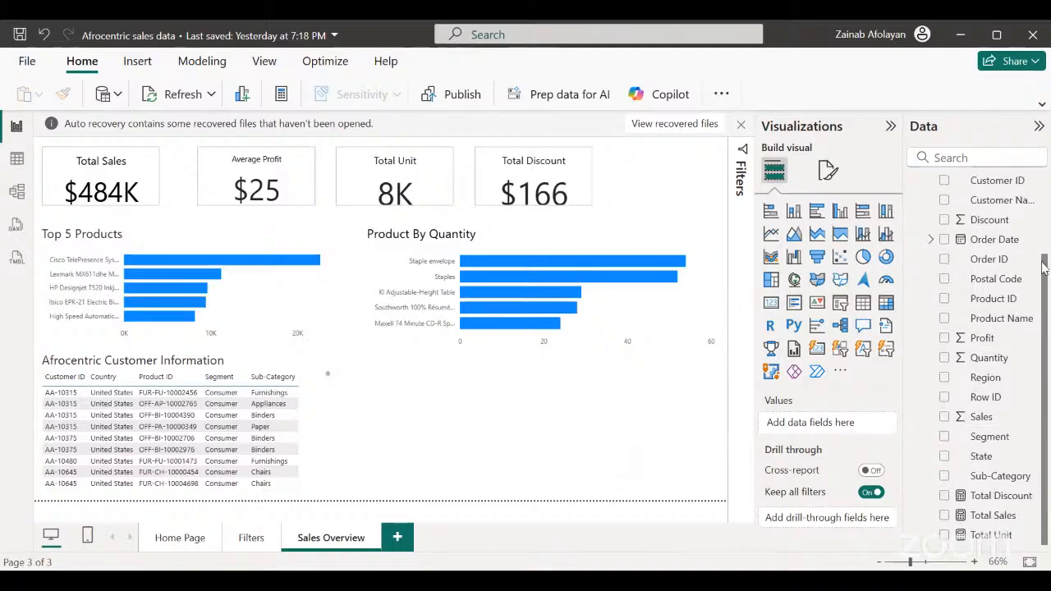
Insert a donut chart beside the customer table showing Quantity as values with State as the legend.
drag(1042, 267, 1041, 185)
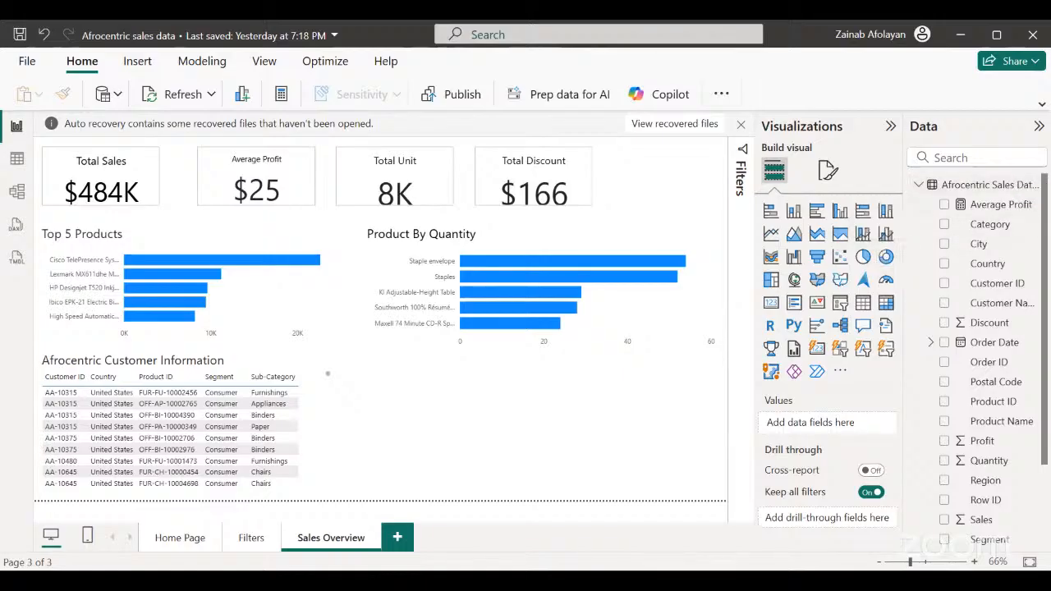
scroll(1045, 210, down, 3)
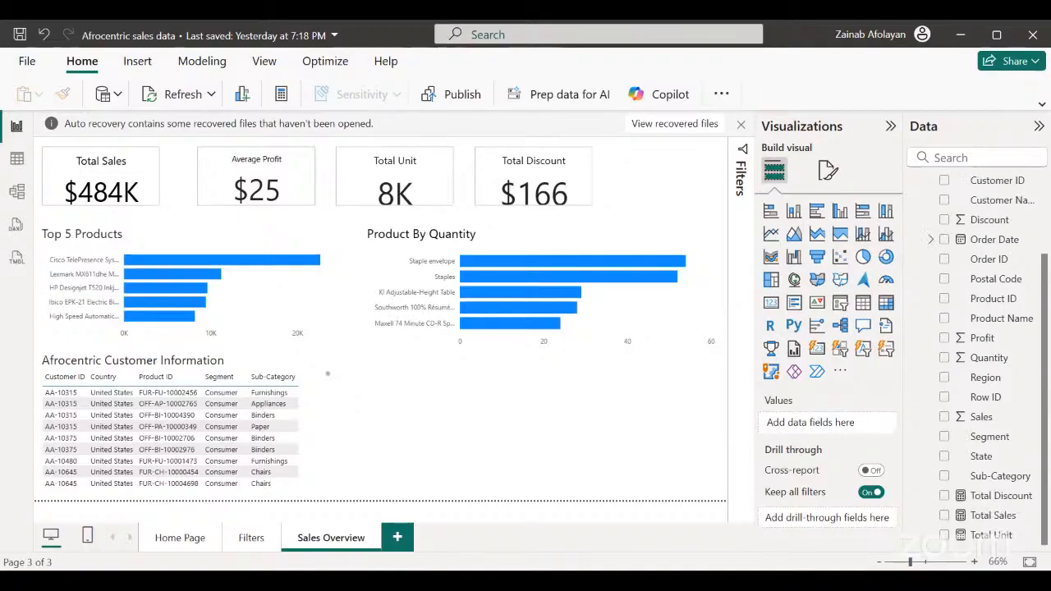
scroll(985, 361, up, 3)
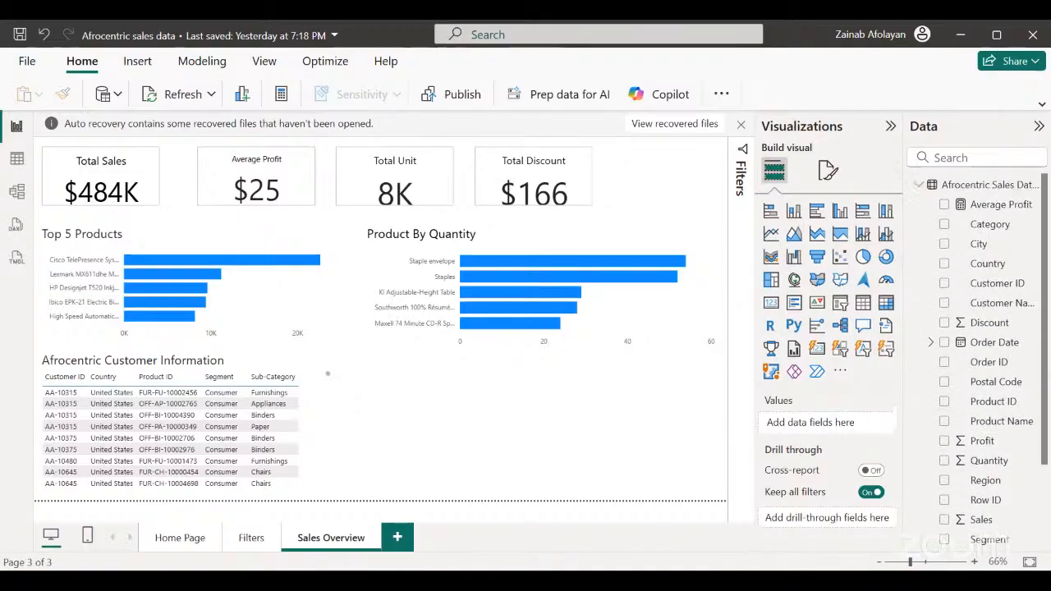
mouse_move(1045, 200)
mouse_down()
mouse_move(1040, 213)
mouse_move(1044, 186)
mouse_up()
click(886, 257)
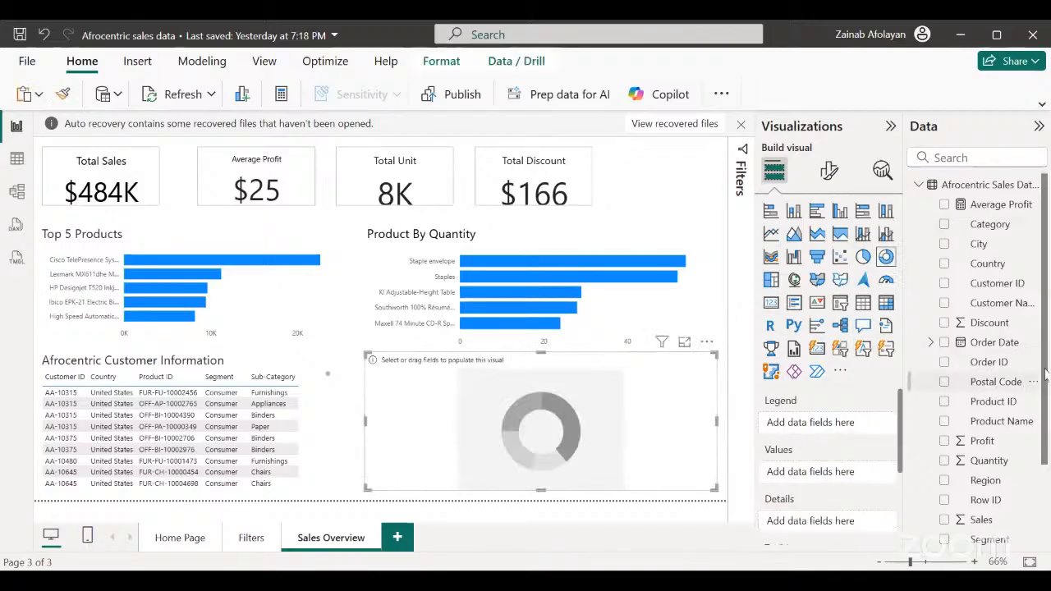
click(944, 460)
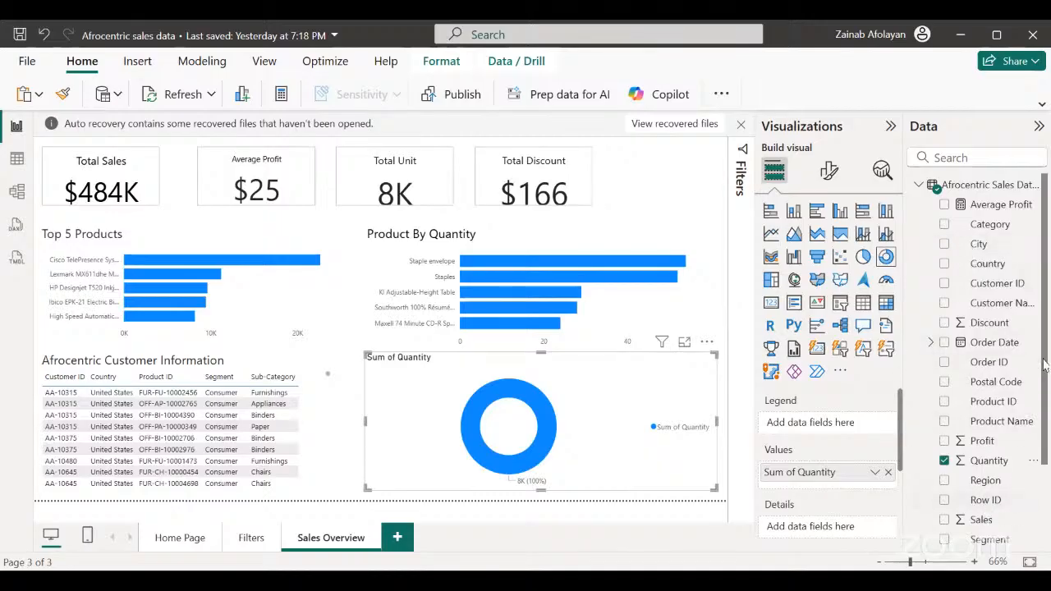
scroll(1045, 366, down, 3)
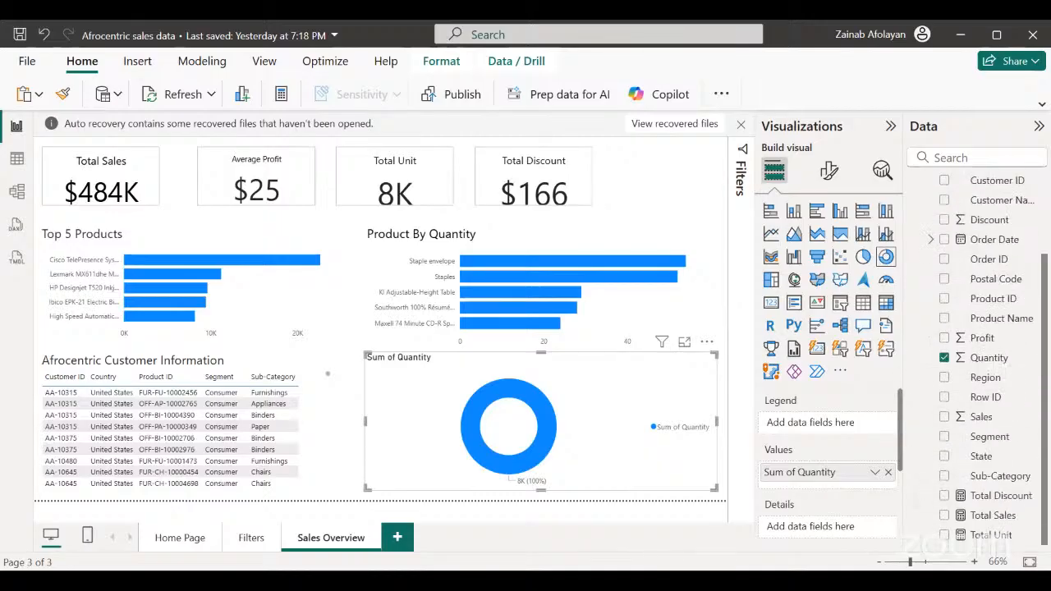
click(944, 457)
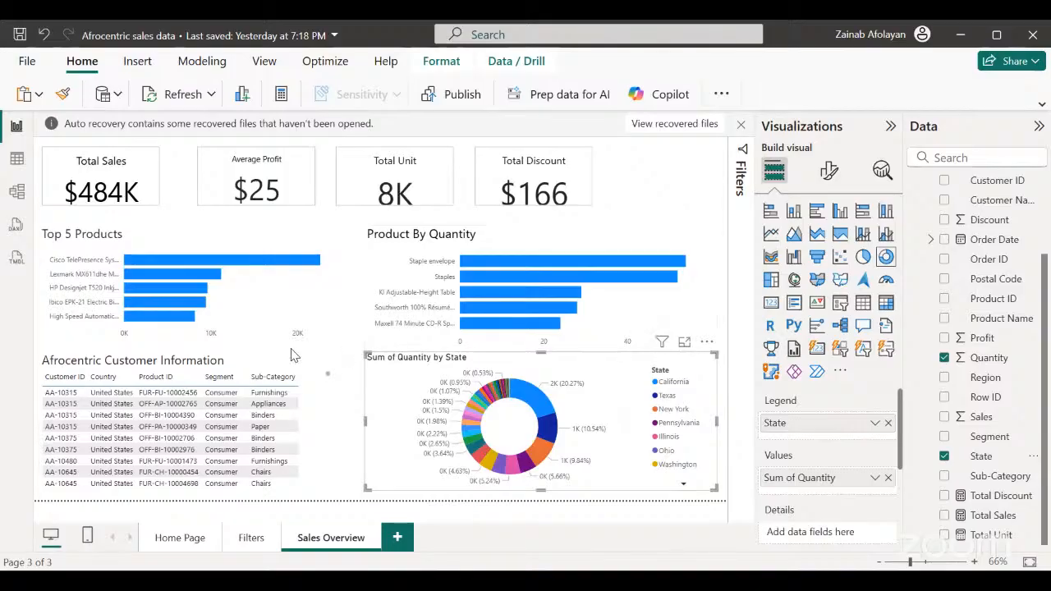
Delete the donut chart of Quantity by State from the page.
click(359, 481)
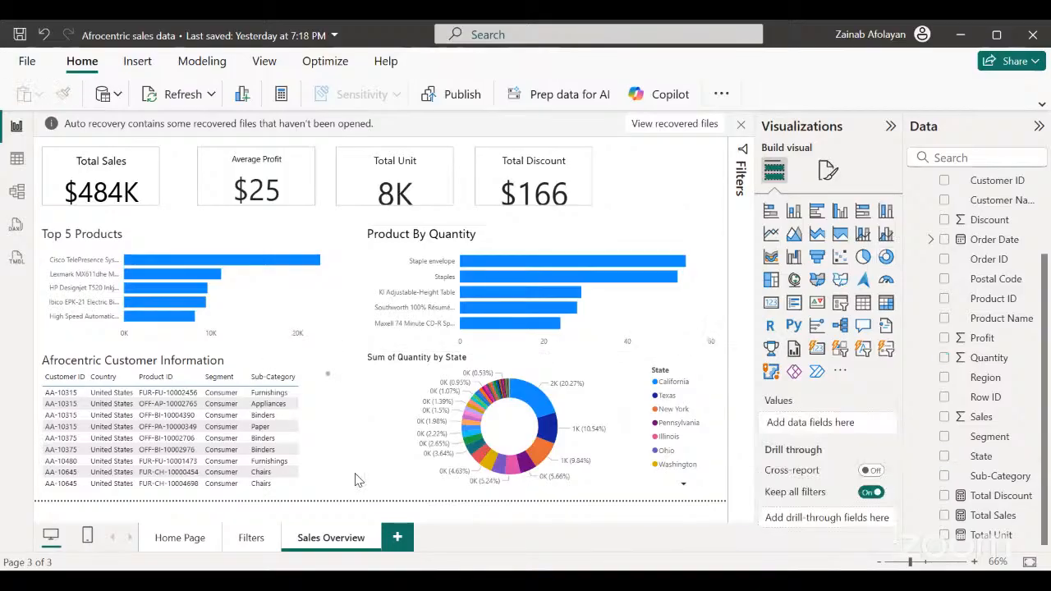
click(411, 475)
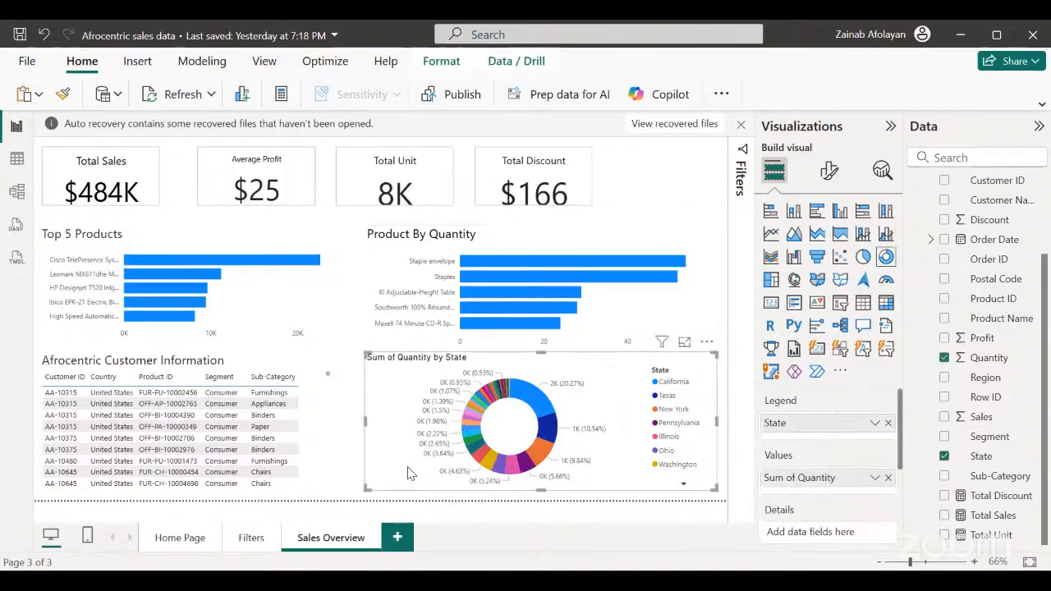
key(Delete)
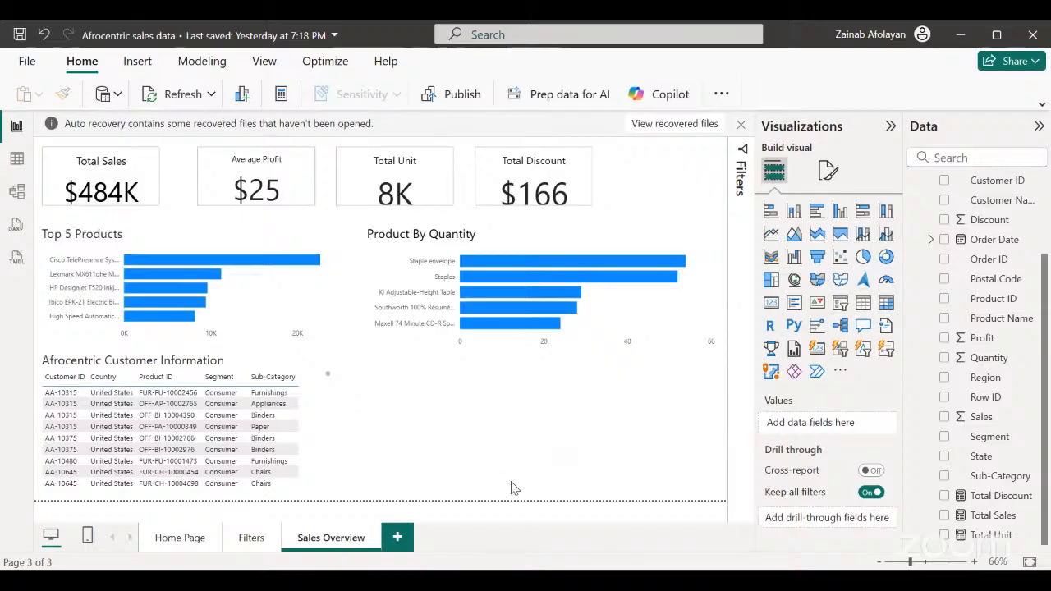
Insert a stacked column chart beside the customer table with State on the X-axis and Quantity on the Y-axis.
click(793, 211)
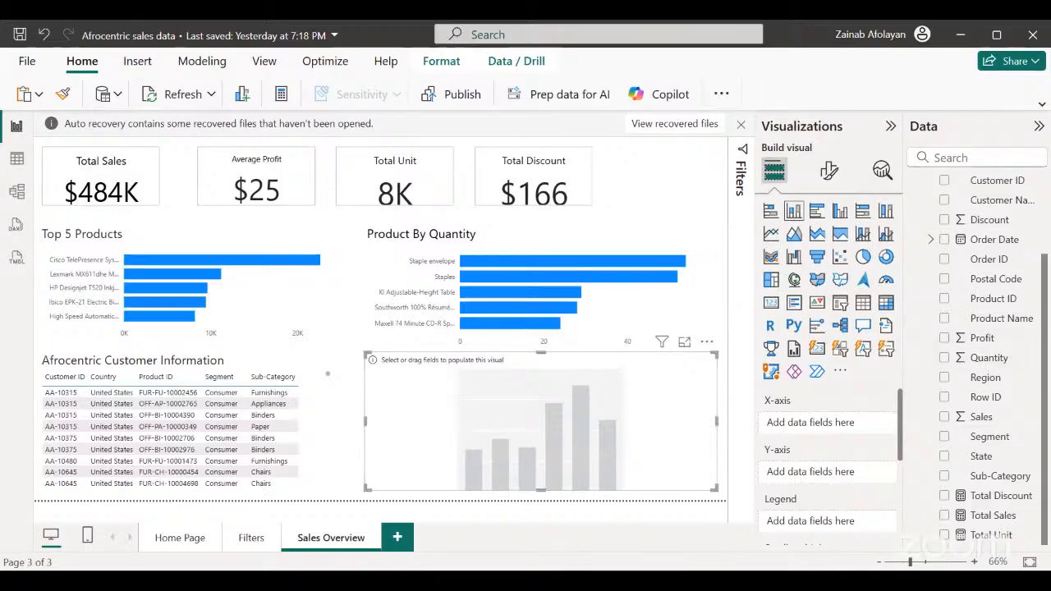
click(946, 359)
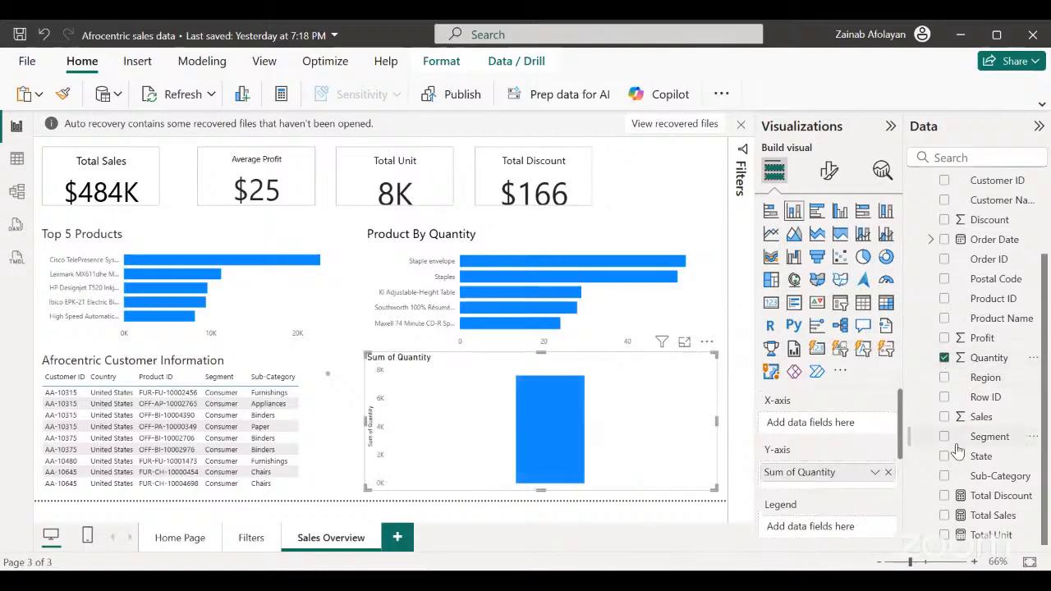
click(944, 457)
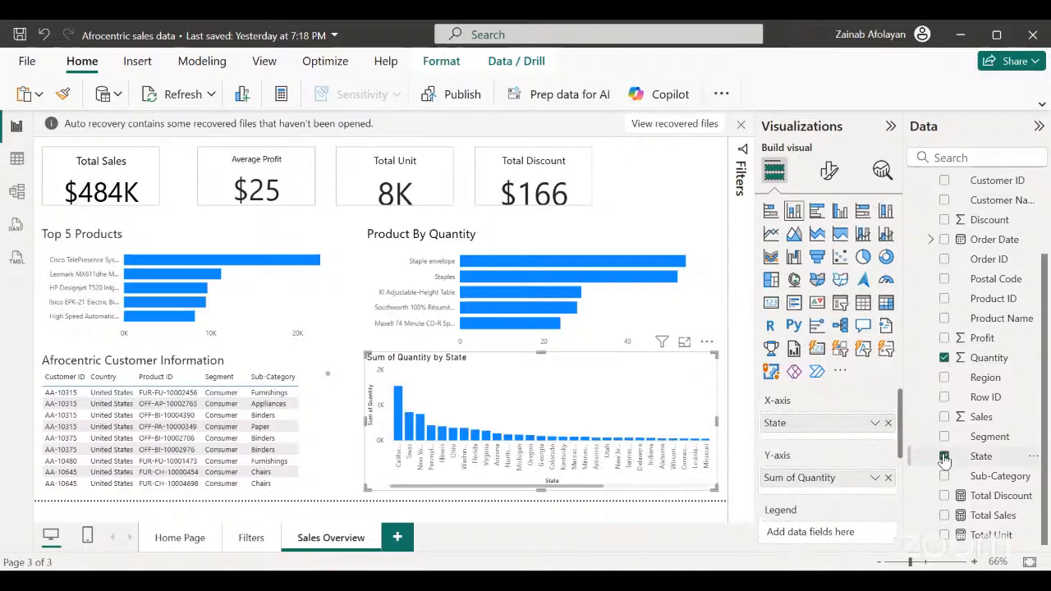
Apply a Top N filter on State to the column chart, keeping the top 7 items by Sum of Quantity.
click(742, 156)
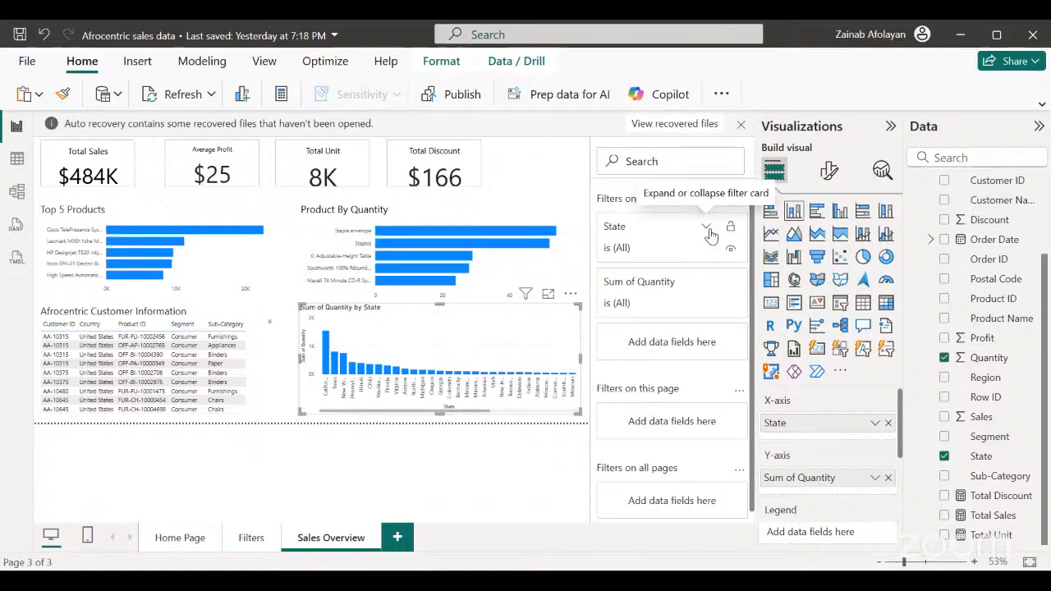
click(704, 239)
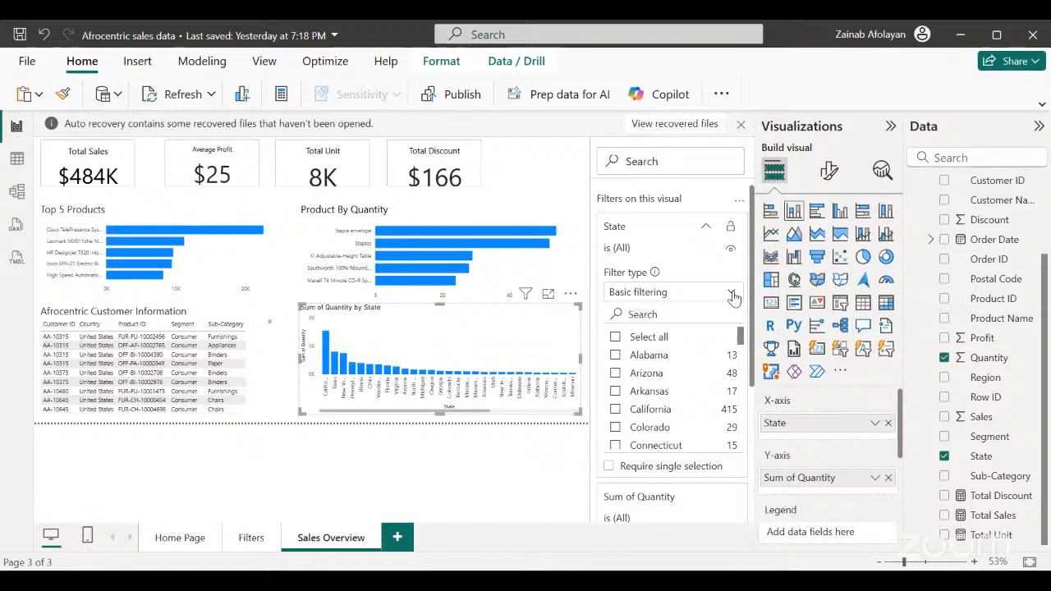
click(731, 293)
click(656, 358)
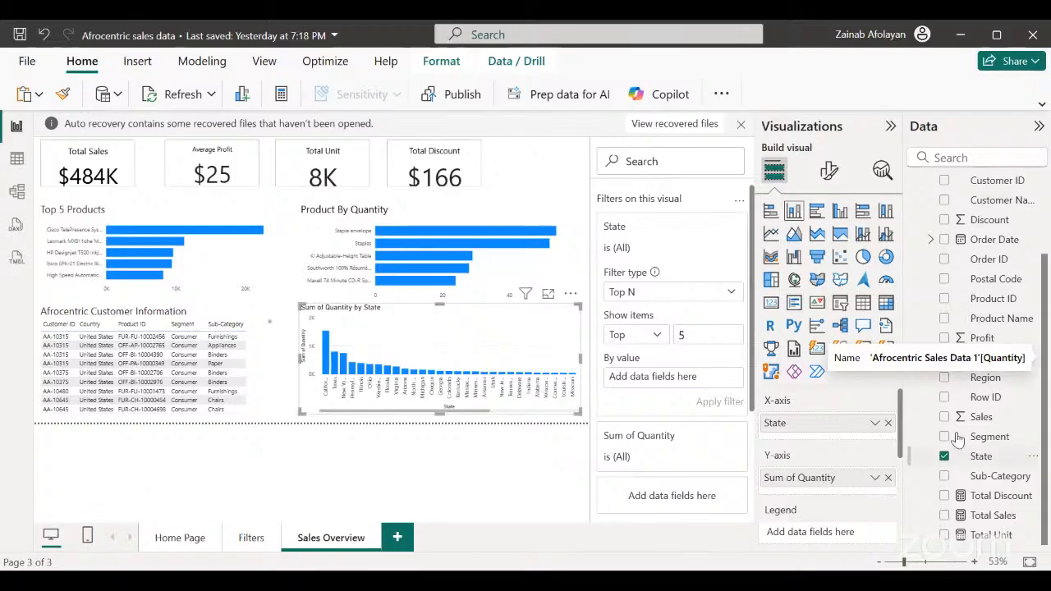
click(987, 359)
drag(985, 366, 698, 390)
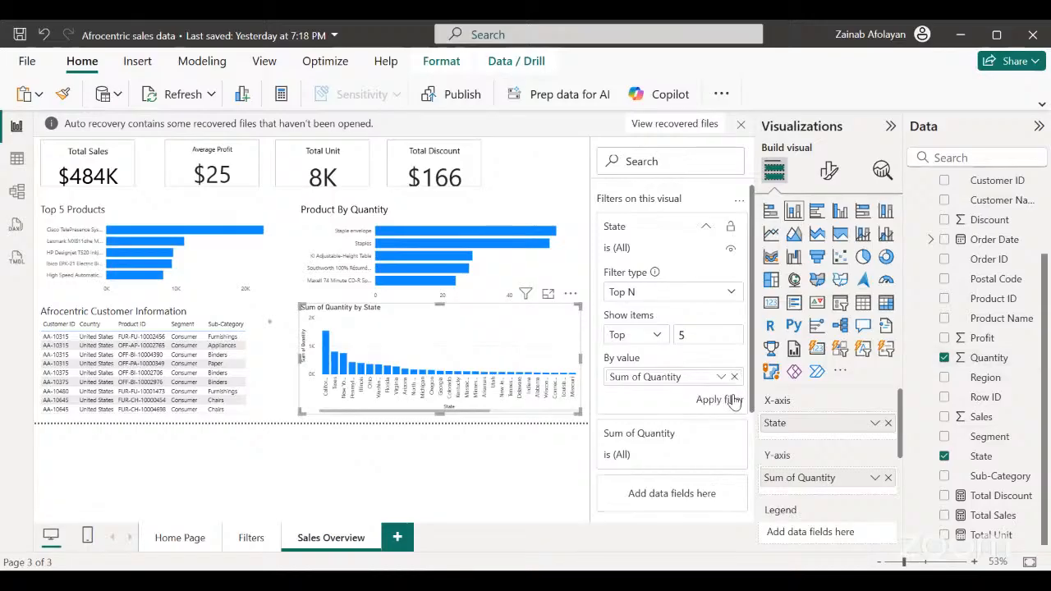
click(732, 401)
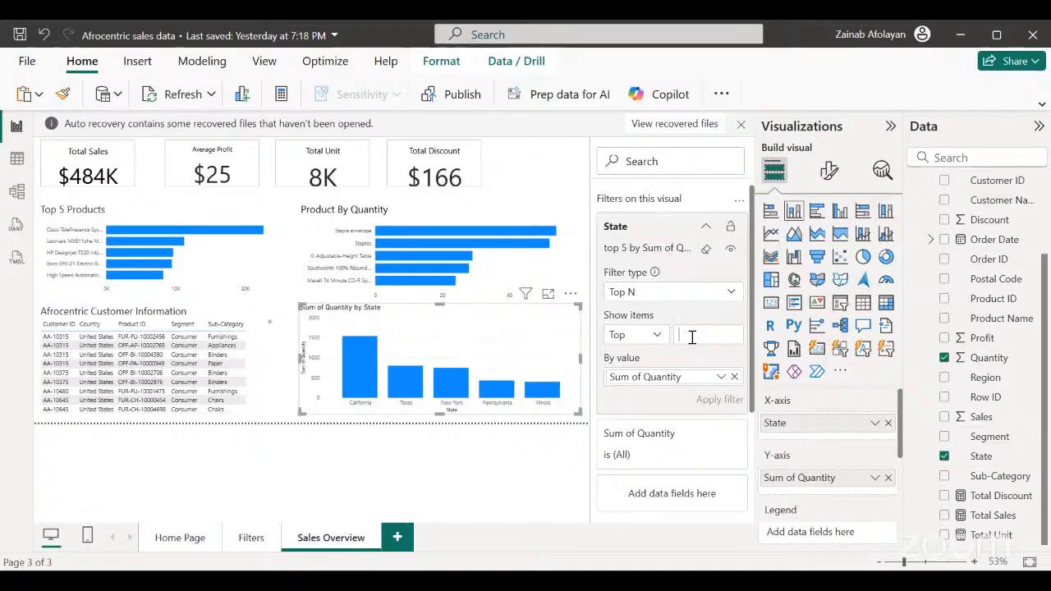
text(7)
click(720, 402)
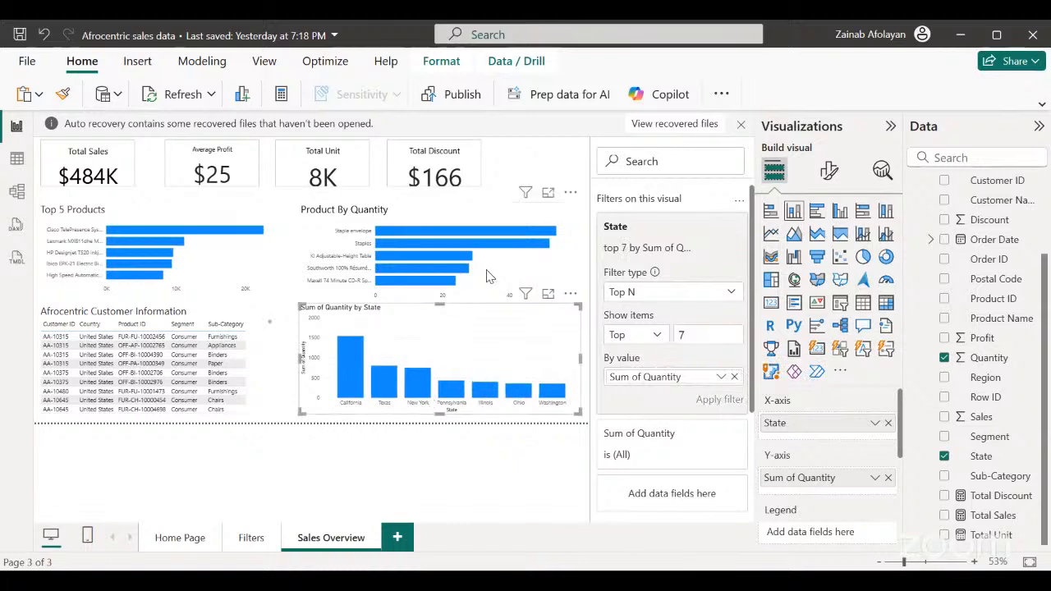
click(553, 175)
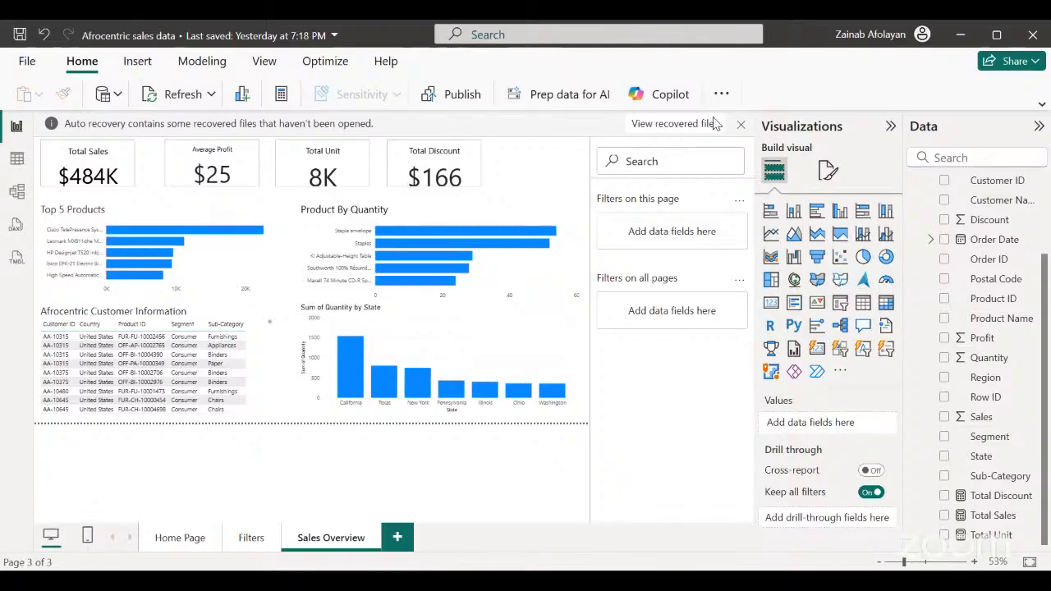
Dismiss the auto recovery notice, choosing to view the recovered files later.
click(742, 127)
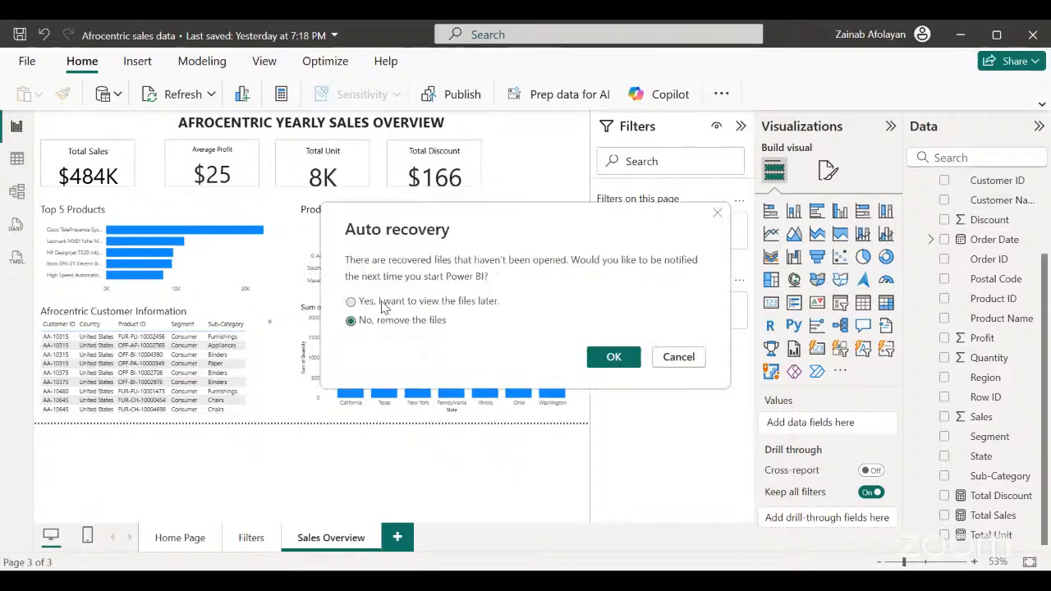
click(383, 305)
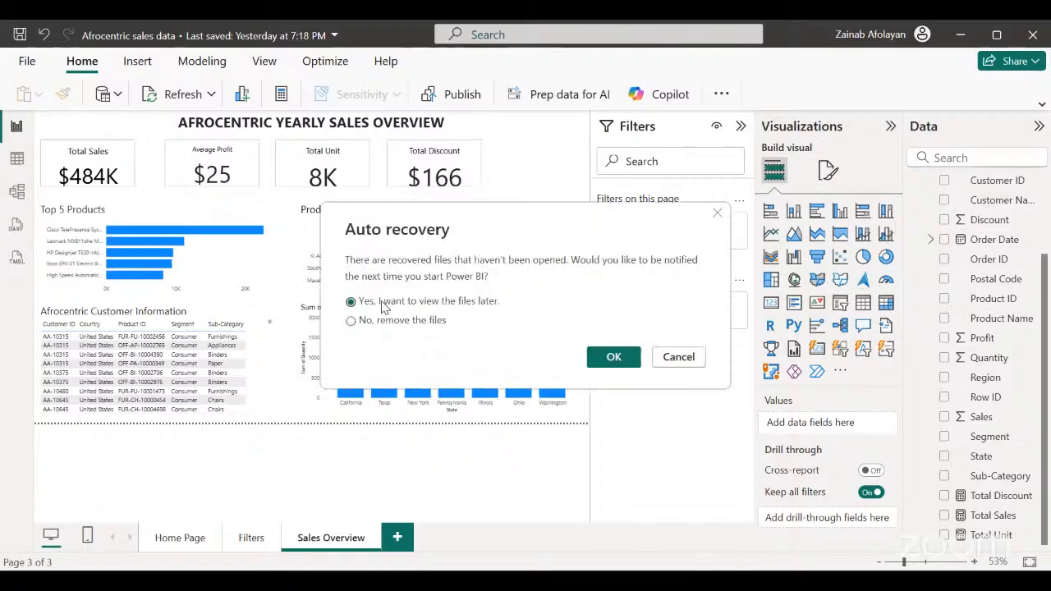
click(615, 358)
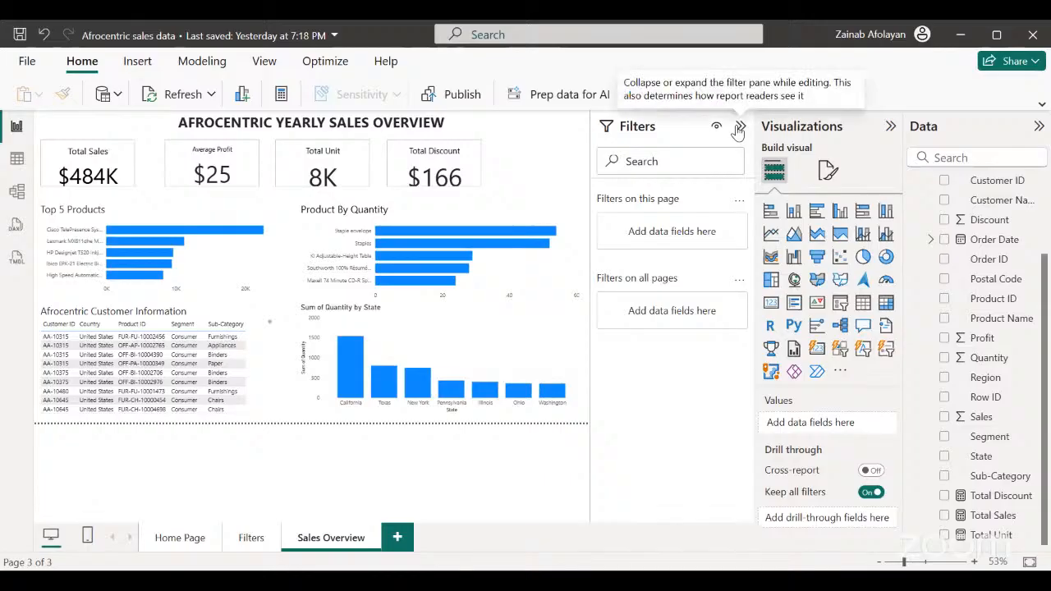
Collapse the Filters pane and widen the column chart slightly toward the customer table.
click(740, 128)
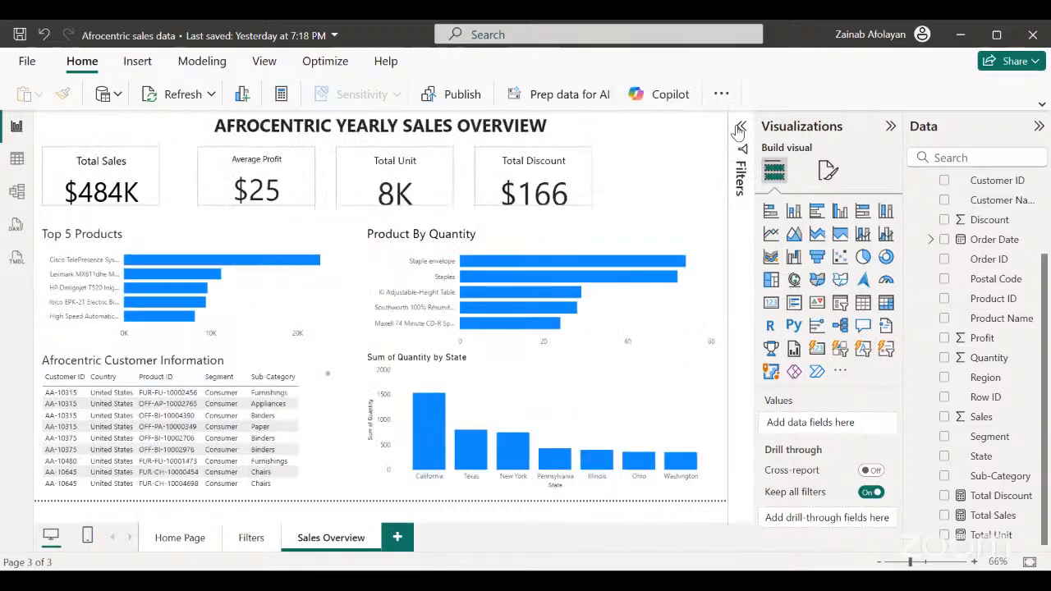
click(386, 460)
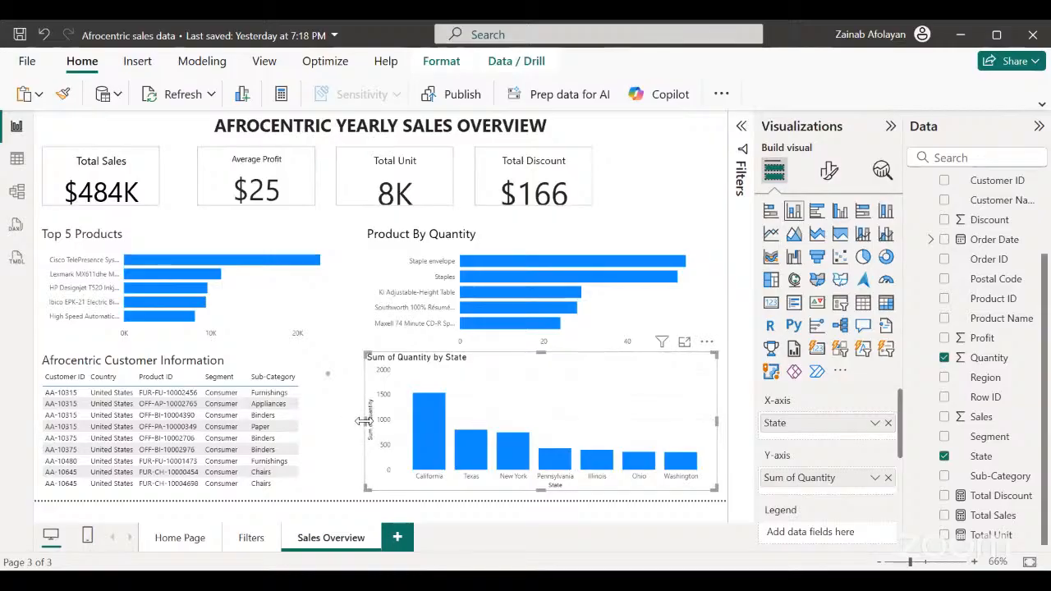
drag(363, 425, 358, 427)
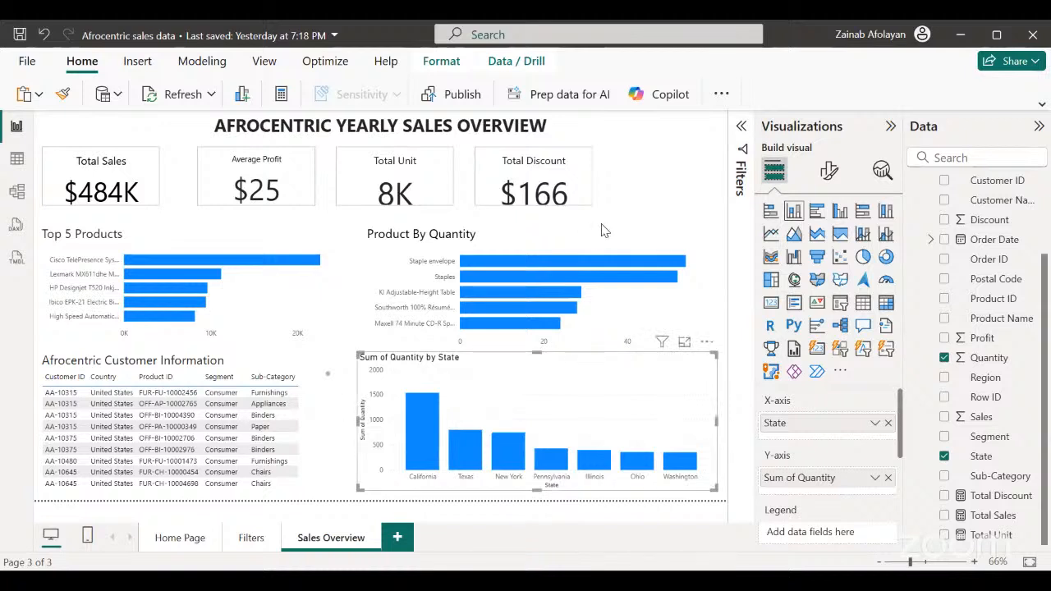
Change the column chart's title text to "Top 7 Quantity By State".
click(830, 173)
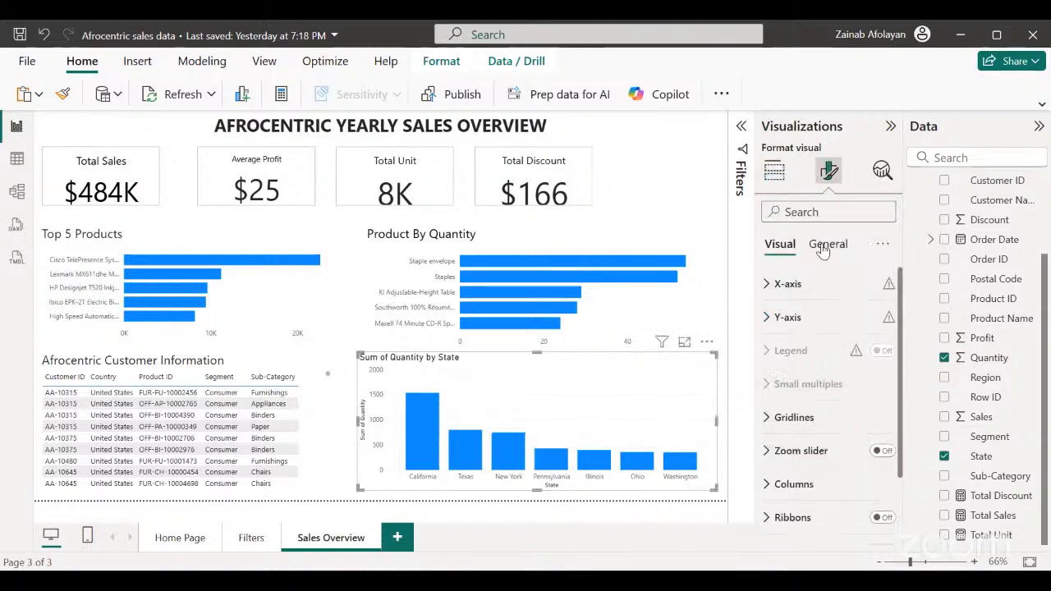
click(823, 248)
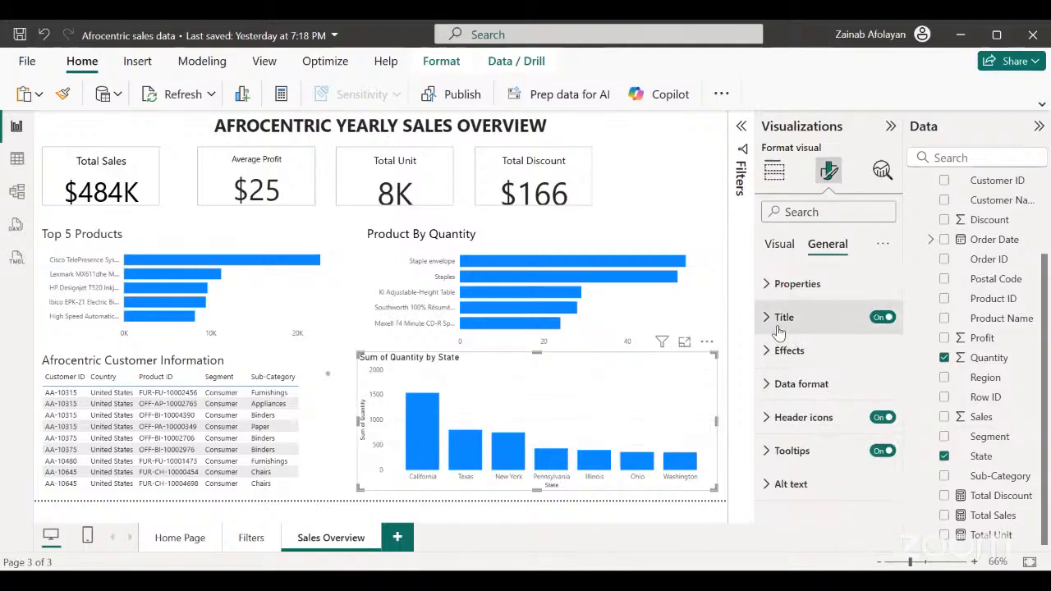
click(777, 321)
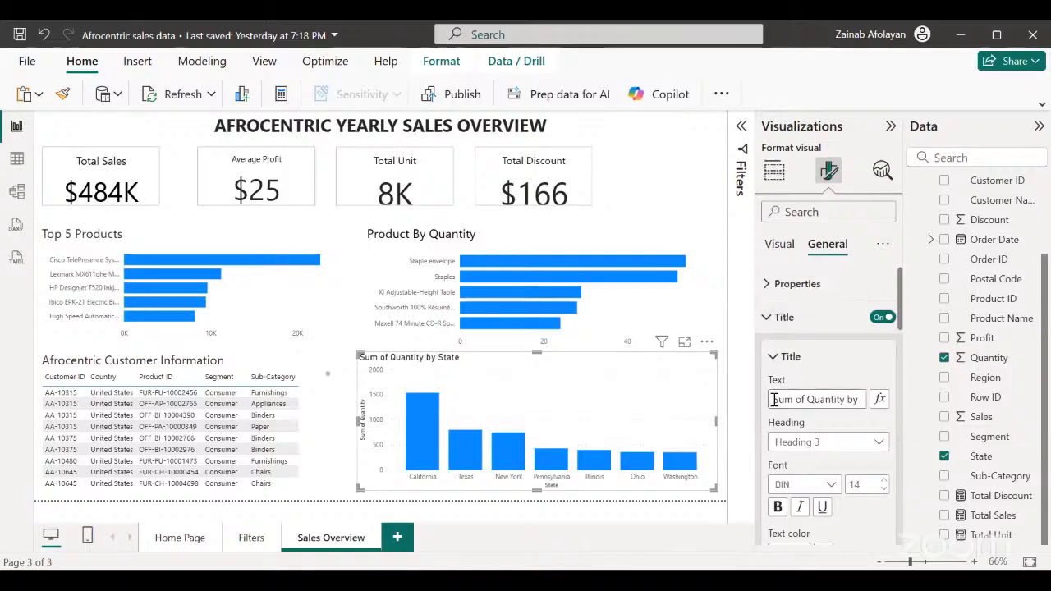
drag(774, 400, 912, 398)
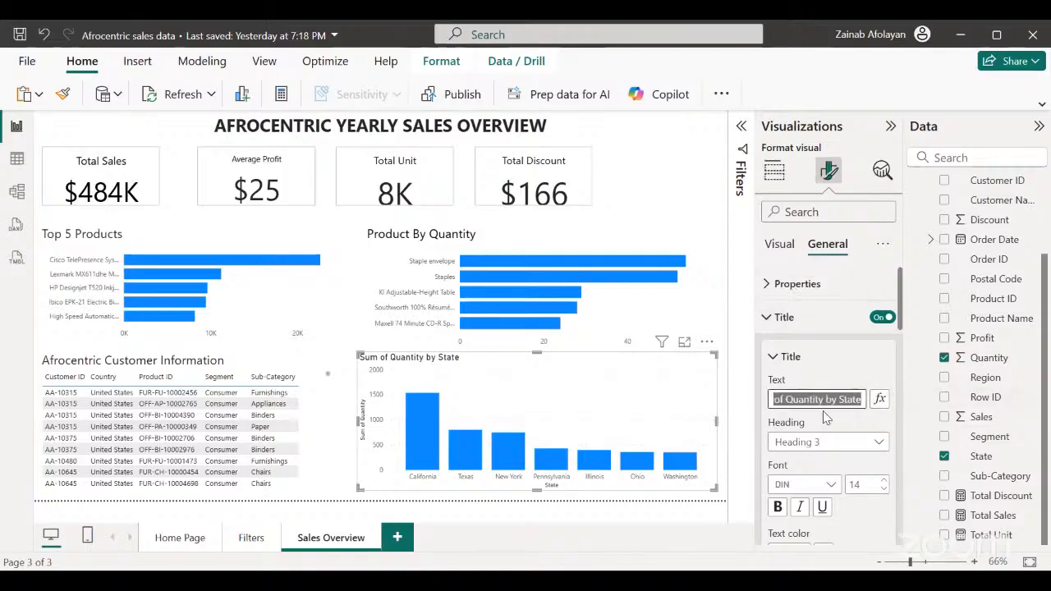
text(Top 7)
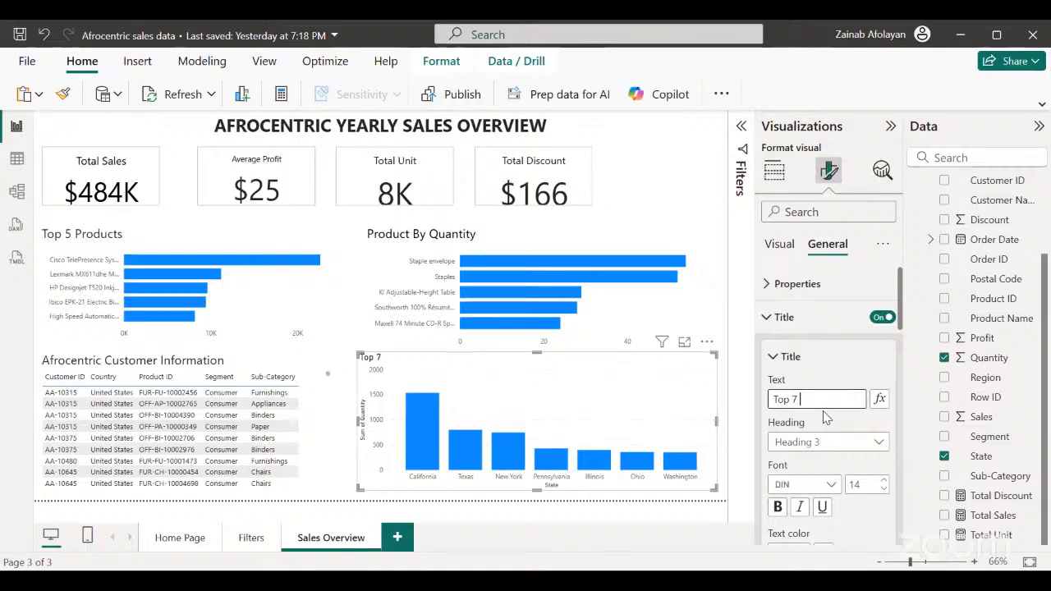
key(Tab)
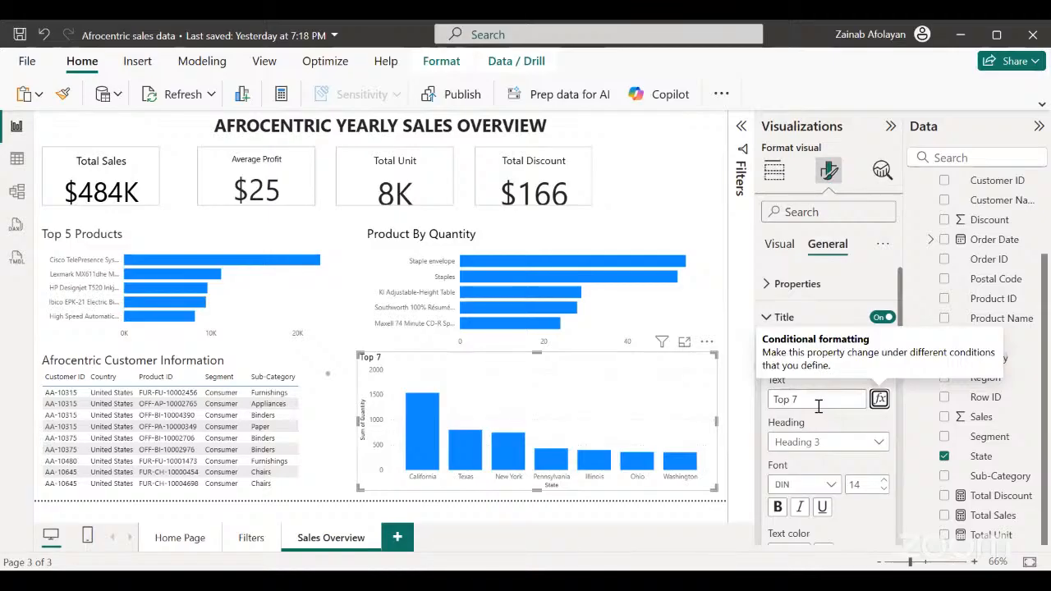
click(819, 398)
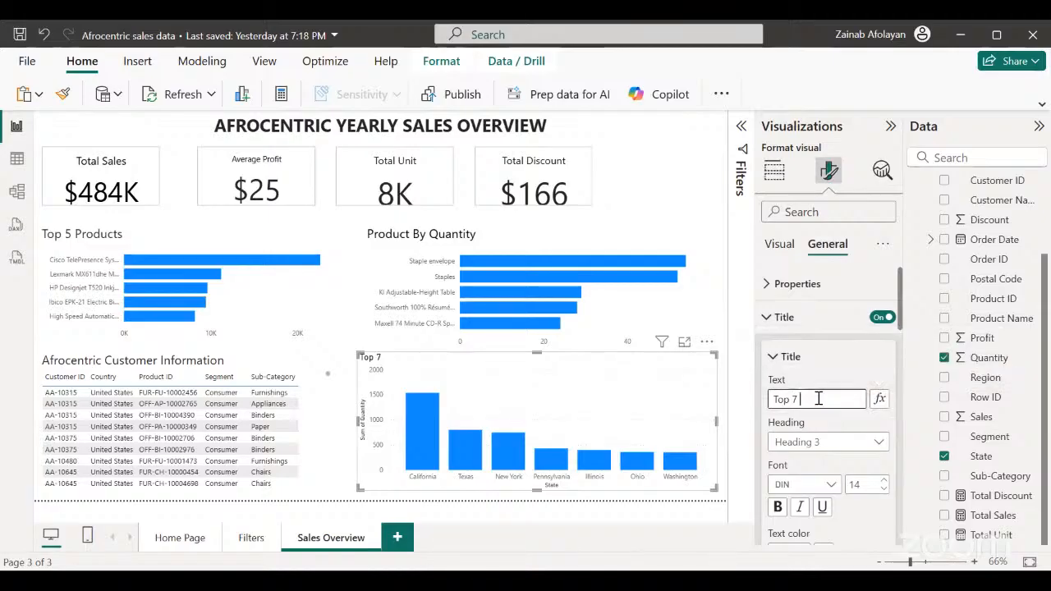
text(Quantity By )
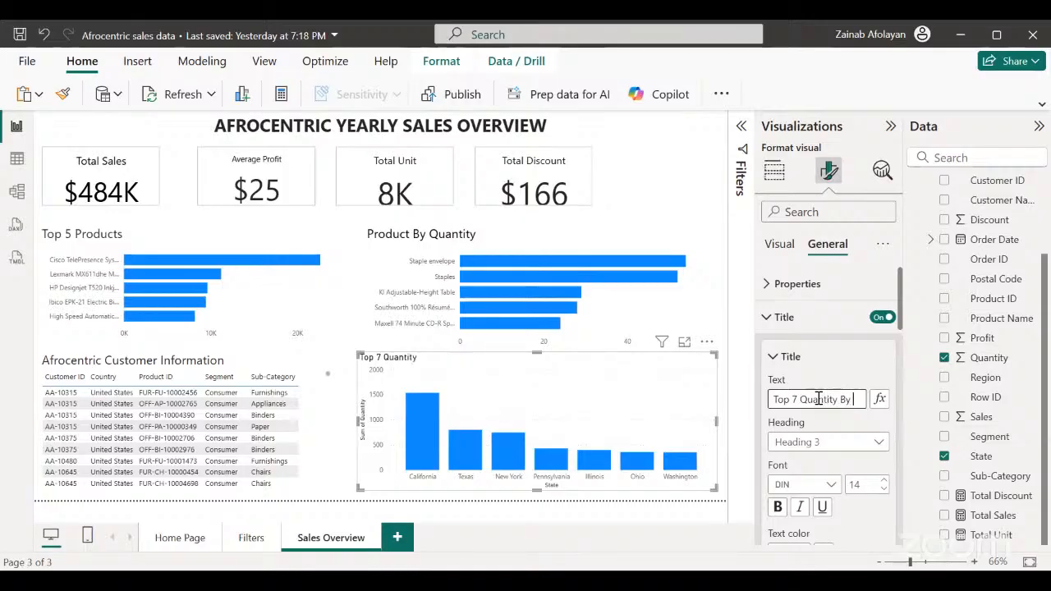
text(Statae)
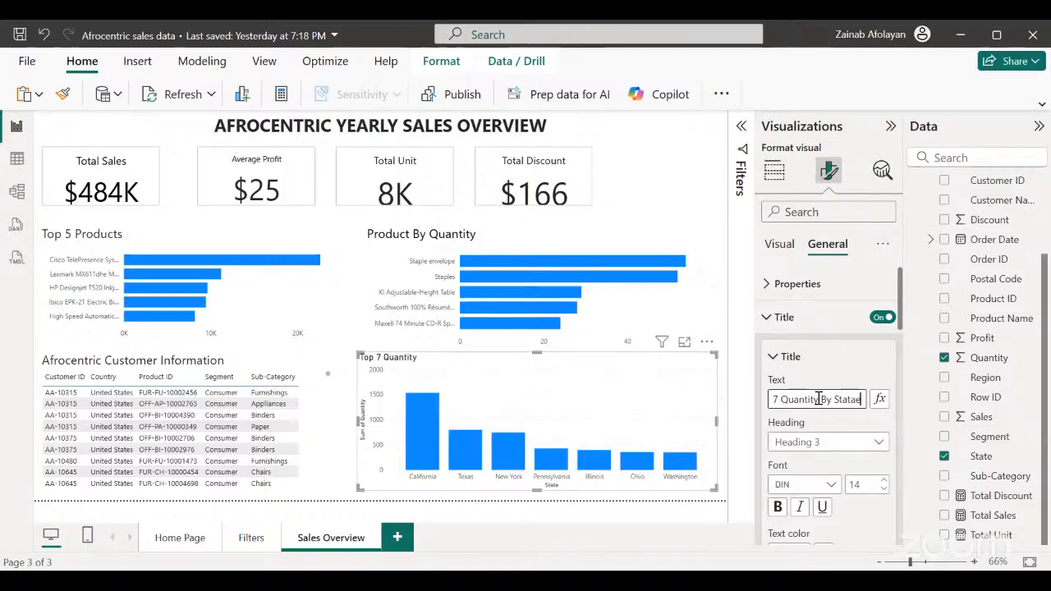
key(BackSpace)
key(BackSpace)
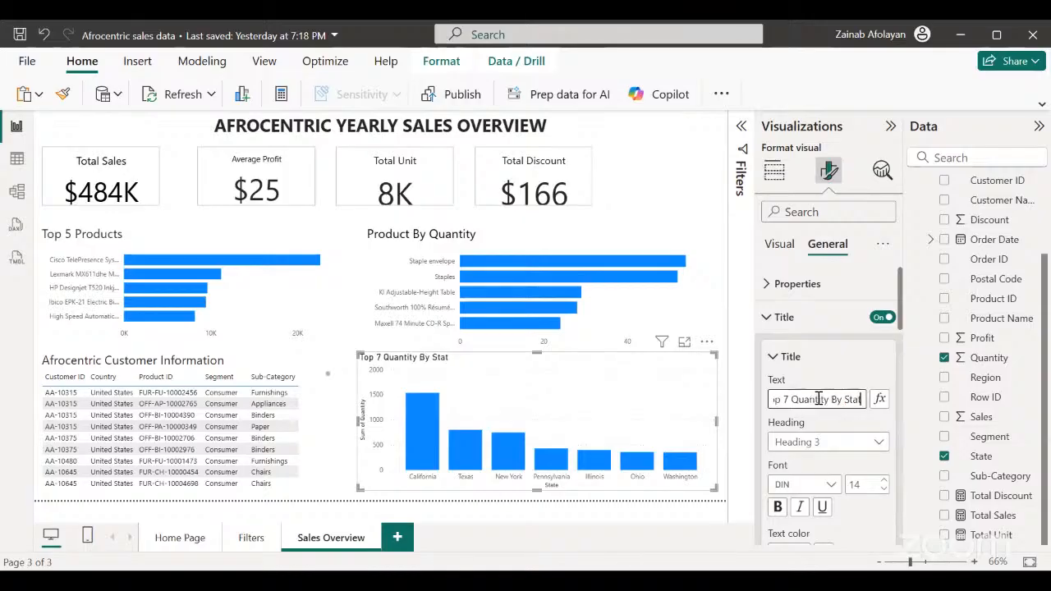
text(e)
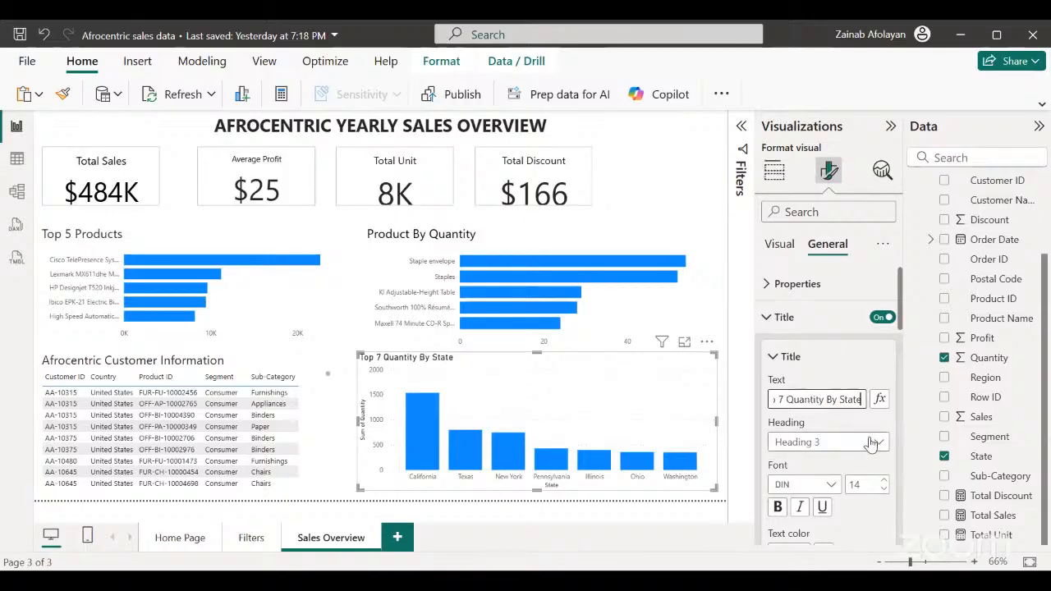
Set the column chart title's font to Segoe UI at size 17.
click(825, 484)
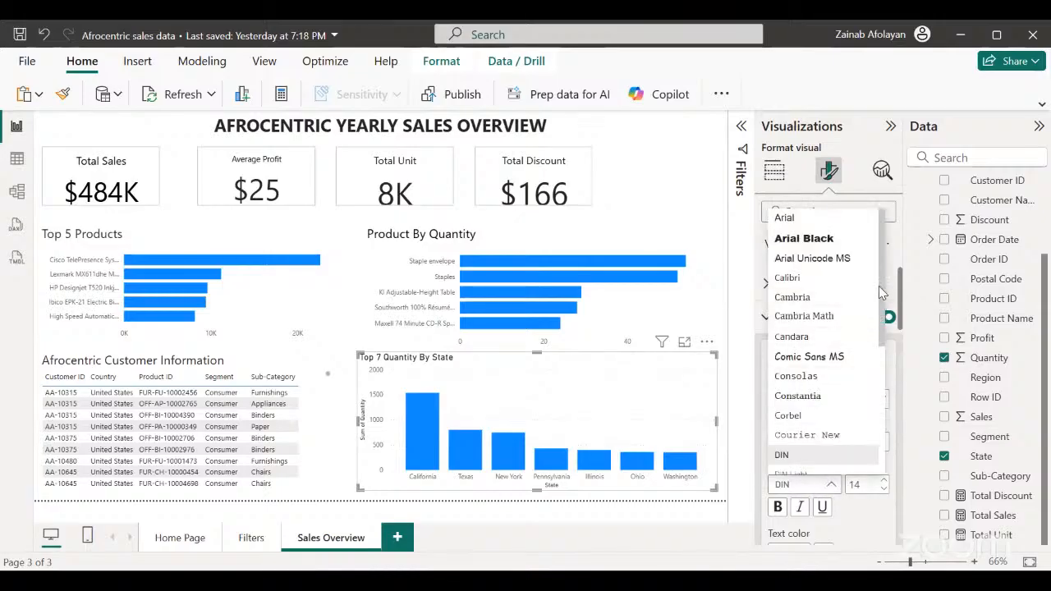
drag(880, 293, 878, 400)
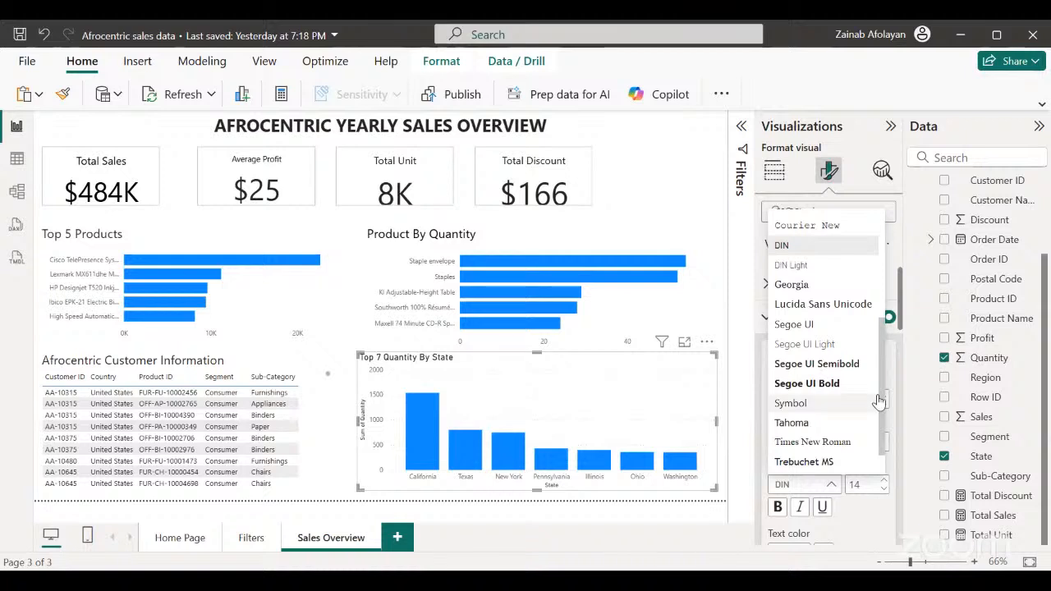
click(813, 324)
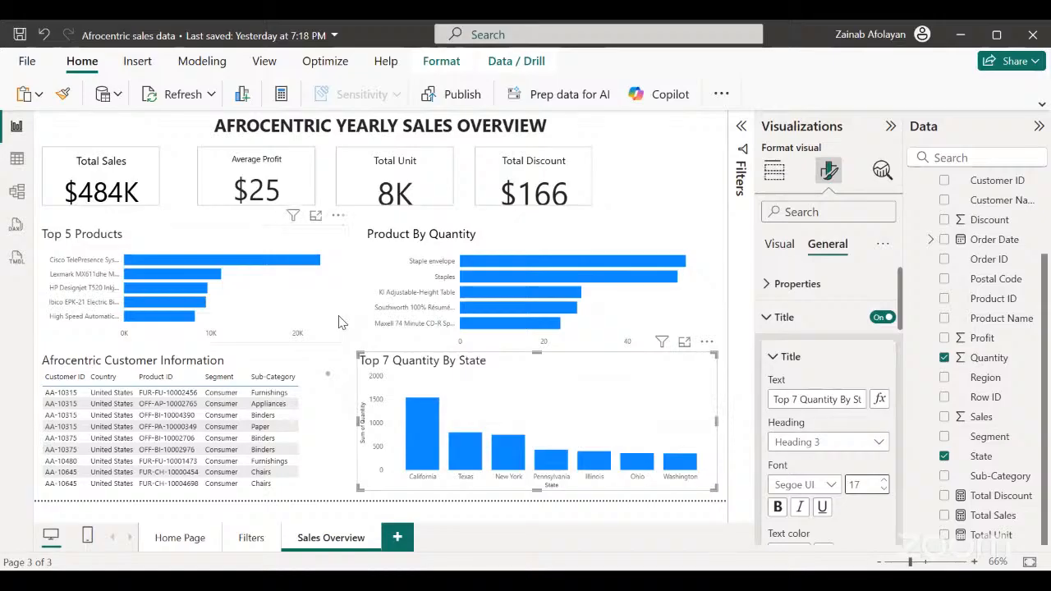
click(767, 318)
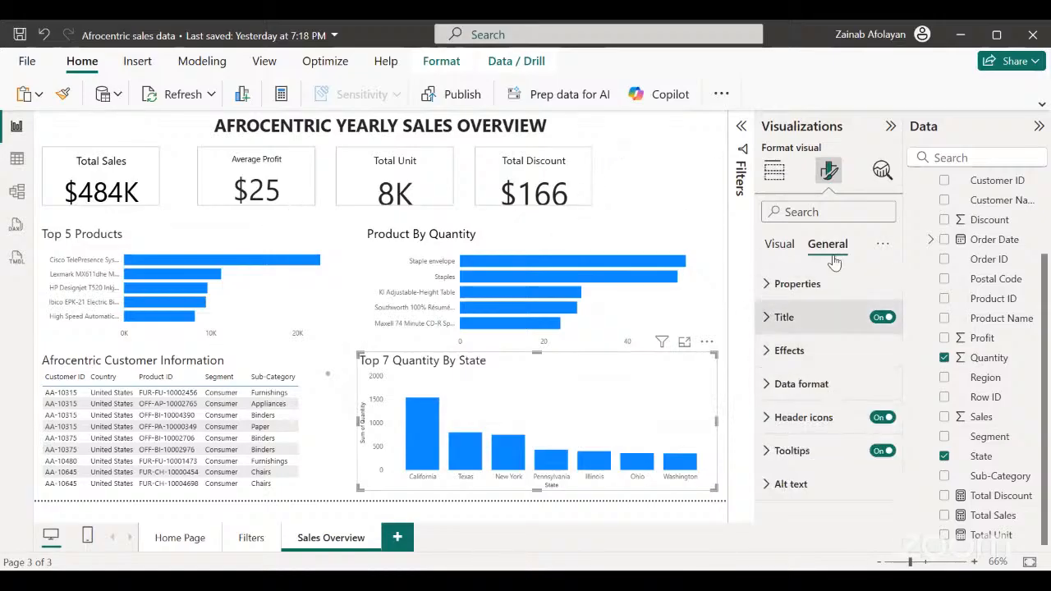
Turn off the horizontal gridlines on the Top 7 Quantity By State chart and deselect it.
click(780, 246)
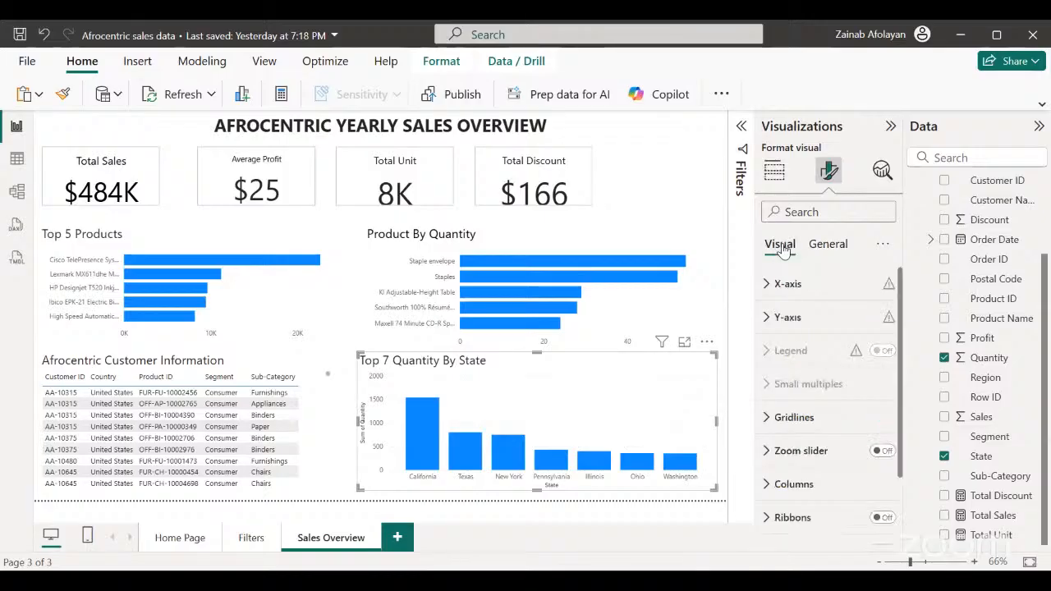
click(774, 420)
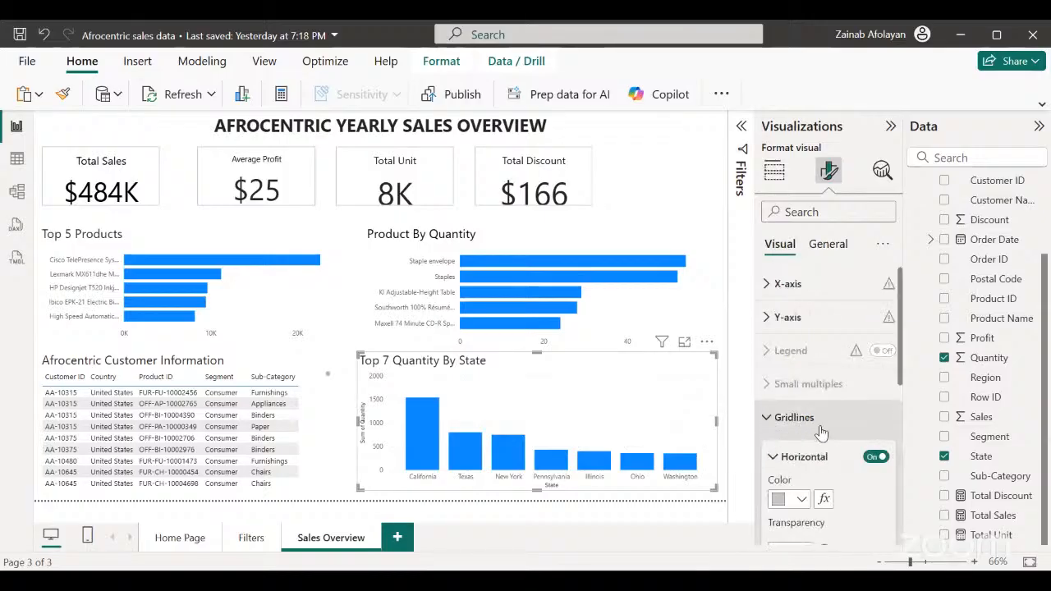
click(875, 458)
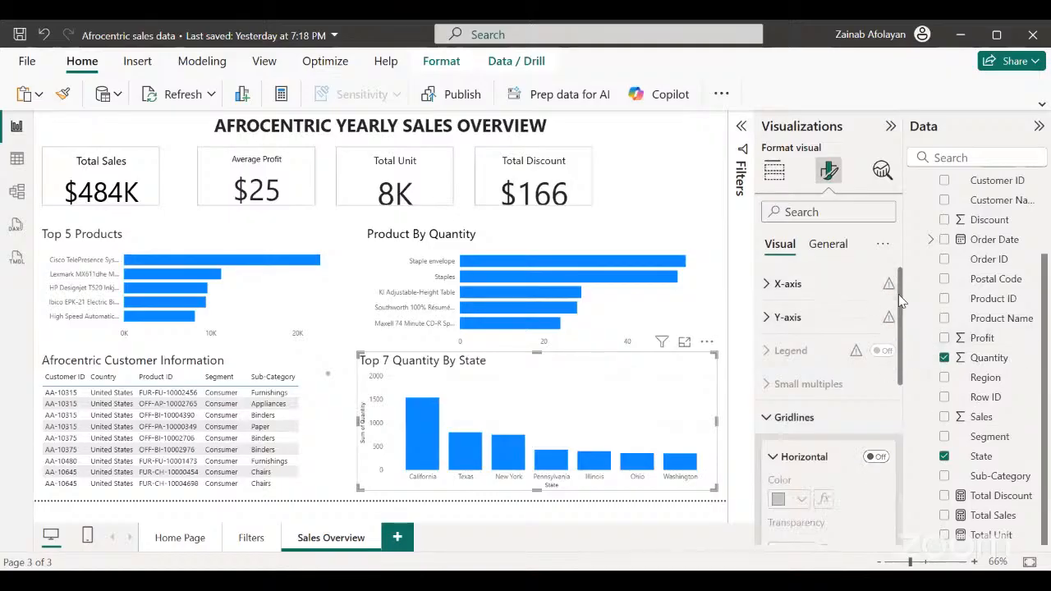
scroll(898, 294, down, 3)
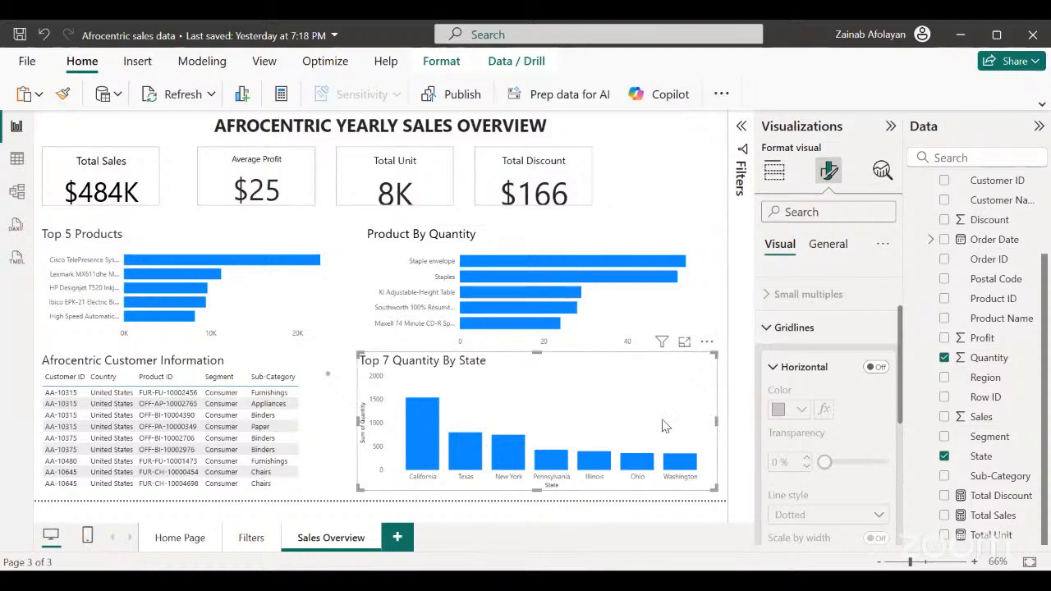
click(343, 495)
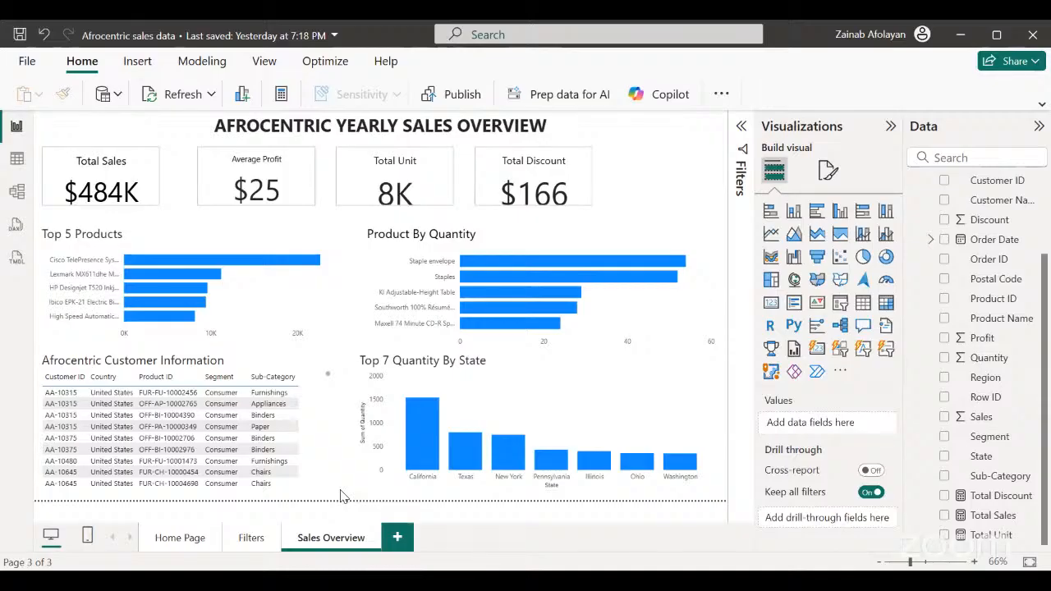
Narrow the Total Discount card slightly from its outer edge and deselect it.
click(589, 194)
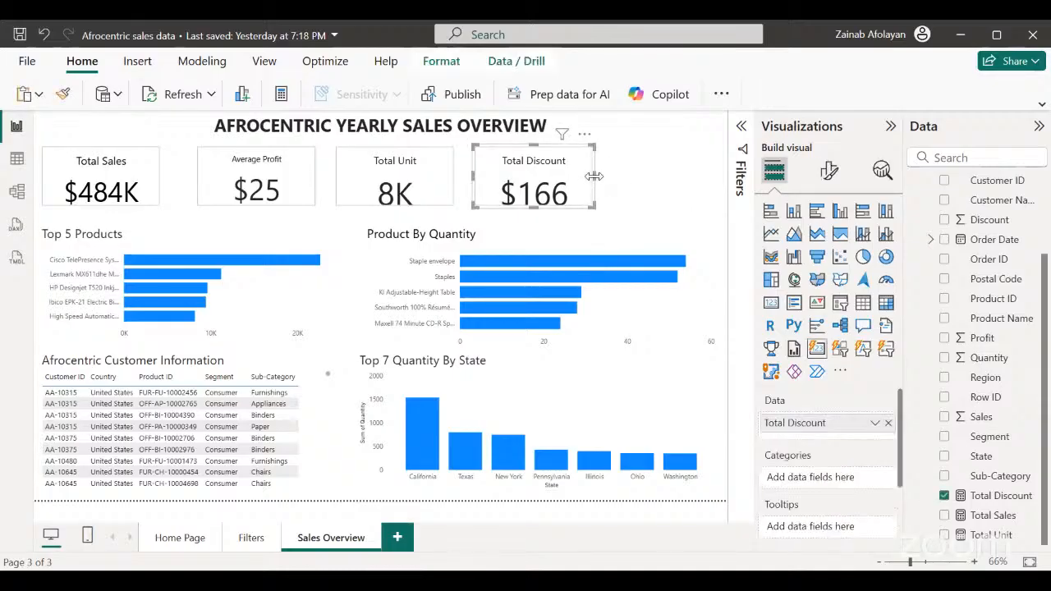
mouse_move(594, 176)
mouse_down()
mouse_move(650, 174)
mouse_move(590, 184)
mouse_up()
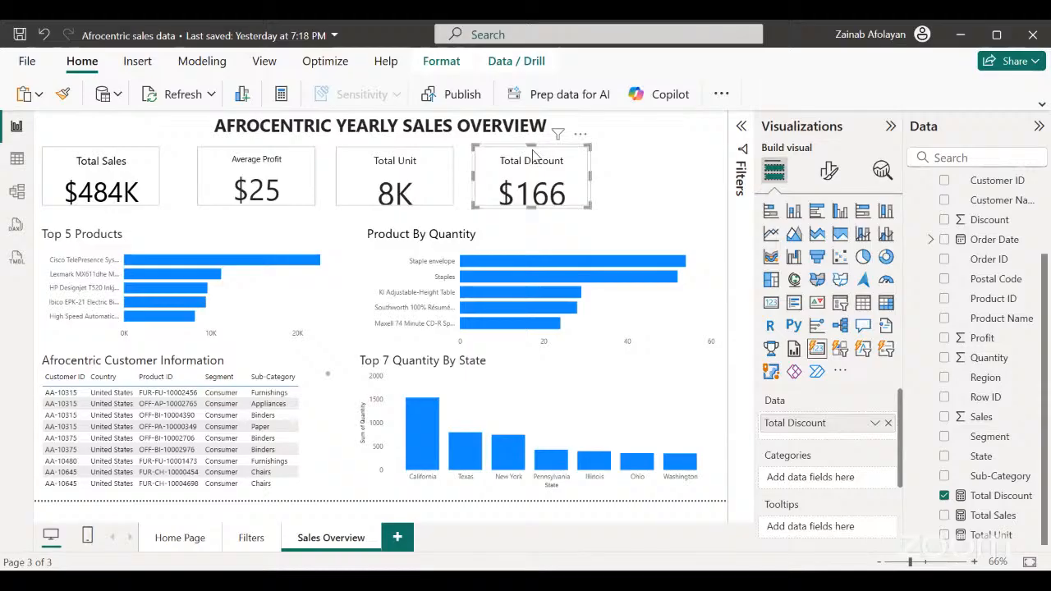
mouse_move(533, 145)
mouse_down()
mouse_move(536, 154)
mouse_move(532, 144)
mouse_up()
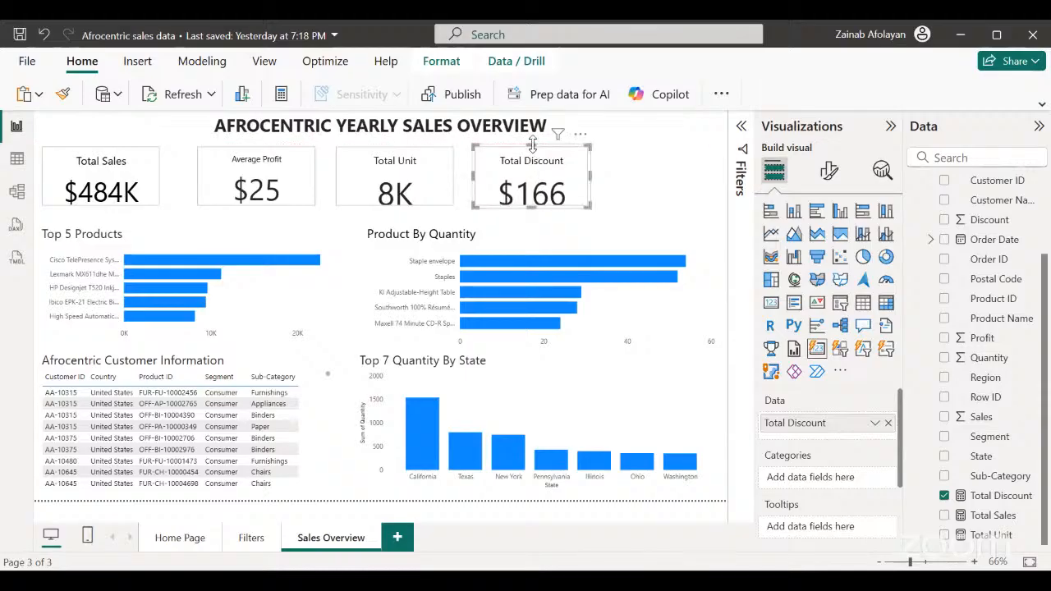
click(667, 169)
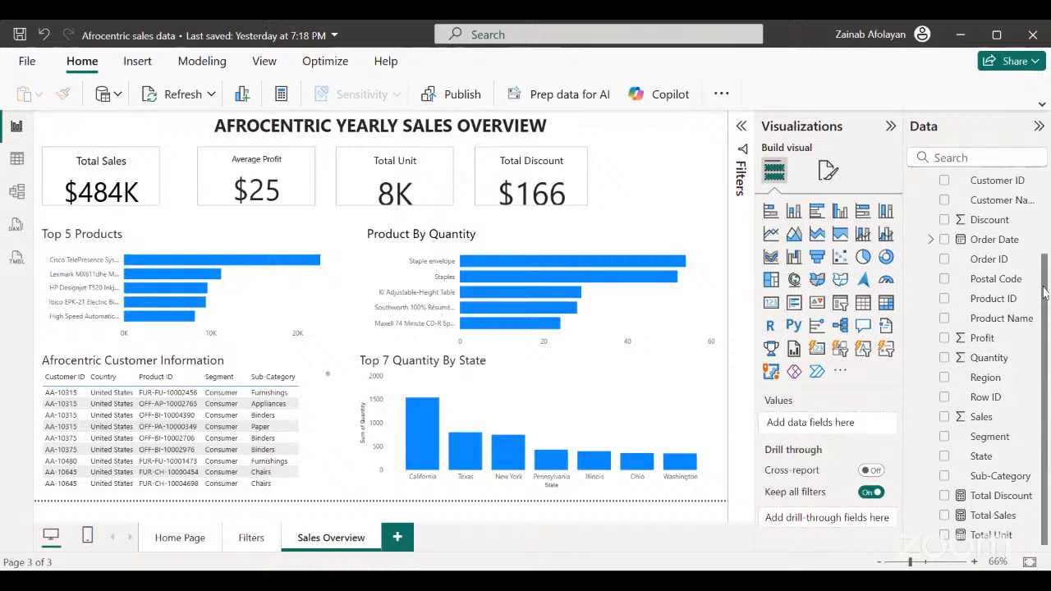
Add a new measure to the Afrocentric Sales Data table.
mouse_move(1045, 292)
mouse_down()
mouse_move(1046, 182)
mouse_move(1040, 303)
mouse_up()
drag(1046, 415, 1044, 336)
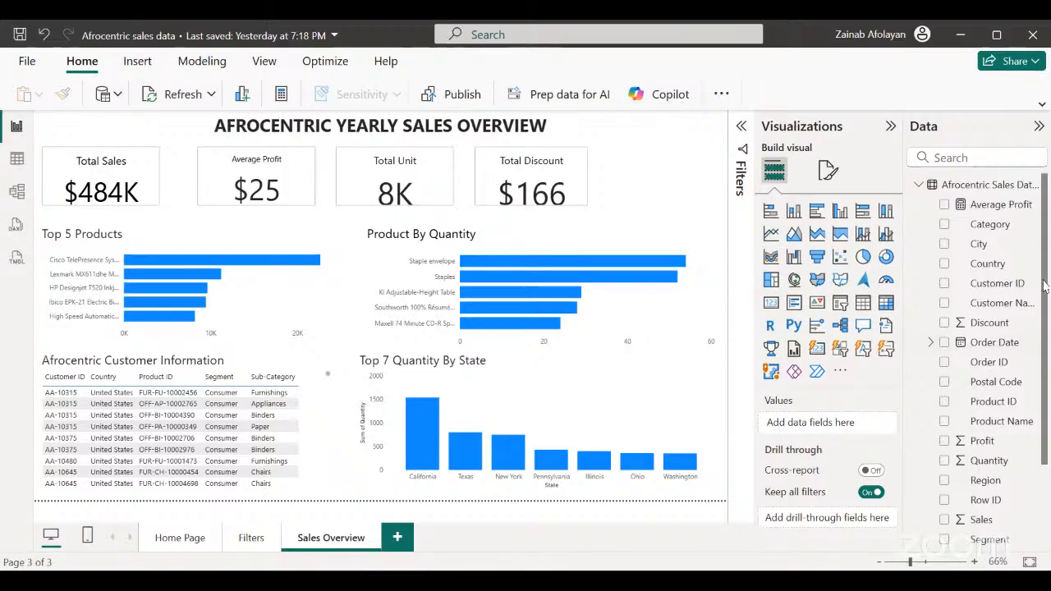
drag(1044, 286, 1047, 367)
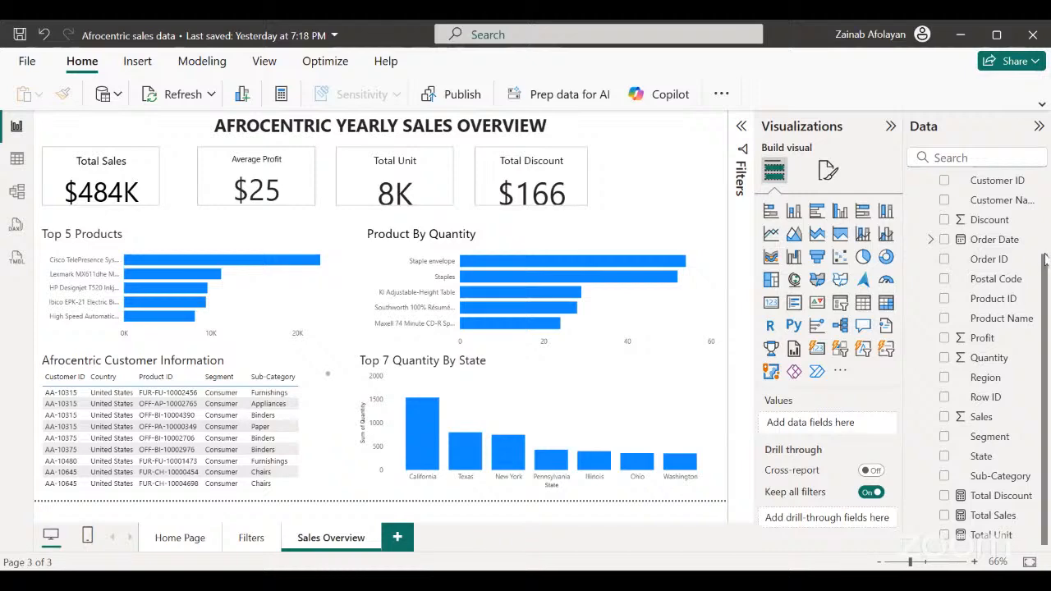
drag(1045, 265, 1023, 169)
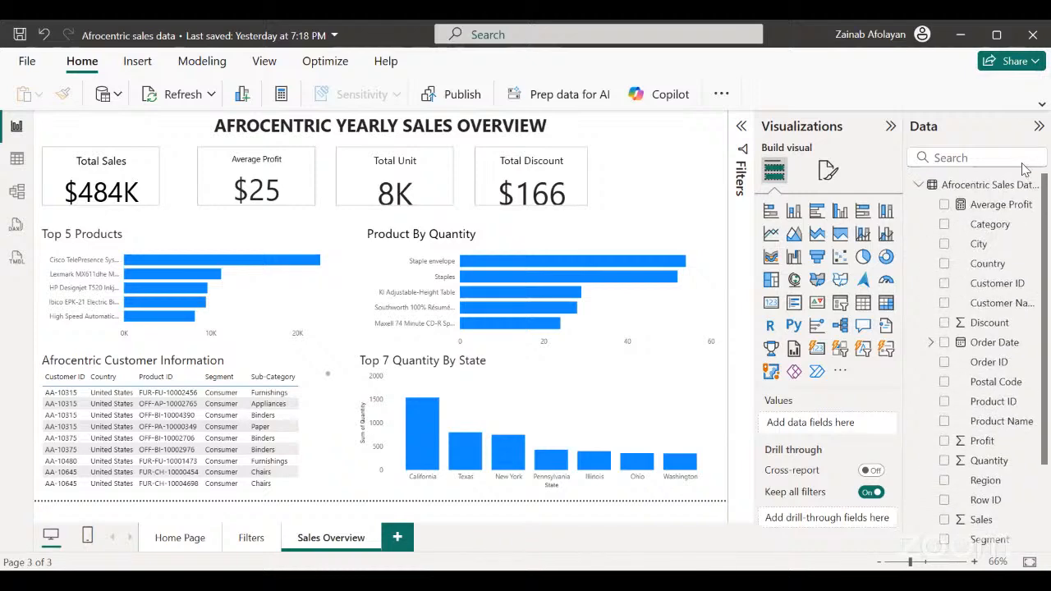
click(1001, 184)
right_click(1002, 186)
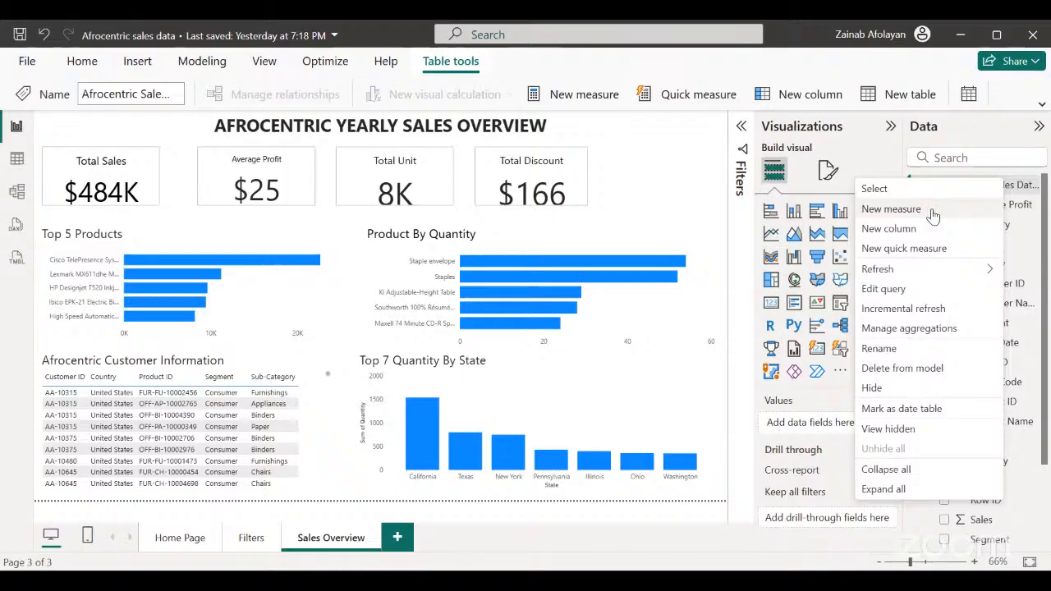
click(932, 215)
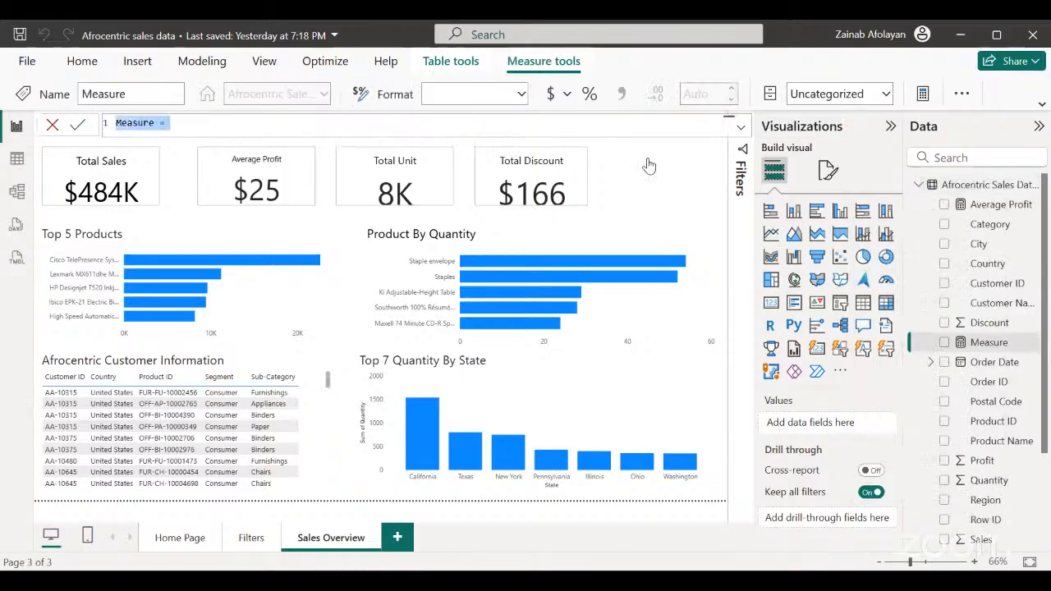
Replace the new measure's default name in its formula with "Total Profit".
click(152, 122)
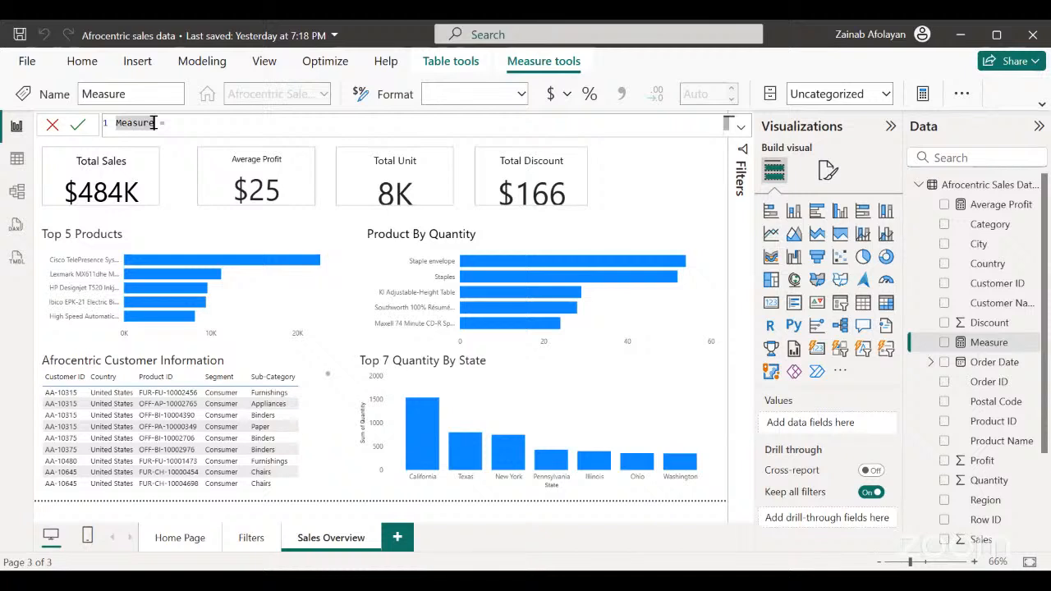
key(BackSpace)
key(BackSpace)
key(BackSpace)
key(BackSpace)
key(BackSpace)
key(BackSpace)
key(BackSpace)
text(Total)
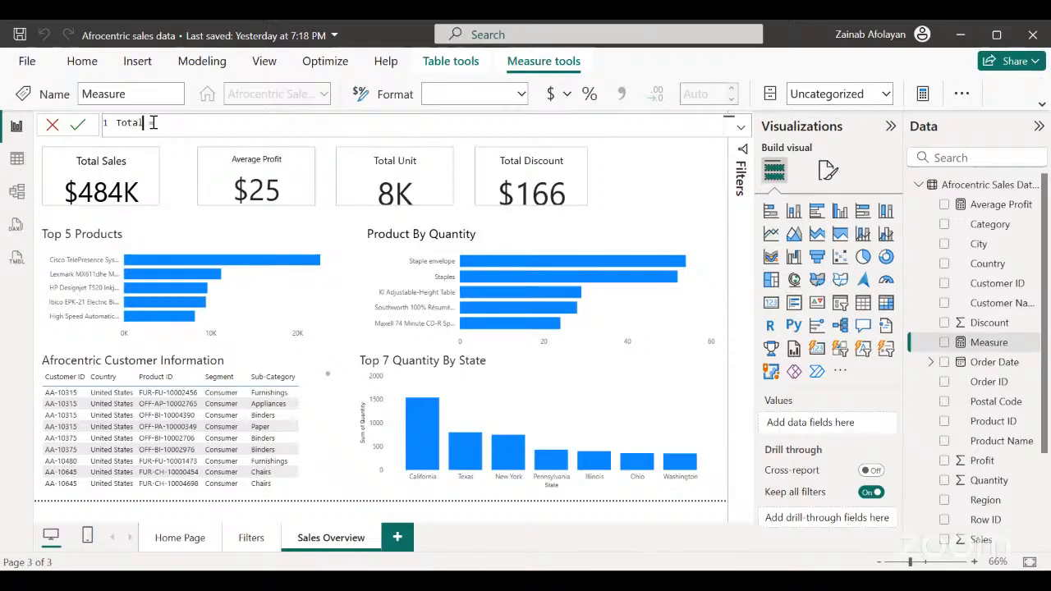
text( Profit = S)
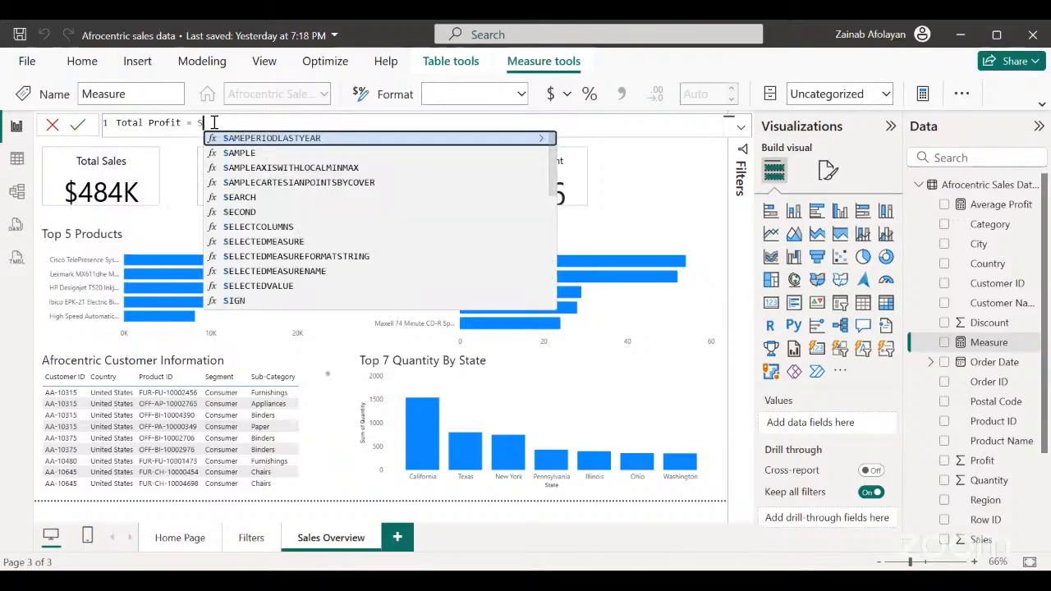
text(UM)
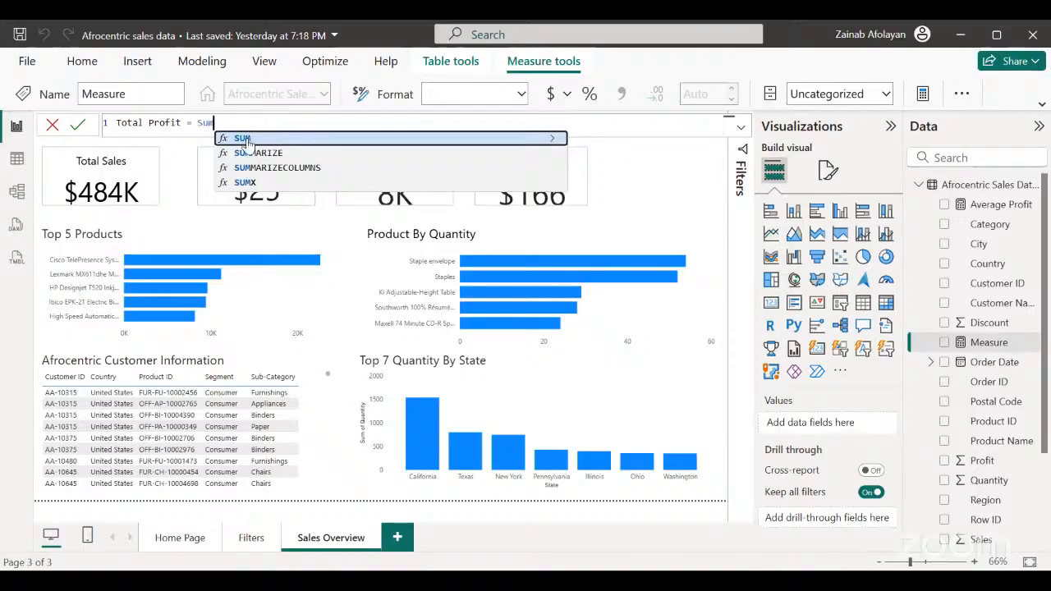
Complete and commit the Total Profit formula as SUM('Afrocentric Sales Data 1'[Profit]).
click(246, 138)
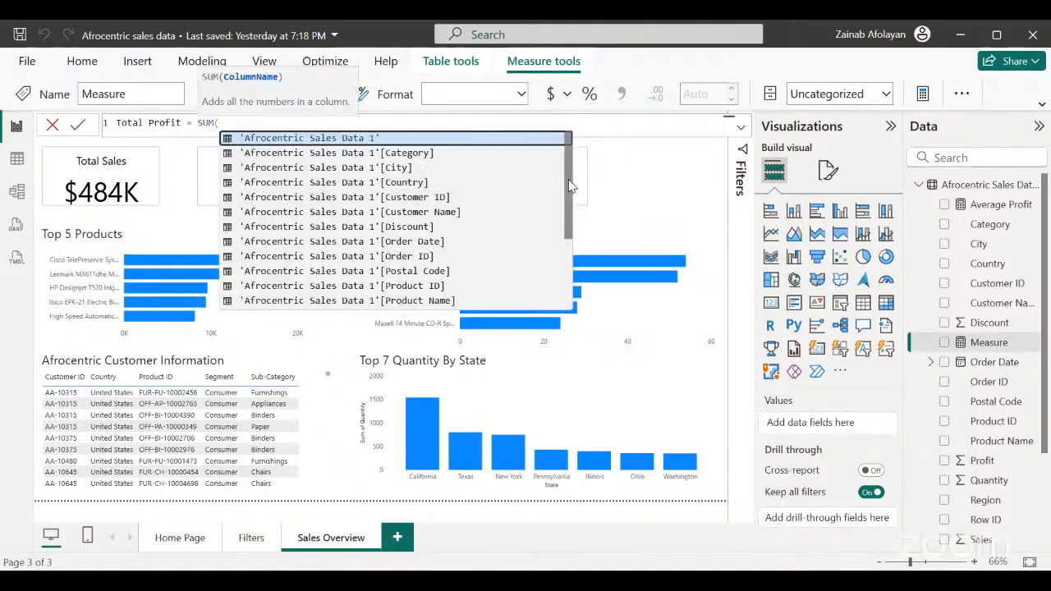
drag(573, 186, 556, 227)
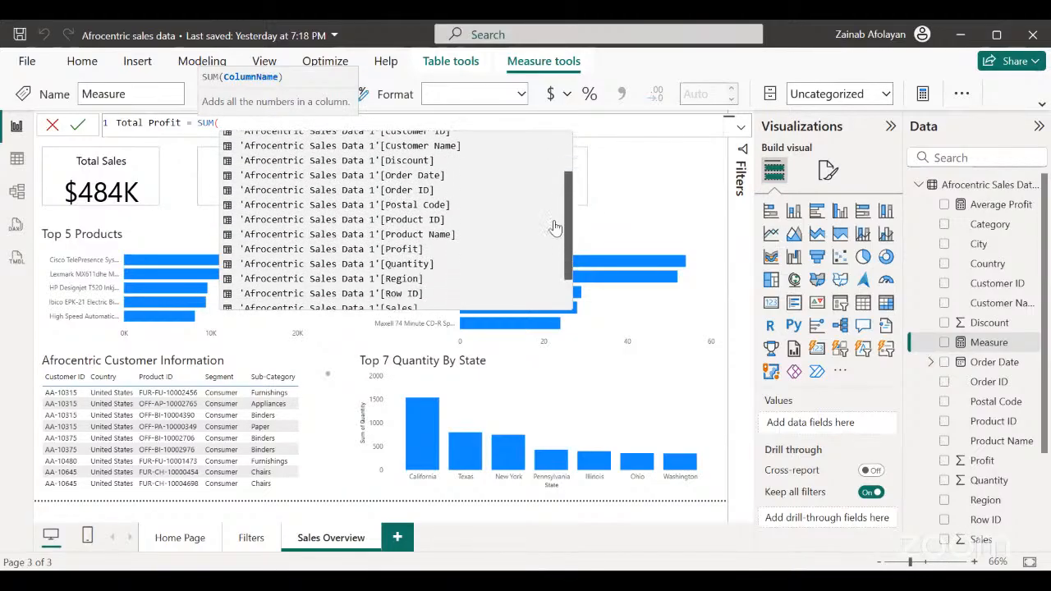
click(406, 249)
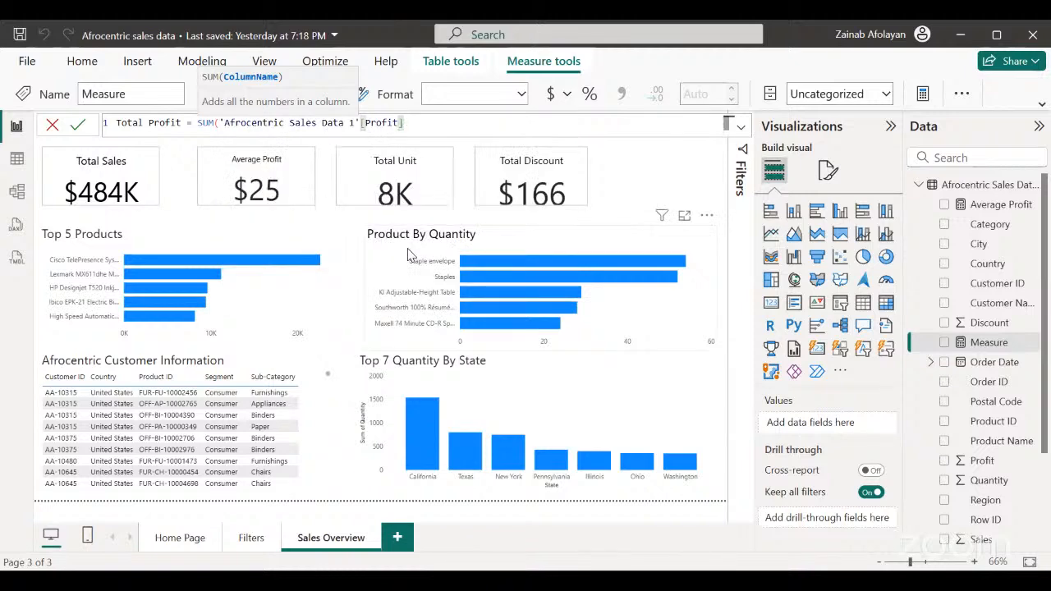
text())
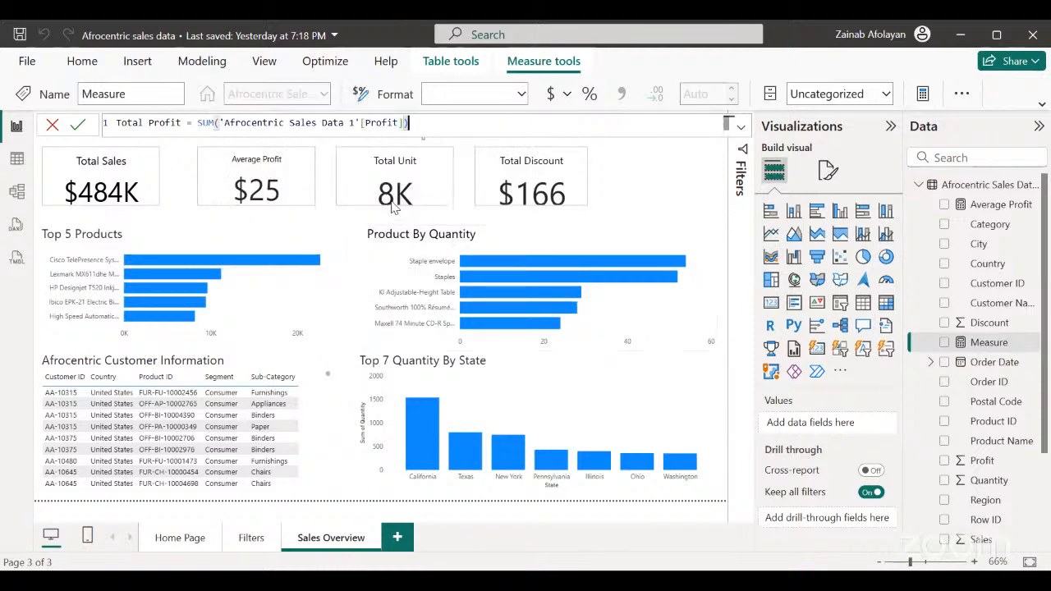
key(Return)
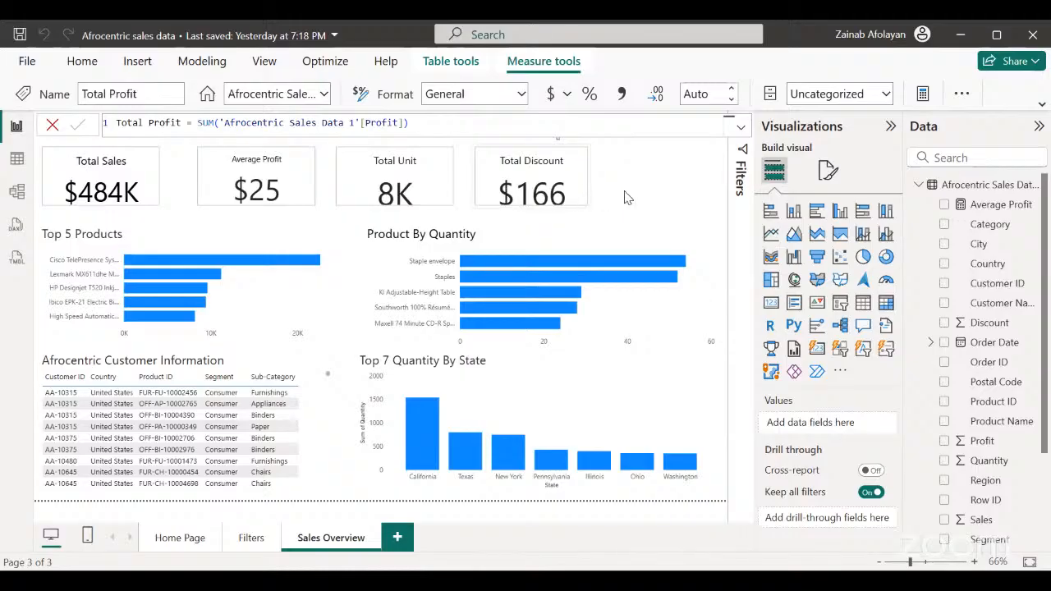
Duplicate the Total Discount card and place the copy beside the original at the end of the KPI row.
click(579, 203)
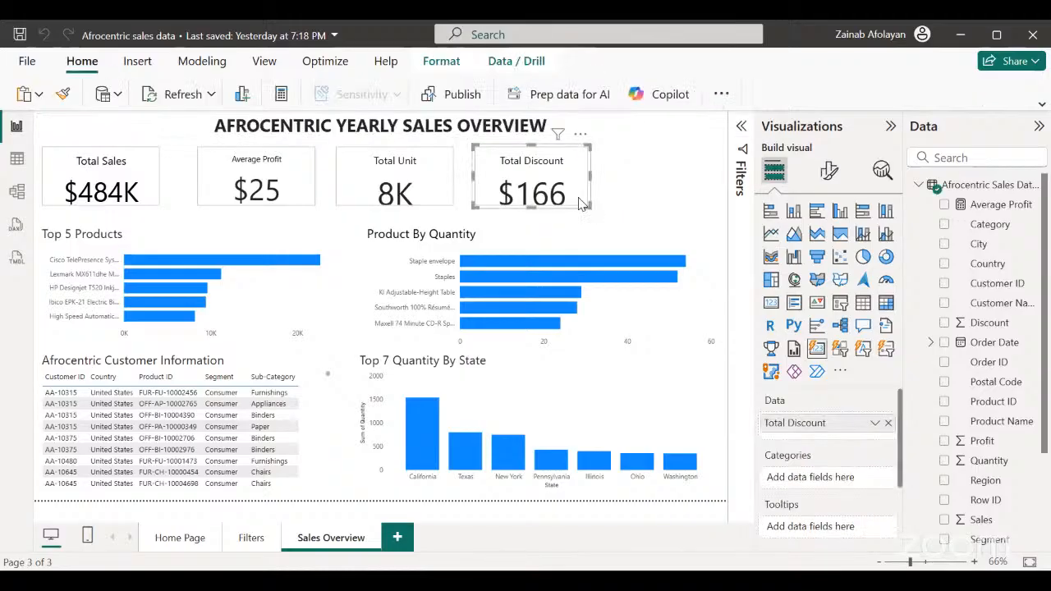
key(ctrl+v)
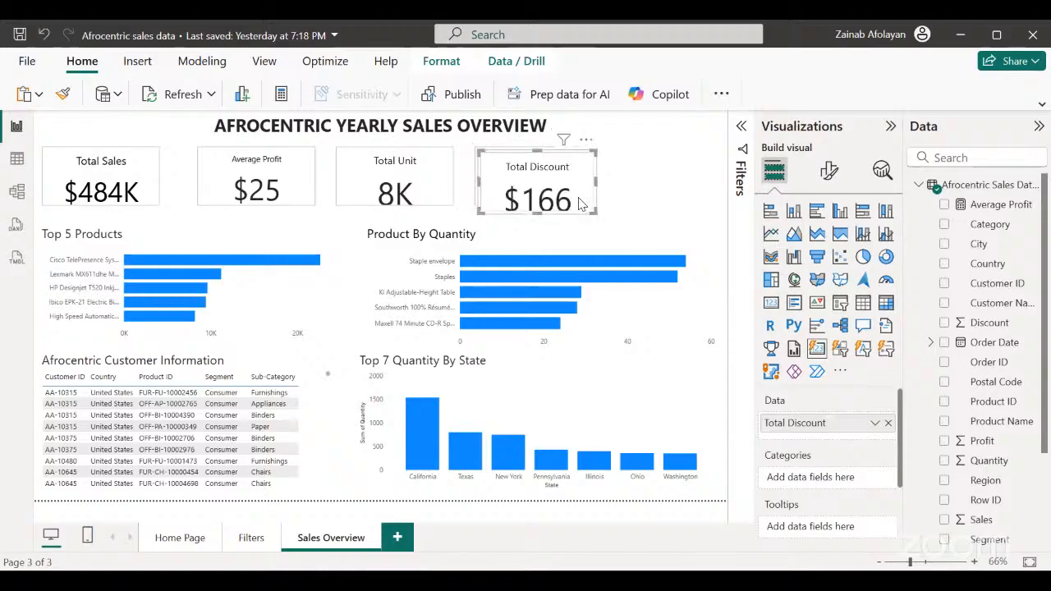
drag(580, 204, 699, 195)
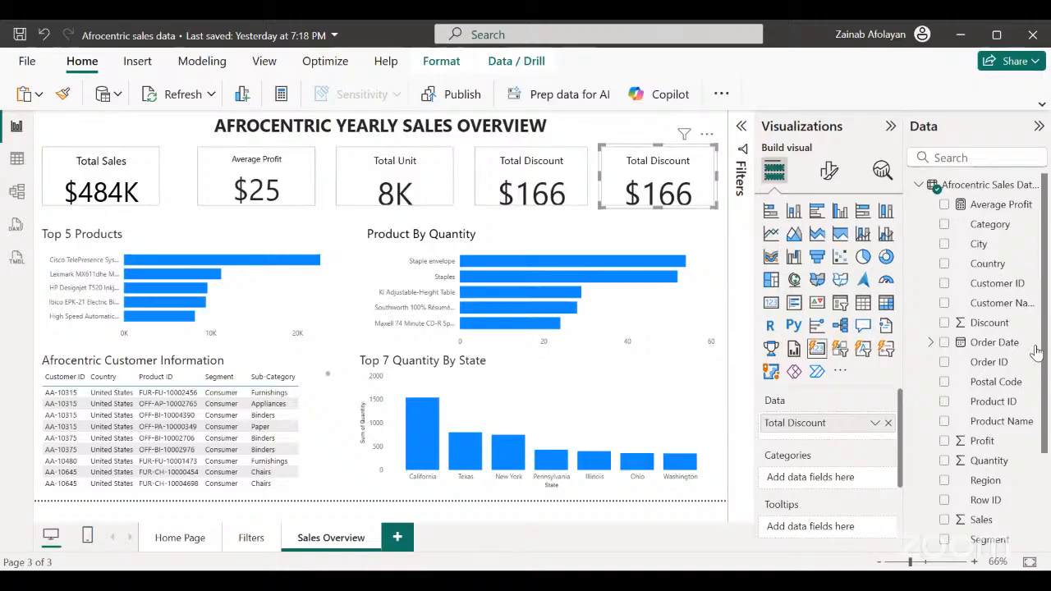
Replace the Total Discount field on the duplicated card with the Total Profit measure.
scroll(1046, 308, down, 3)
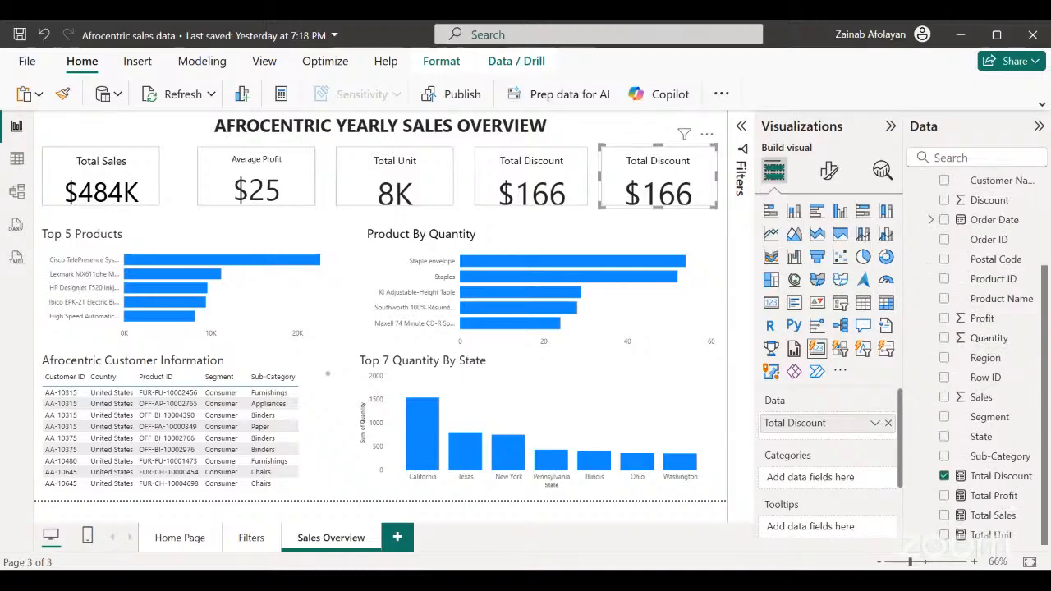
click(944, 476)
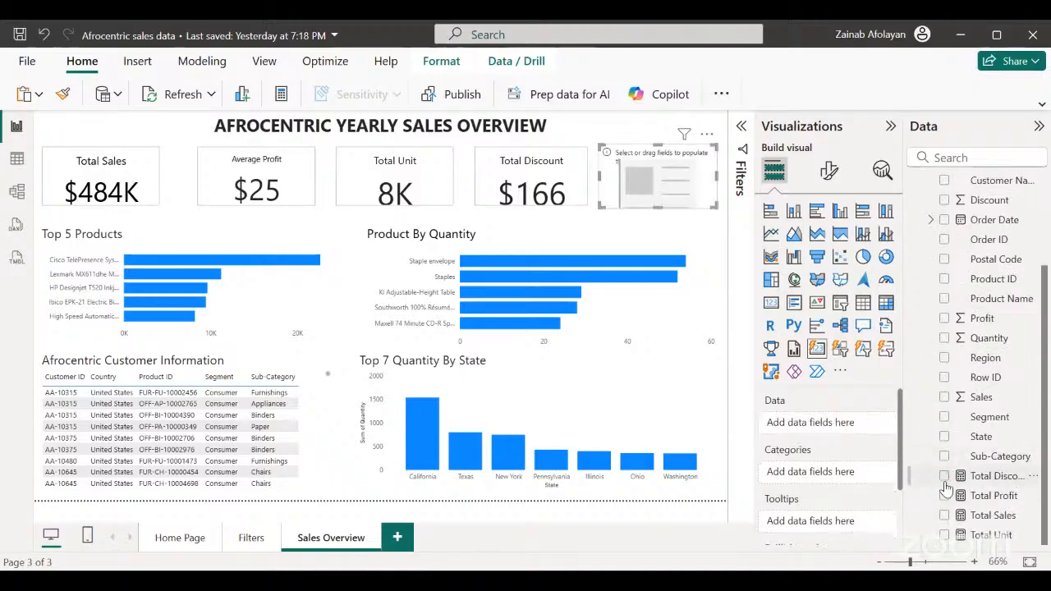
click(944, 496)
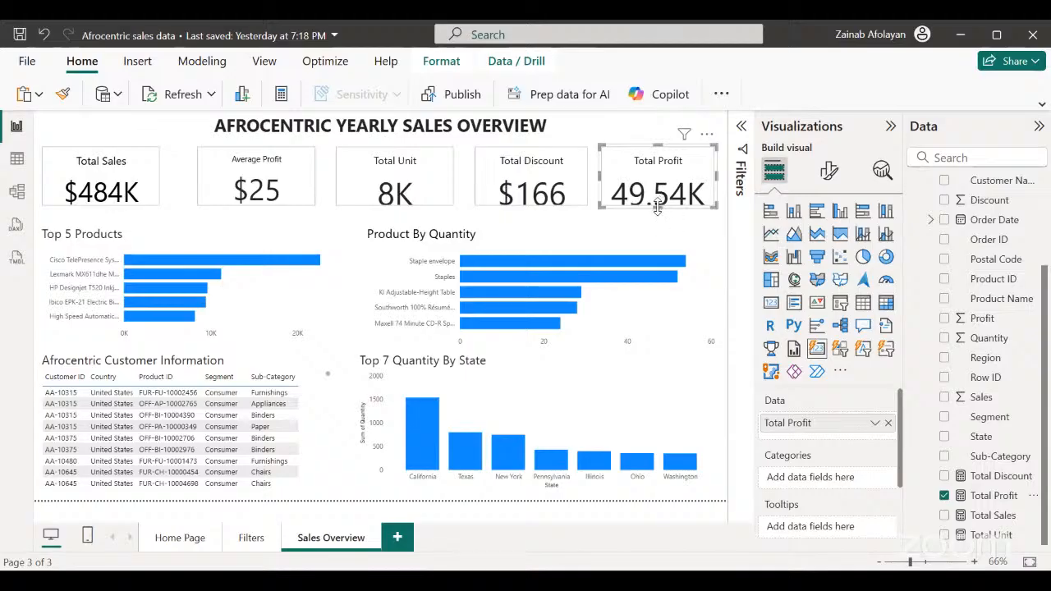
Select the Total Profit card and open the Total Profit measure's formatting options.
click(283, 330)
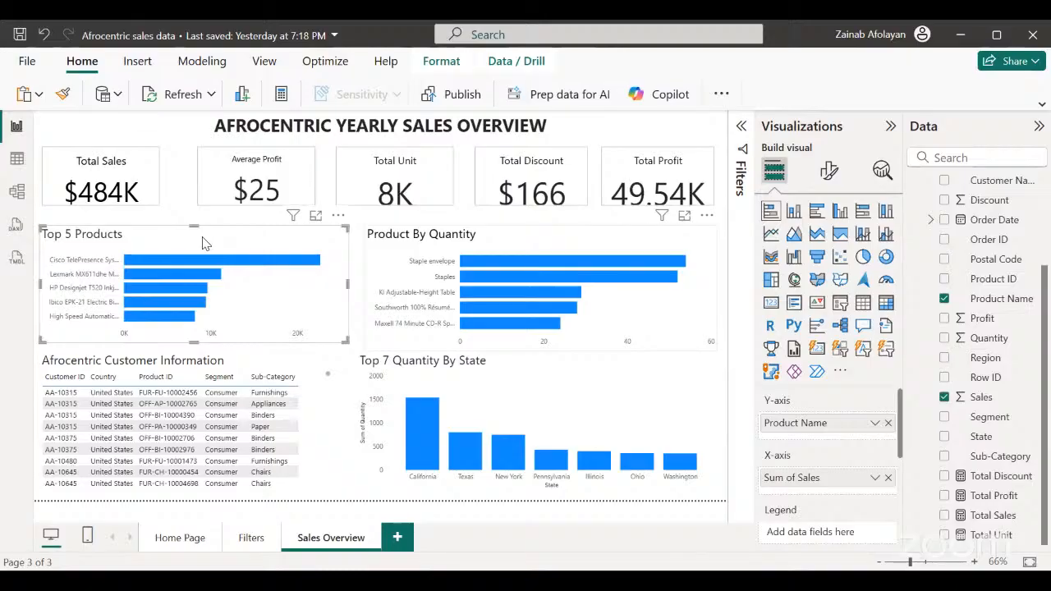
click(828, 170)
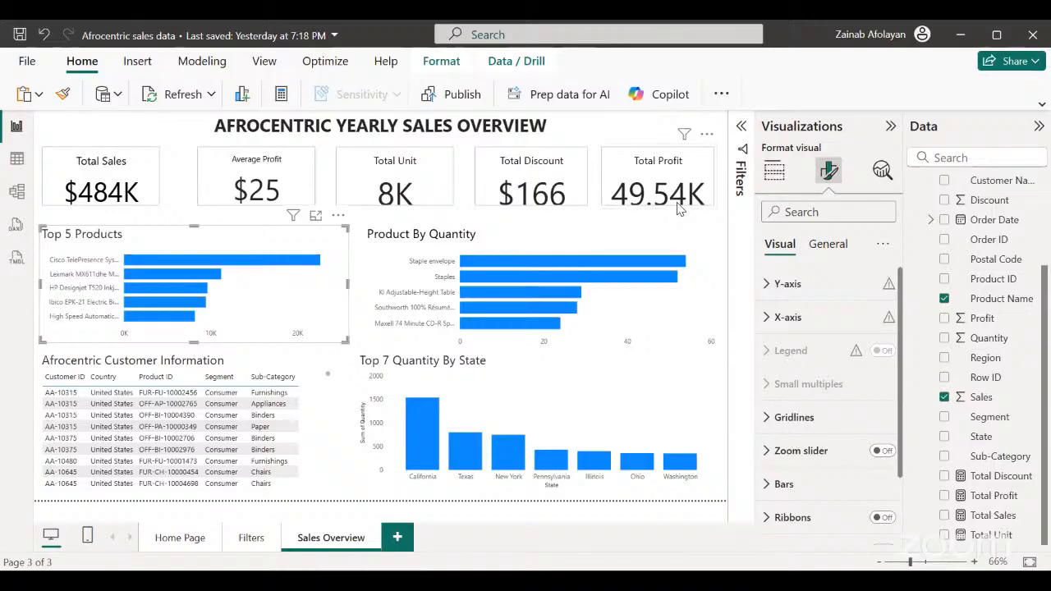
click(678, 209)
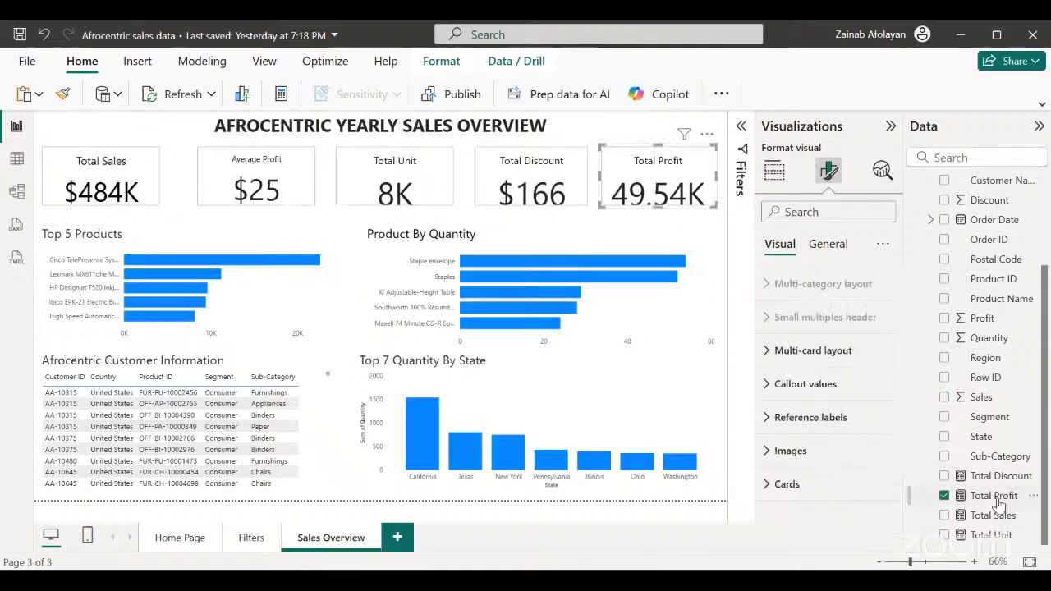
click(995, 498)
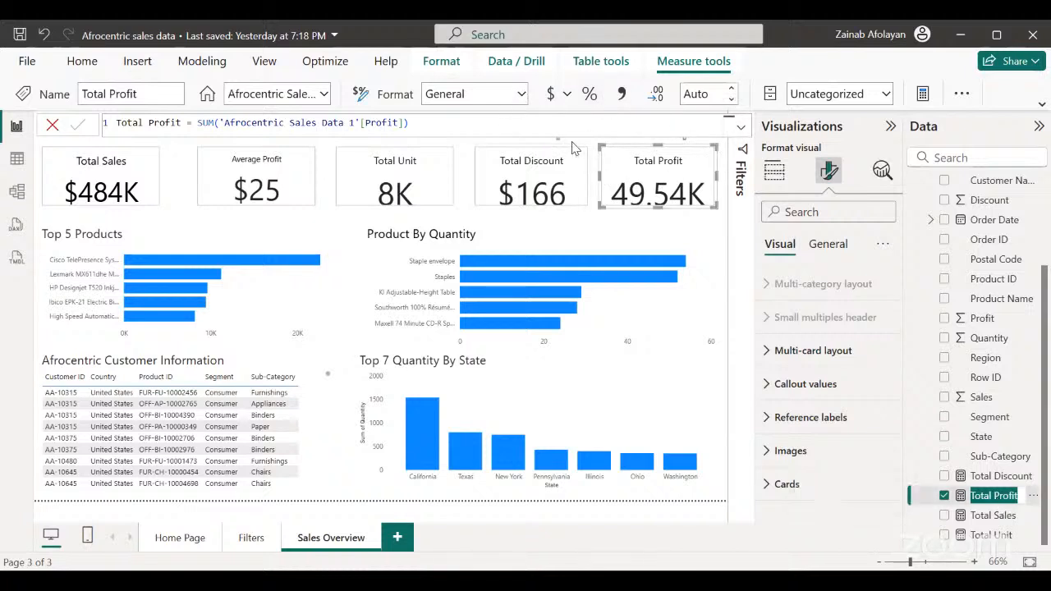
Try the percentage format on the Total Profit measure, adjusting it to 3 decimal places.
click(589, 97)
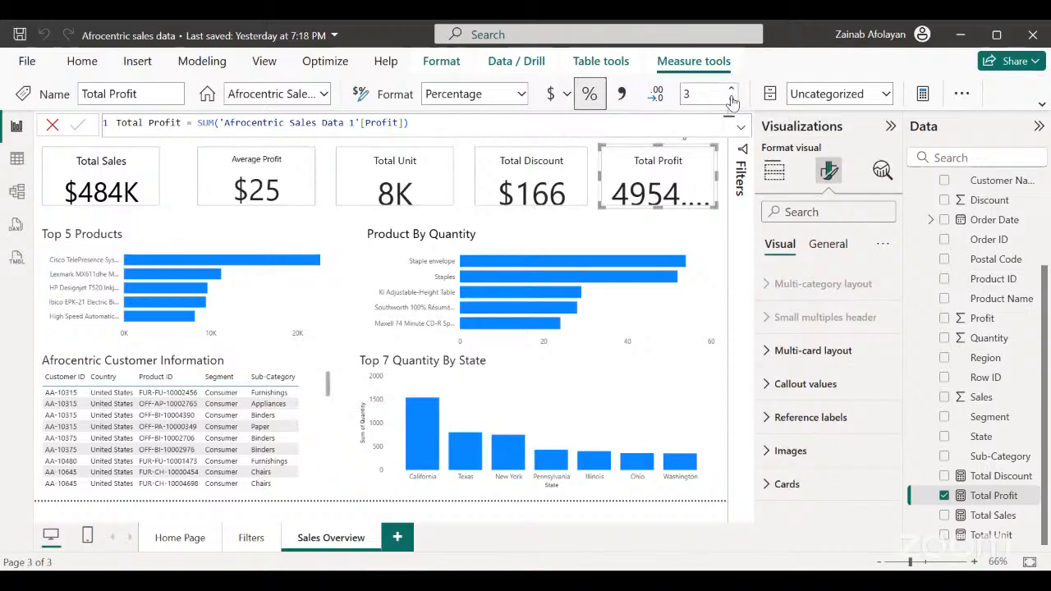
click(732, 89)
click(732, 102)
click(732, 102)
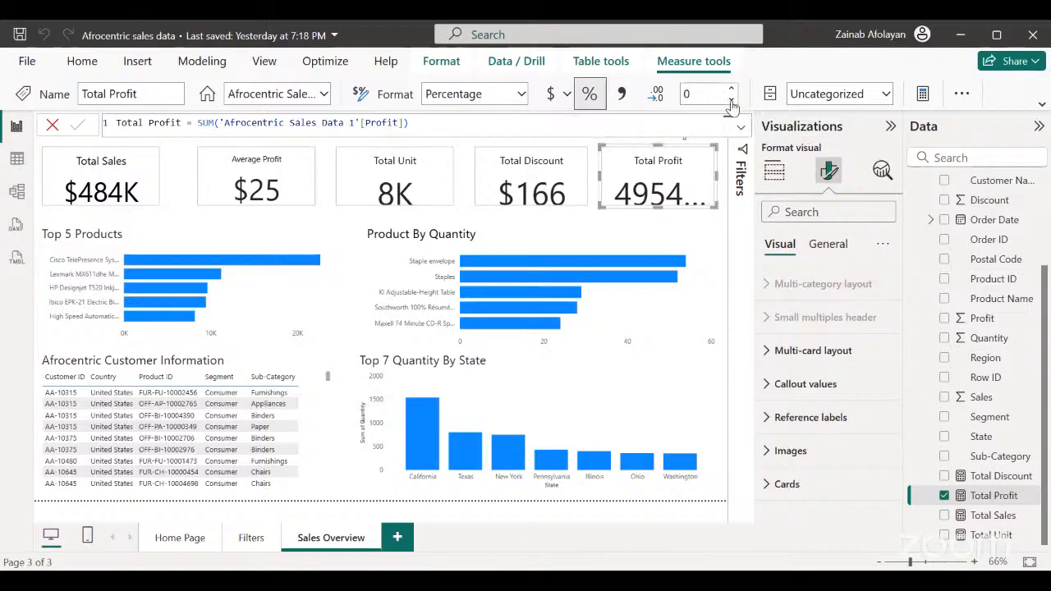
click(733, 90)
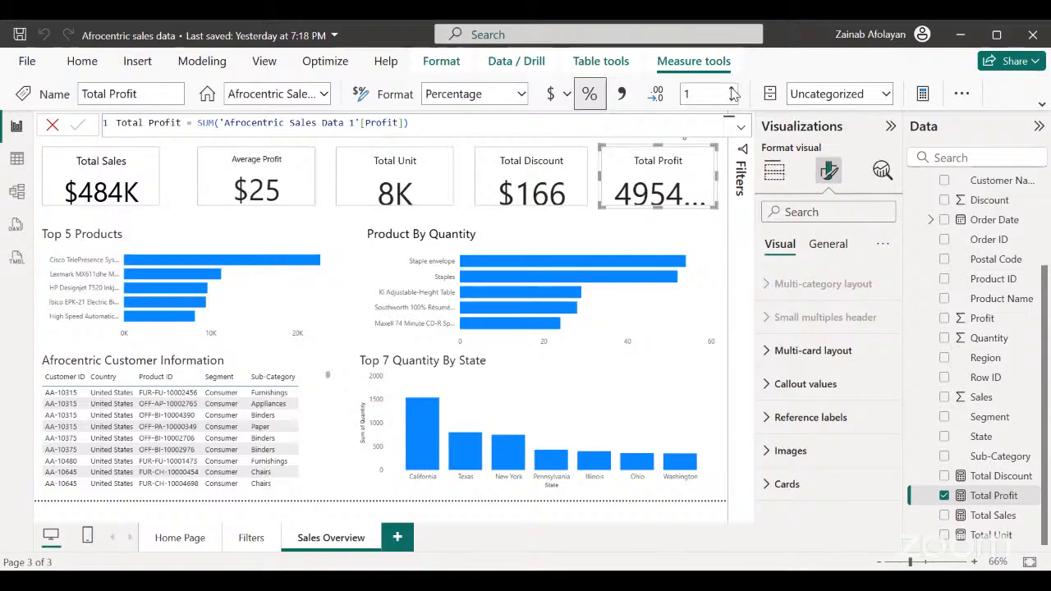
click(732, 90)
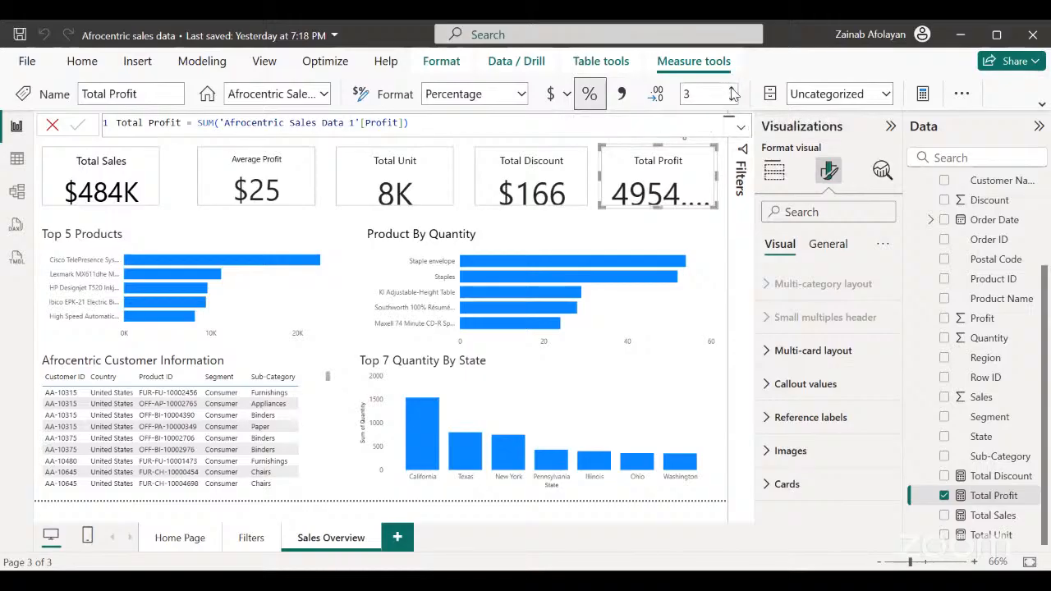
Format the Total Profit measure as dollar currency with 0 decimal places and deselect its card.
click(550, 95)
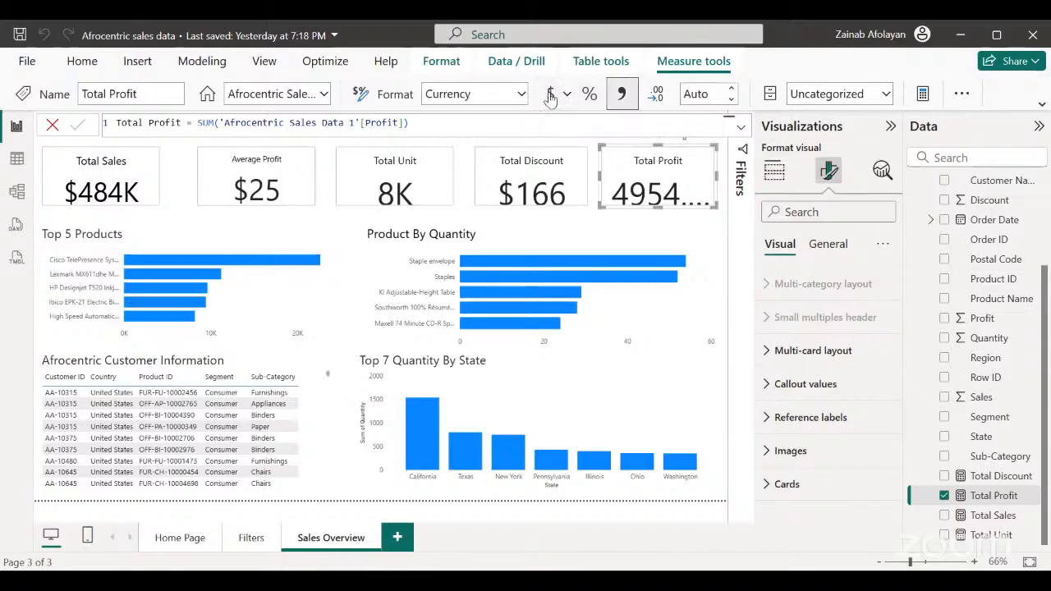
click(731, 96)
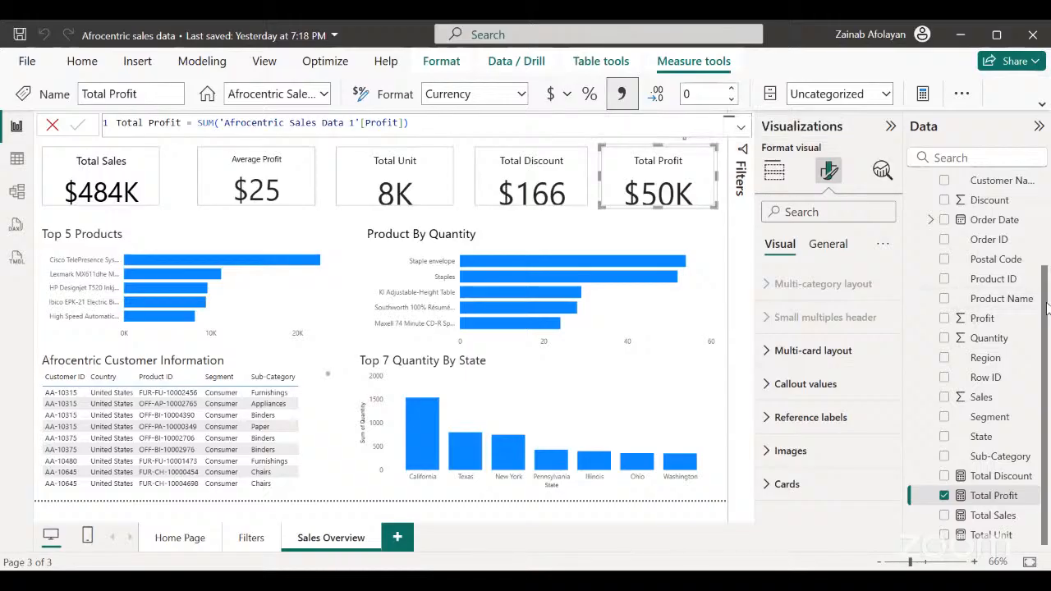
mouse_move(1046, 305)
mouse_down()
mouse_move(1049, 217)
mouse_move(1047, 292)
mouse_up()
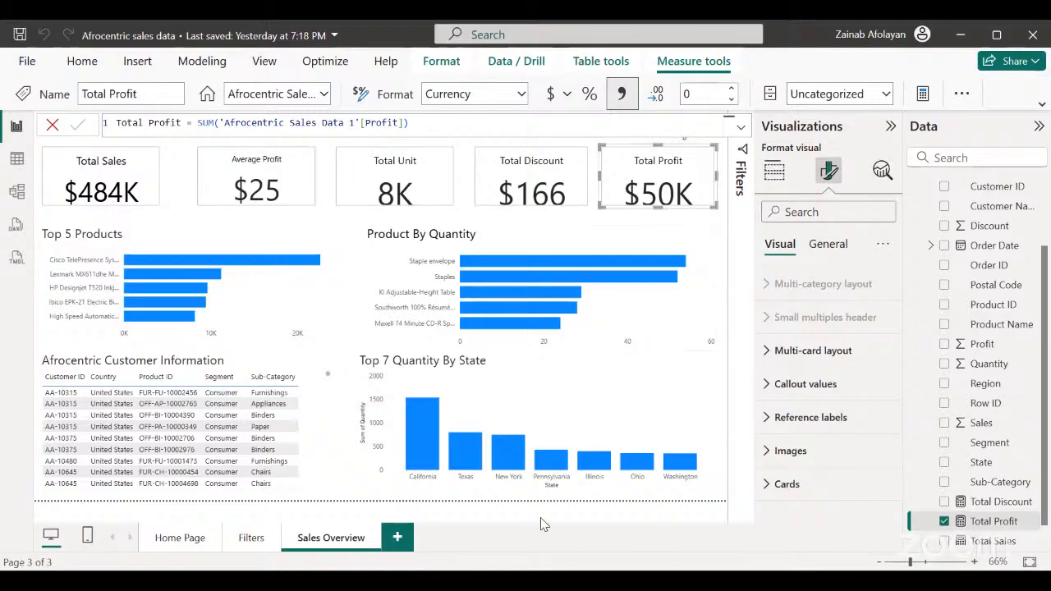
click(344, 493)
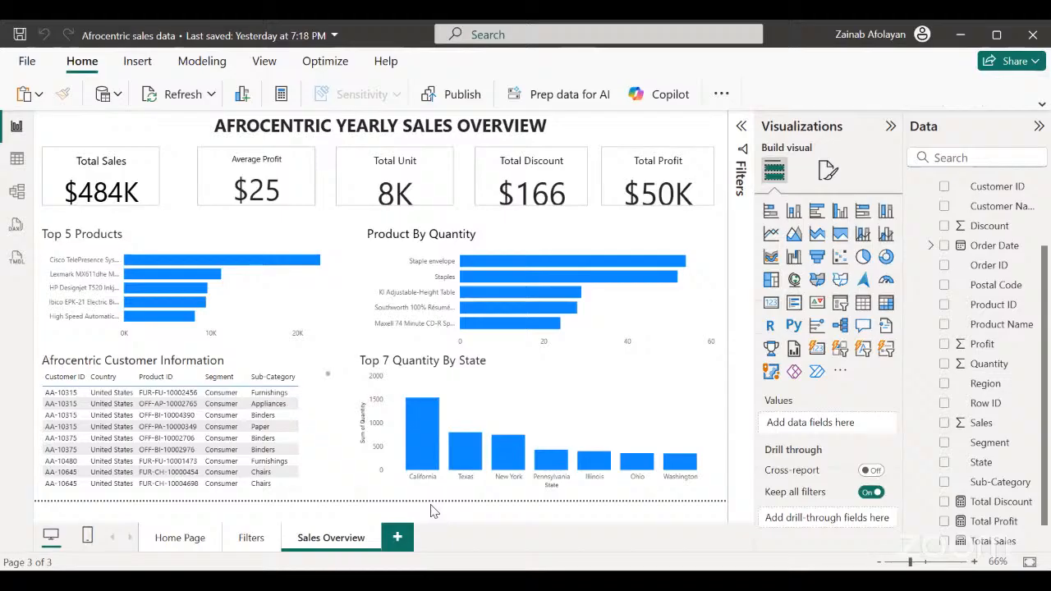
Turn on a black visual border around the Top 5 Products chart and deselect it.
click(306, 316)
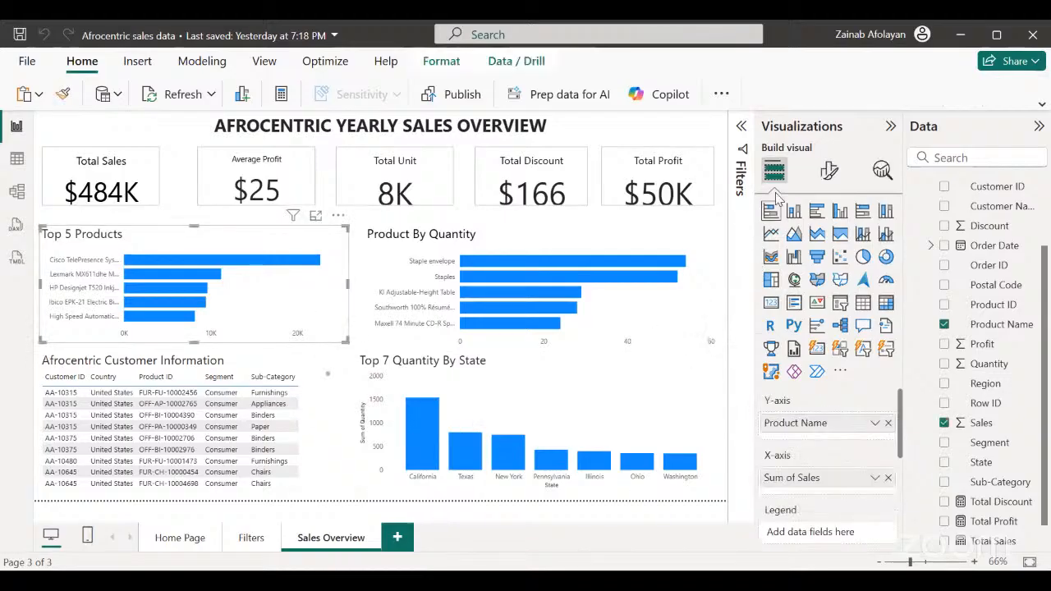
click(827, 172)
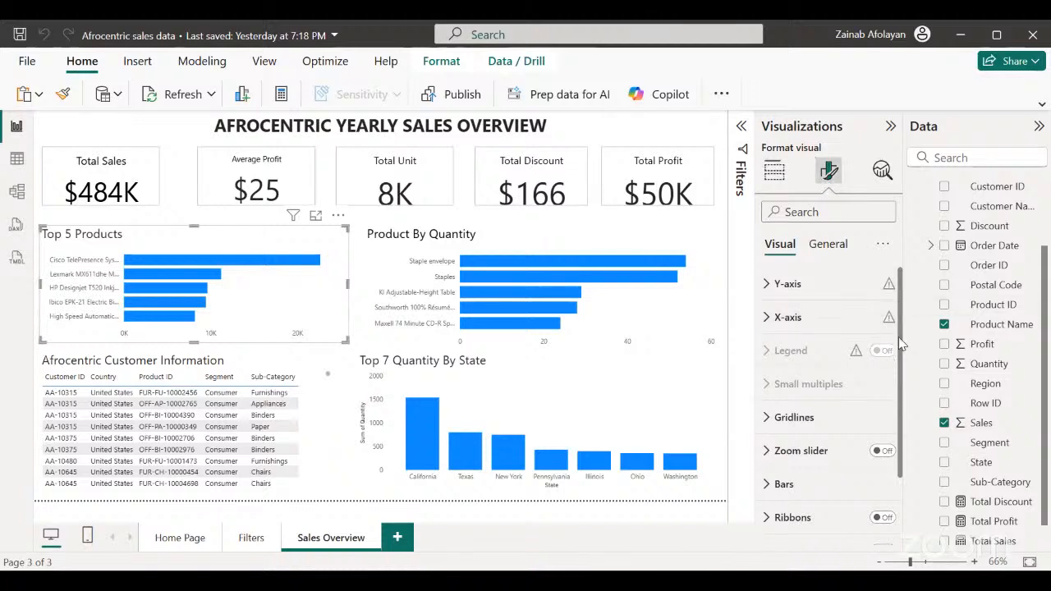
drag(899, 345, 913, 424)
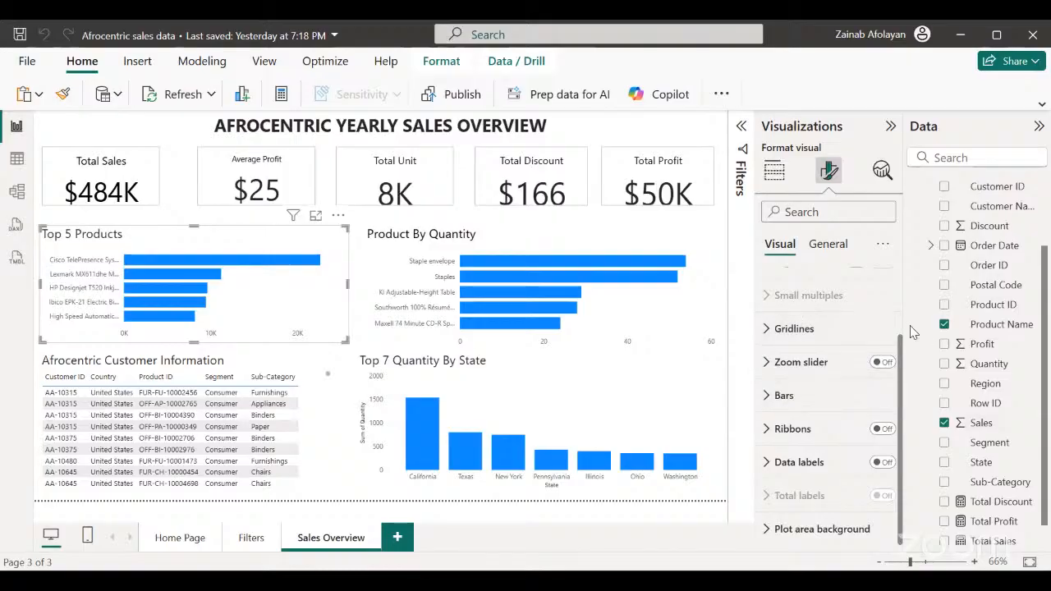
click(825, 246)
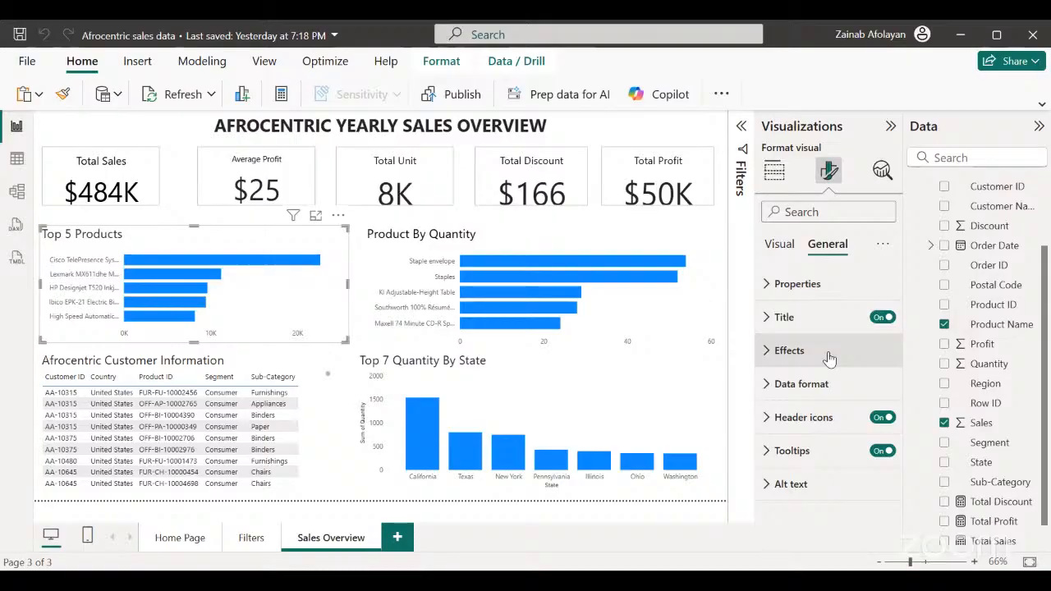
click(778, 353)
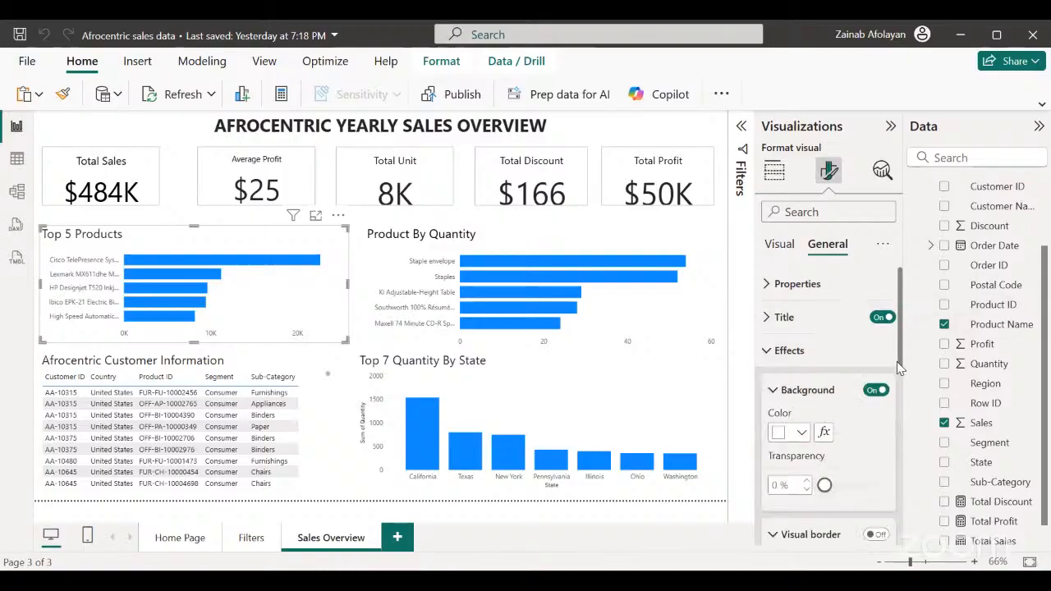
drag(899, 323, 896, 368)
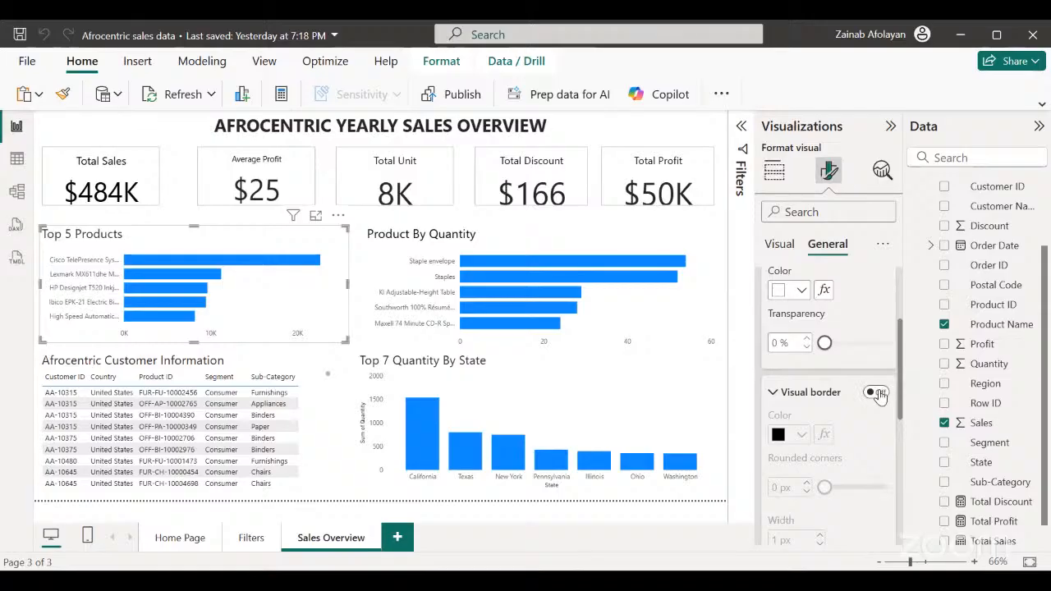
click(877, 393)
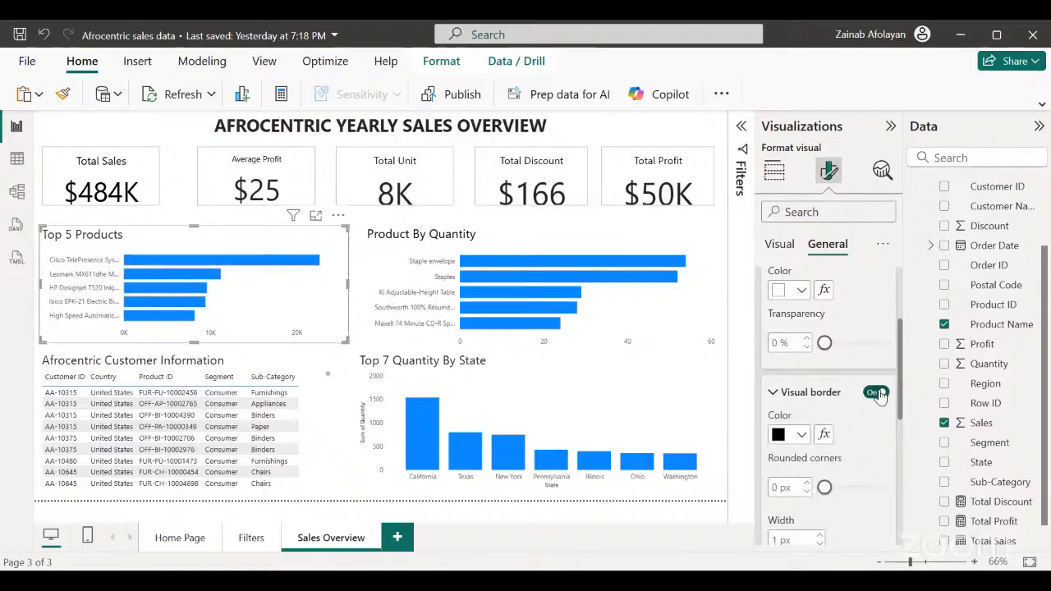
click(801, 435)
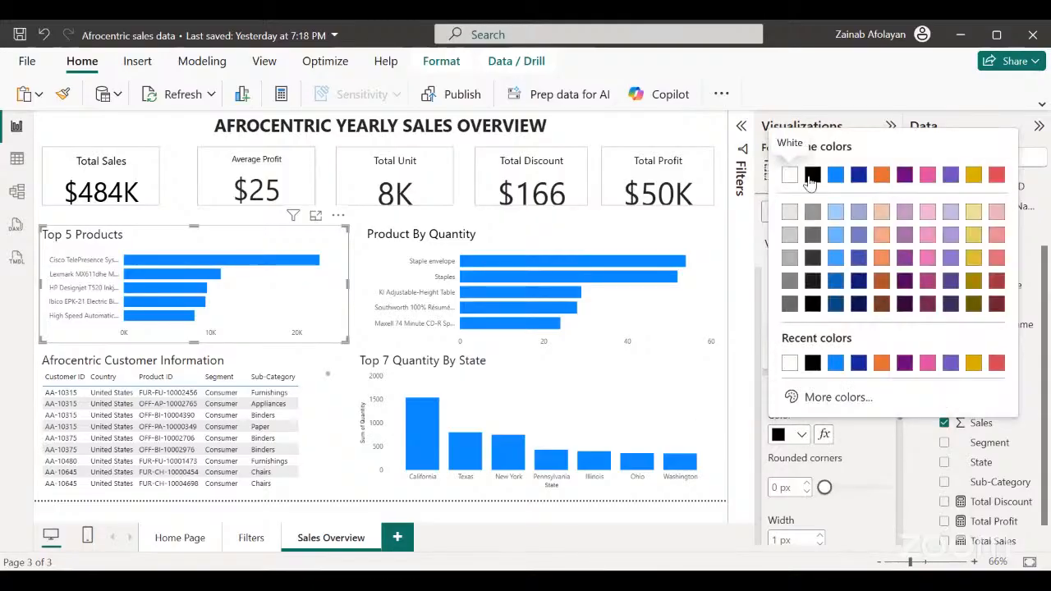
click(812, 174)
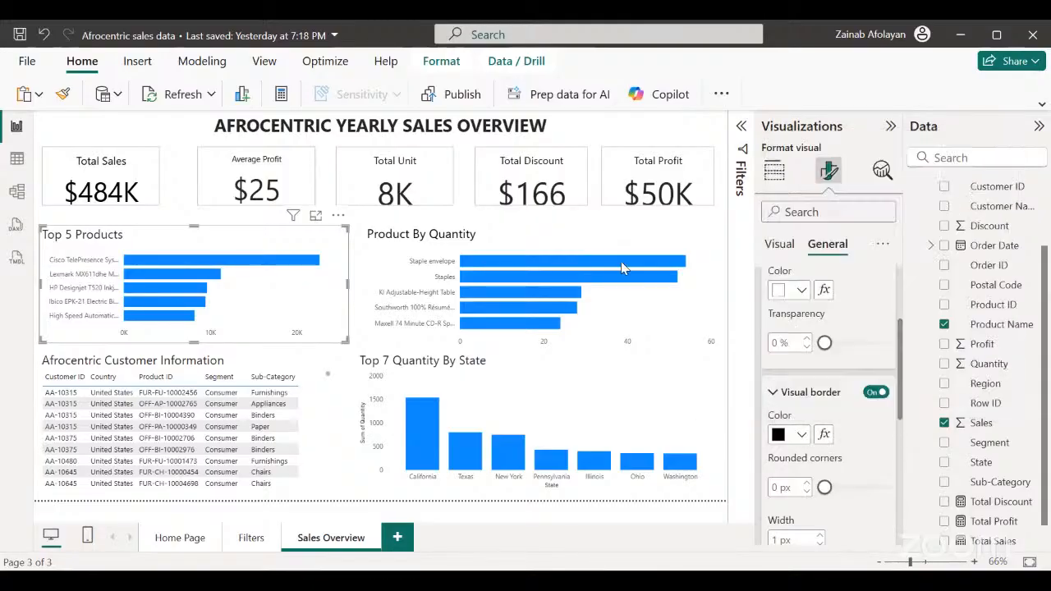
click(345, 490)
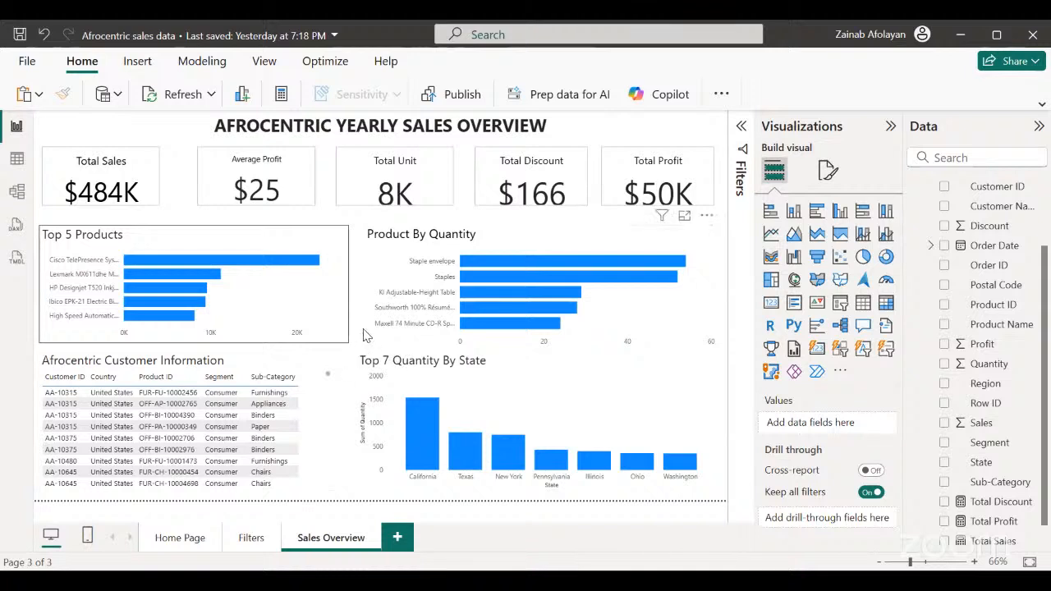
Turn on the shadow effect for the Top 5 Products chart and deselect the chart.
click(333, 338)
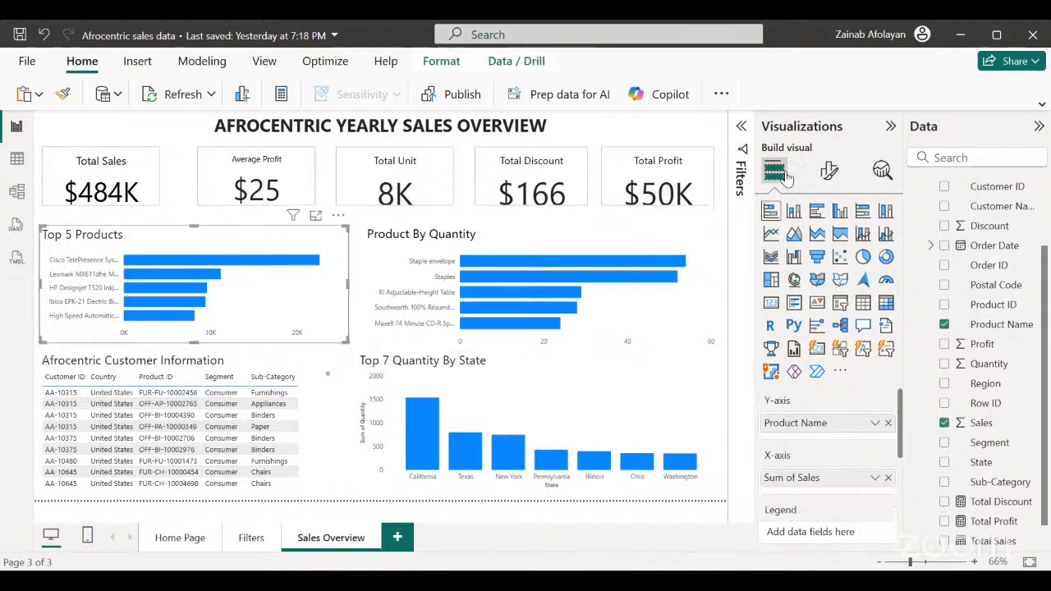
click(827, 171)
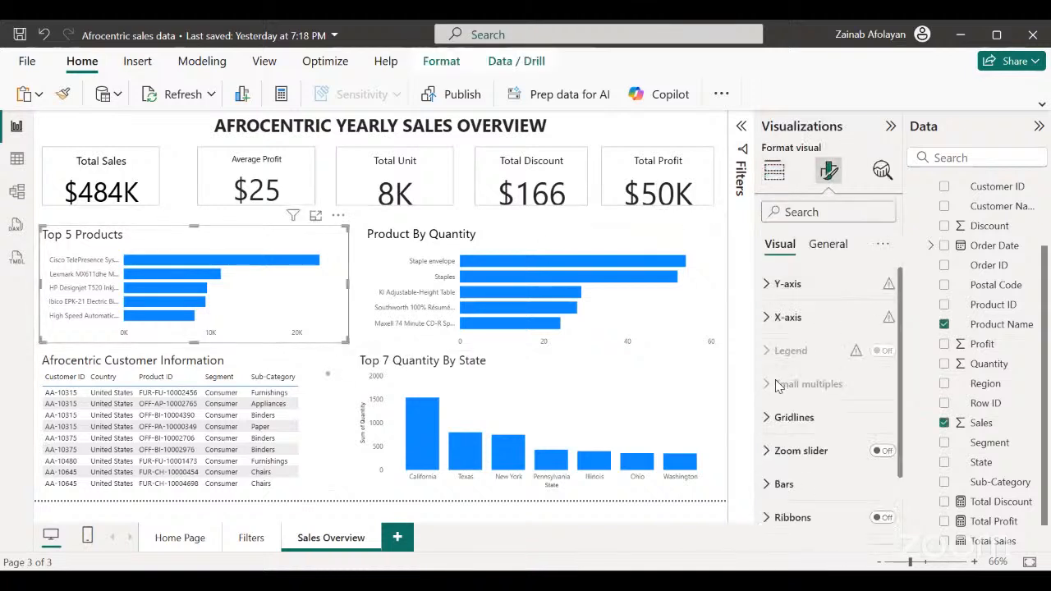
click(819, 248)
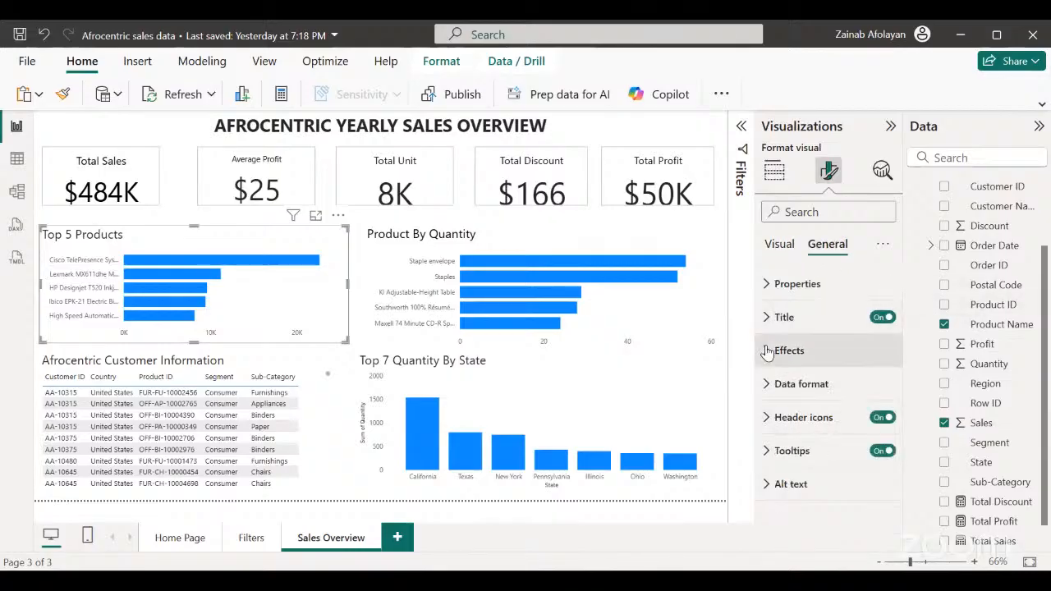
click(772, 350)
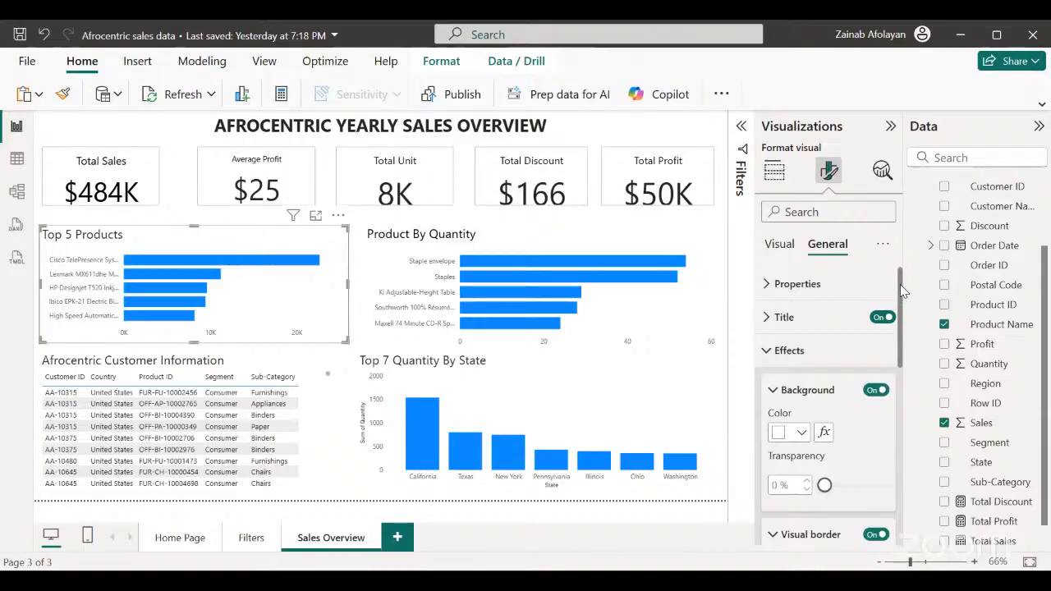
scroll(901, 290, down, 3)
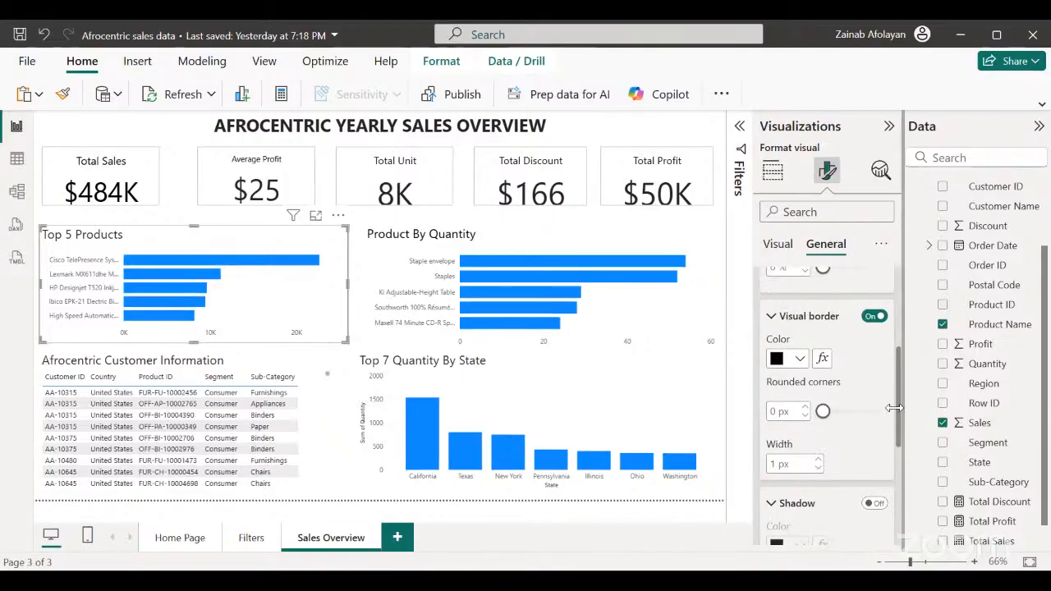
click(879, 504)
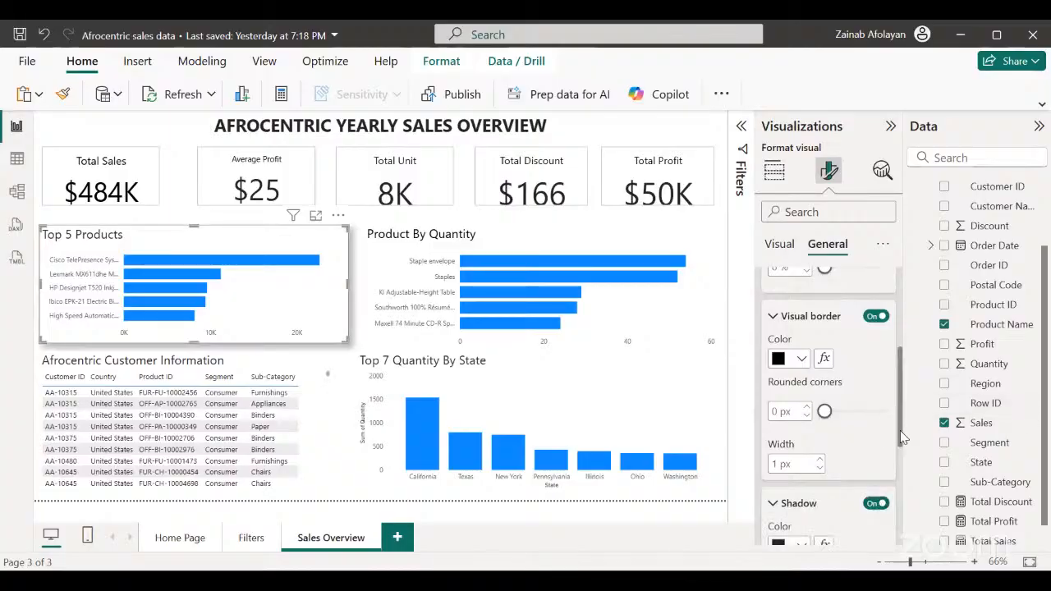
drag(900, 430, 900, 482)
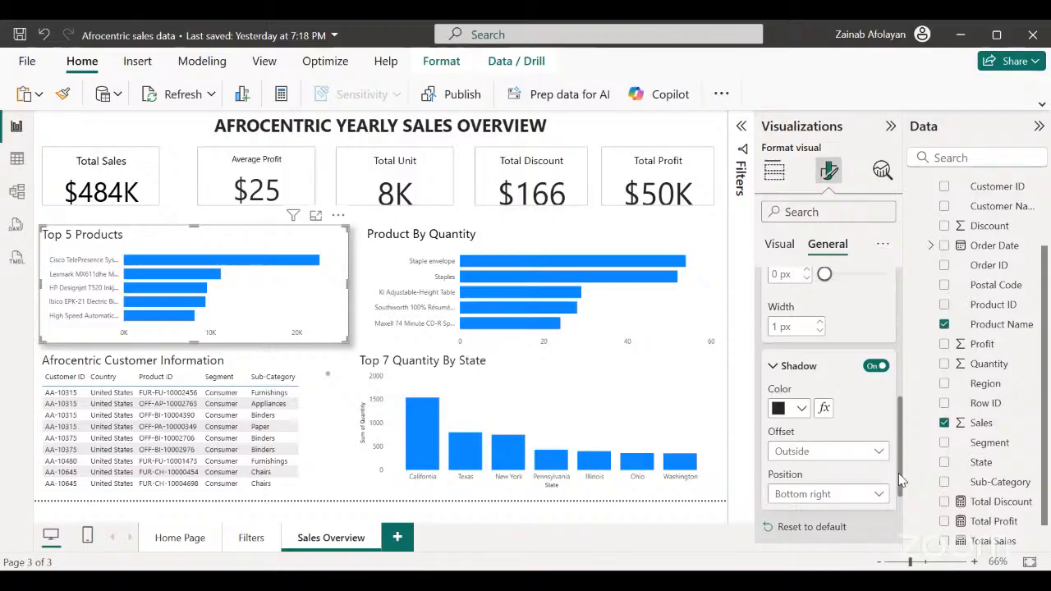
click(341, 490)
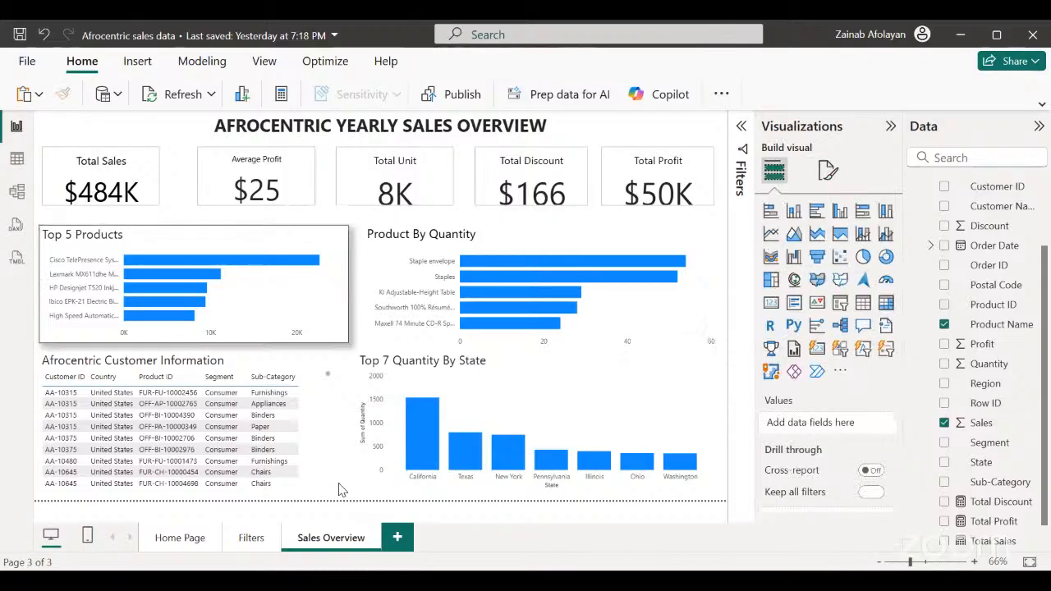
Turn off the visual border of the Top 5 Products chart, keeping its shadow, and deselect the chart.
click(345, 341)
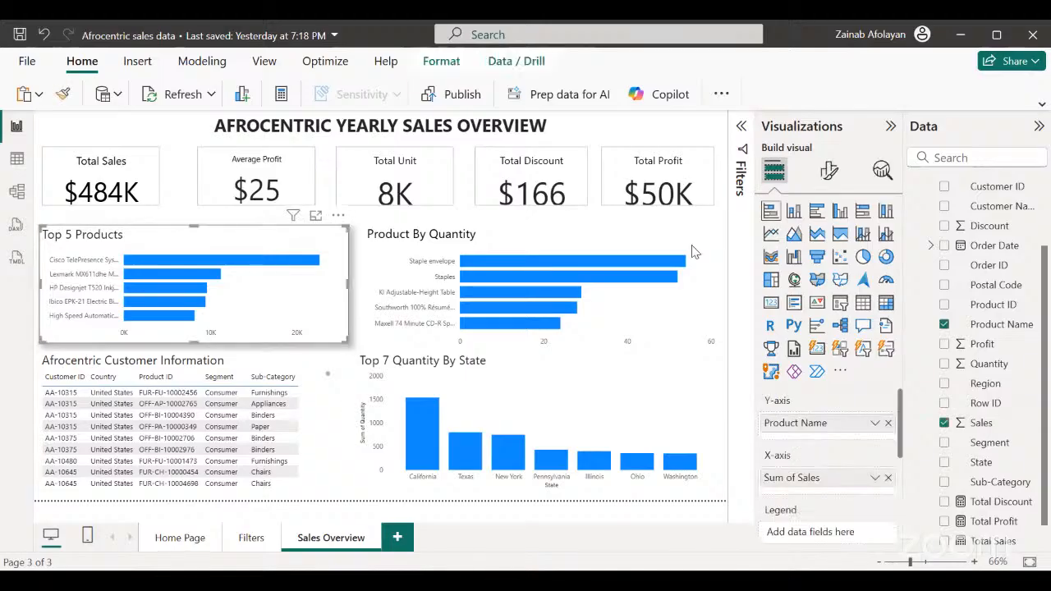
click(828, 171)
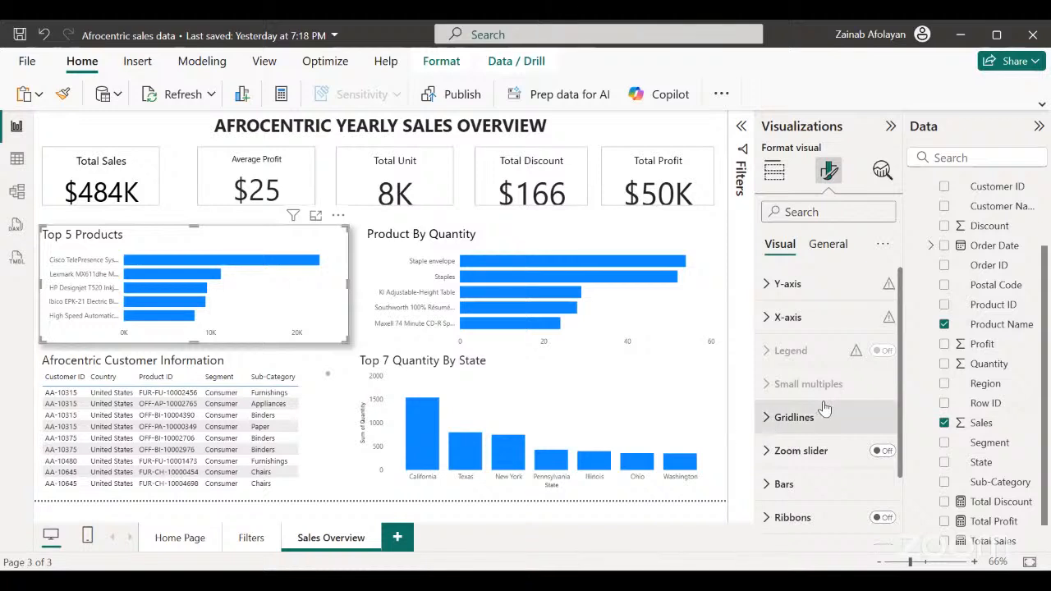
click(826, 251)
click(774, 359)
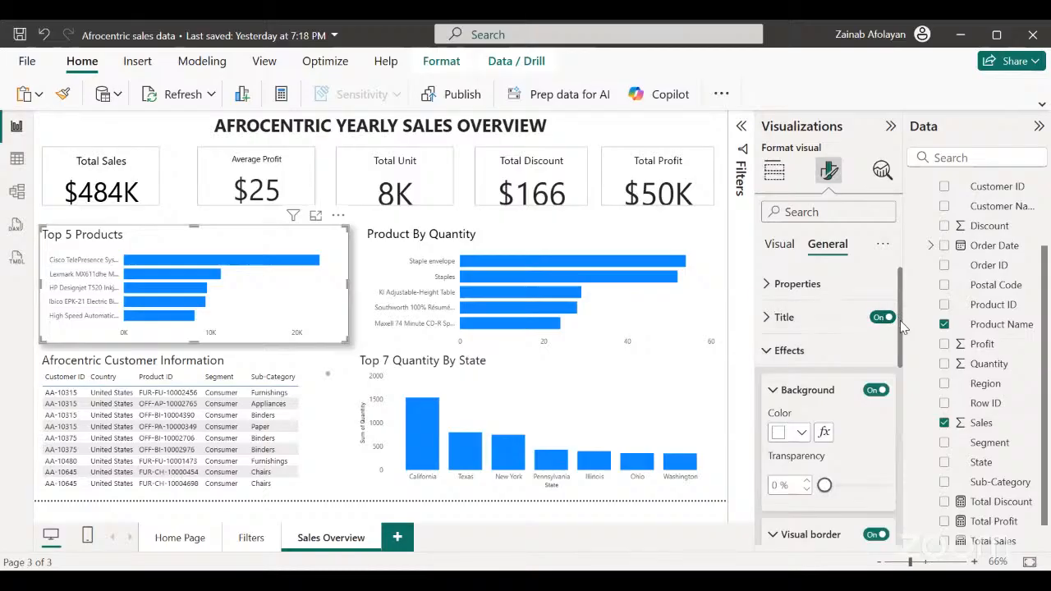
drag(903, 328, 892, 398)
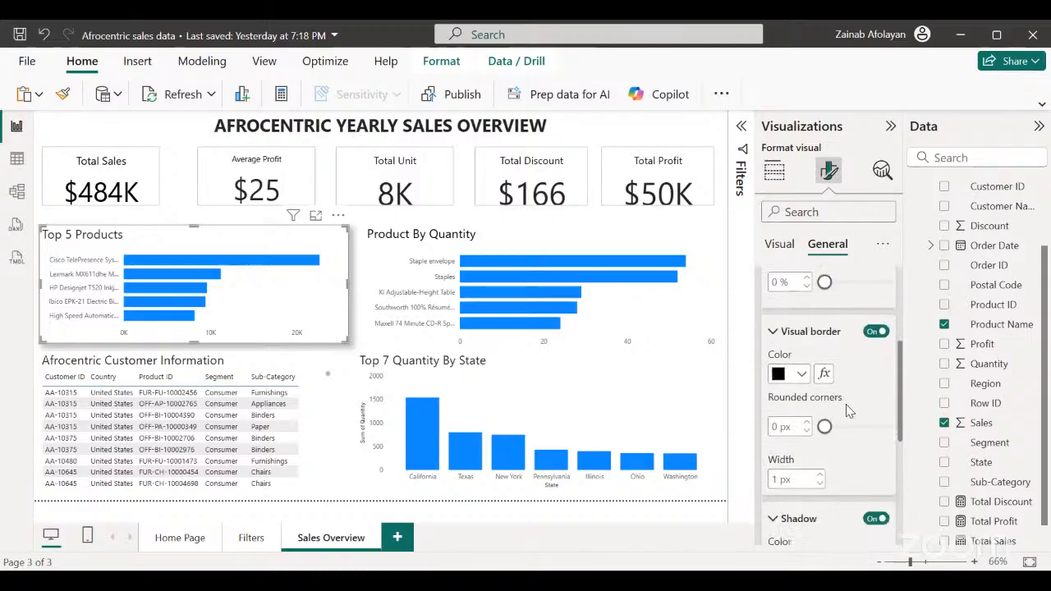
click(875, 331)
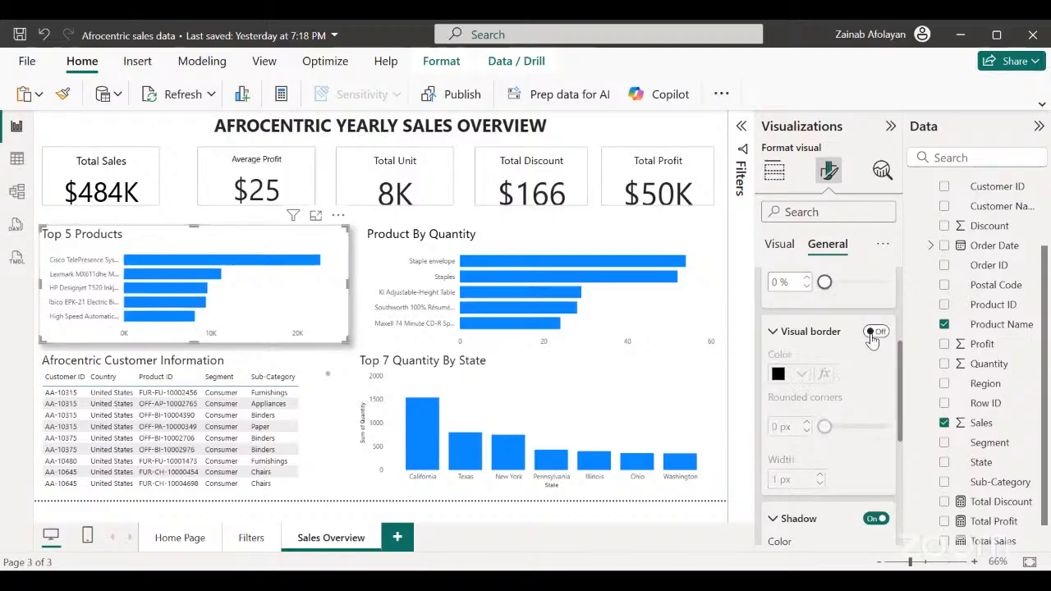
click(341, 479)
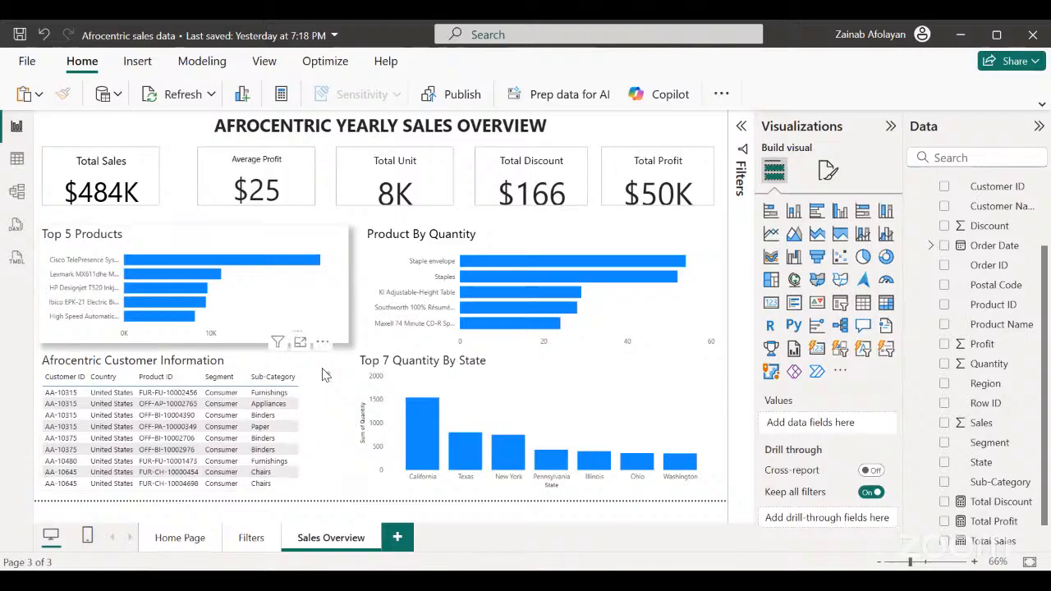
Try a black visual border with 21 px rounded corners on the Top 5 Products chart and deselect it.
click(342, 337)
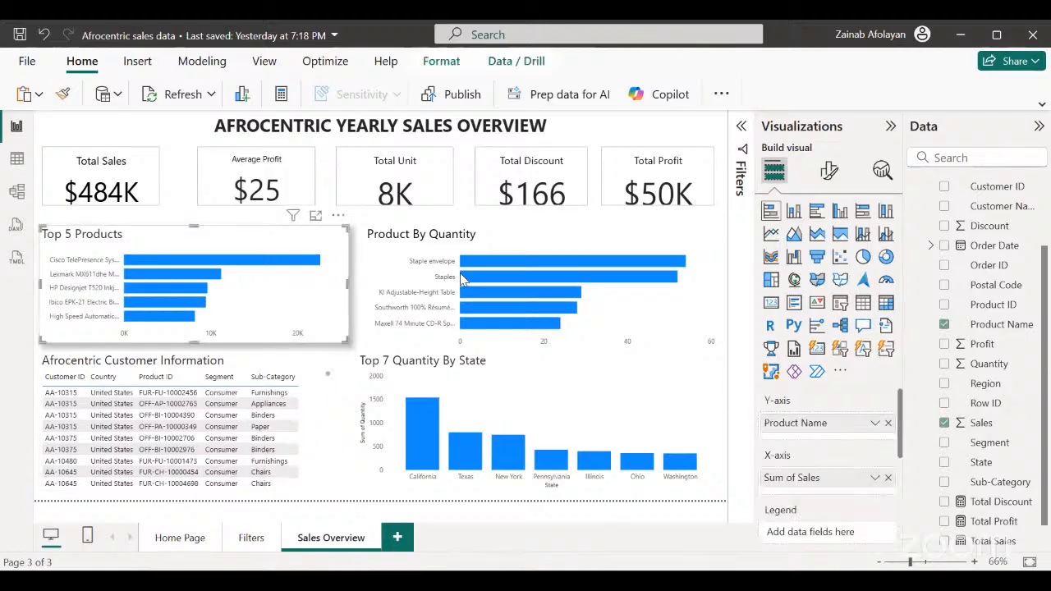
click(836, 174)
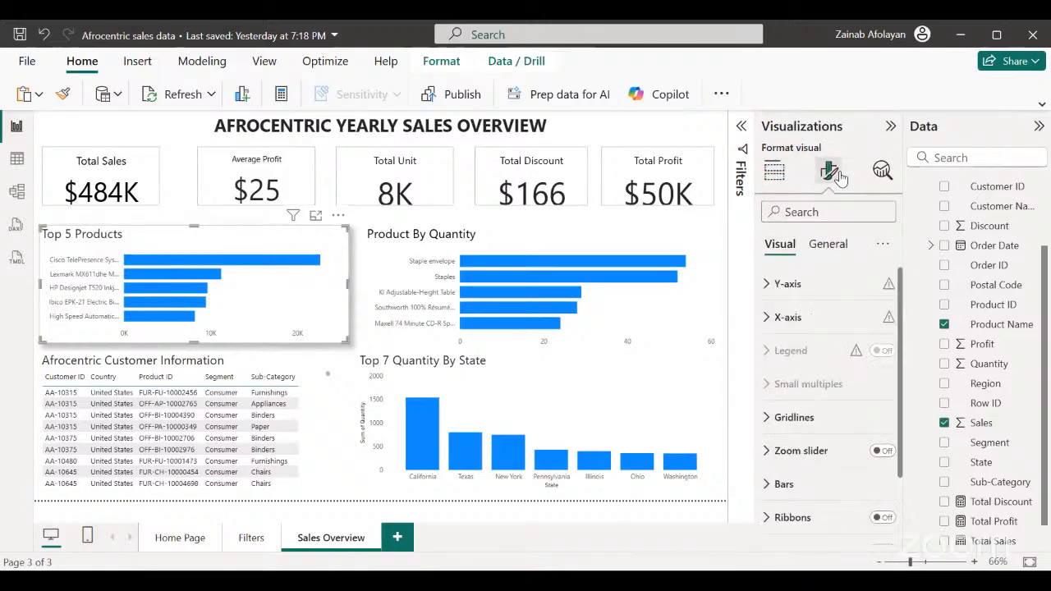
click(826, 247)
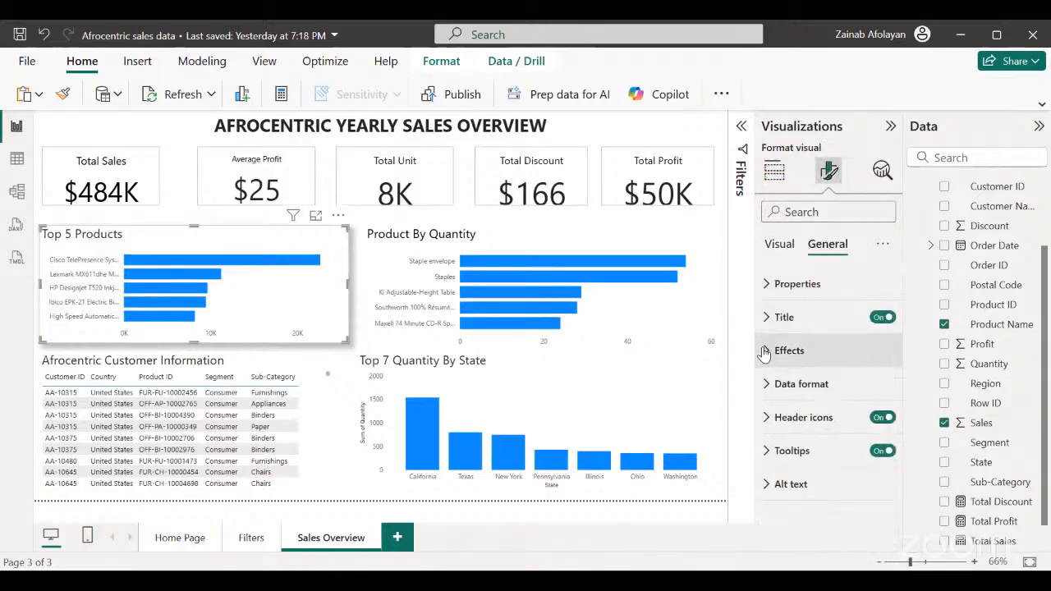
click(764, 352)
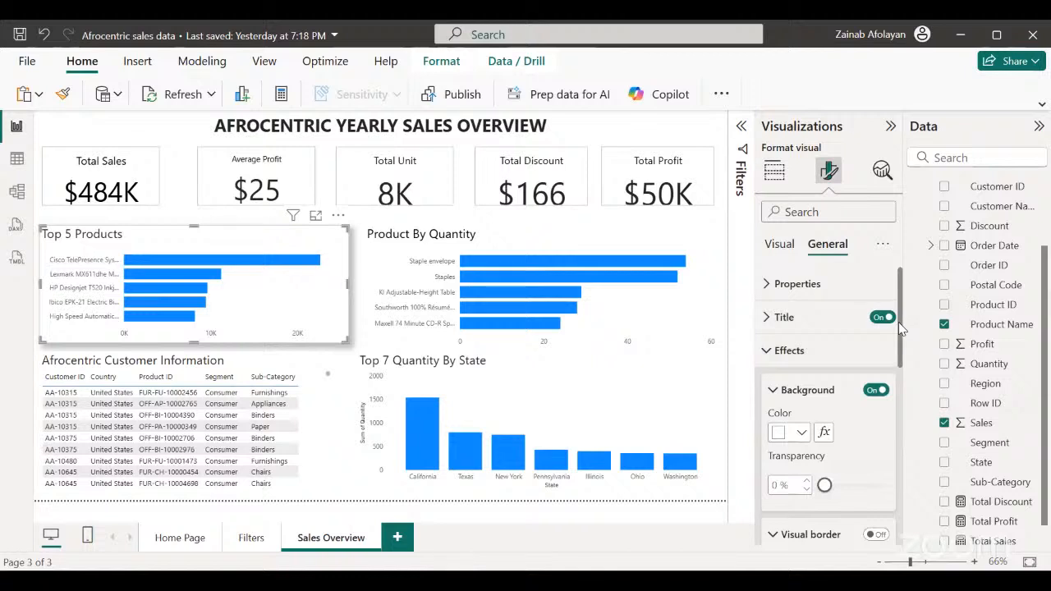
drag(901, 328, 909, 396)
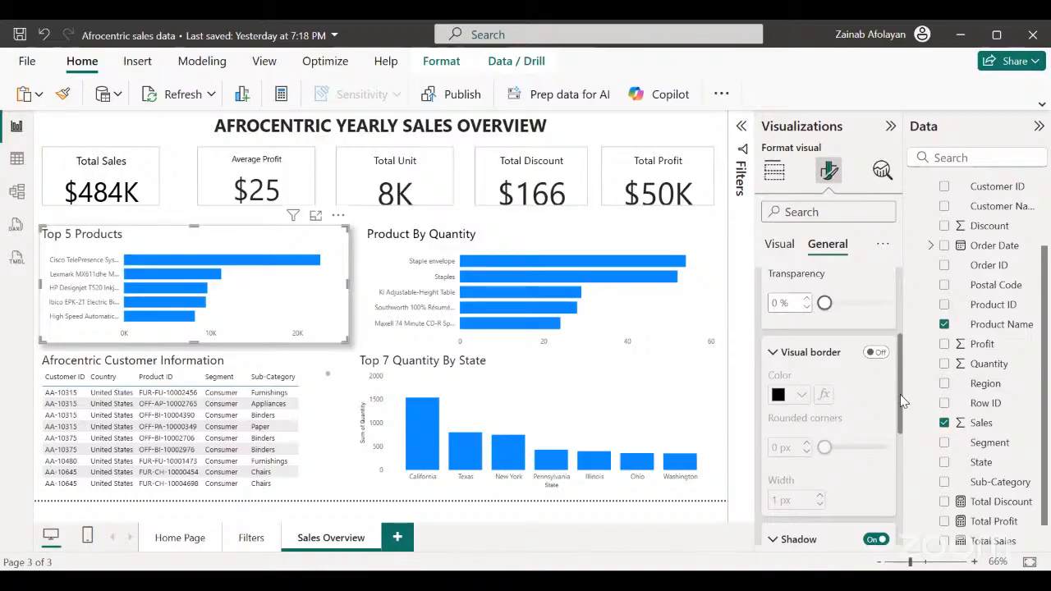
drag(902, 394, 880, 386)
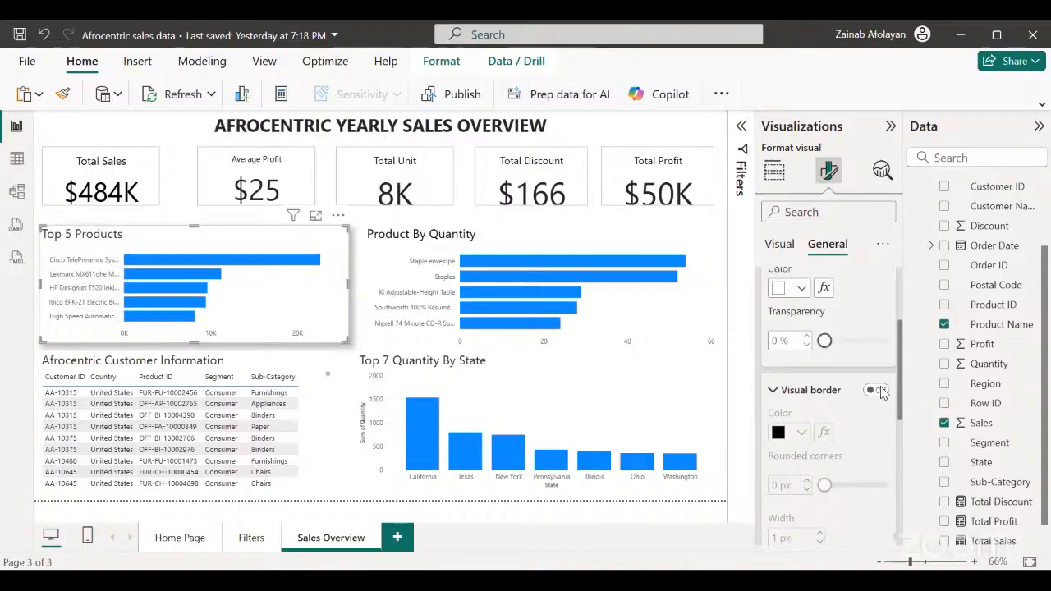
scroll(881, 392, down, 1)
scroll(881, 389, up, 2)
scroll(881, 386, down, 2)
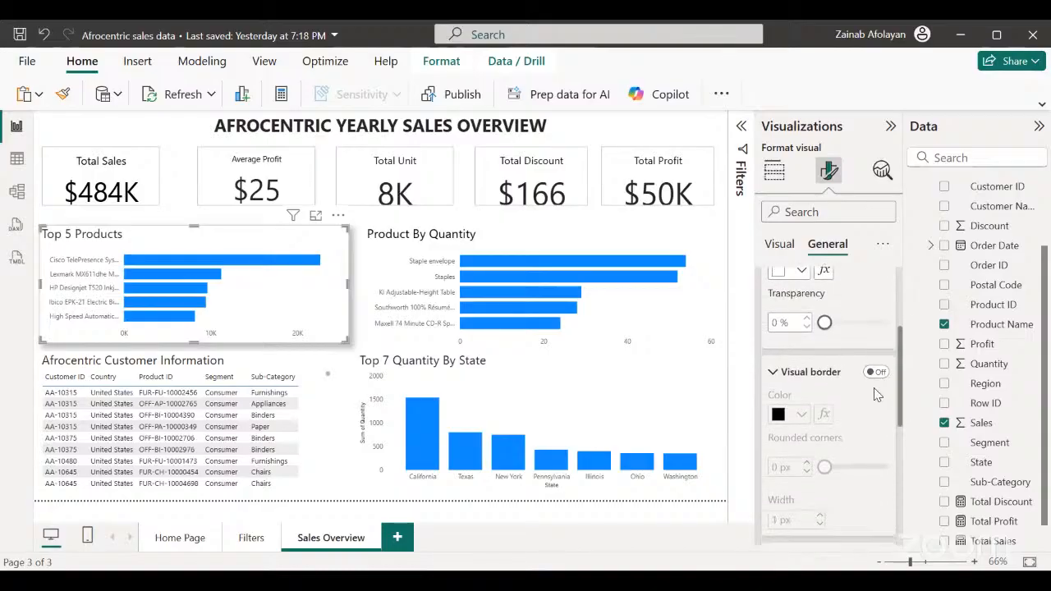
click(877, 373)
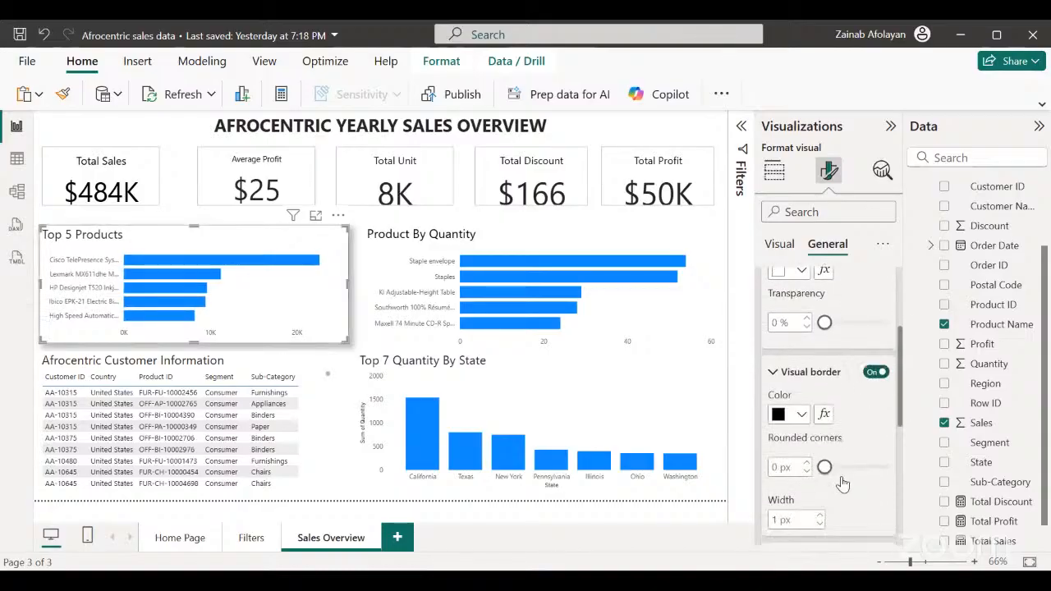
drag(841, 467, 867, 470)
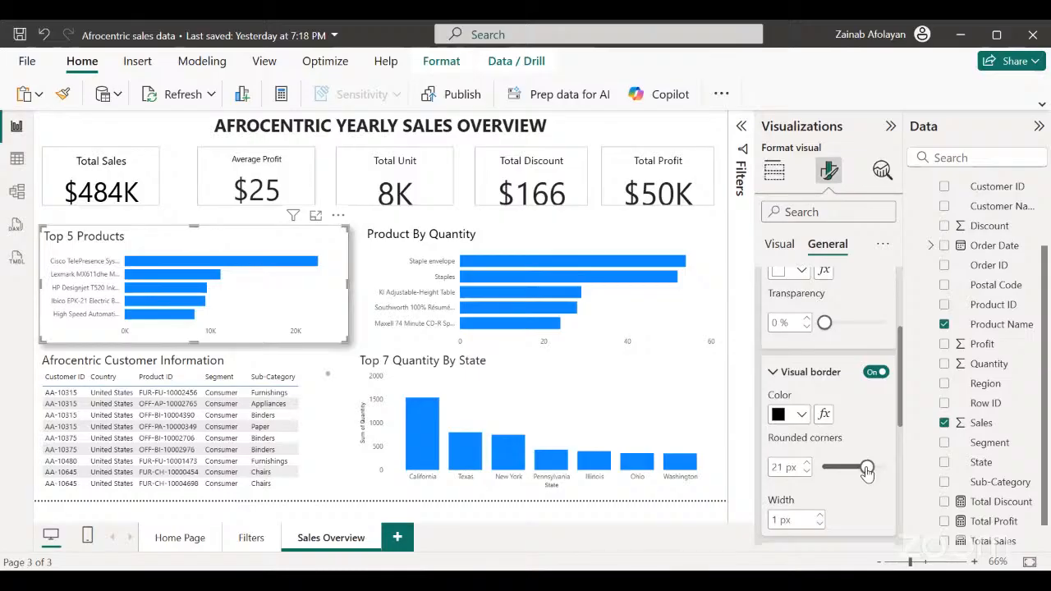
click(335, 372)
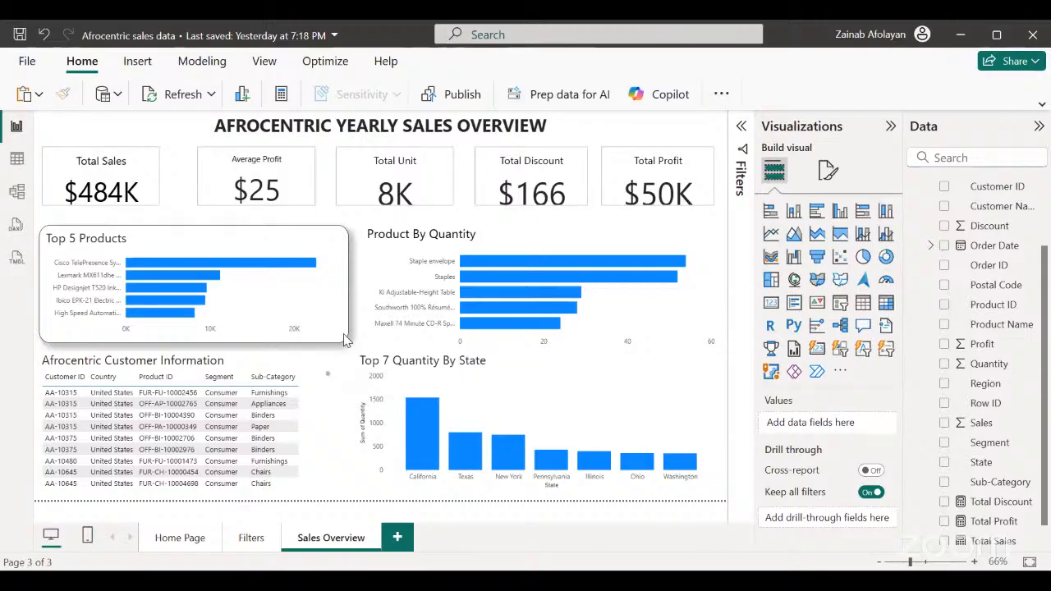
Set the Top 5 Products chart's rounded corners back to 0 px and switch its visual border off.
click(344, 340)
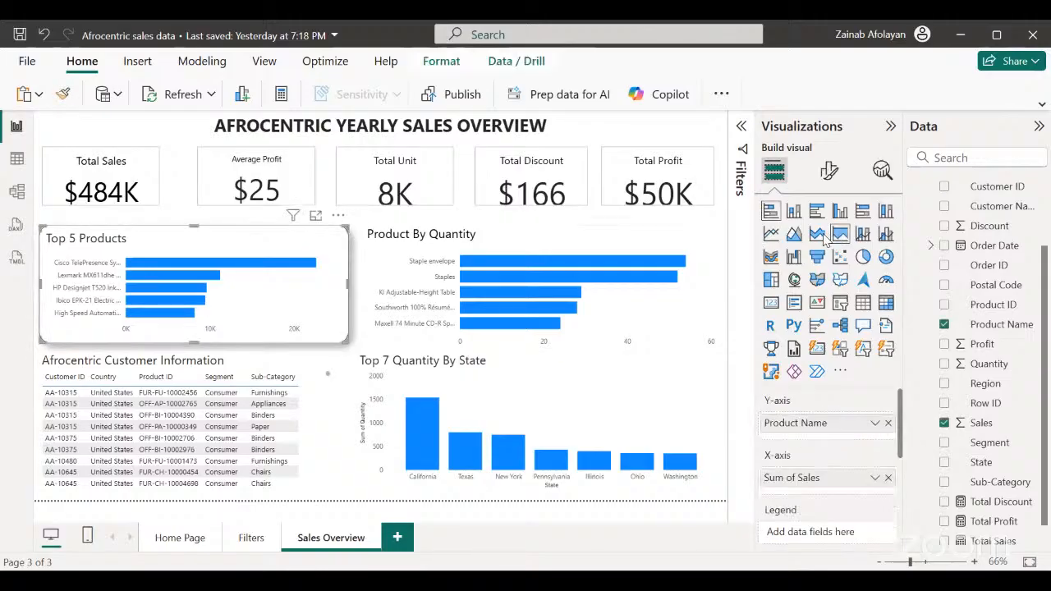
click(829, 168)
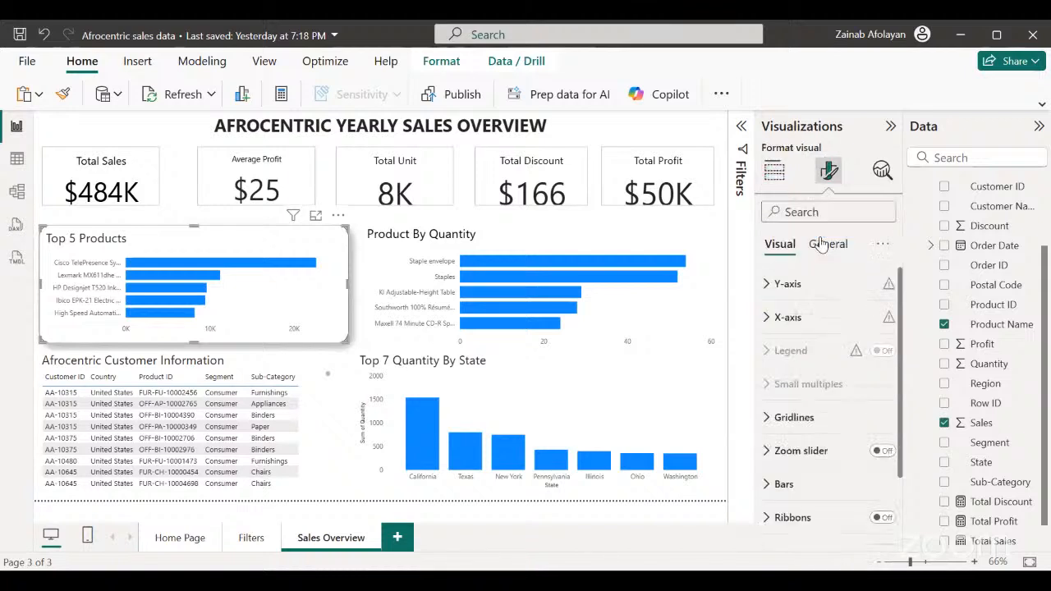
click(823, 245)
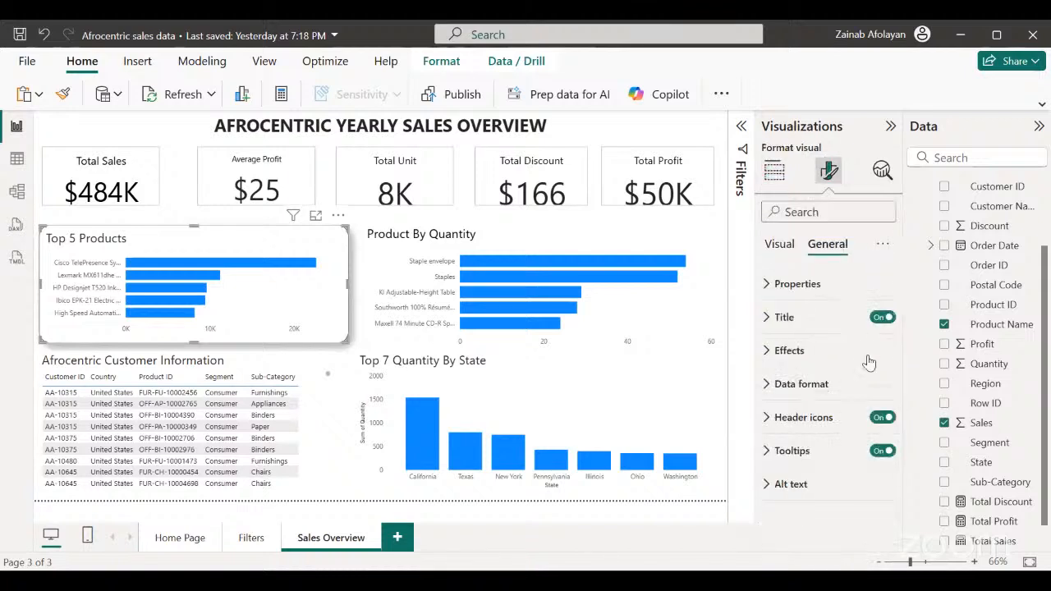
click(766, 350)
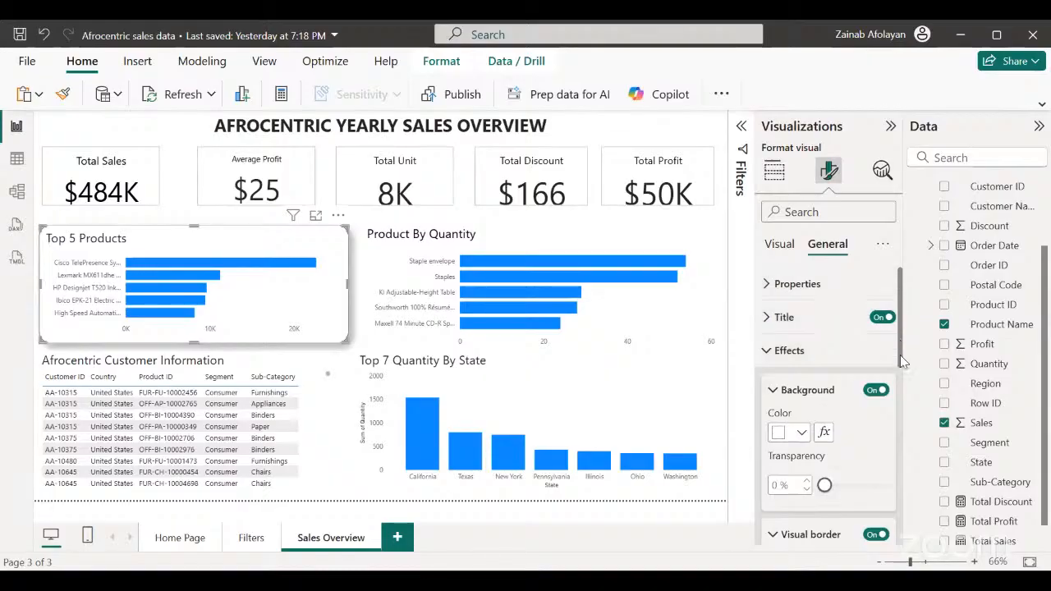
scroll(903, 363, down, 5)
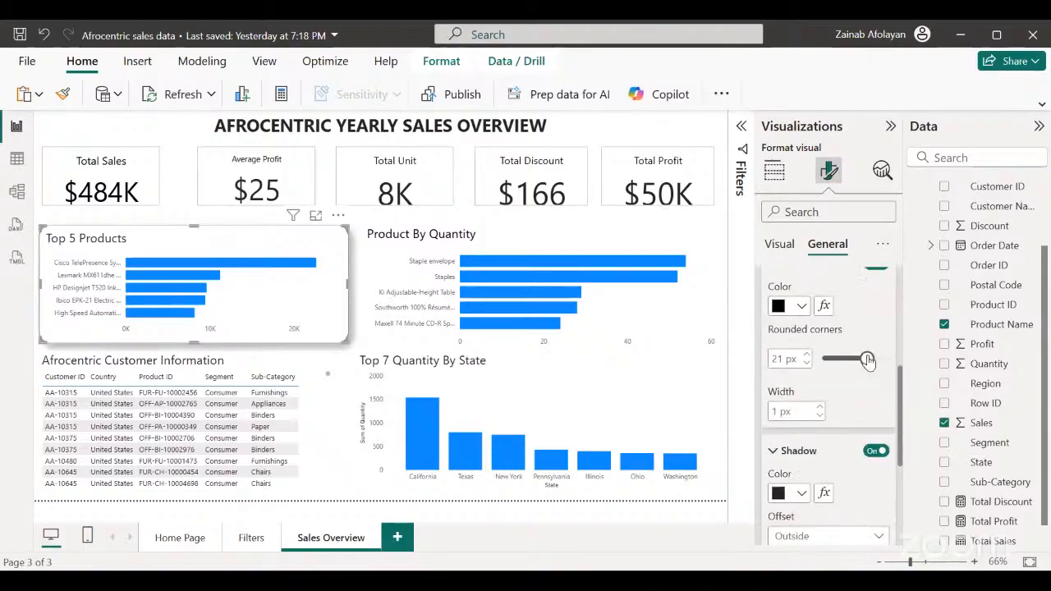
drag(868, 359, 824, 359)
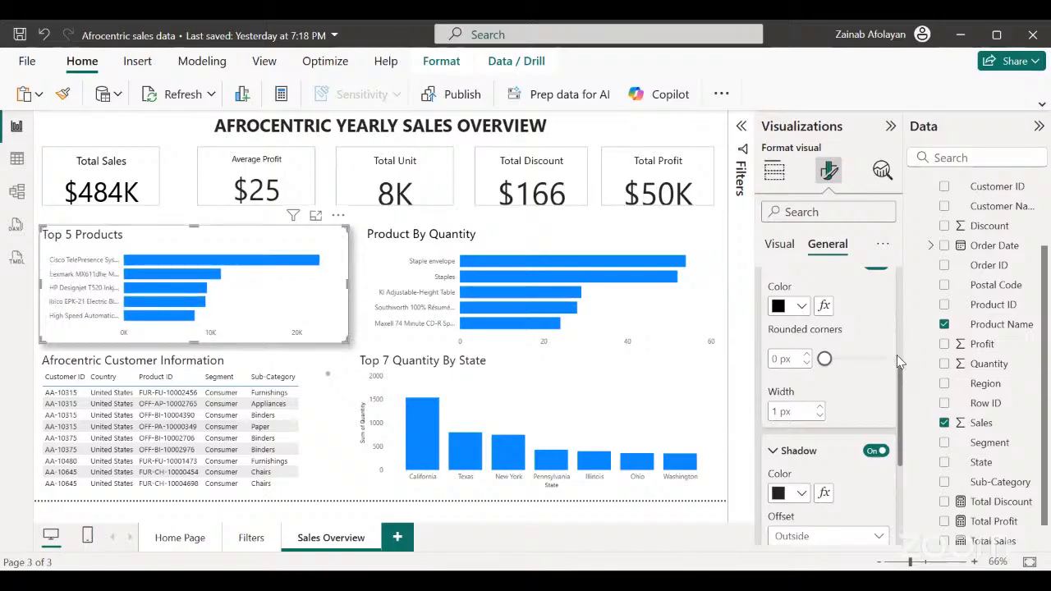
drag(901, 384, 901, 359)
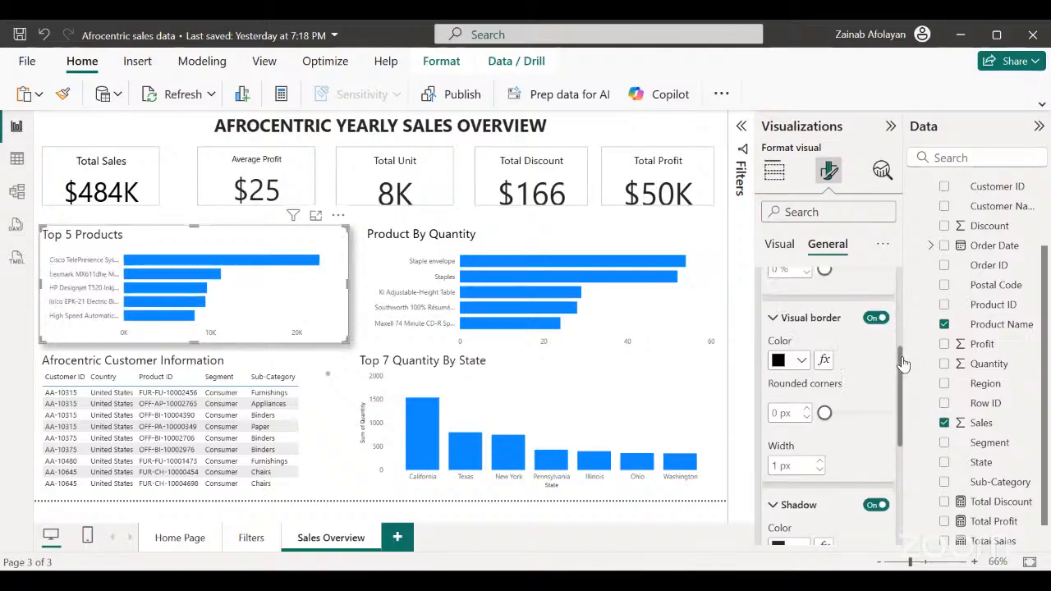
click(875, 328)
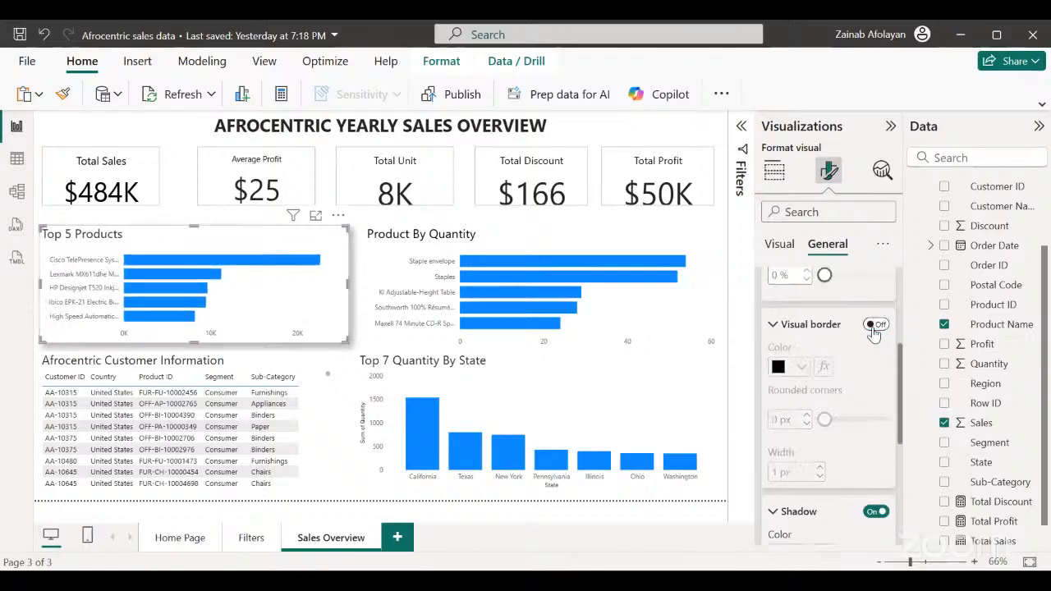
Turn on the shadow effect for the Product By Quantity chart.
click(670, 330)
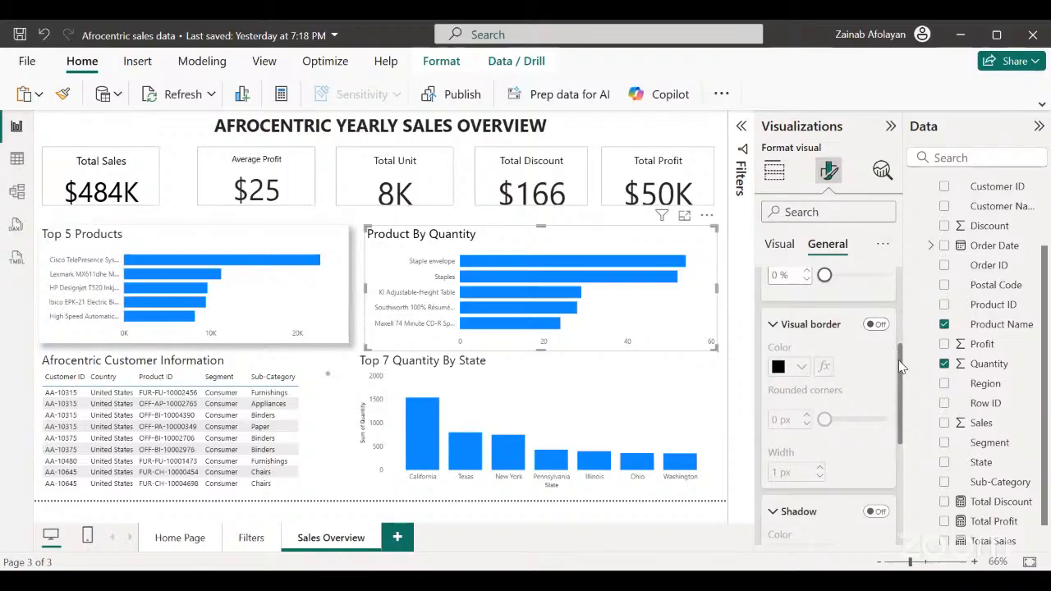
scroll(893, 399, down, 2)
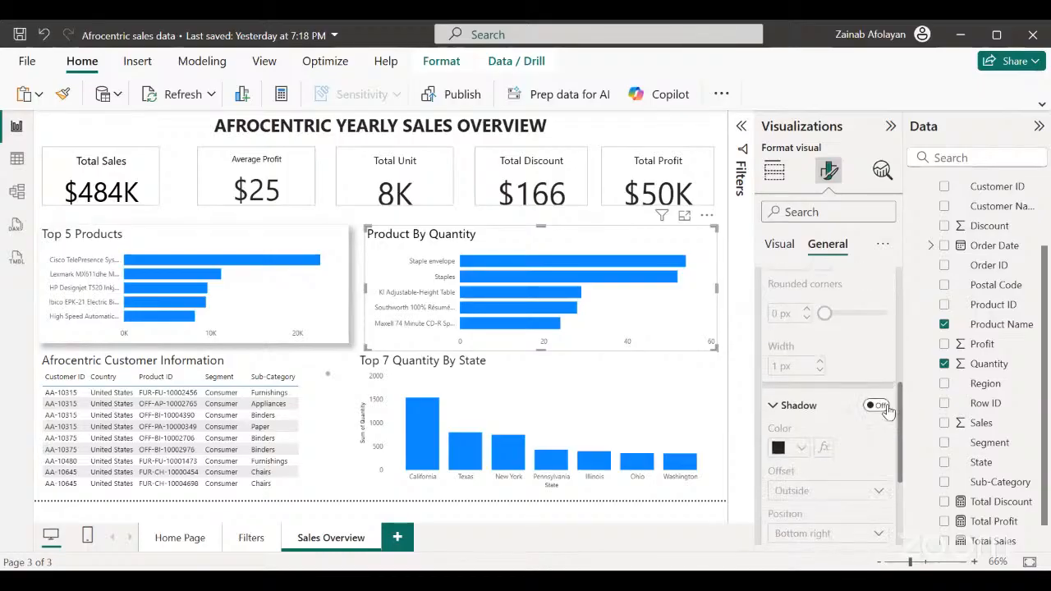
click(877, 405)
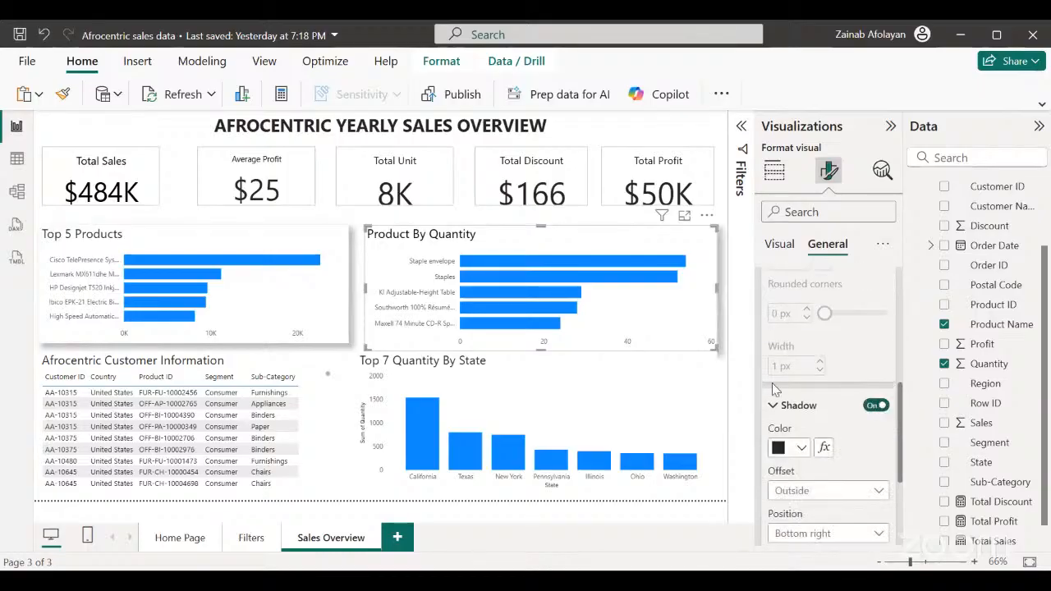
Turn on the shadow effect for the Afrocentric Customer Information table and the Top 7 Quantity By State chart.
click(321, 487)
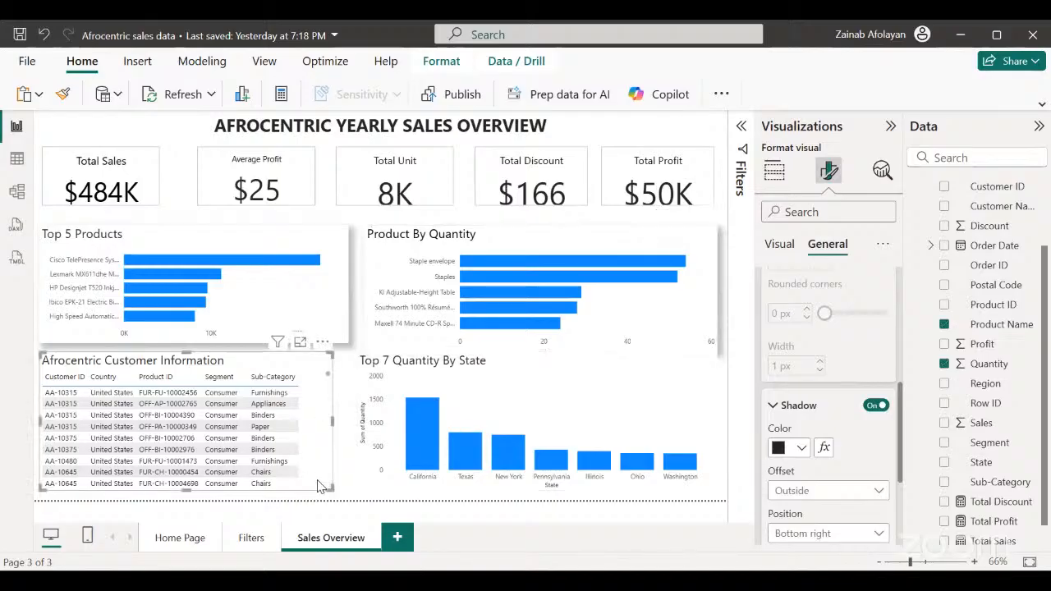
click(886, 406)
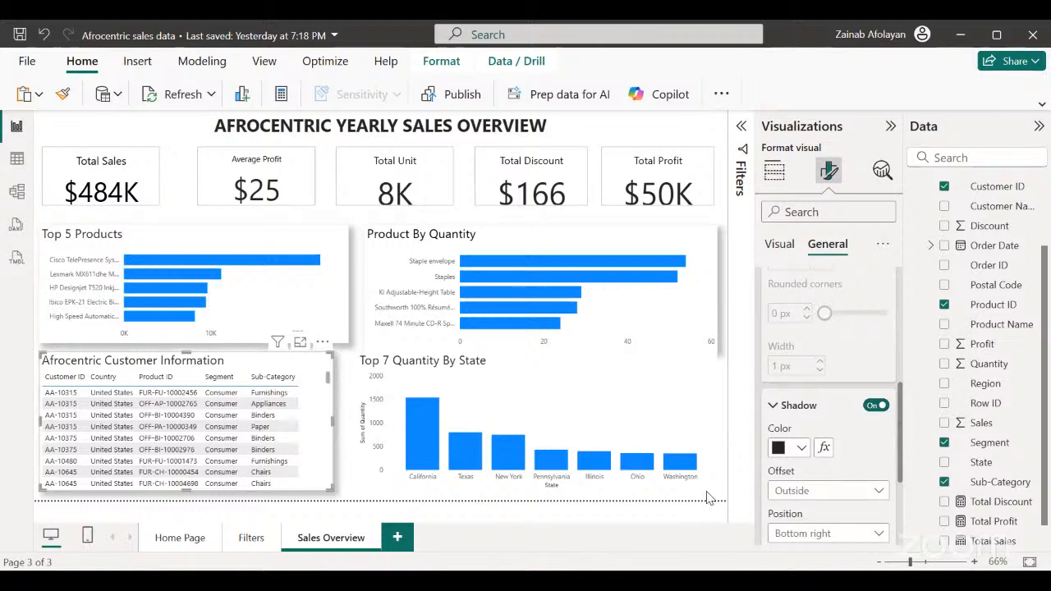
click(699, 486)
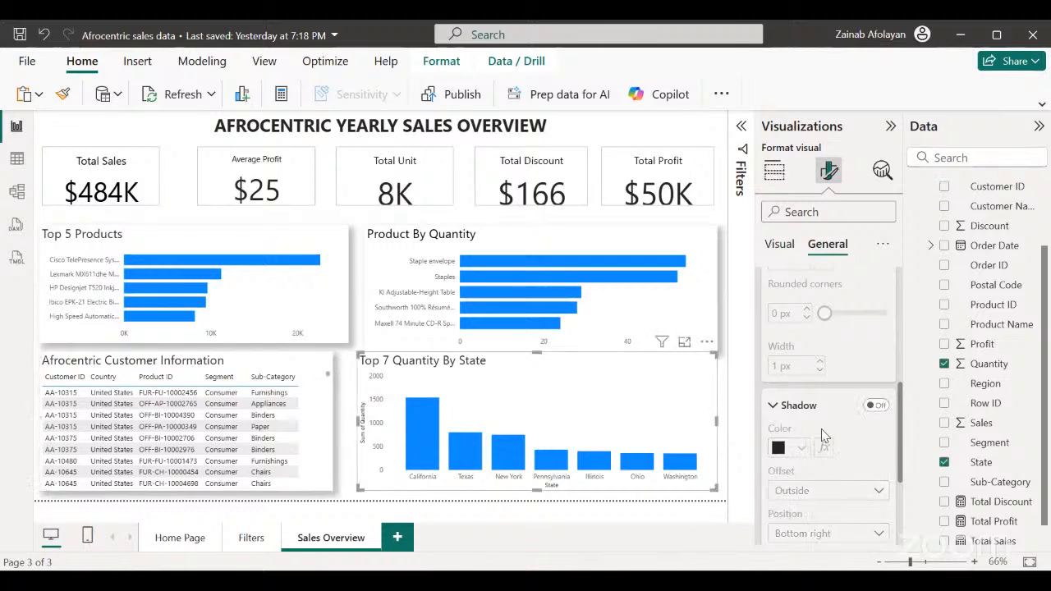
click(877, 405)
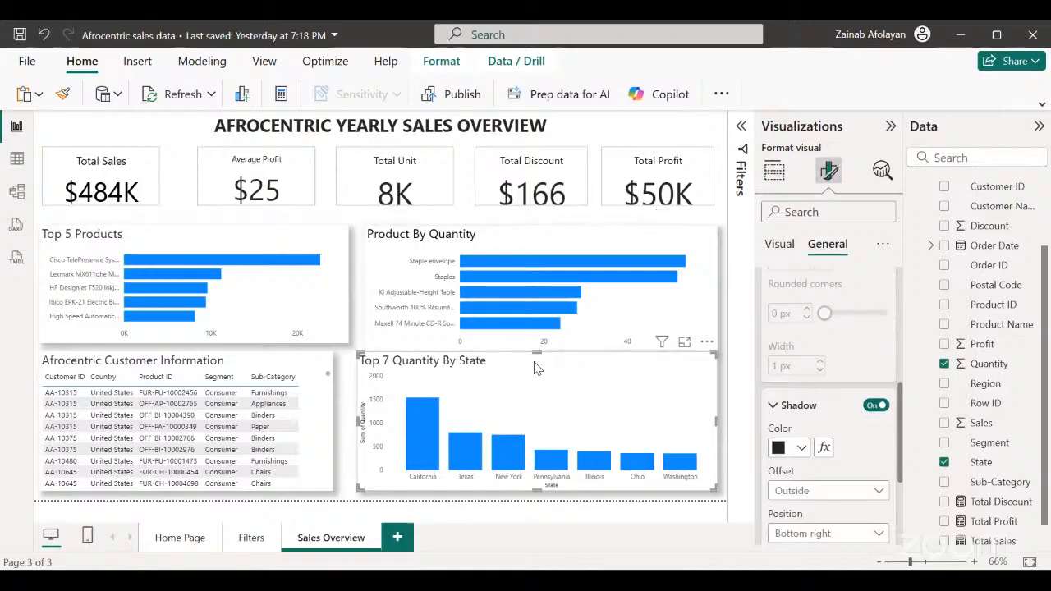
Shorten the Top 7 Quantity By State chart slightly from its upper edge to leave a gap below Product By Quantity.
drag(536, 354, 534, 362)
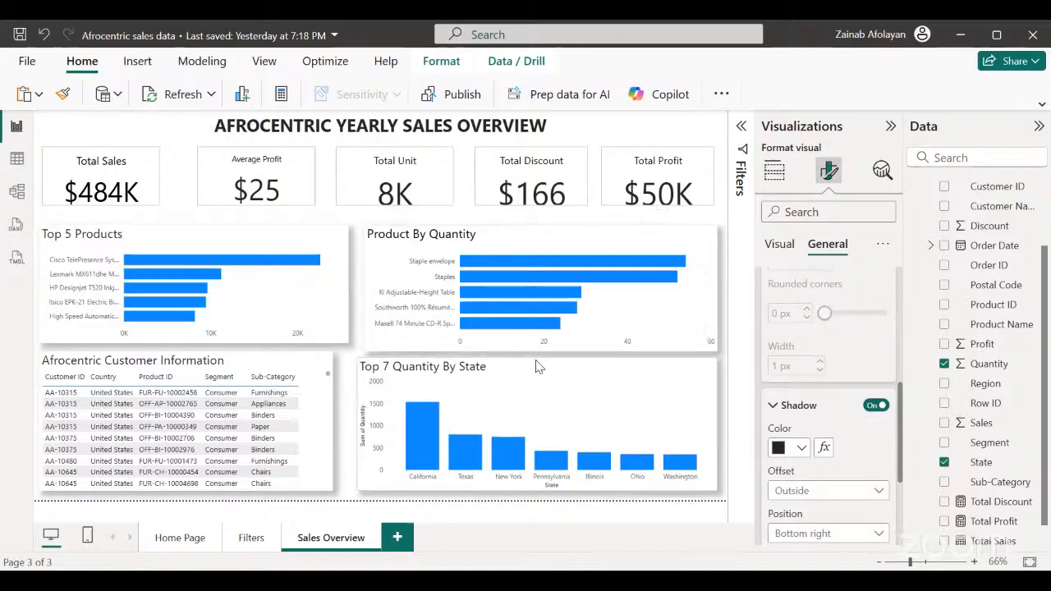
click(537, 358)
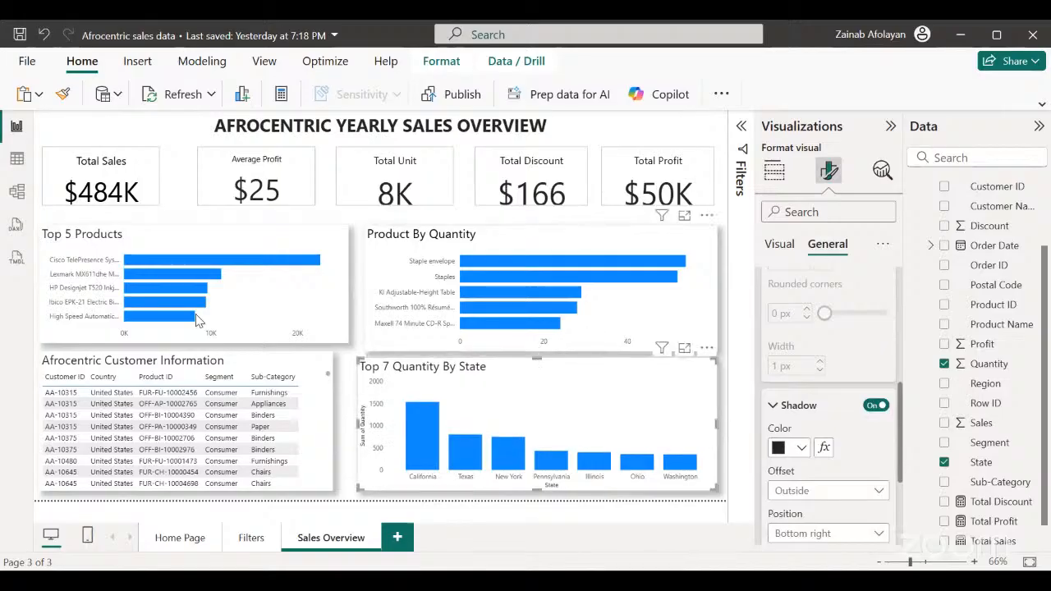
Move the Top 5 Products and Product By Quantity charts up towards the KPI cards and shorten the latter to match heights.
click(285, 339)
drag(286, 338, 283, 335)
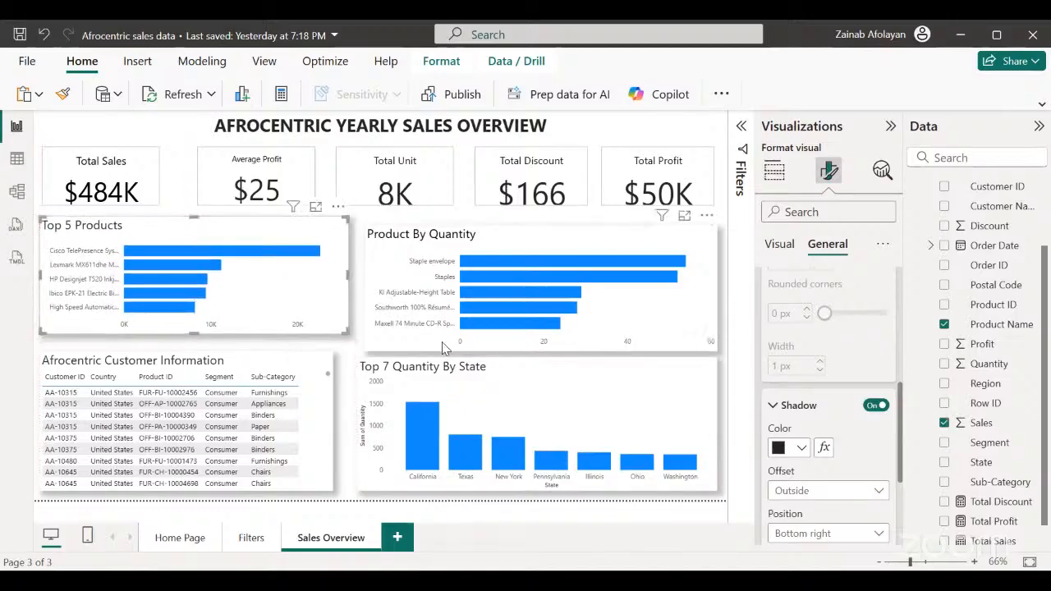
click(443, 348)
drag(443, 348, 443, 339)
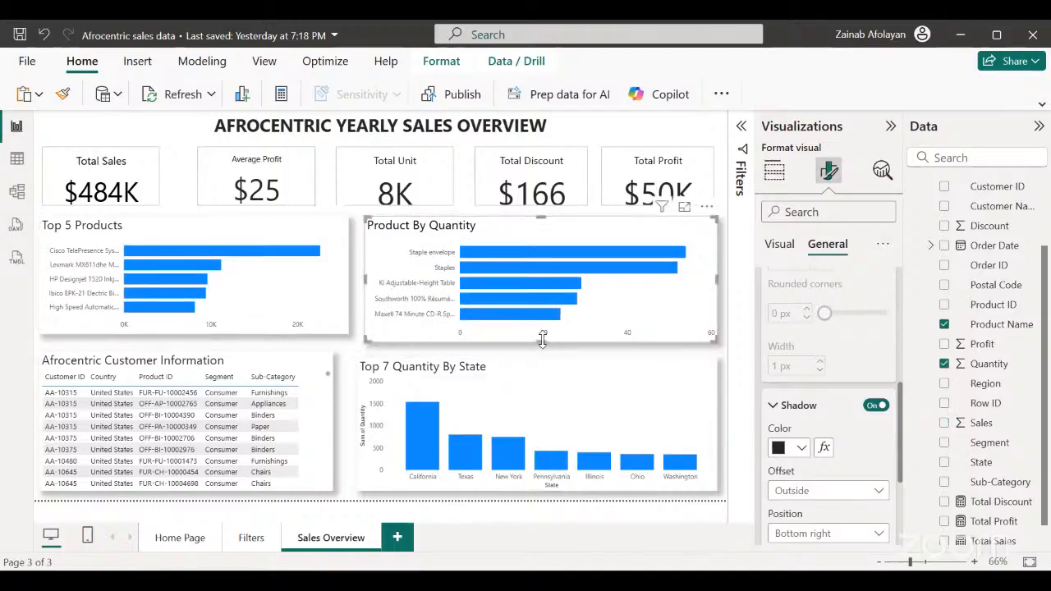
mouse_move(543, 339)
mouse_down()
mouse_move(545, 329)
mouse_move(539, 336)
mouse_up()
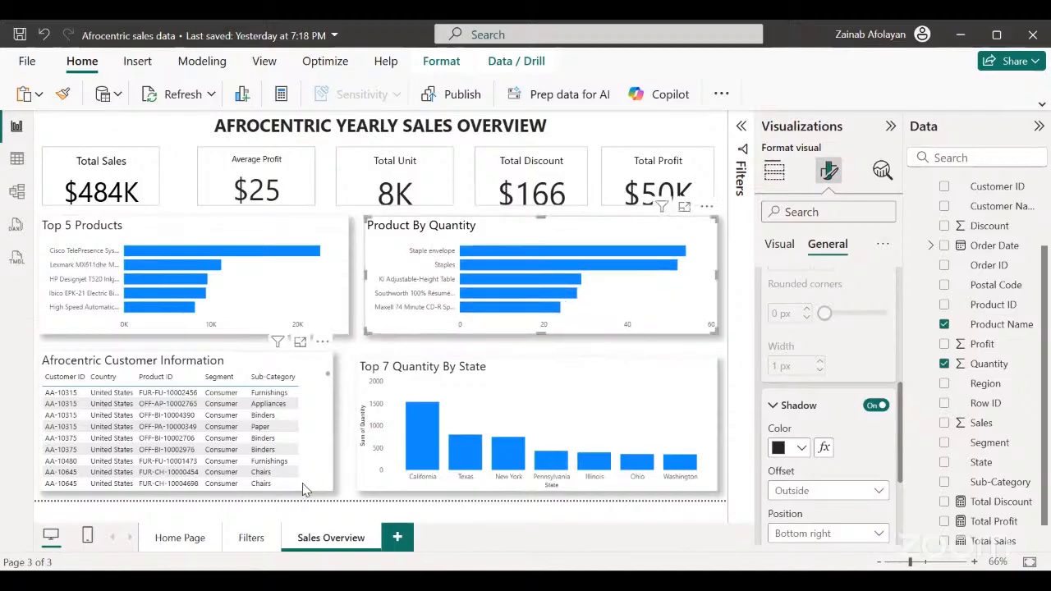
Move the Afrocentric Customer Information table up slightly and widen it to align with the Top 5 Products chart's right edge.
click(302, 483)
drag(302, 482, 306, 478)
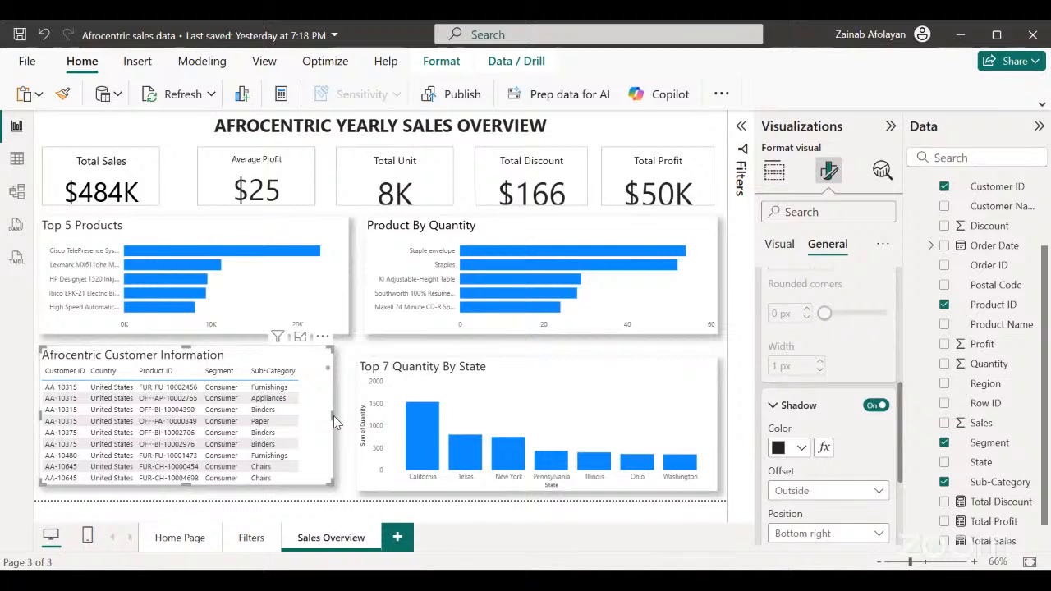
drag(328, 414, 345, 417)
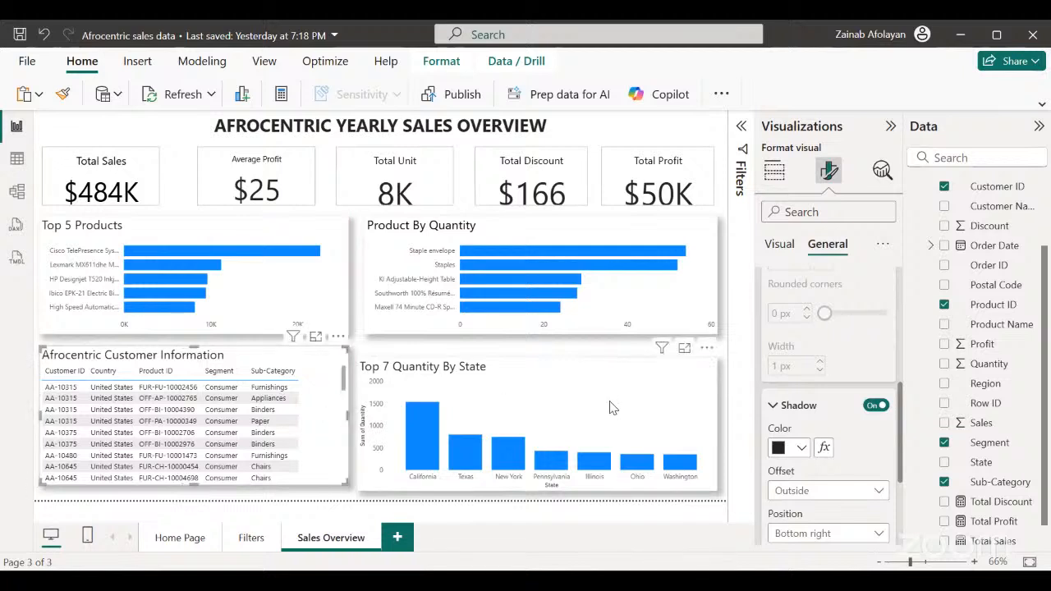
Move the Top 7 Quantity By State chart up and slightly right, and resize its height to align with the customer table.
click(675, 444)
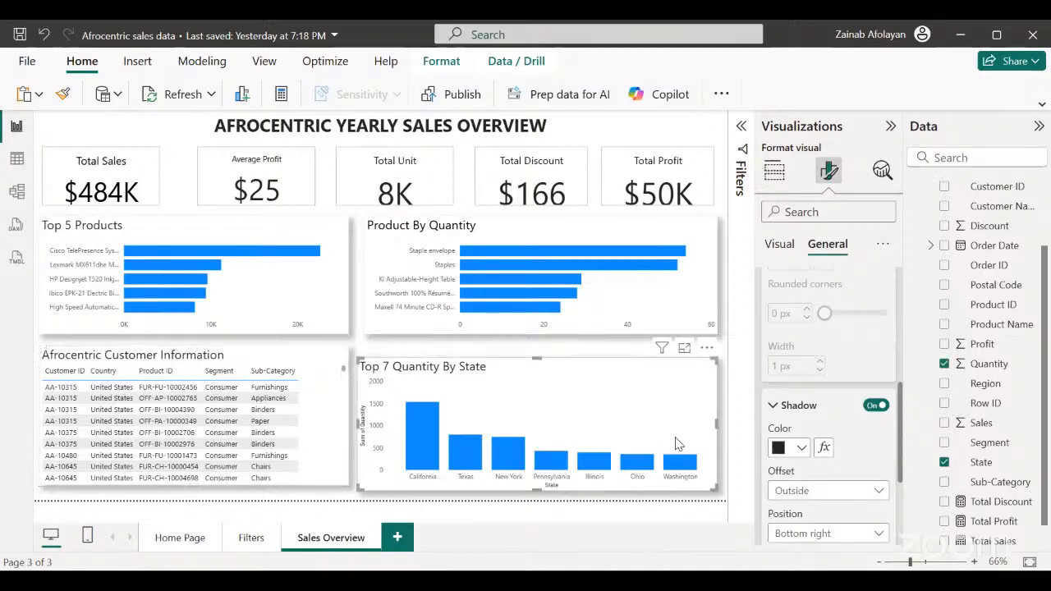
drag(679, 442, 662, 420)
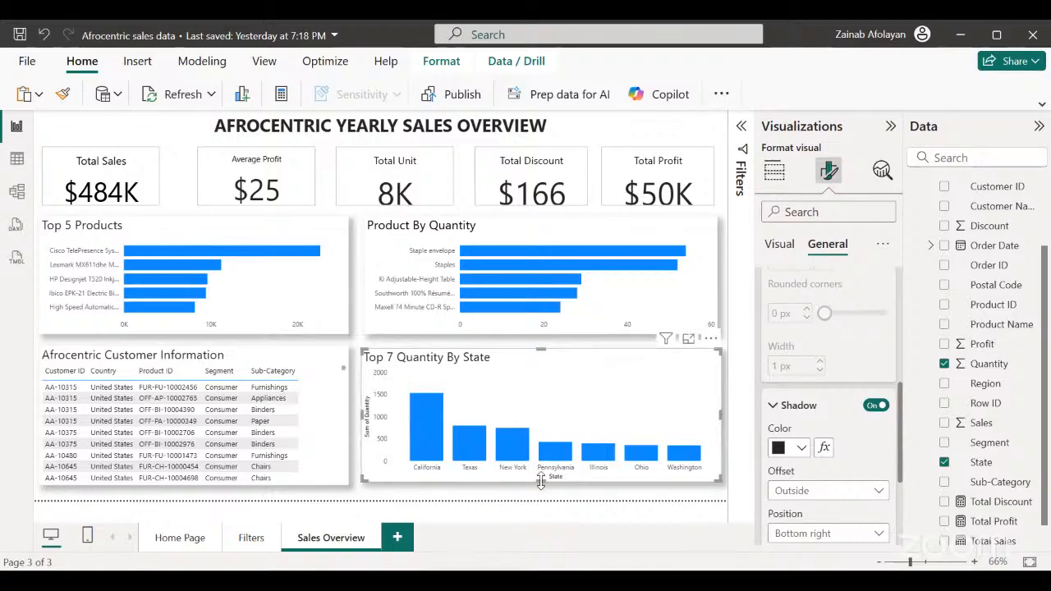
drag(540, 491, 540, 495)
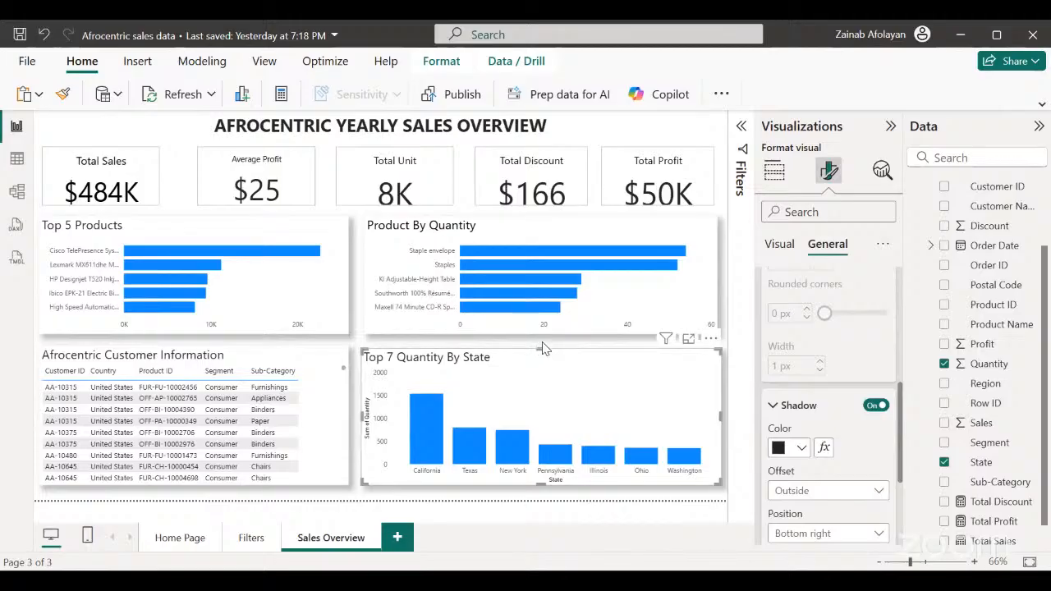
drag(543, 350, 543, 350)
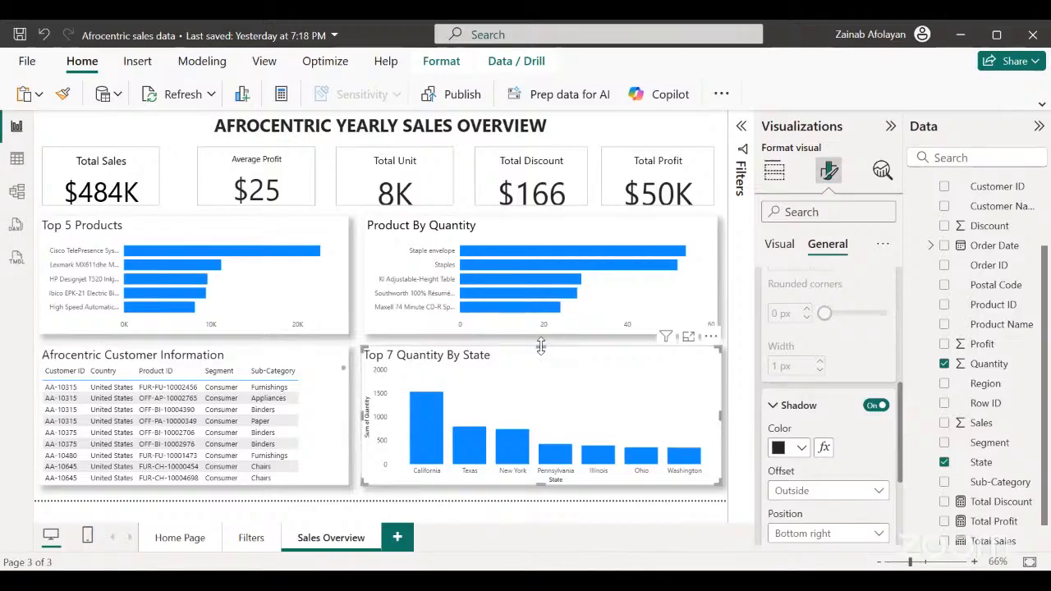
drag(542, 348, 542, 348)
Look through the effects, X-axis and Y-axis formatting options of the Top 7 Quantity By State chart.
click(780, 244)
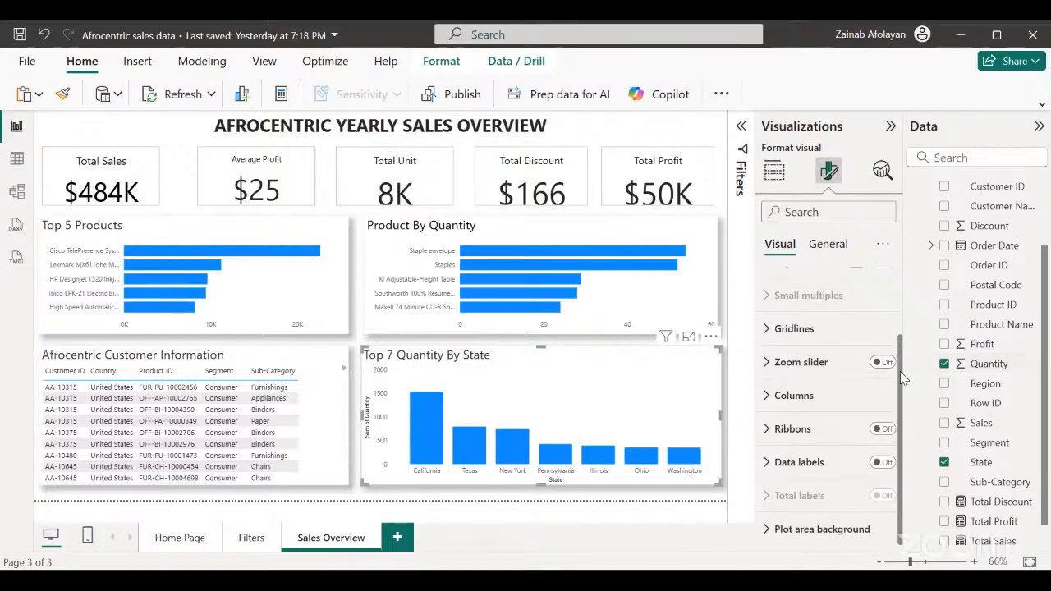
scroll(900, 372, up, 3)
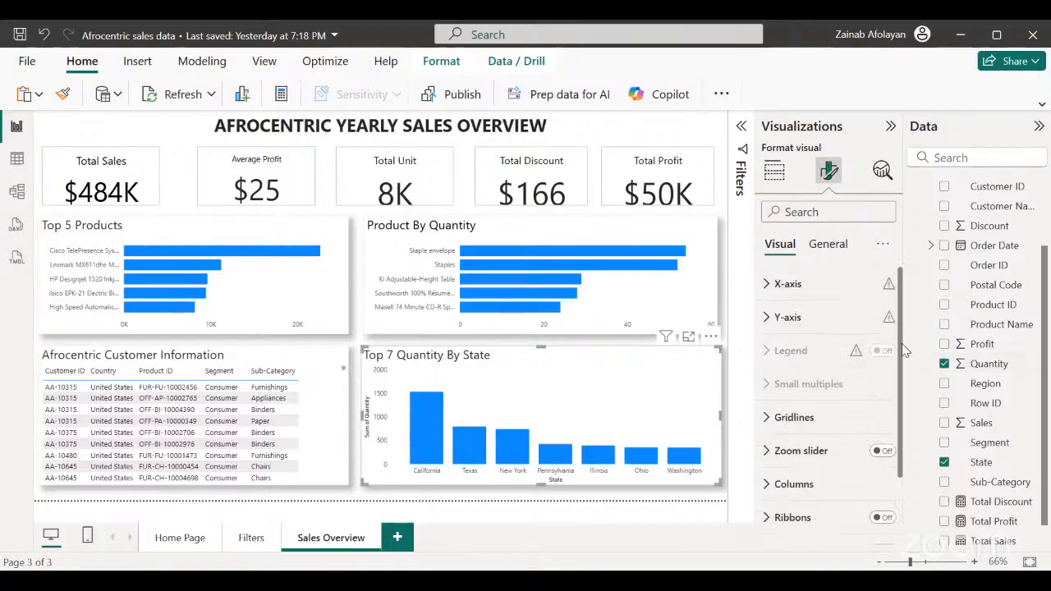
scroll(903, 345, down, 1)
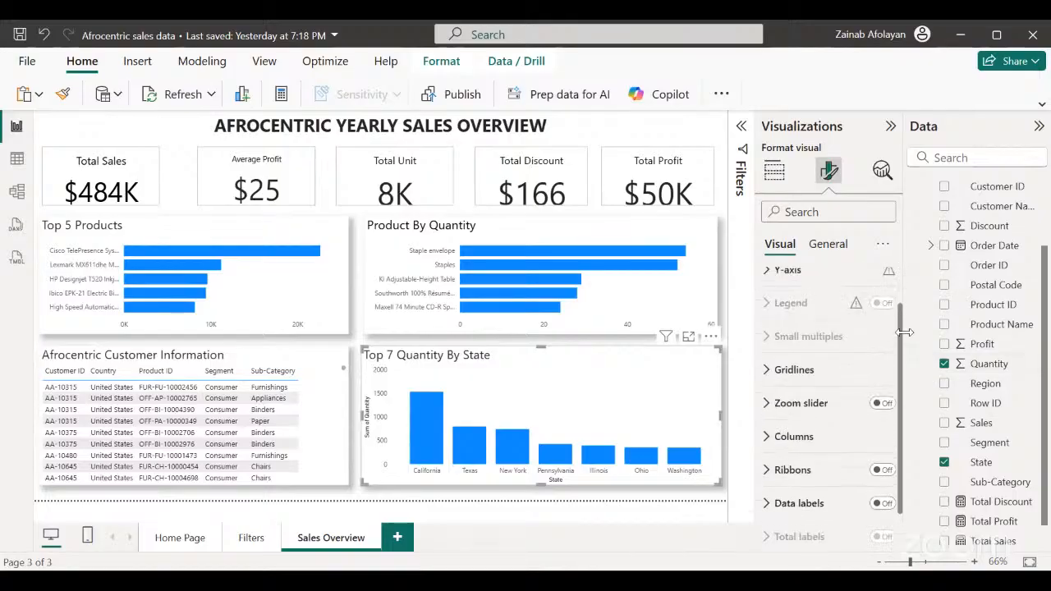
click(818, 244)
click(764, 351)
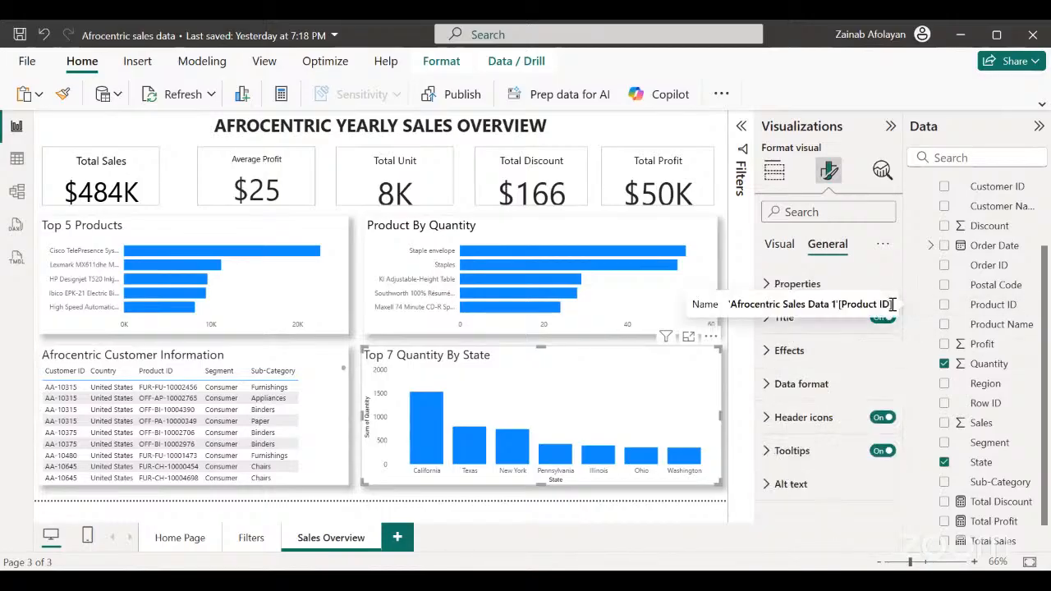
click(768, 350)
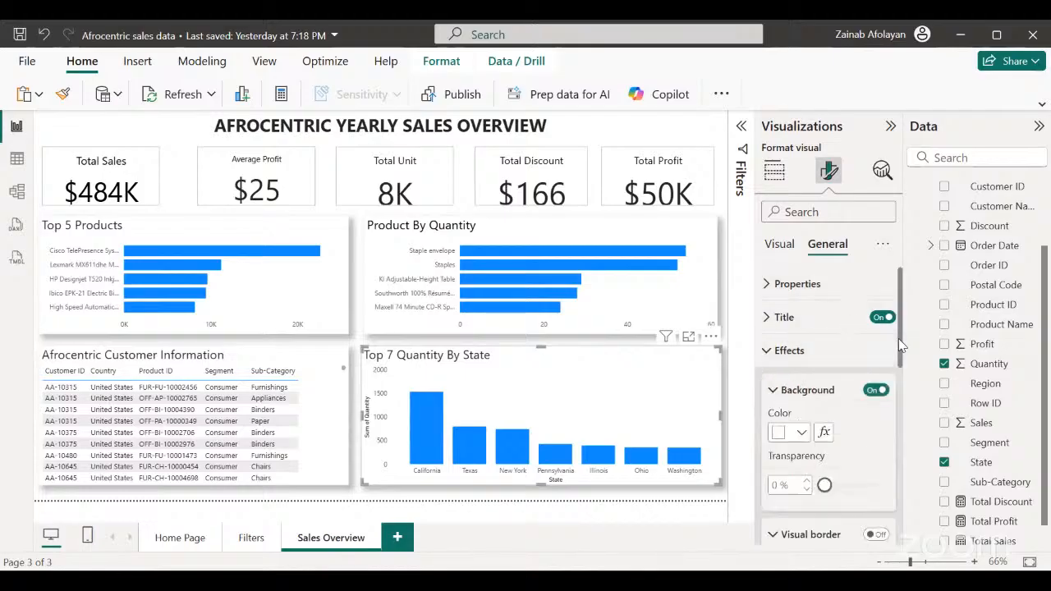
drag(899, 340, 930, 247)
click(780, 245)
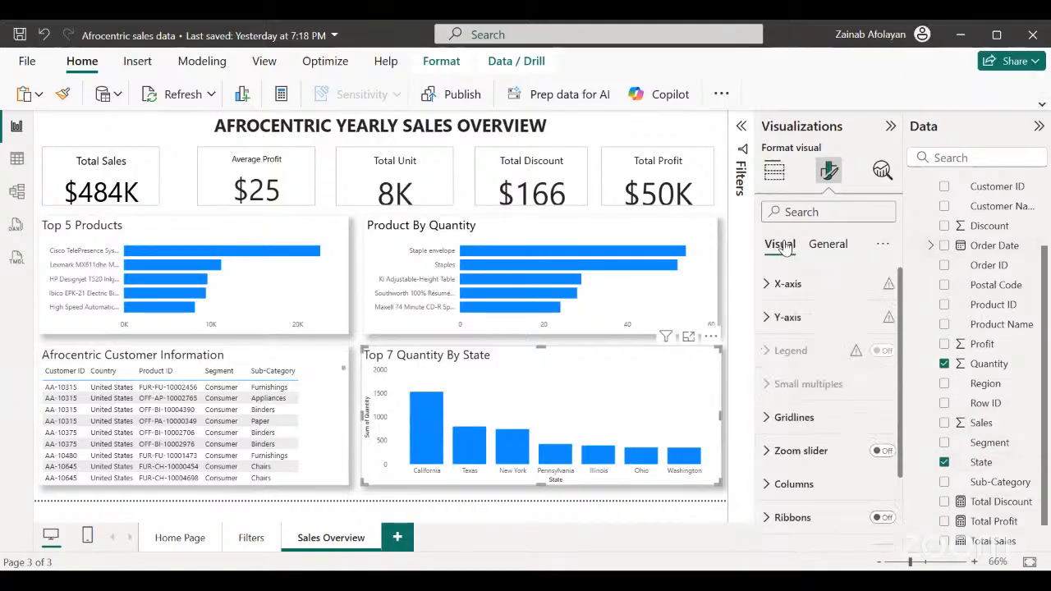
click(769, 285)
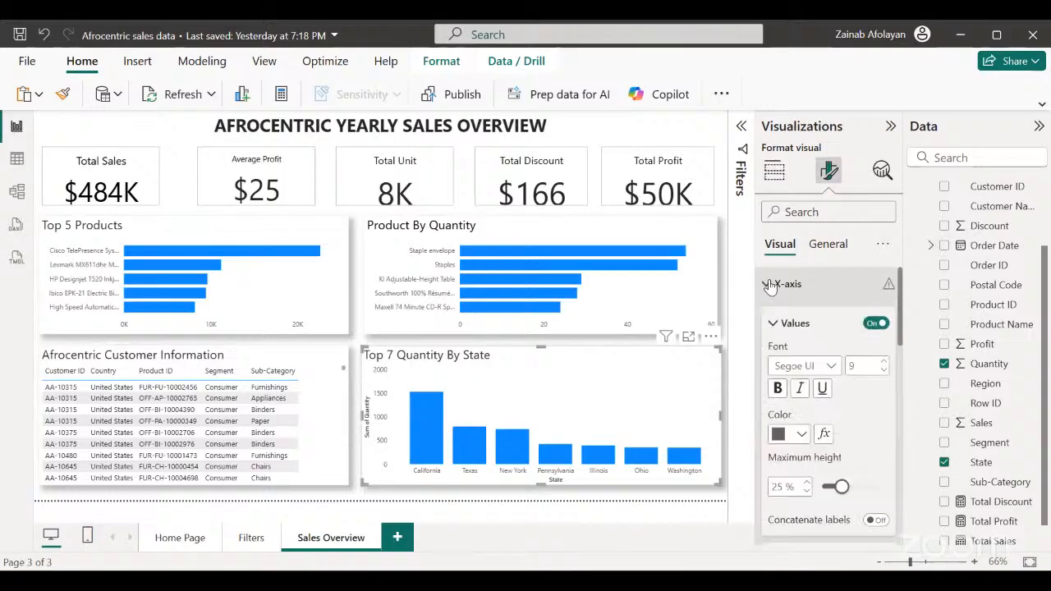
click(770, 285)
click(764, 318)
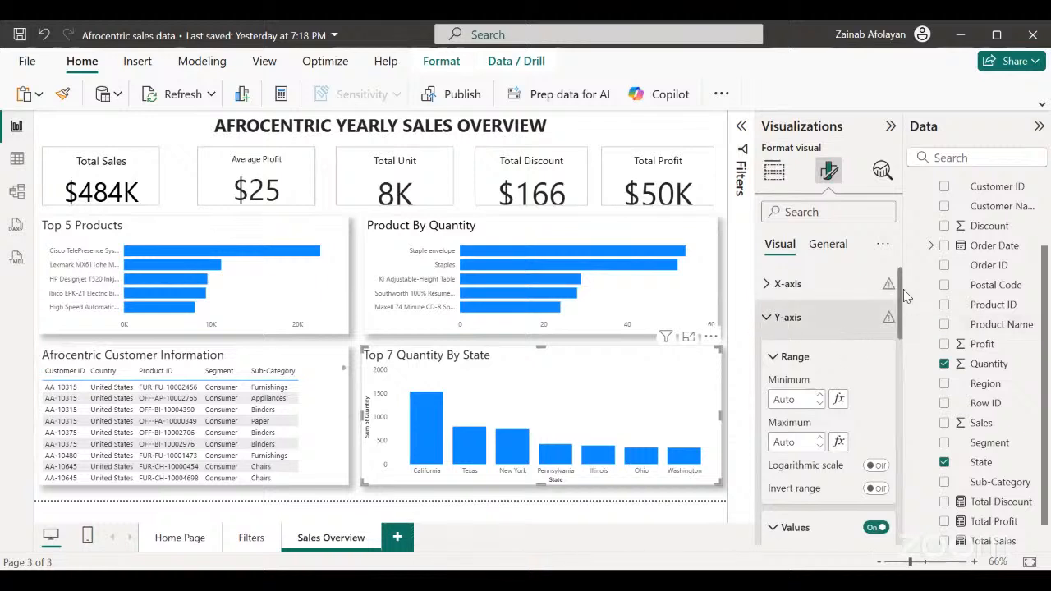
drag(901, 300, 901, 351)
drag(898, 387, 886, 538)
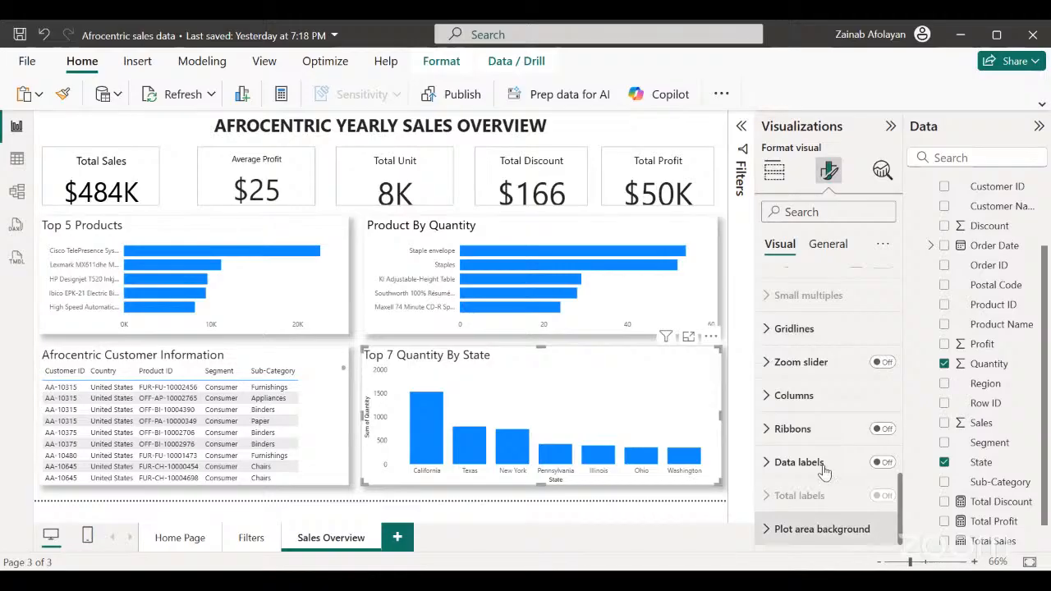
Examine the column settings of the Top 7 Quantity By State chart, including category choices, color, border and spacing.
click(769, 396)
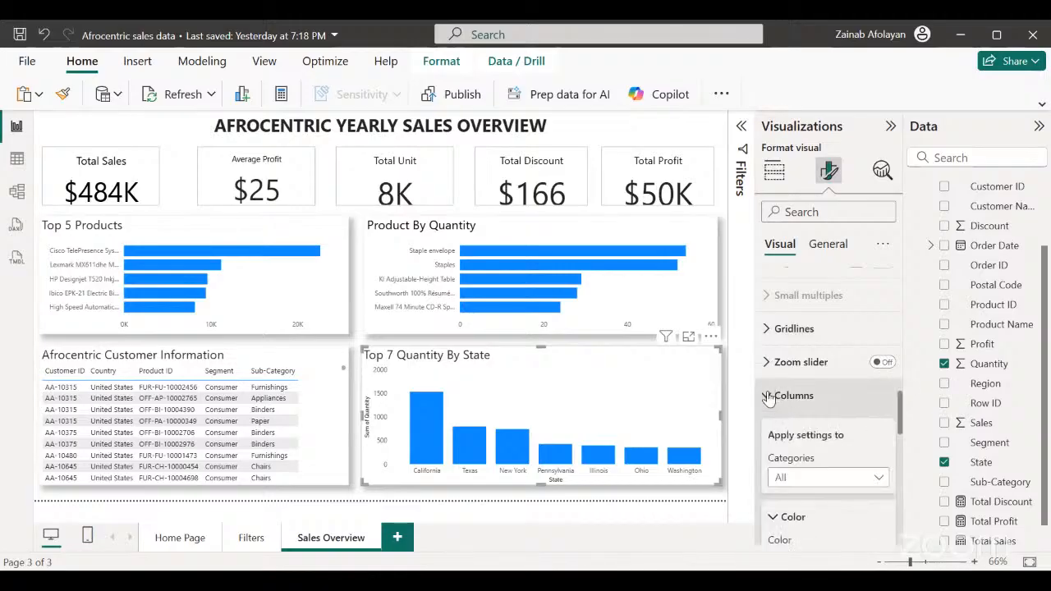
click(879, 477)
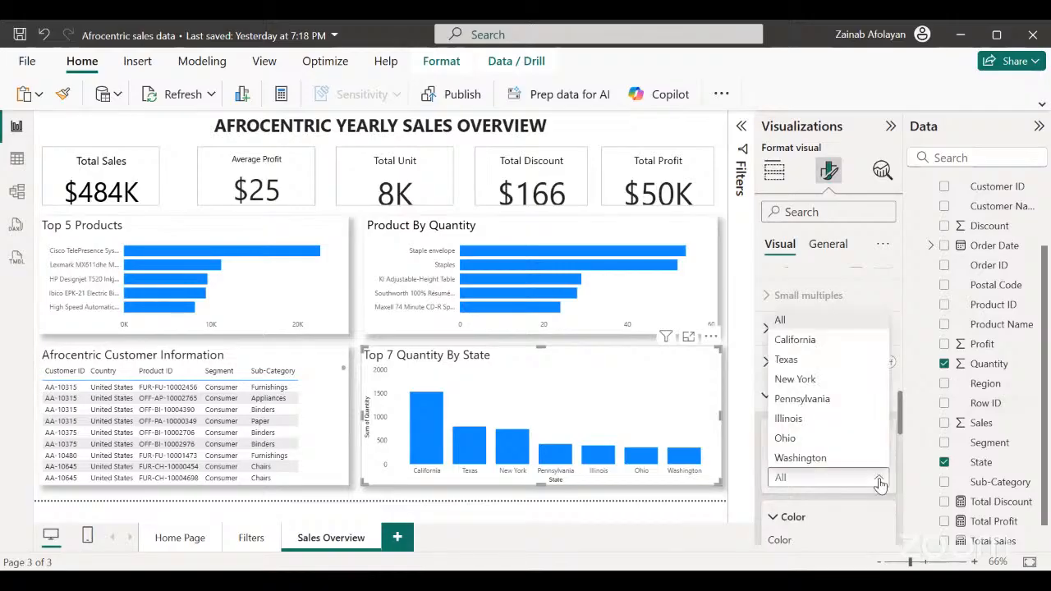
click(901, 411)
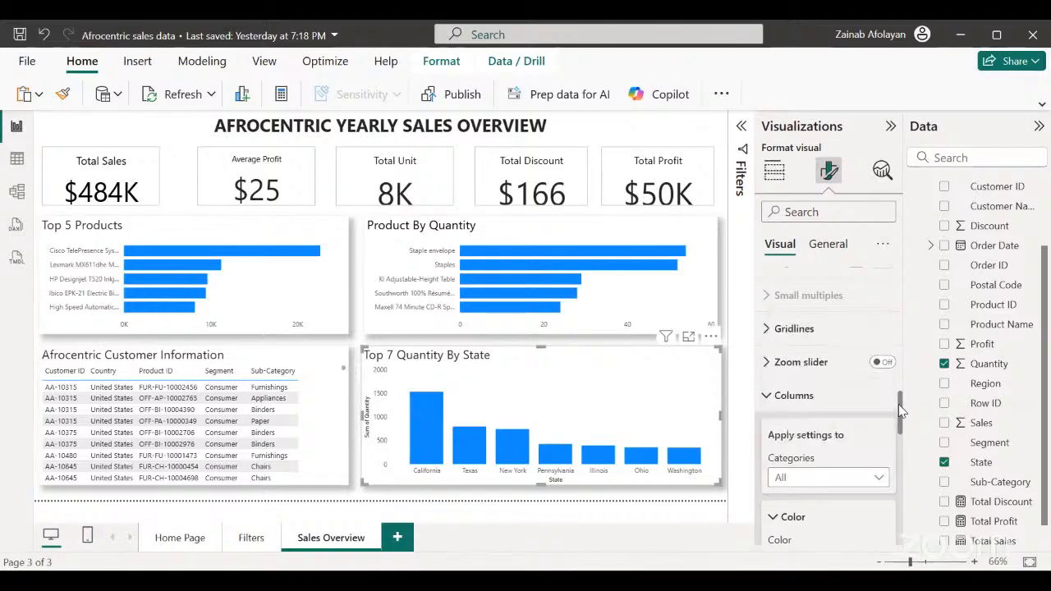
drag(899, 406, 897, 441)
scroll(895, 440, down, 1)
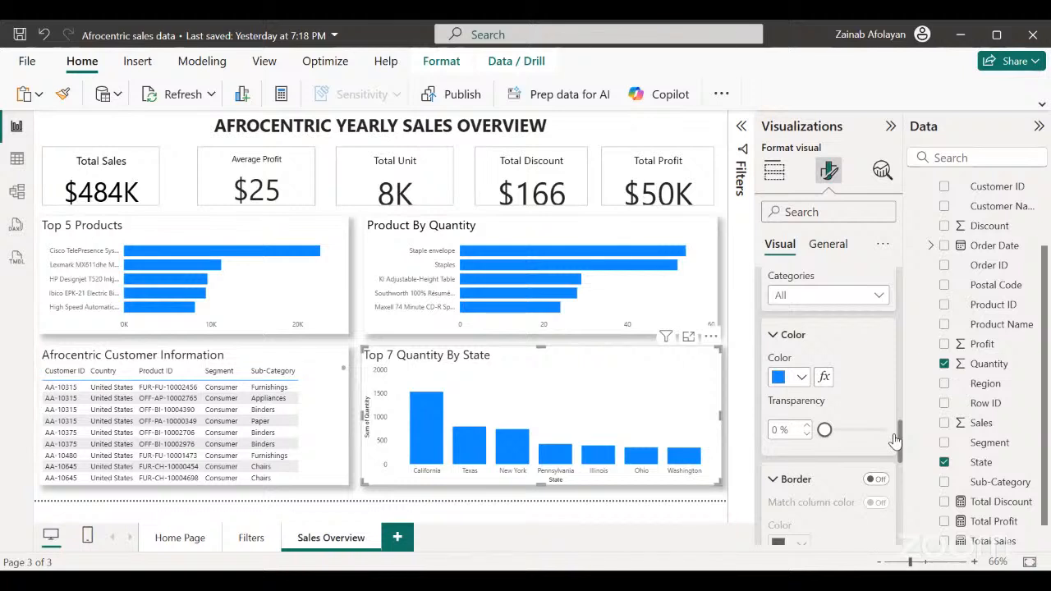
scroll(895, 441, down, 1)
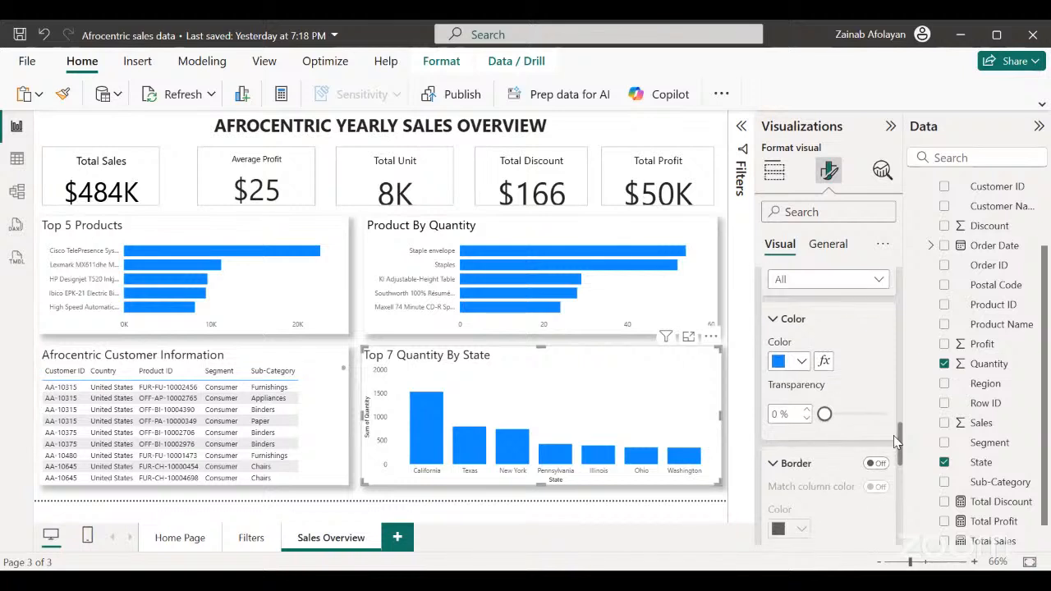
drag(895, 441, 877, 538)
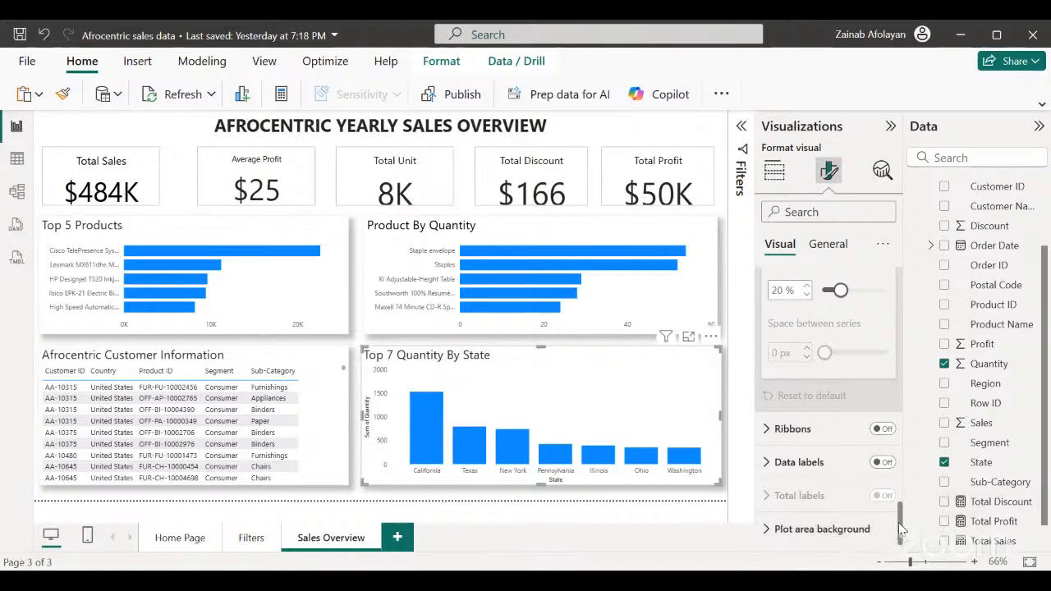
drag(900, 523, 891, 434)
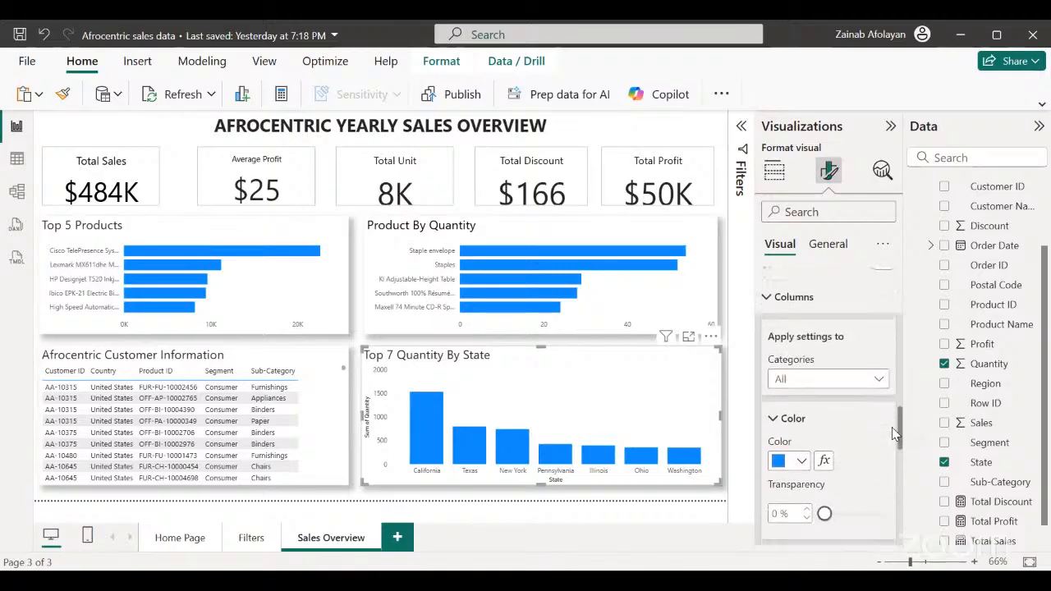
Try a 2 px border on the columns of the Top 7 Quantity By State chart and switch it off.
scroll(892, 427, down, 4)
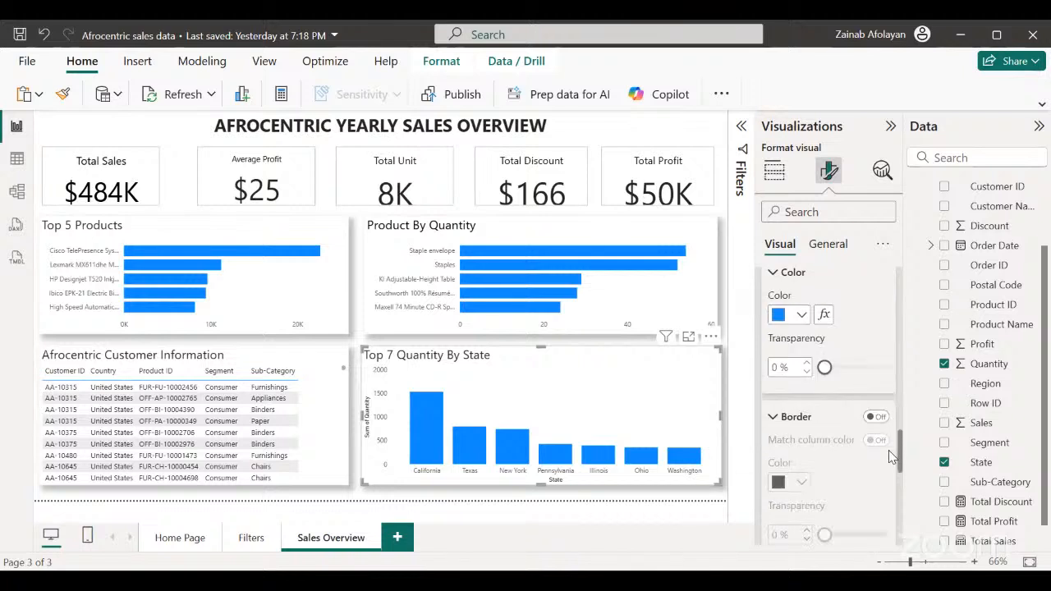
scroll(888, 456, down, 4)
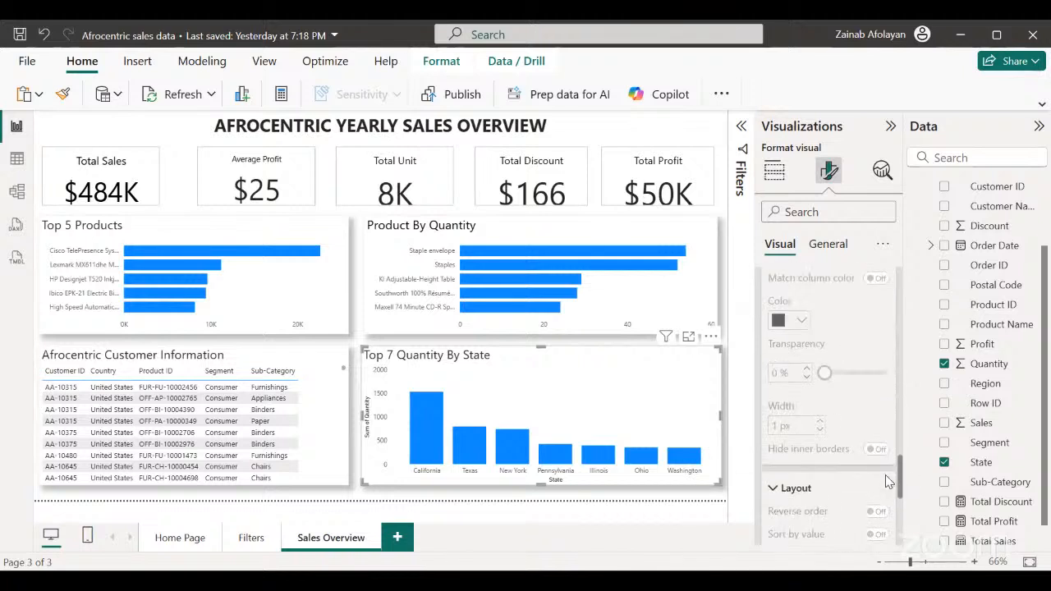
scroll(886, 479, up, 3)
scroll(888, 475, down, 2)
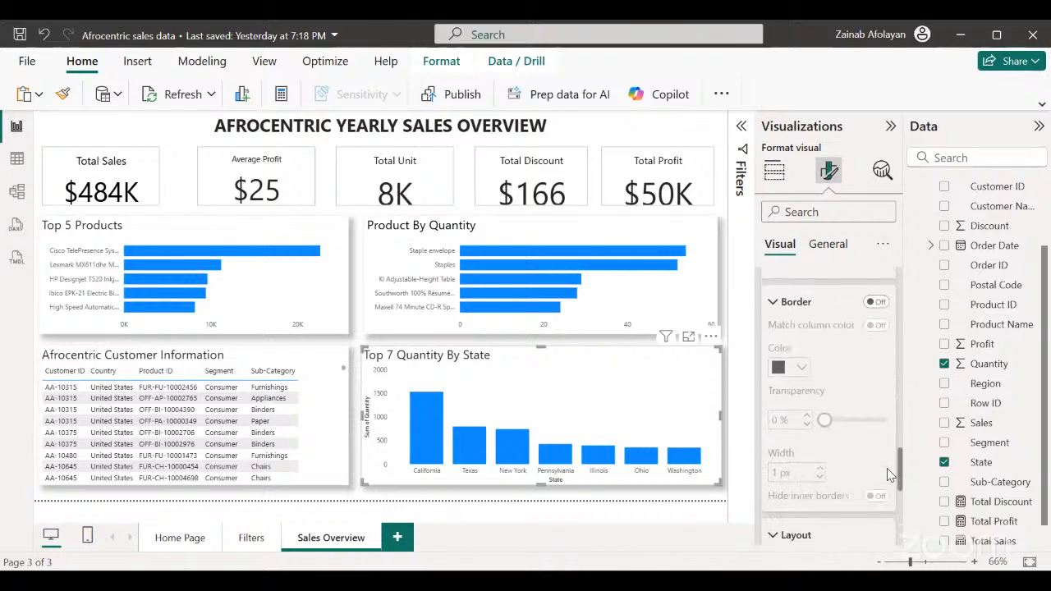
click(877, 302)
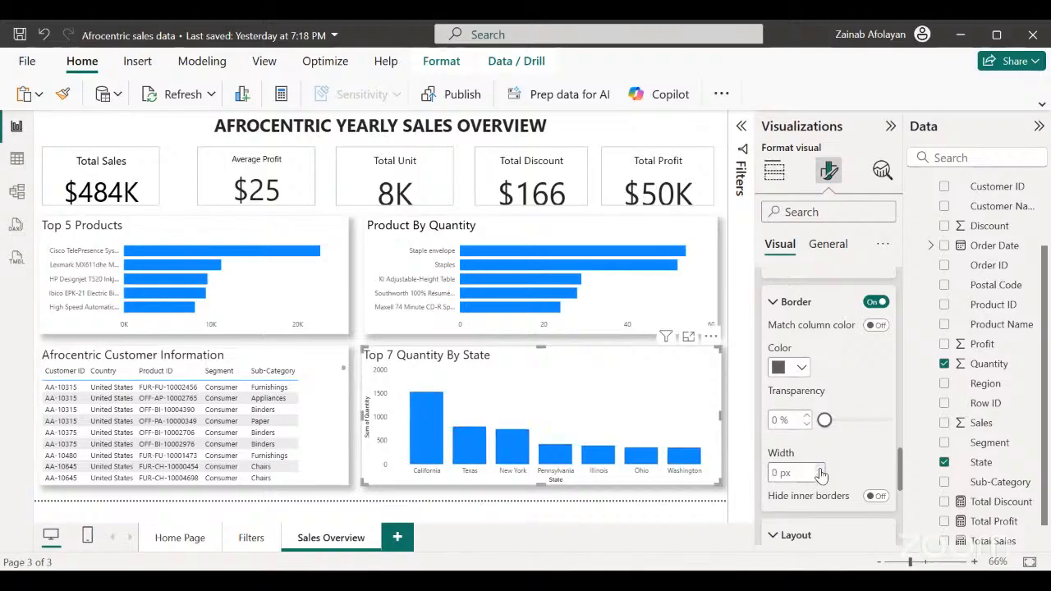
click(876, 301)
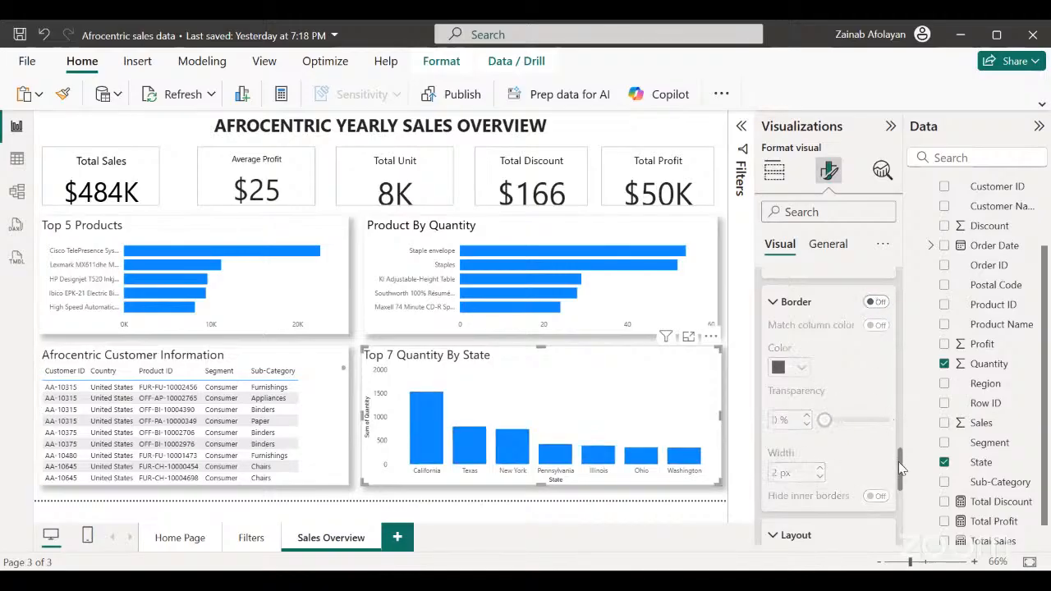
Examine the remaining column, ribbon and label settings of the Top 7 Quantity By State chart, and its general formatting sections.
scroll(898, 424, up, 8)
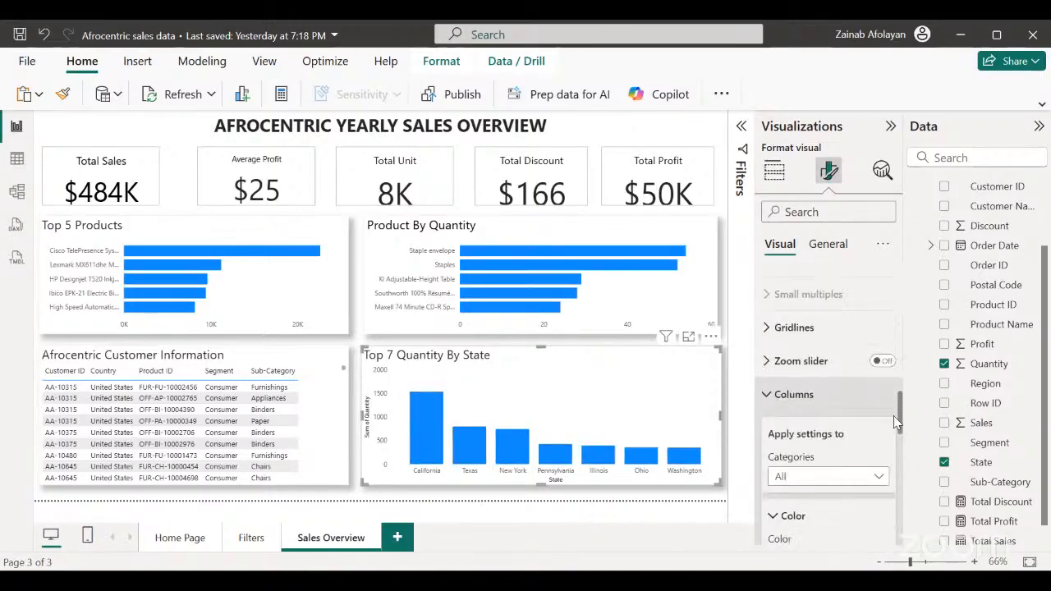
scroll(893, 415, down, 2)
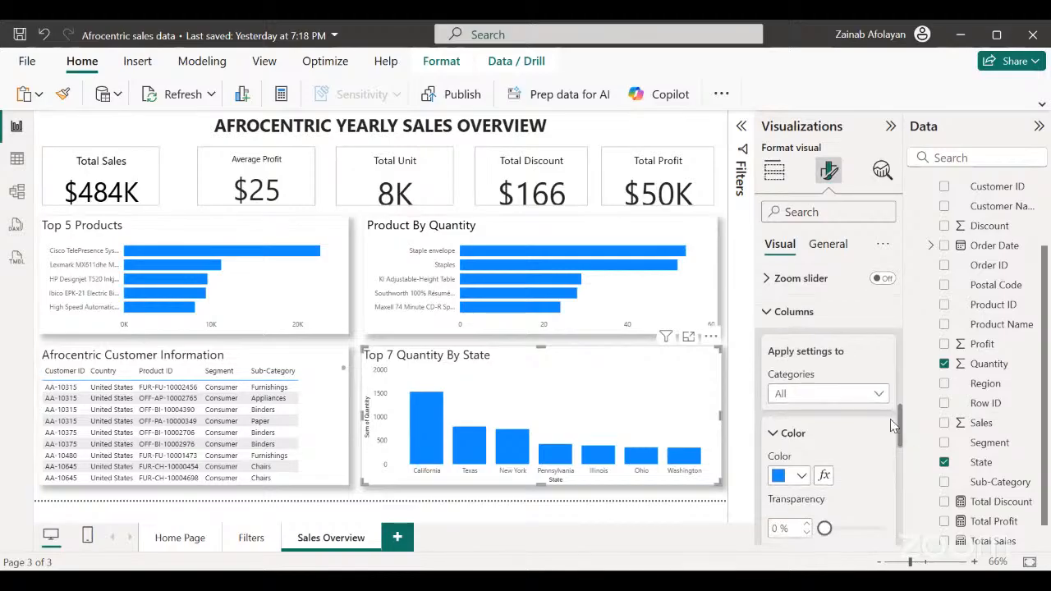
scroll(889, 432, down, 4)
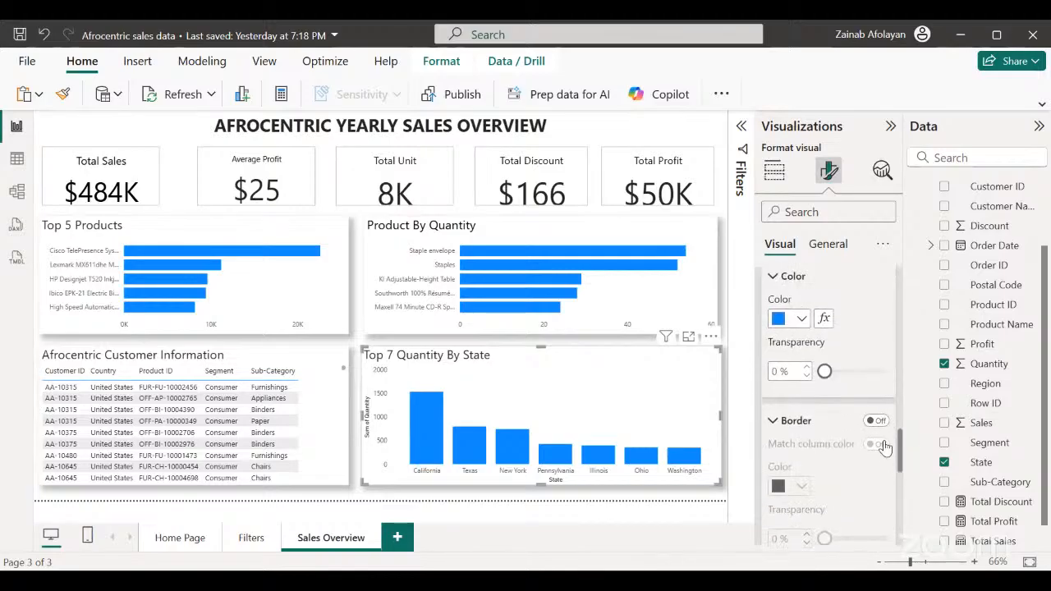
scroll(884, 446, down, 10)
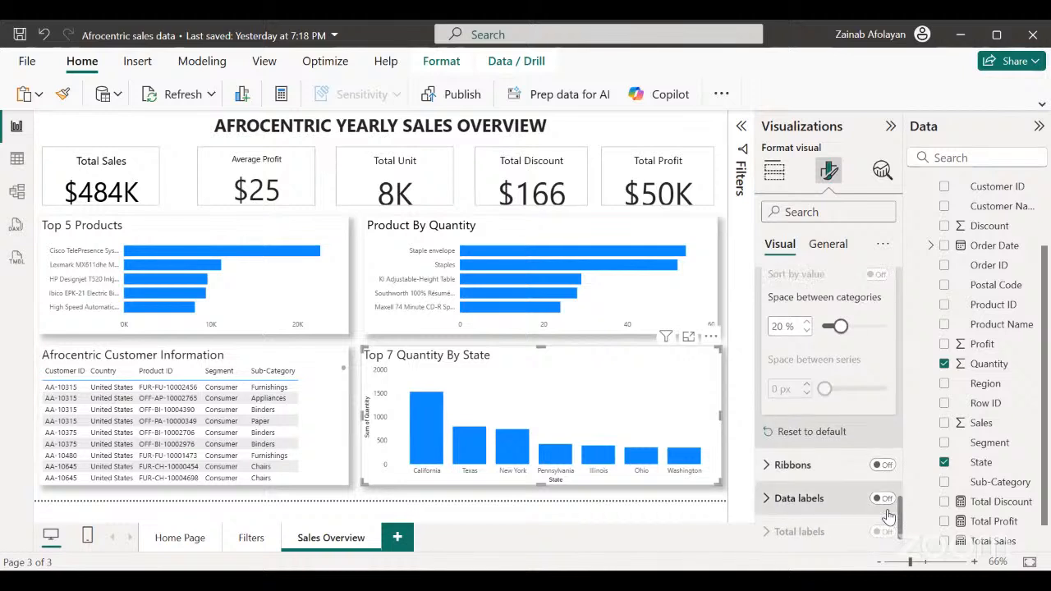
scroll(888, 537, down, 1)
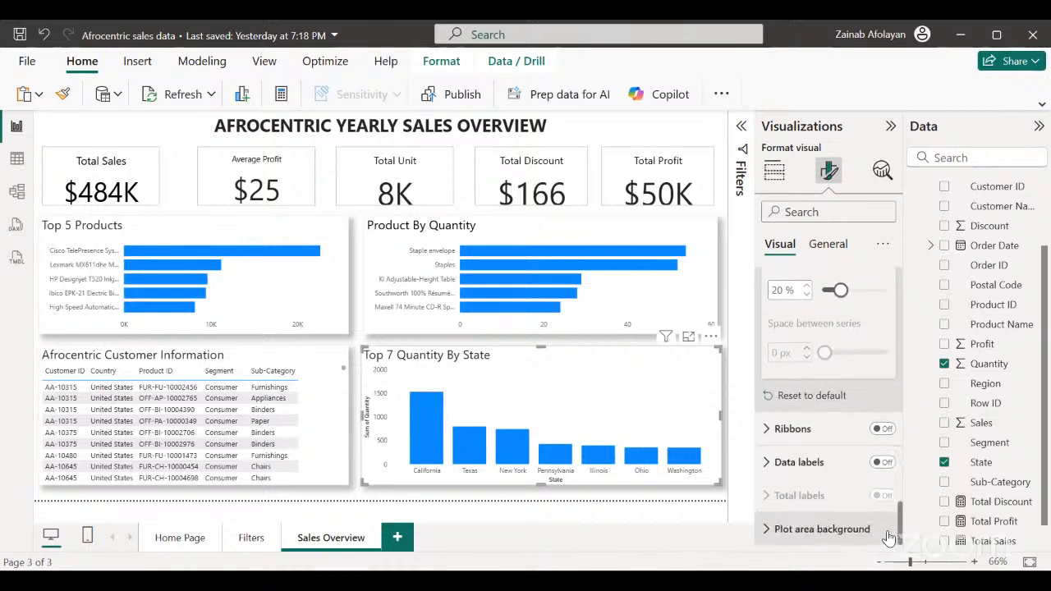
click(763, 431)
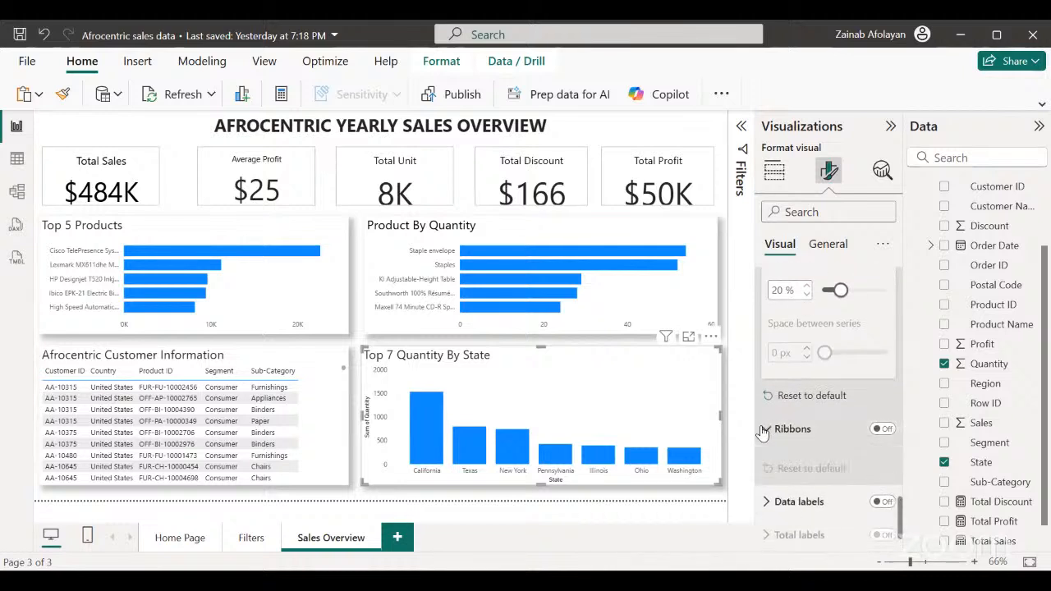
click(764, 430)
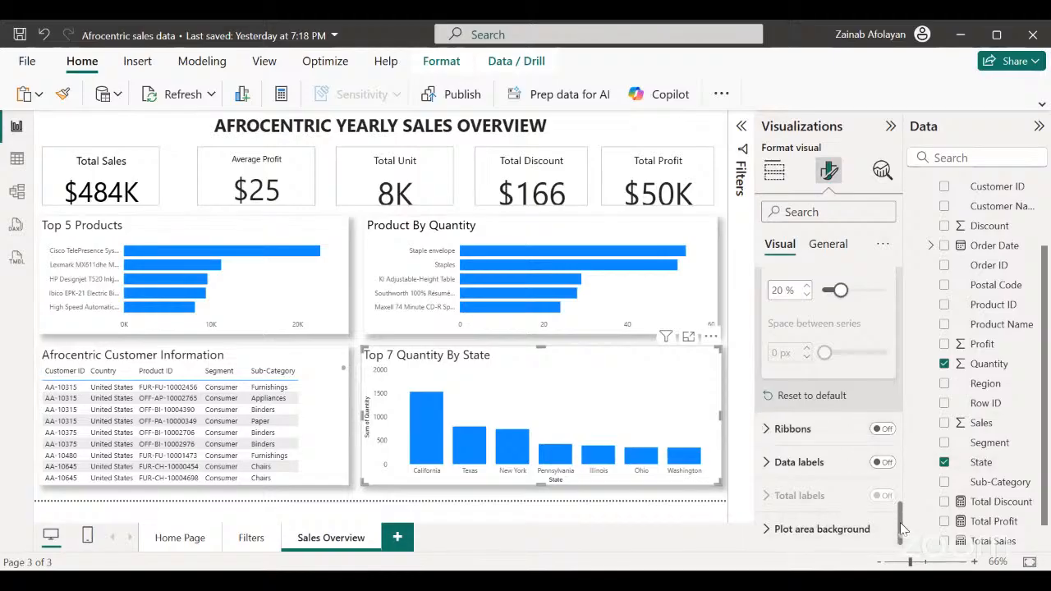
drag(901, 523, 889, 274)
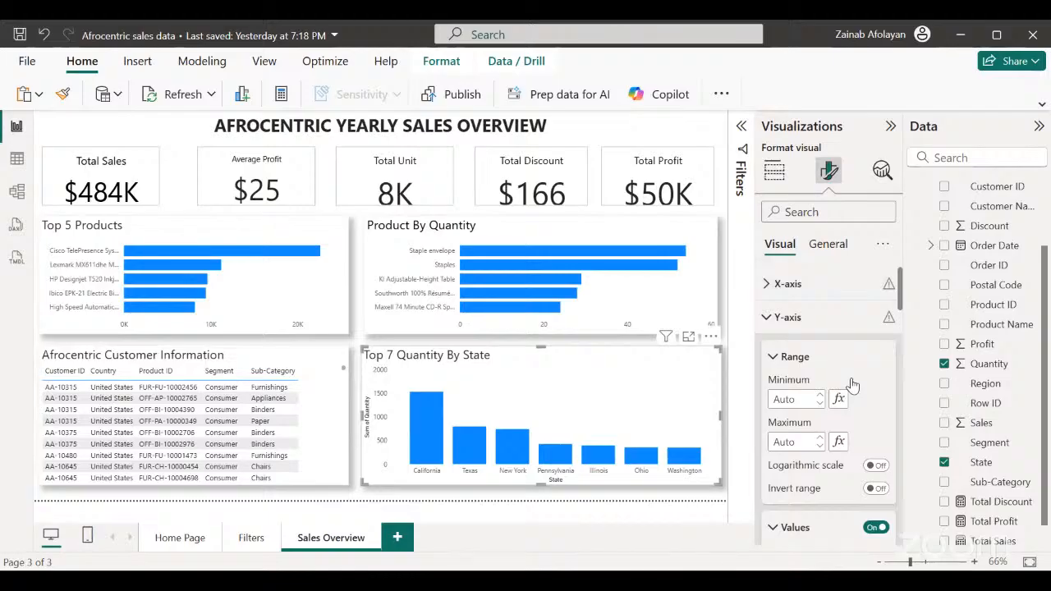
click(838, 248)
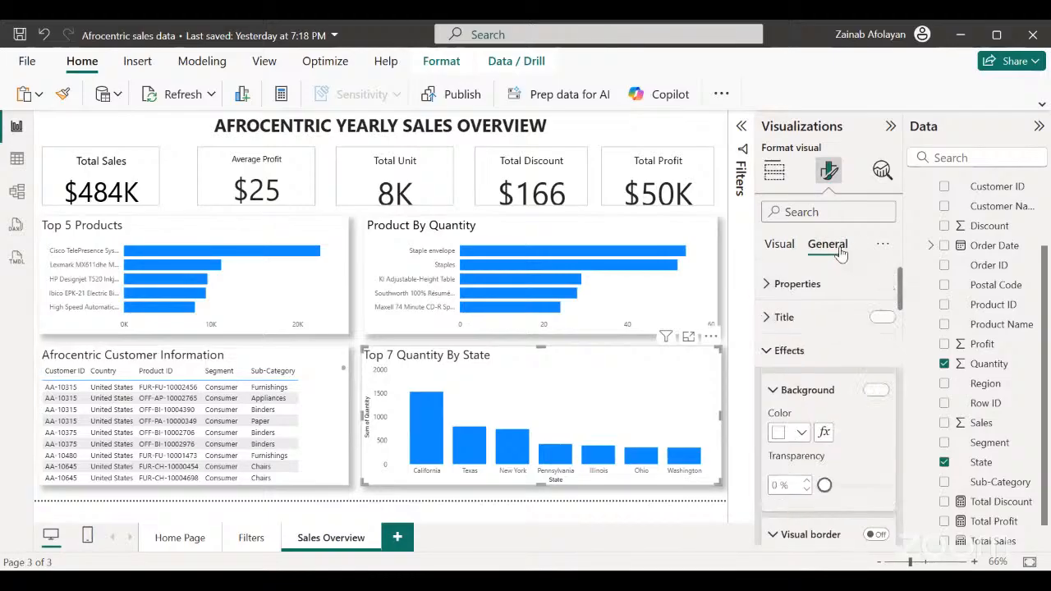
click(767, 351)
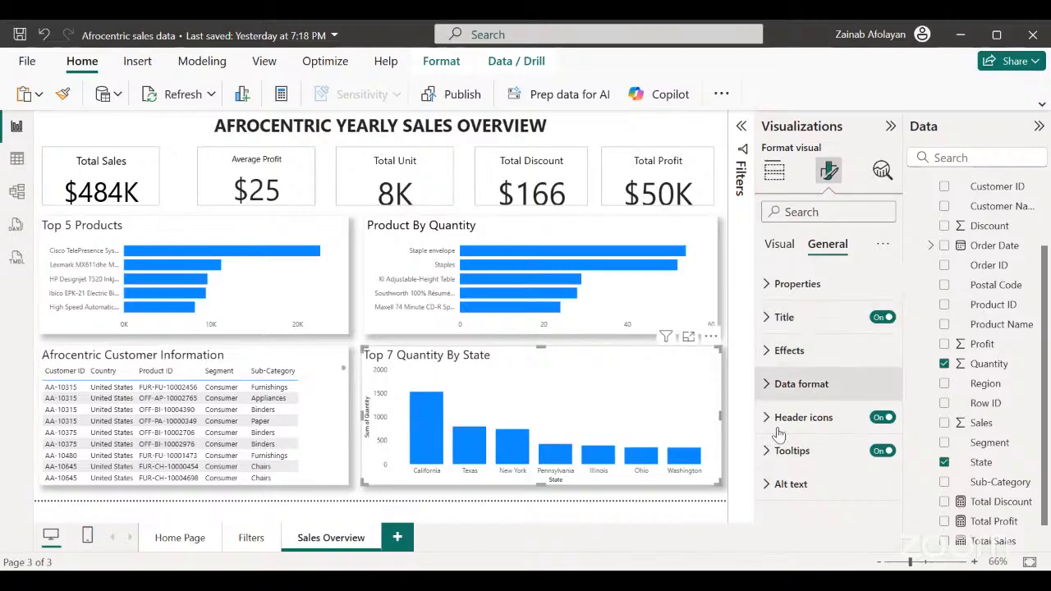
click(575, 495)
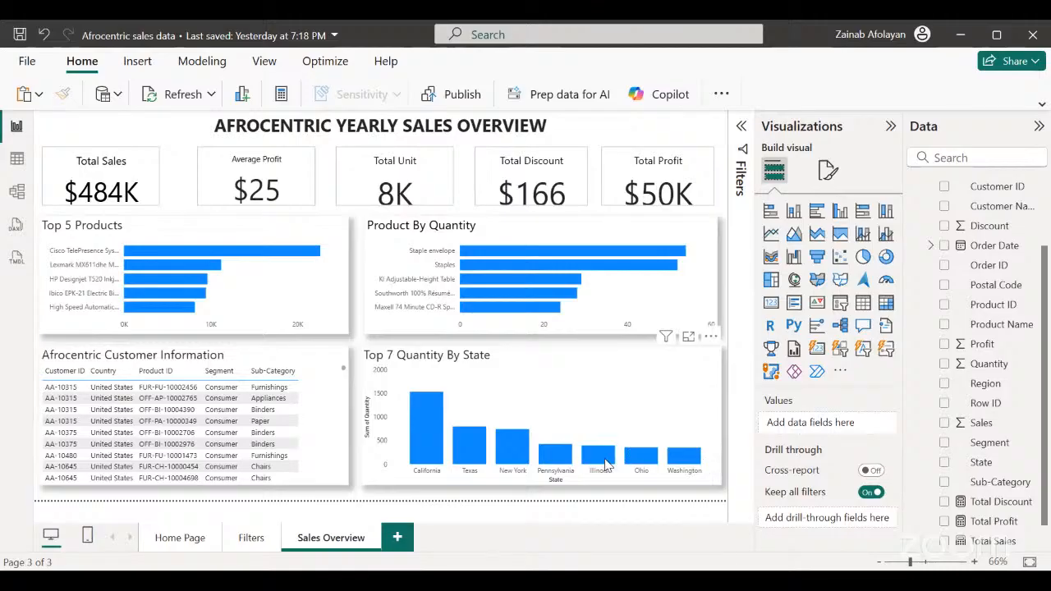
mouse_move(605, 464)
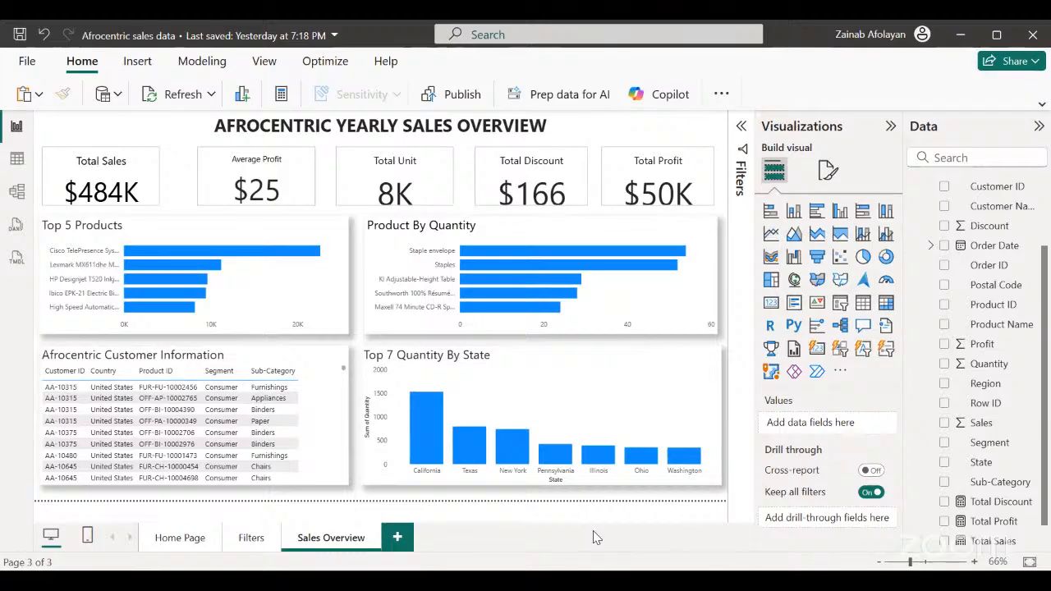
Add a slicer for the Category field on the Filters page.
click(252, 538)
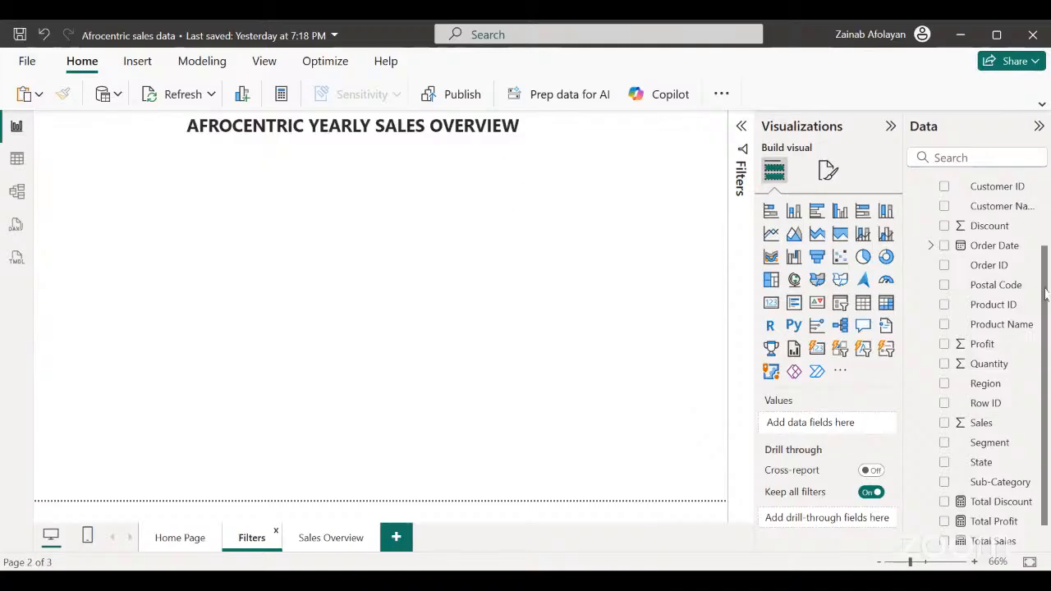
scroll(1040, 270, up, 2)
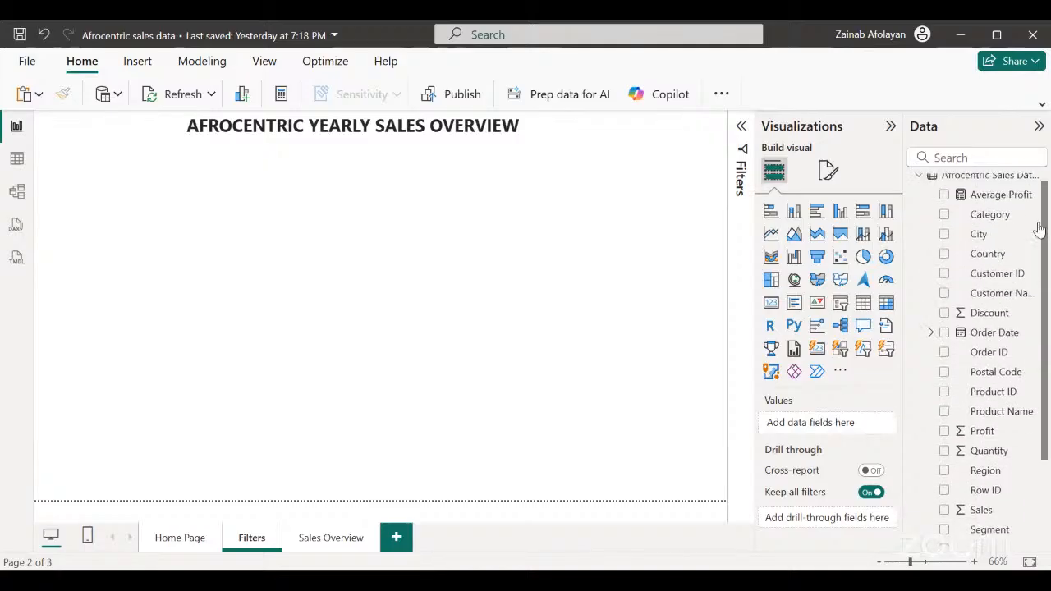
click(840, 304)
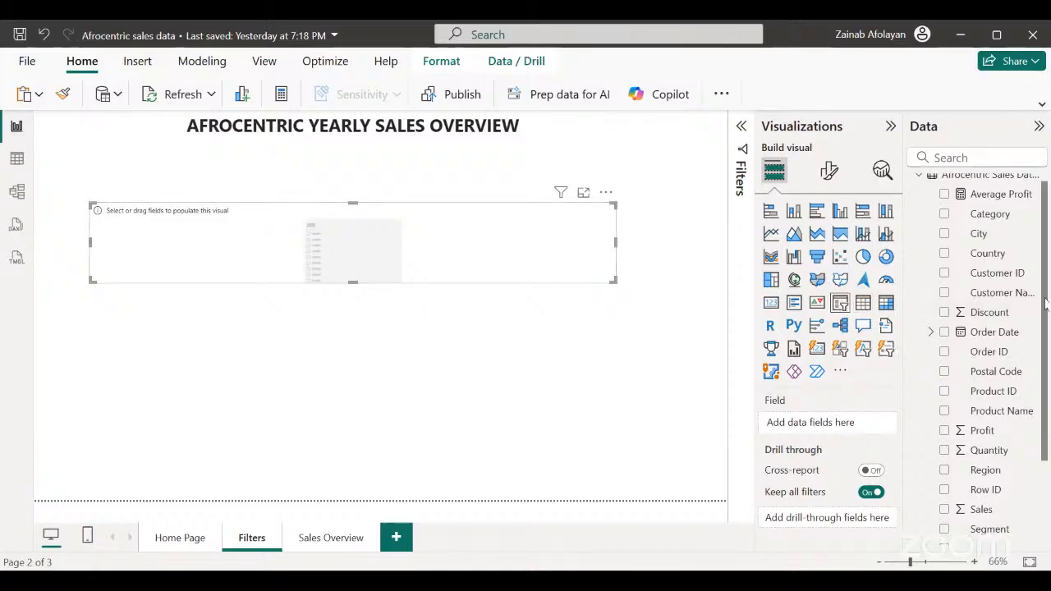
drag(1048, 278, 1048, 252)
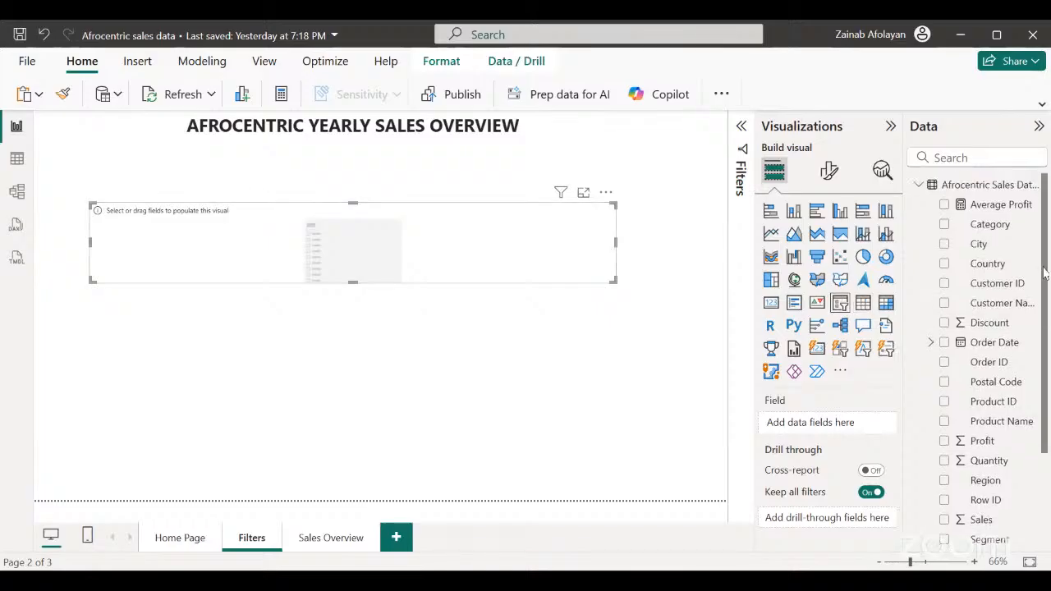
click(945, 225)
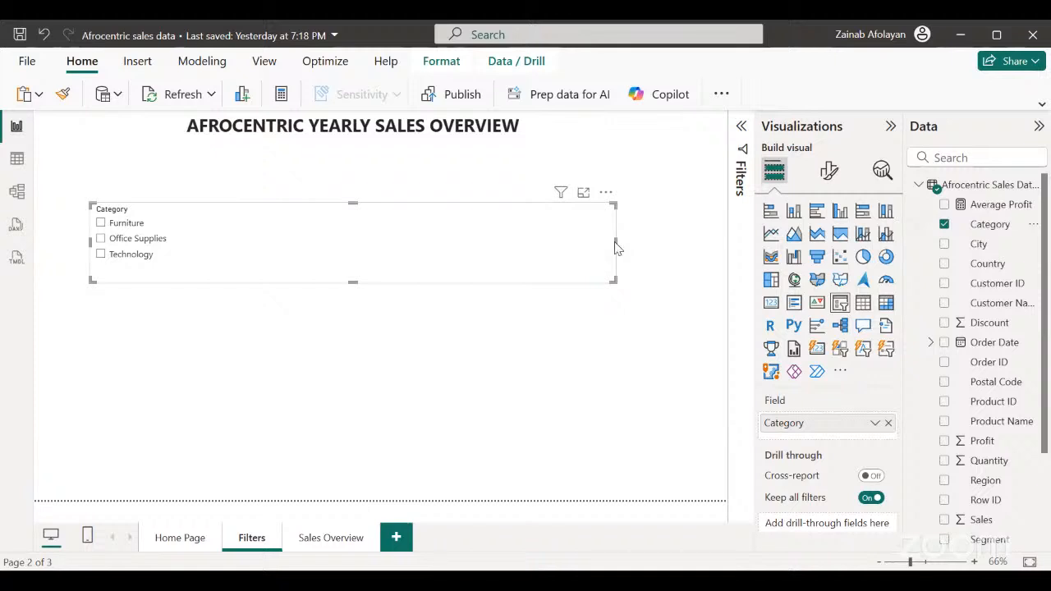
Narrow the Category slicer to fit its options and place it in the page's upper-left corner.
drag(614, 242, 395, 242)
drag(285, 238, 174, 244)
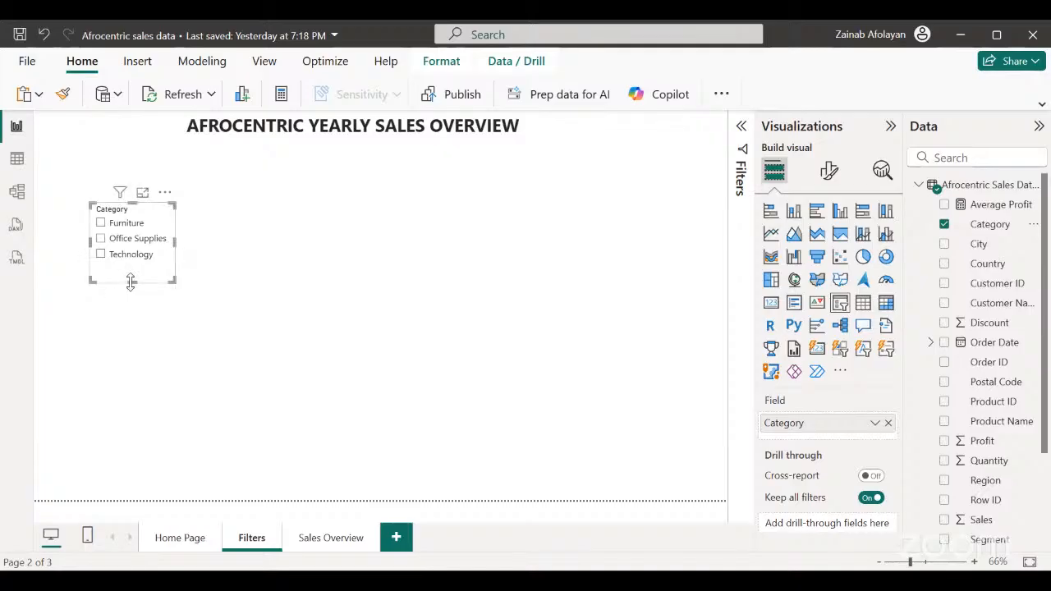
drag(131, 281, 100, 210)
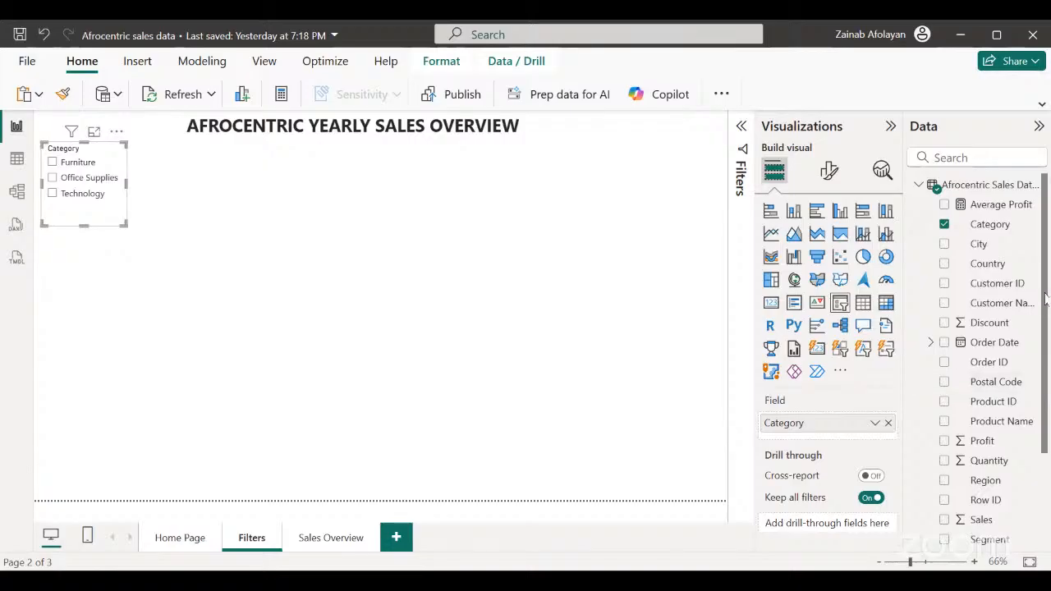
Add a State slicer below the Category slicer and stretch it from the Category slicer's lower edge almost to the page bottom.
drag(1046, 306, 1045, 422)
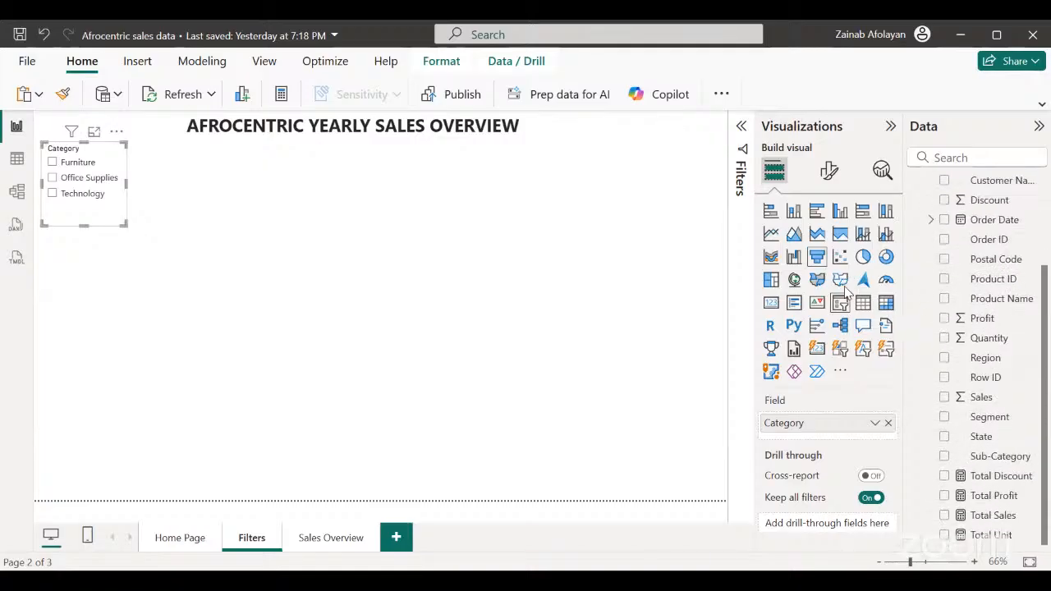
click(479, 335)
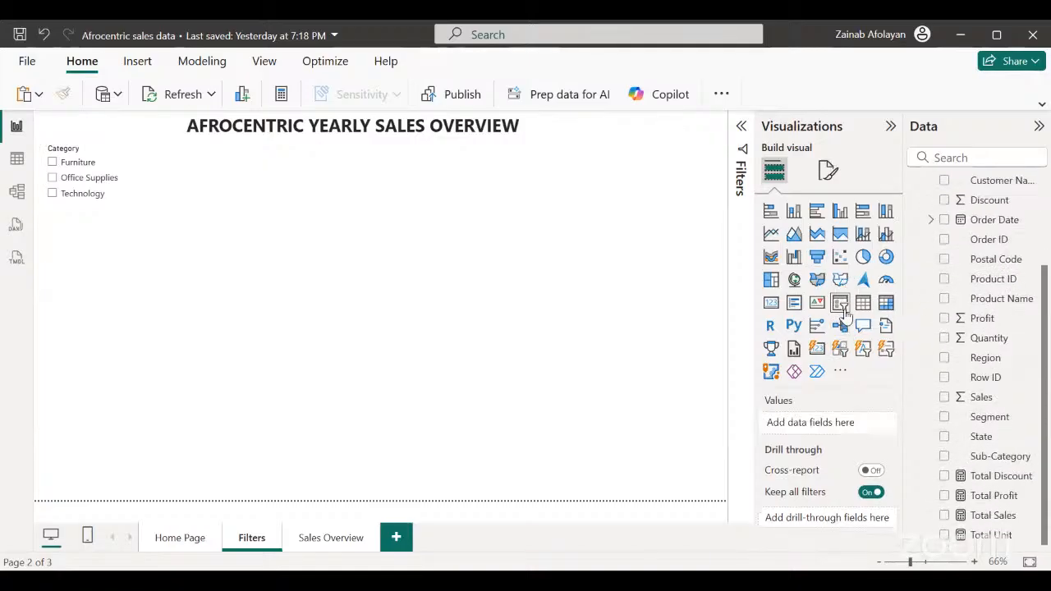
click(843, 311)
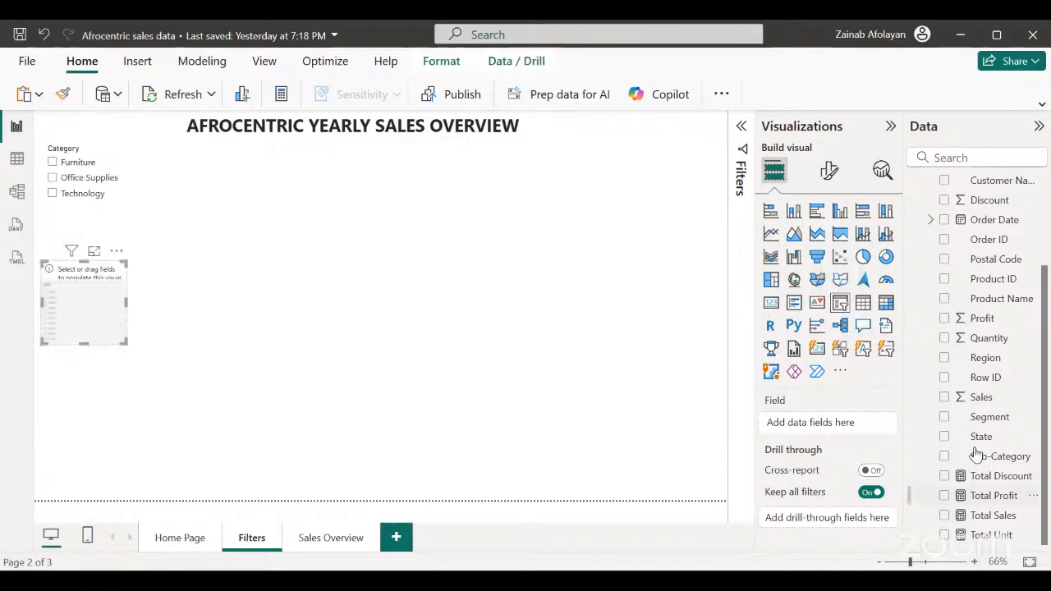
click(945, 436)
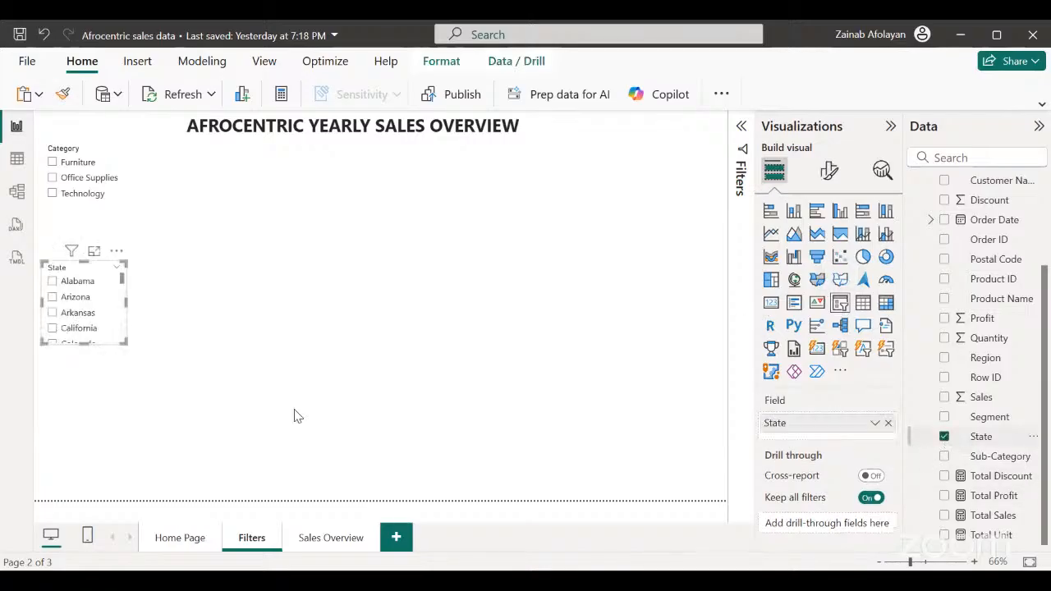
drag(84, 344, 85, 417)
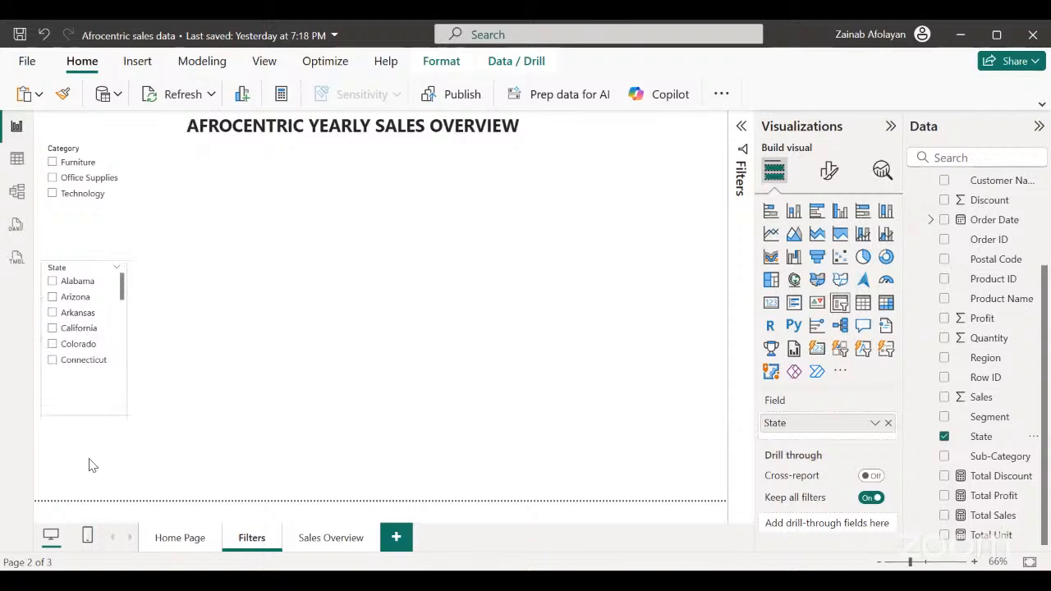
drag(90, 466, 92, 476)
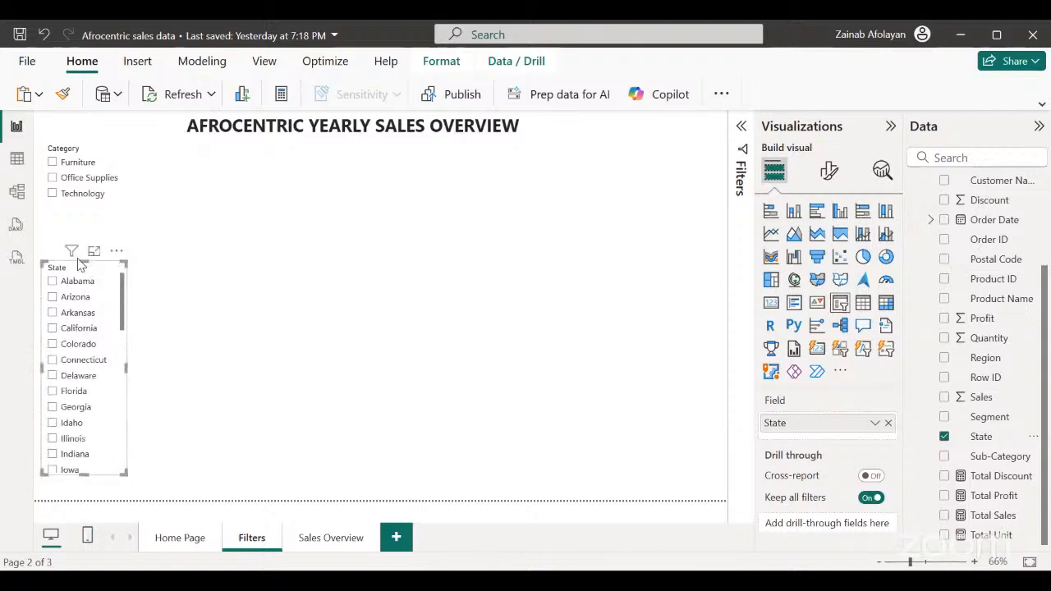
drag(82, 264, 82, 230)
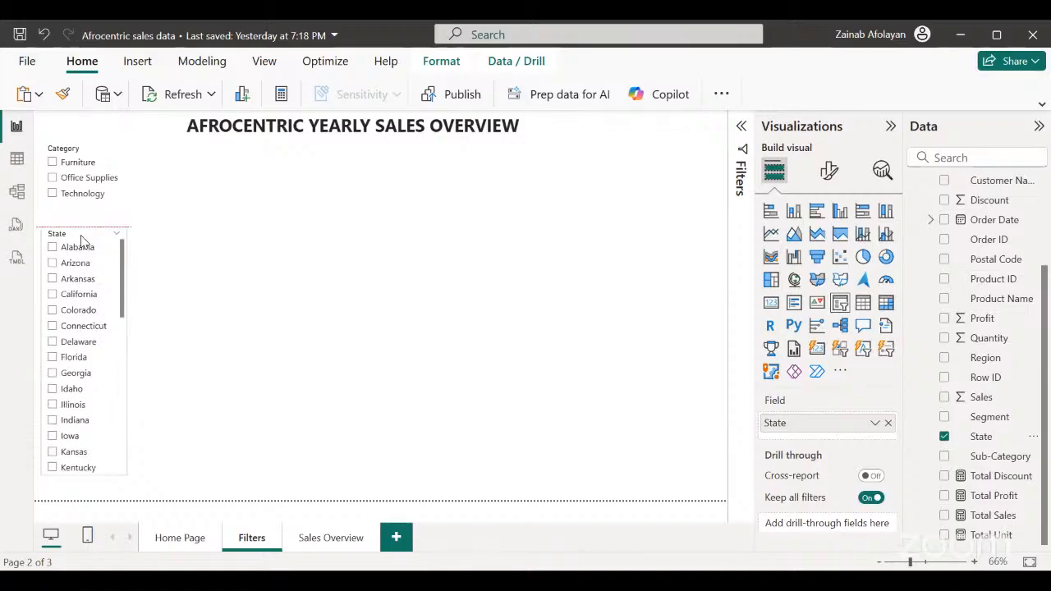
Slightly widen the Category and State slicers, with Kentucky selected in the State slicer.
click(115, 212)
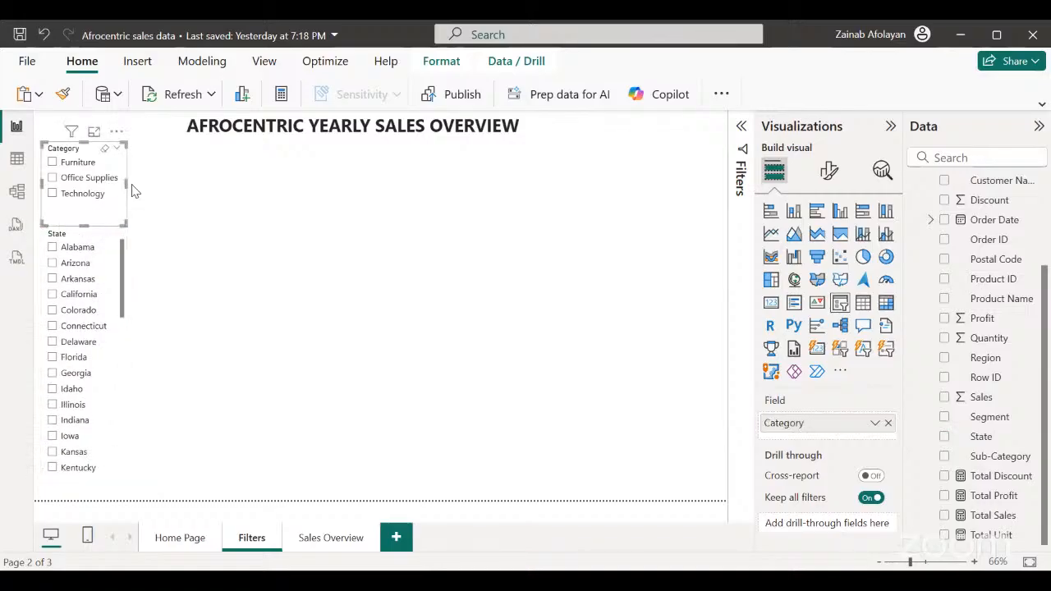
drag(125, 184, 144, 189)
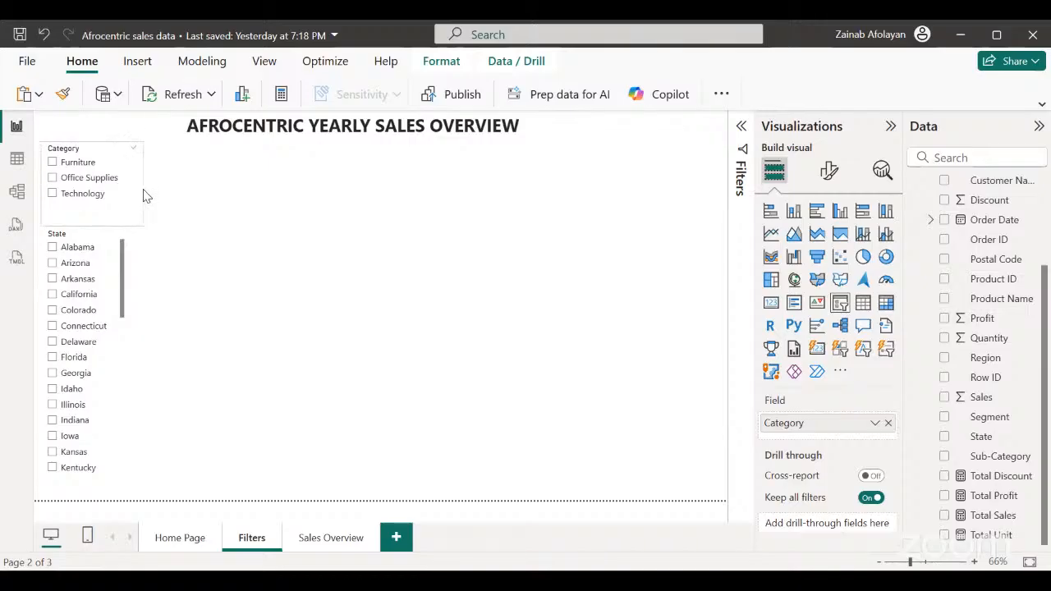
click(108, 475)
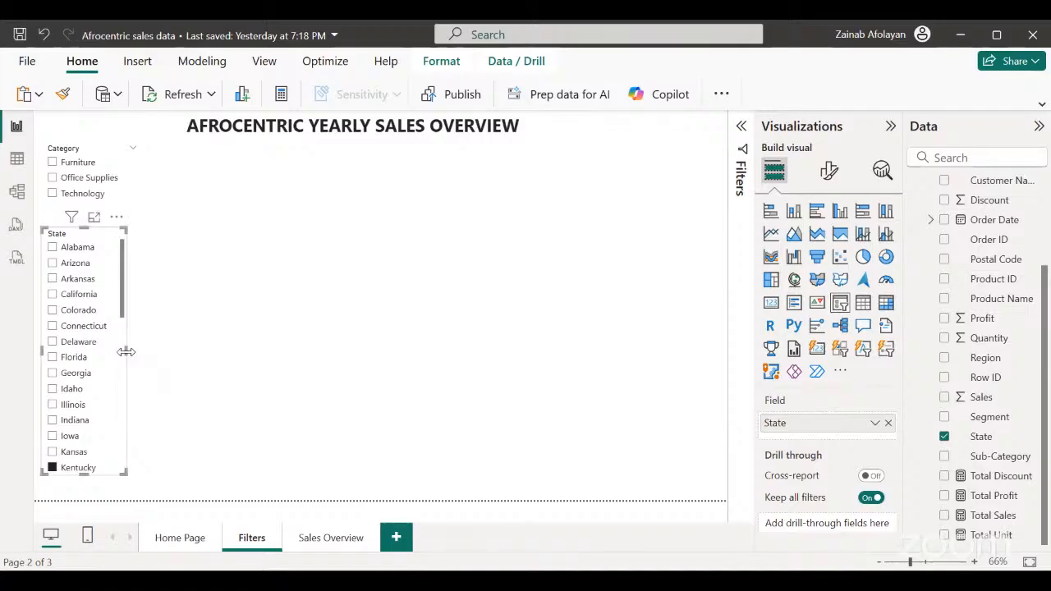
drag(126, 351, 138, 358)
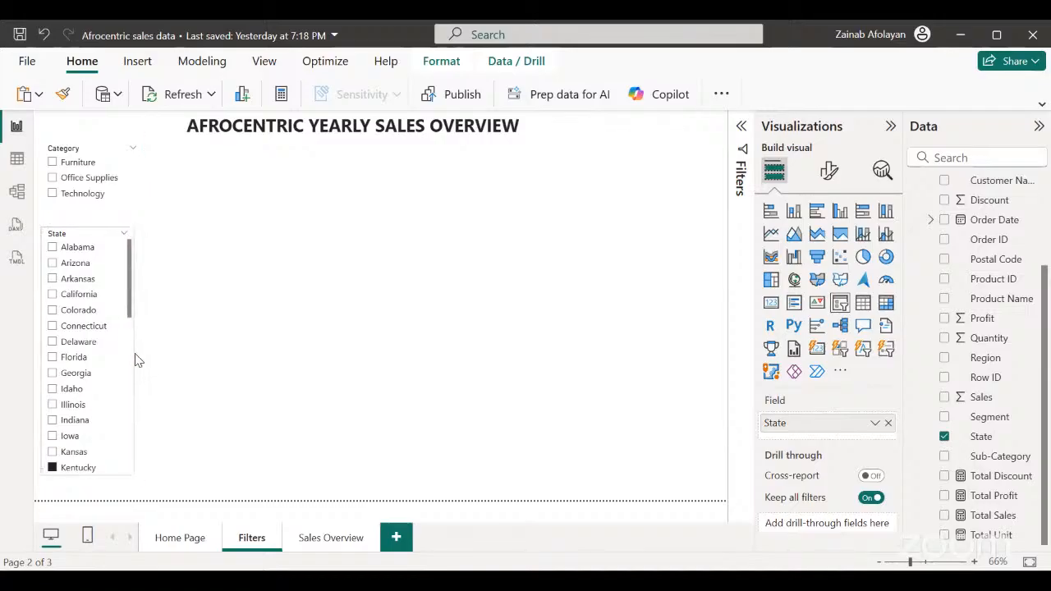
click(138, 360)
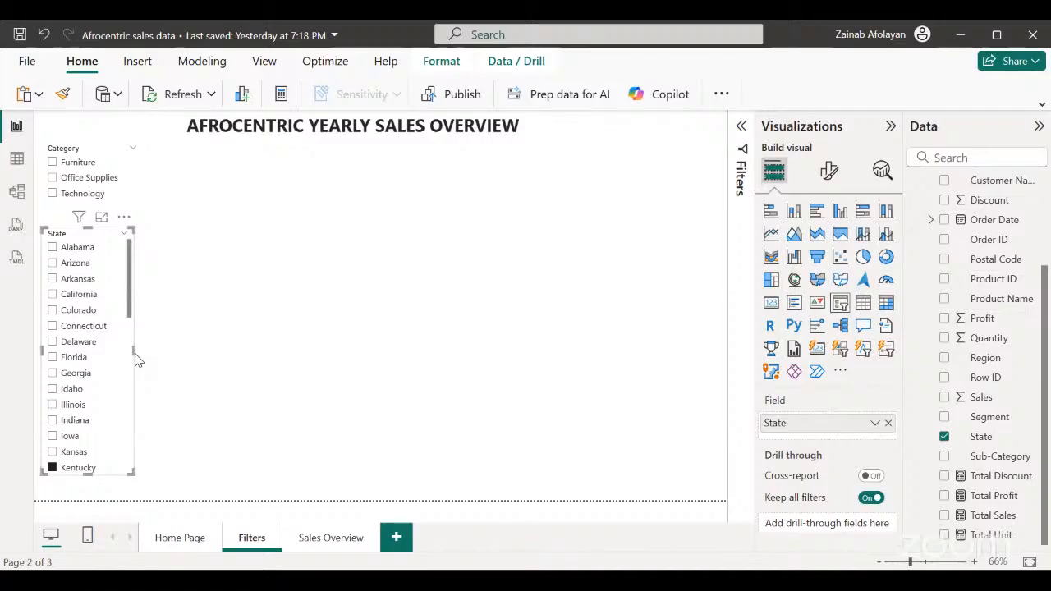
Add a narrow Order Date slicer to the right of the State slicer and set its end date to 7/23/2014.
click(218, 333)
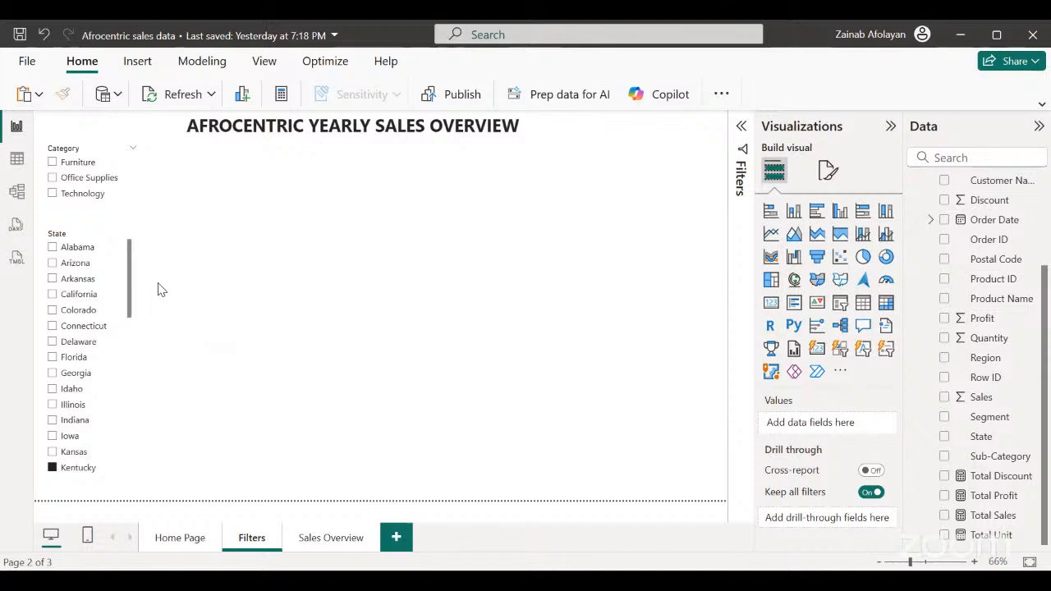
click(842, 305)
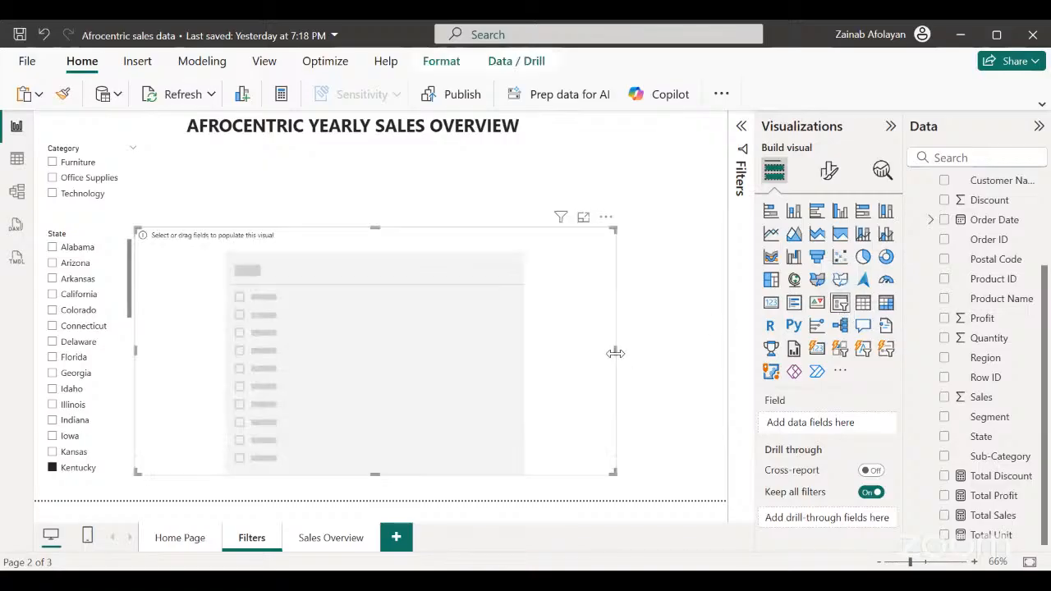
drag(616, 353, 240, 391)
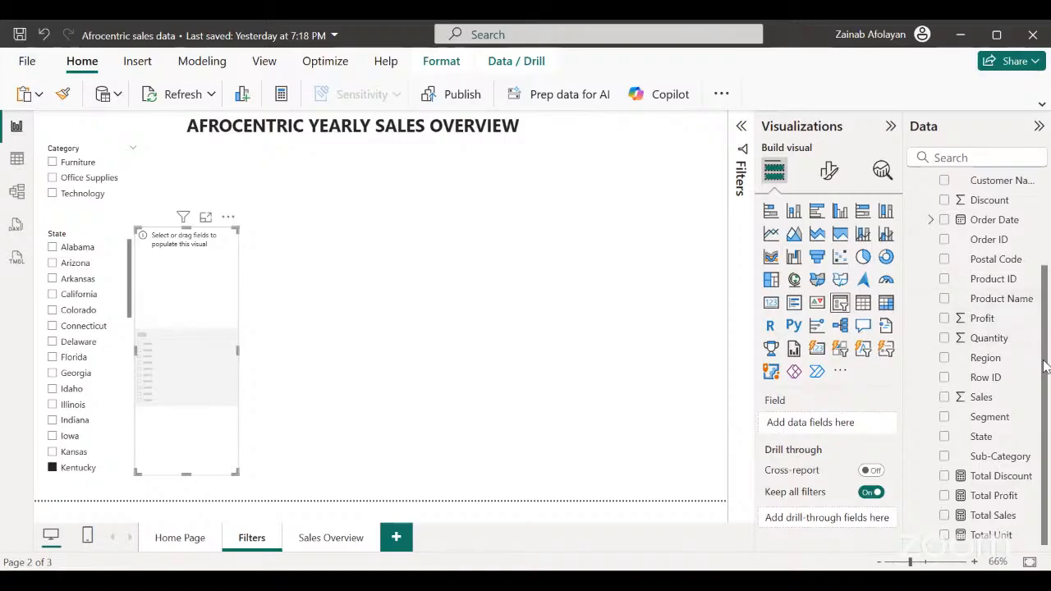
click(944, 220)
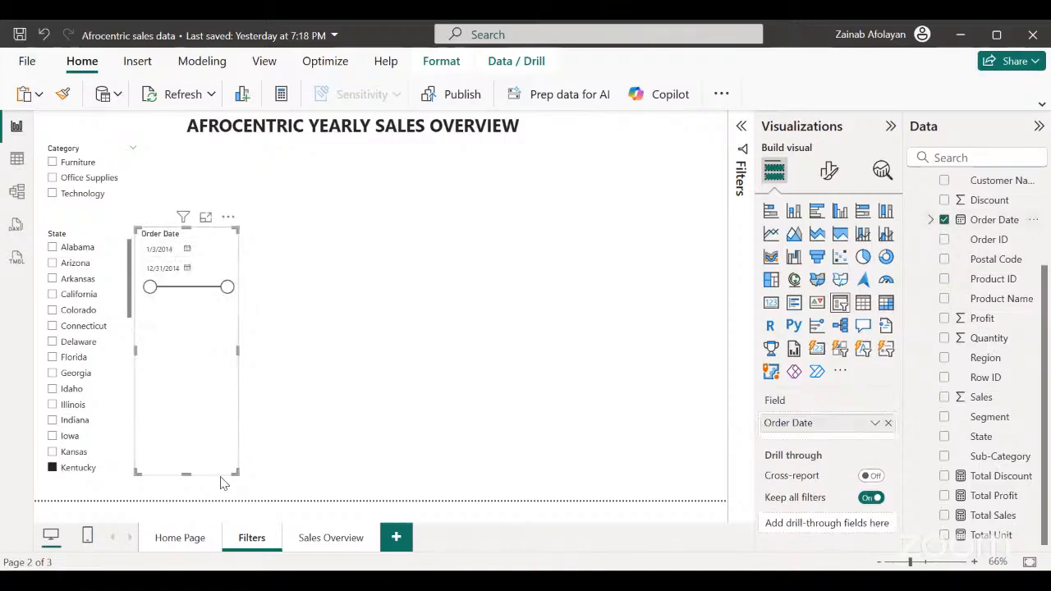
drag(227, 286, 195, 309)
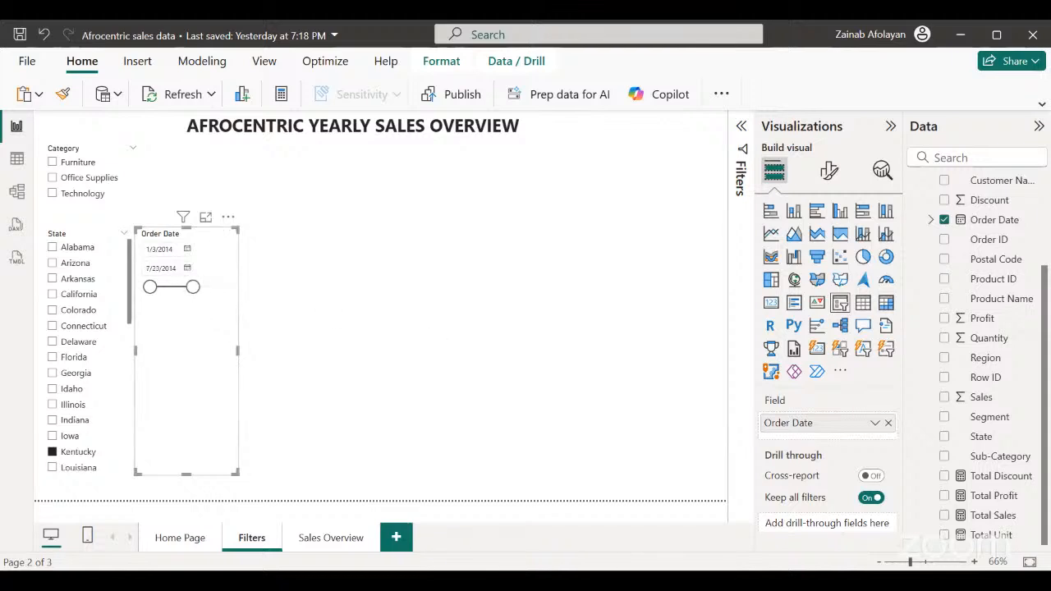
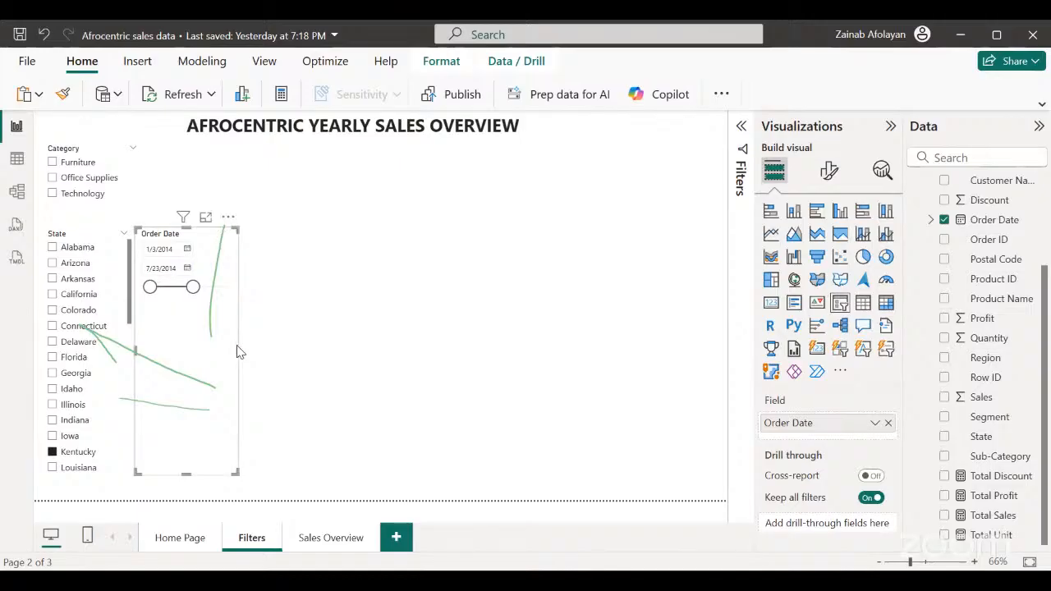
Move the Order Date slicer up beside the Category slicer and shorten it to about the Category slicer's height.
drag(237, 352, 255, 276)
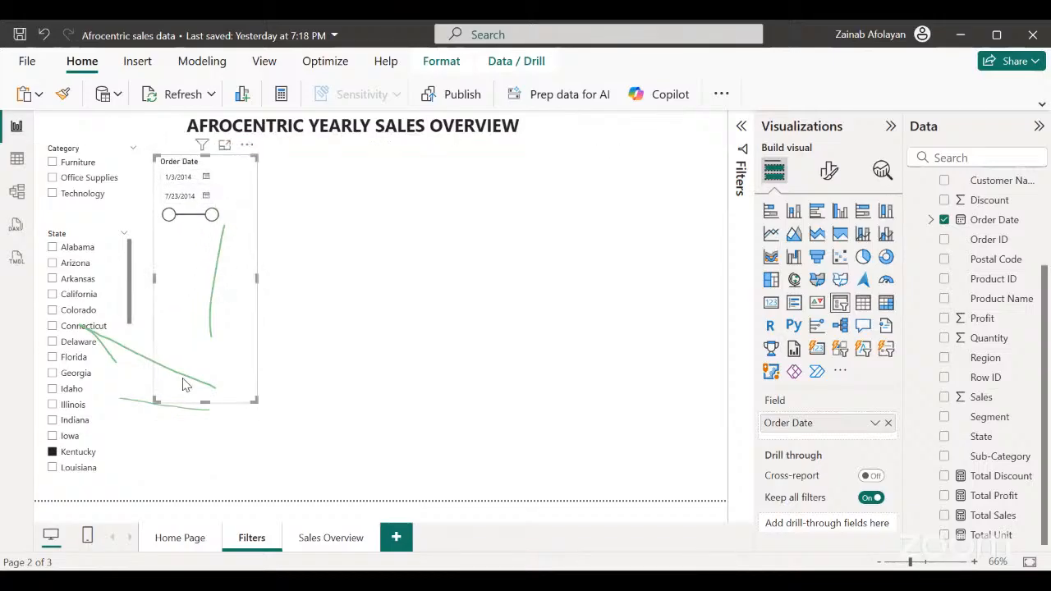
drag(205, 400, 204, 222)
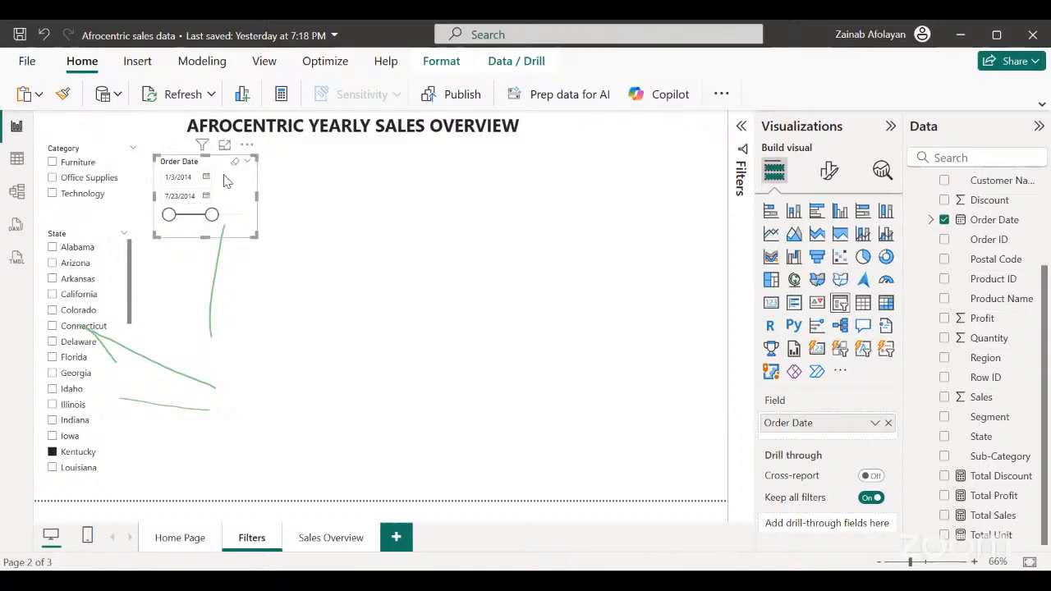
mouse_move(226, 180)
mouse_down()
mouse_move(232, 158)
mouse_move(229, 169)
mouse_up()
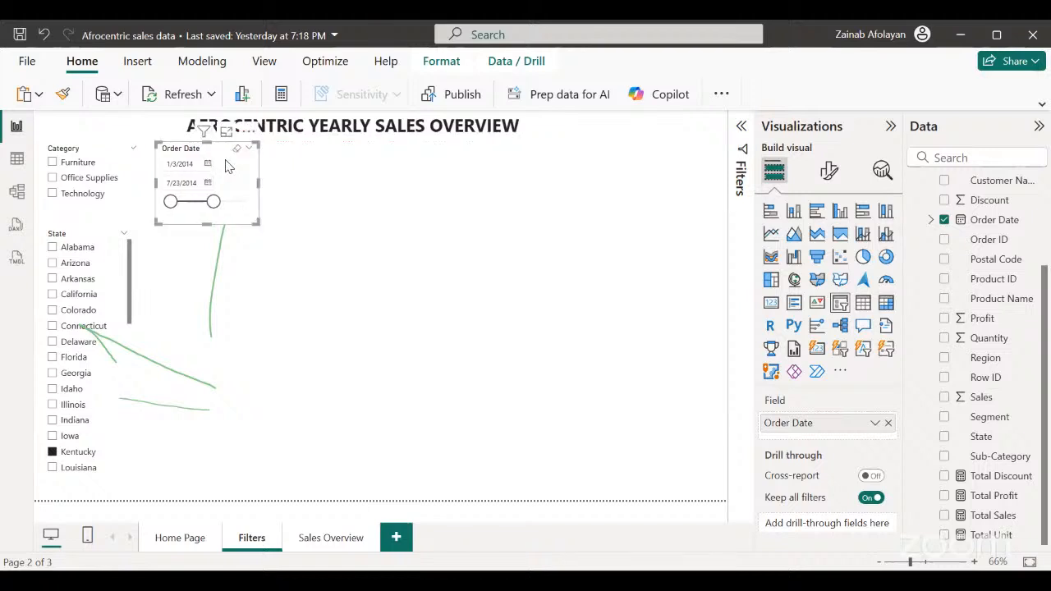
click(273, 355)
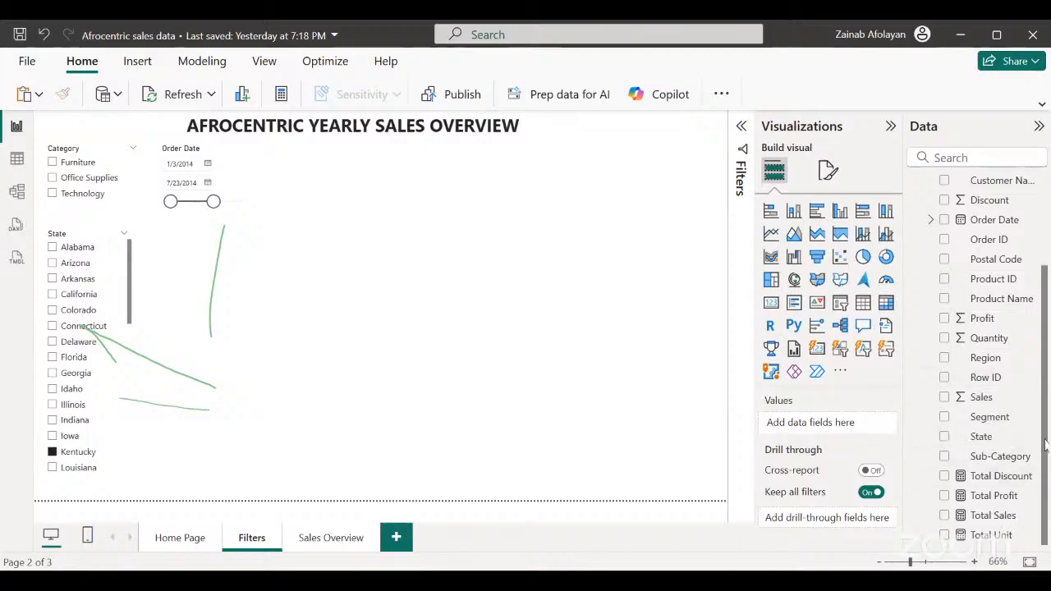
Add a Segment slicer directly below the Order Date slicer, beside the State slicer.
drag(1046, 490, 1045, 427)
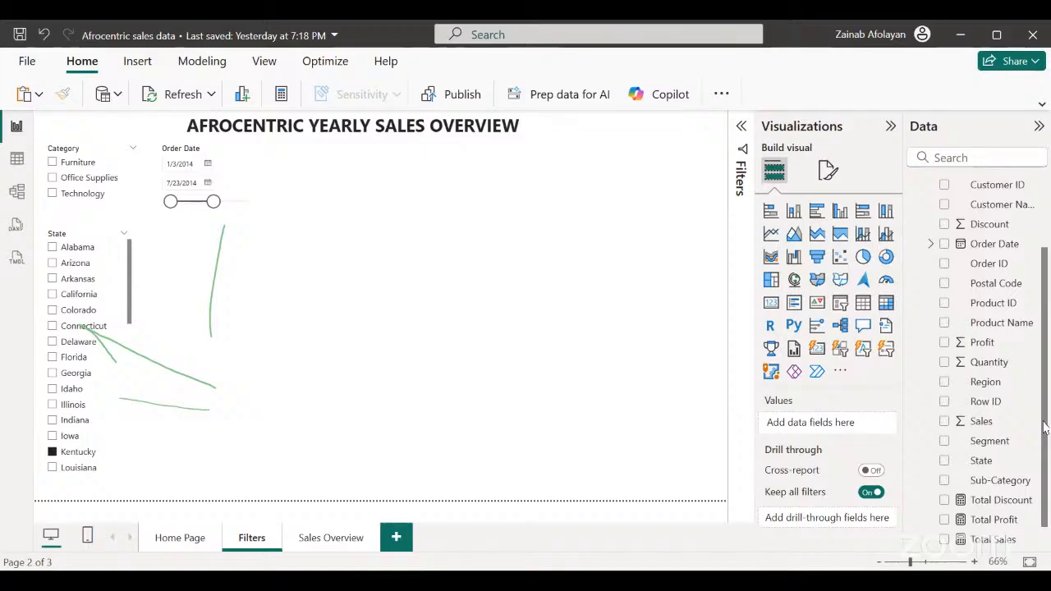
drag(1045, 427, 1041, 428)
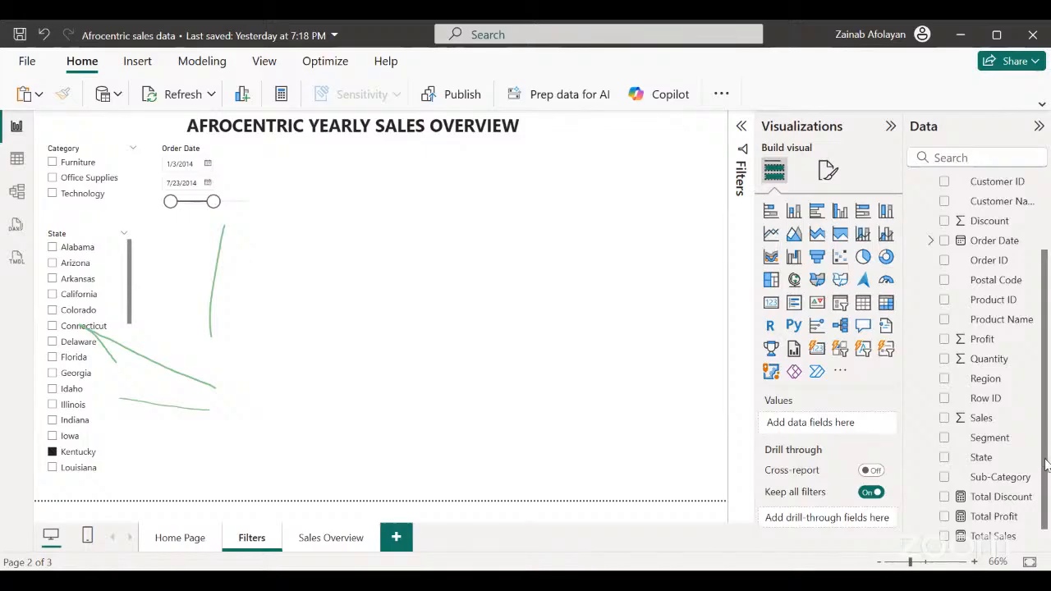
drag(1046, 465, 1048, 382)
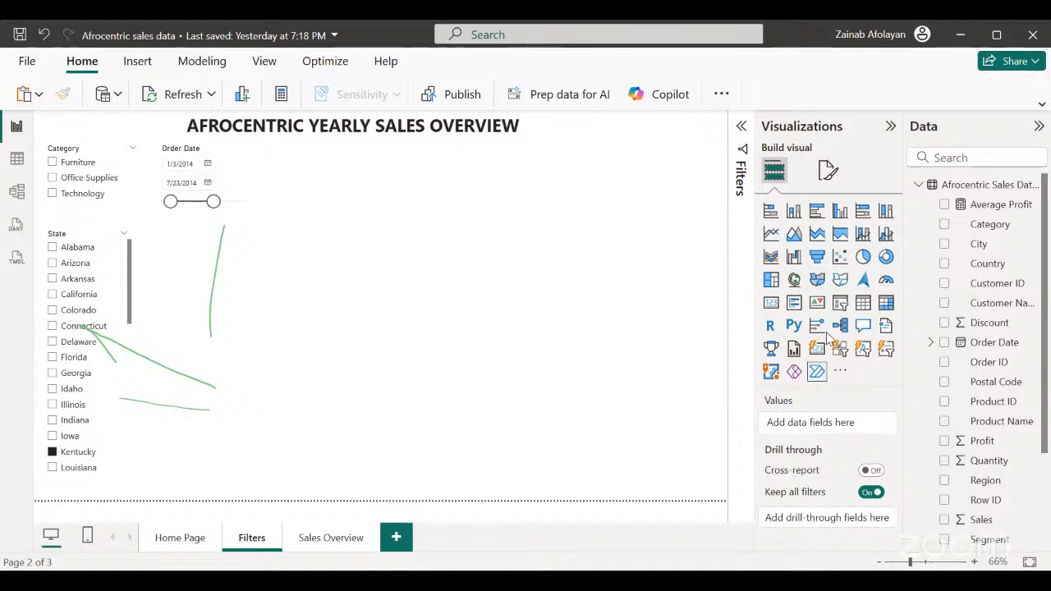
click(839, 304)
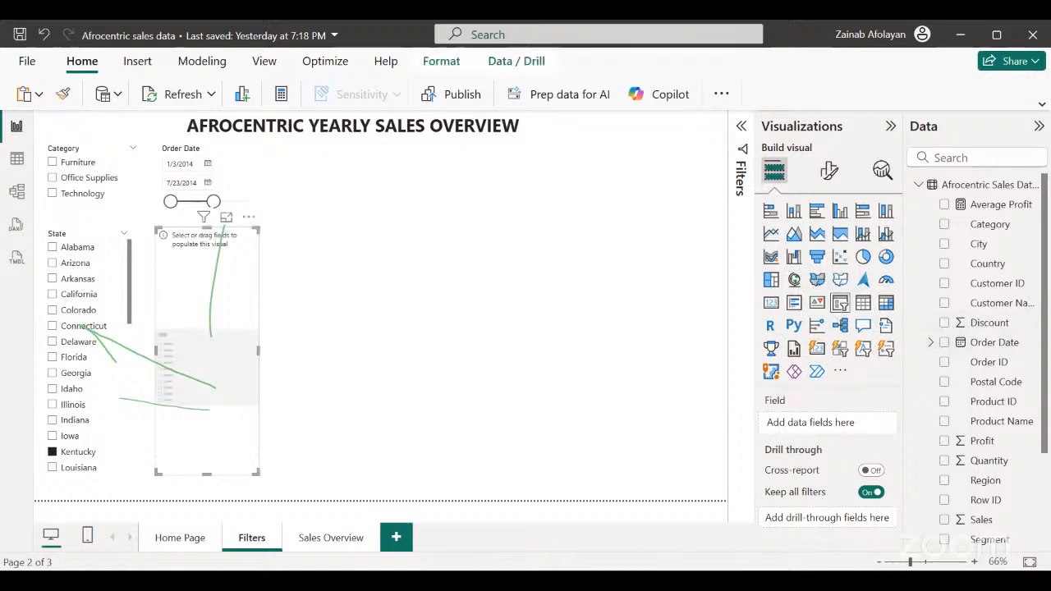
click(945, 542)
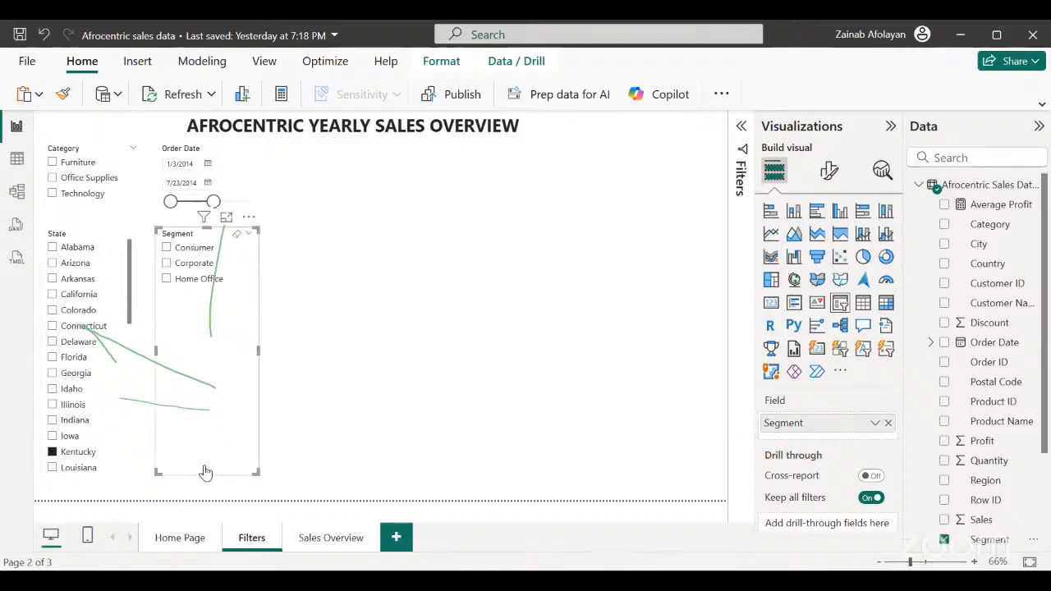
mouse_move(204, 475)
mouse_down()
mouse_move(189, 415)
mouse_move(191, 478)
mouse_up()
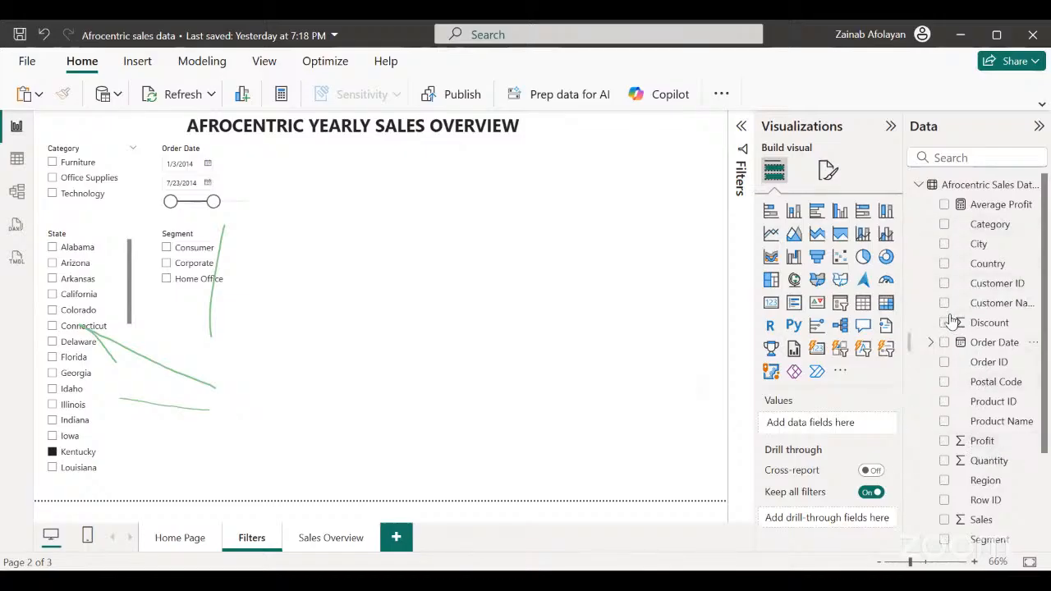
Add a Product Name slicer to the right of the Order Date slicer.
click(840, 303)
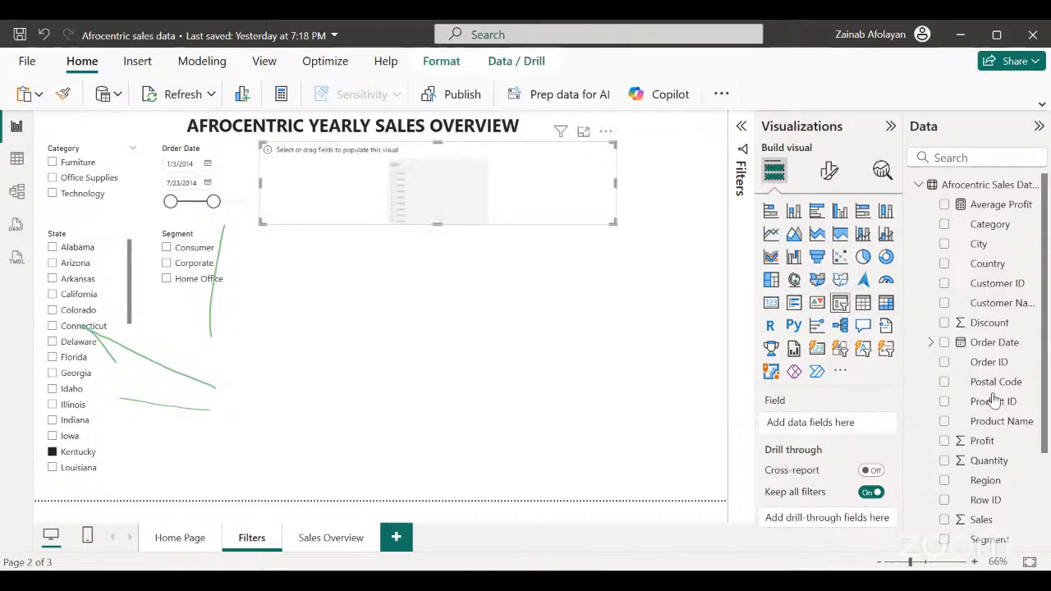
click(944, 540)
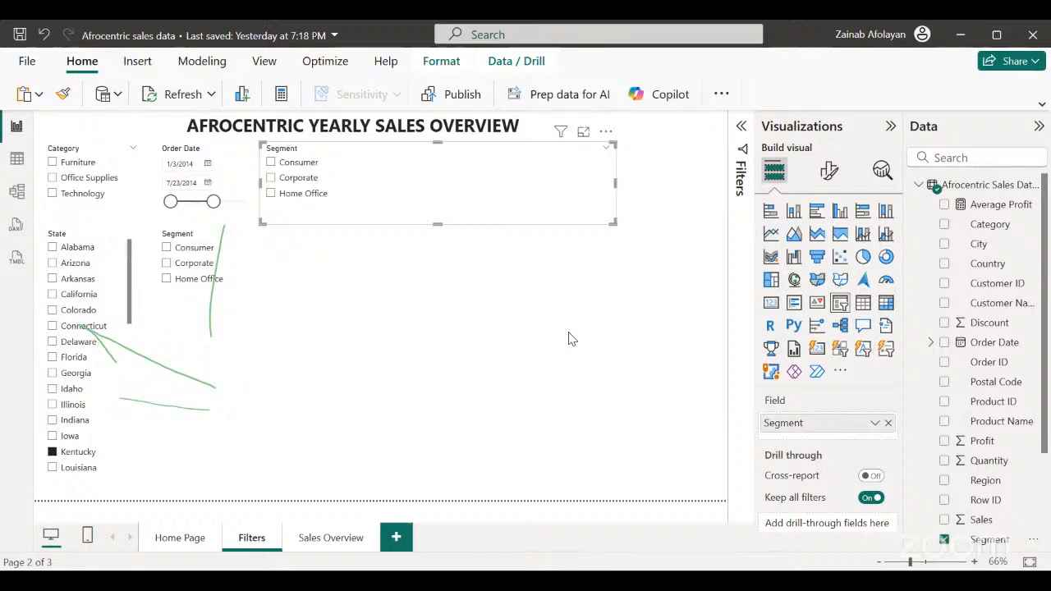
click(945, 539)
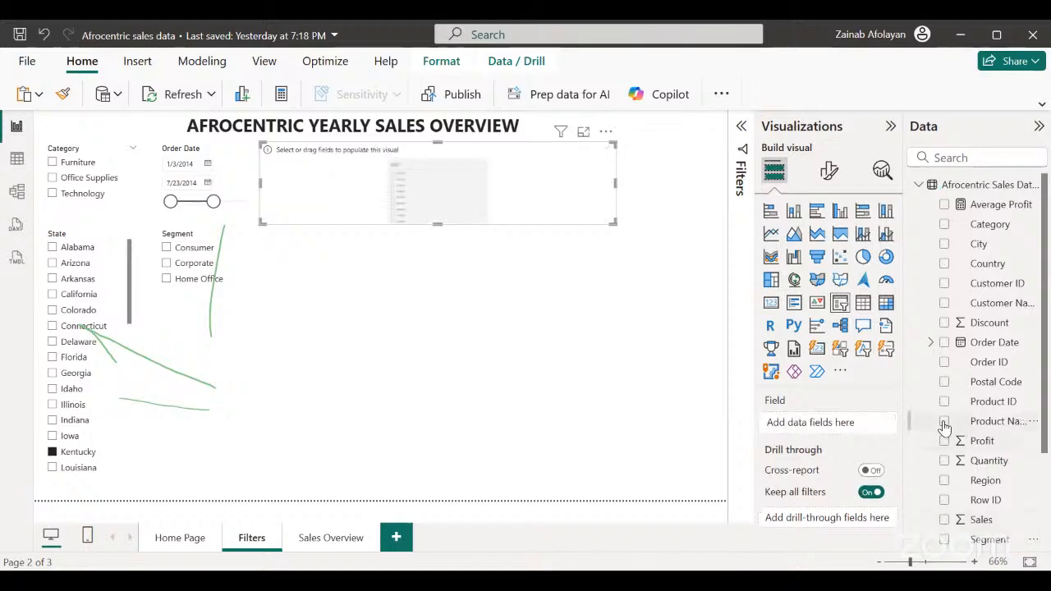
click(944, 422)
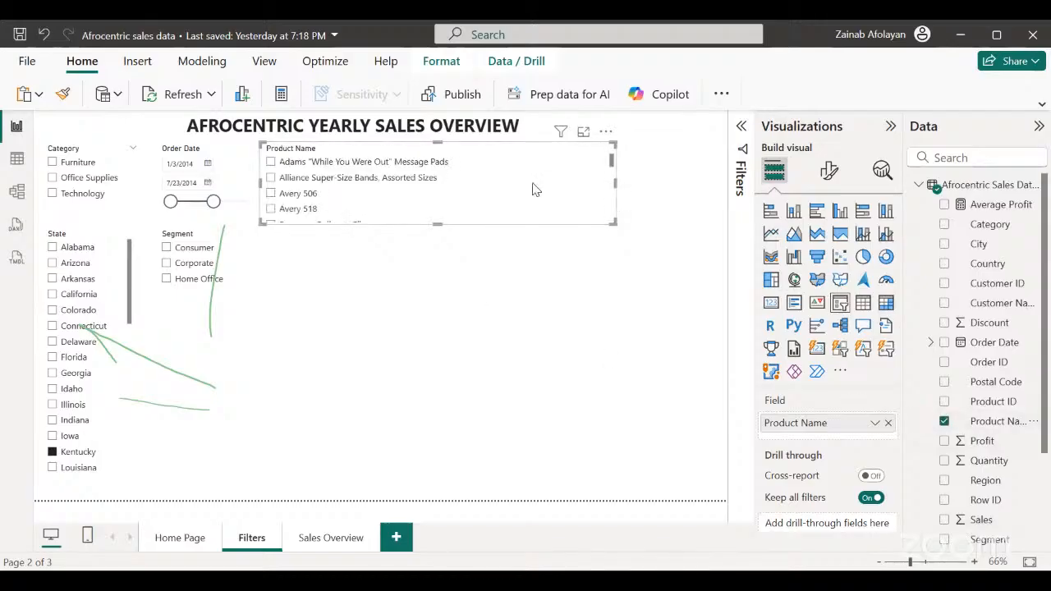
Narrow the Product Name slicer to fit its product names and extend it downward to show more of them.
drag(532, 190, 495, 187)
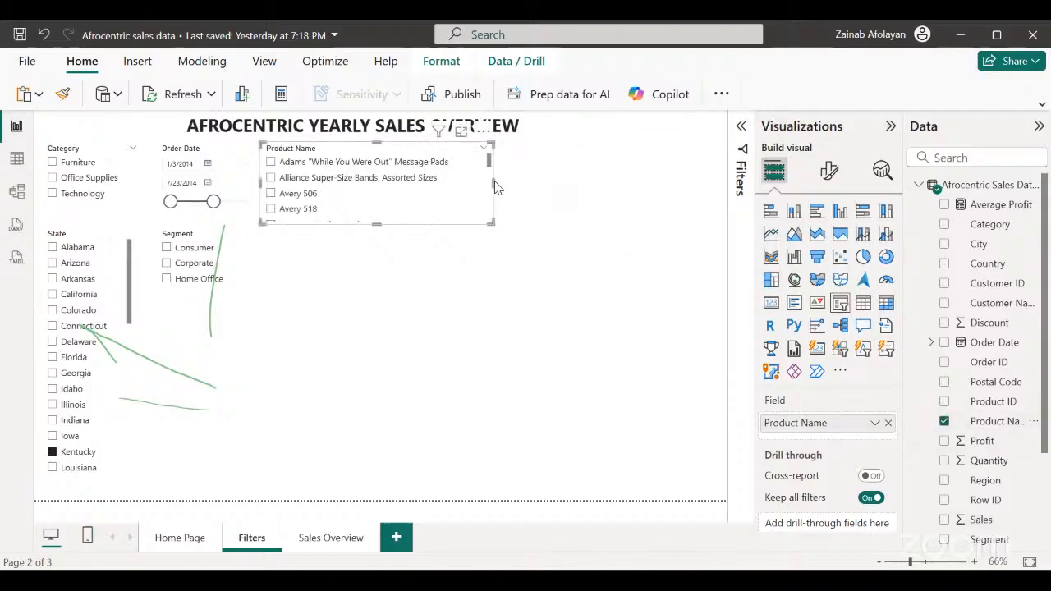
click(378, 232)
click(380, 220)
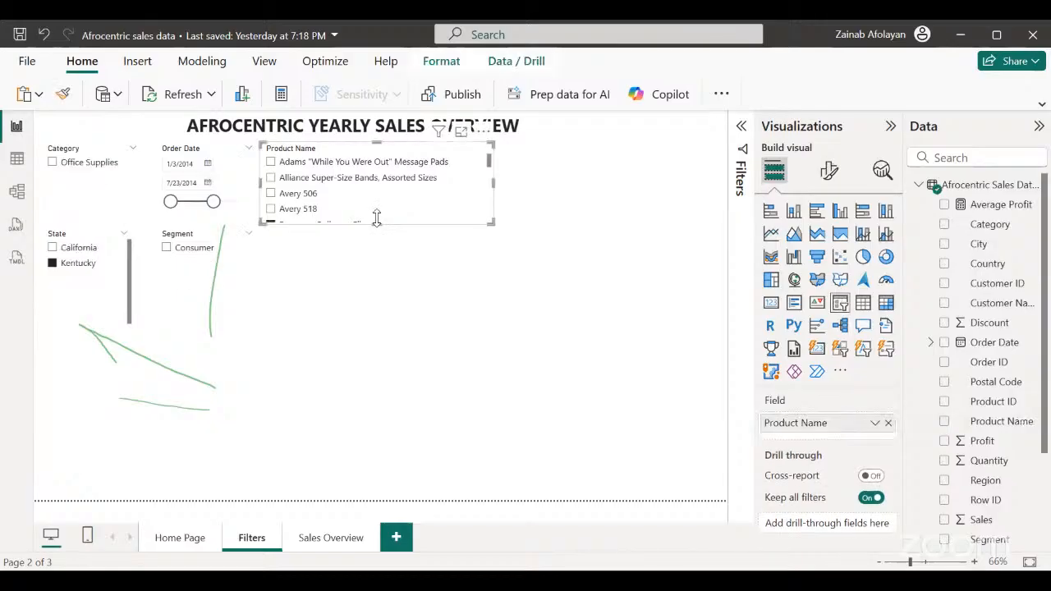
drag(376, 224, 392, 421)
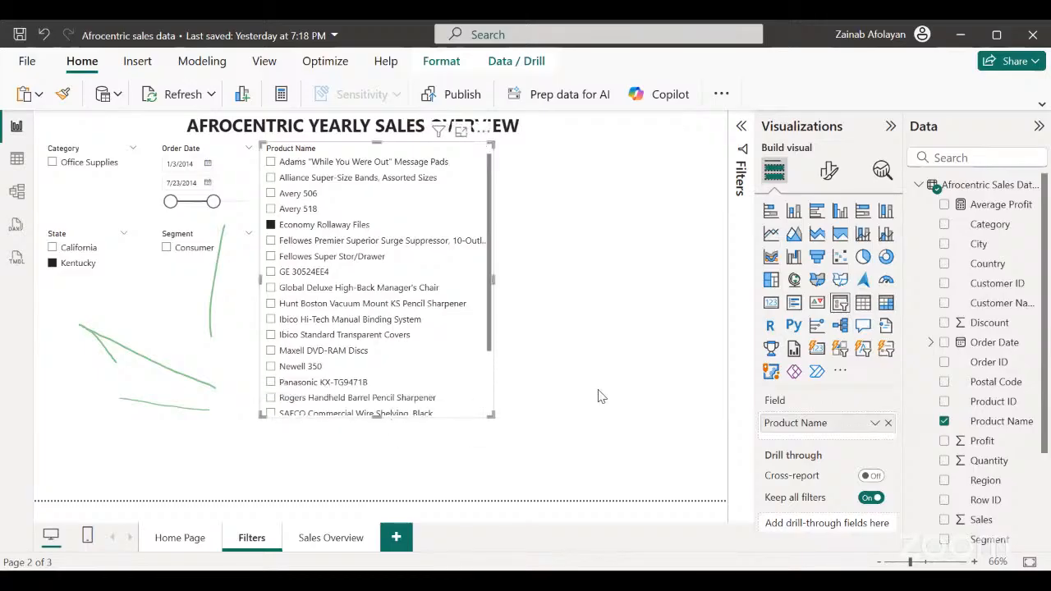
click(597, 396)
click(95, 285)
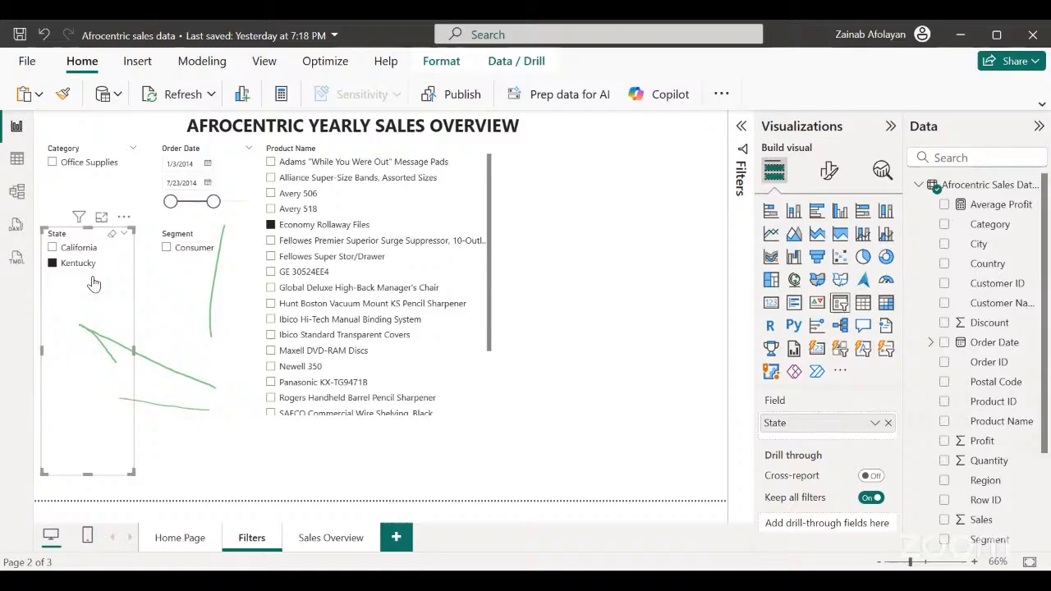
click(209, 314)
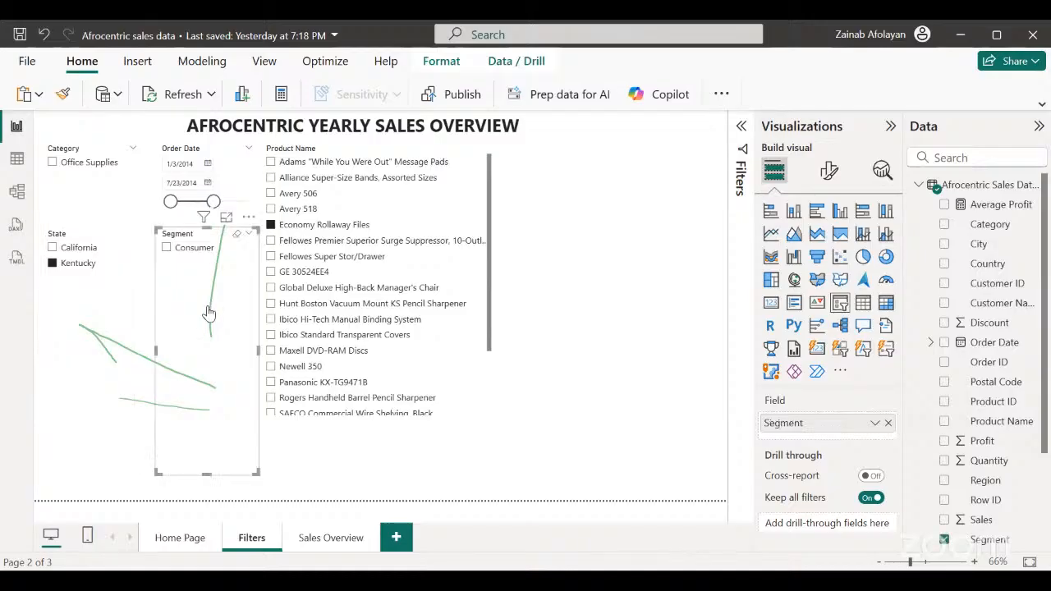
click(113, 189)
click(557, 268)
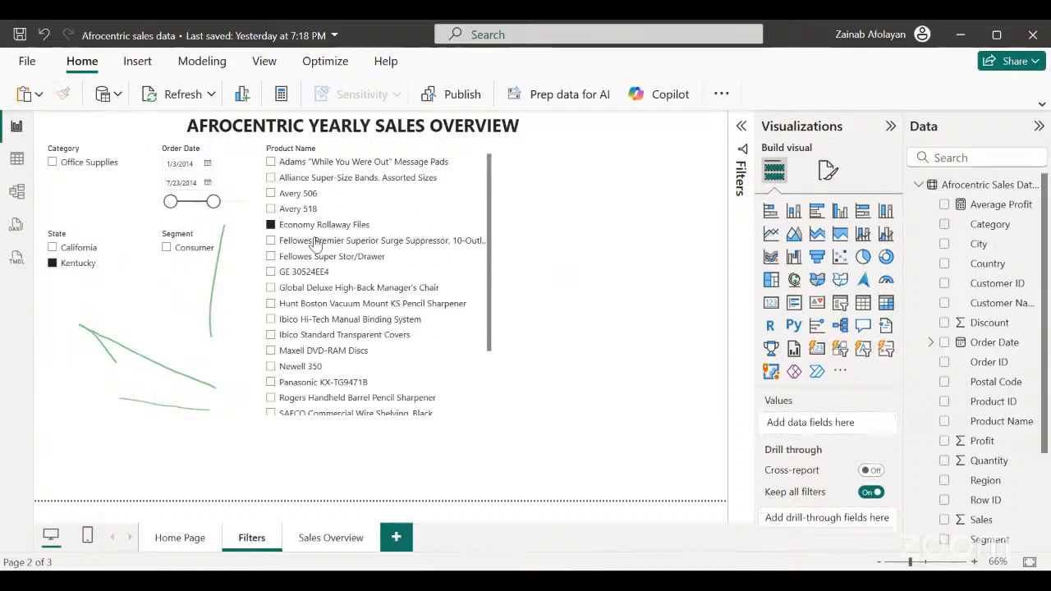
Turn on a black visual border for the Category slicer.
click(110, 183)
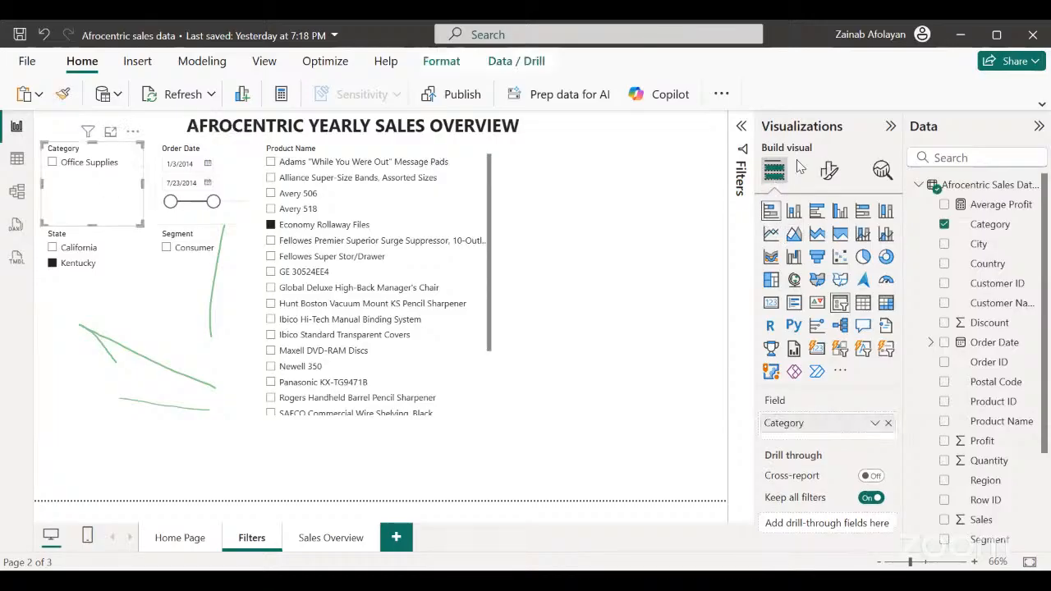
click(829, 170)
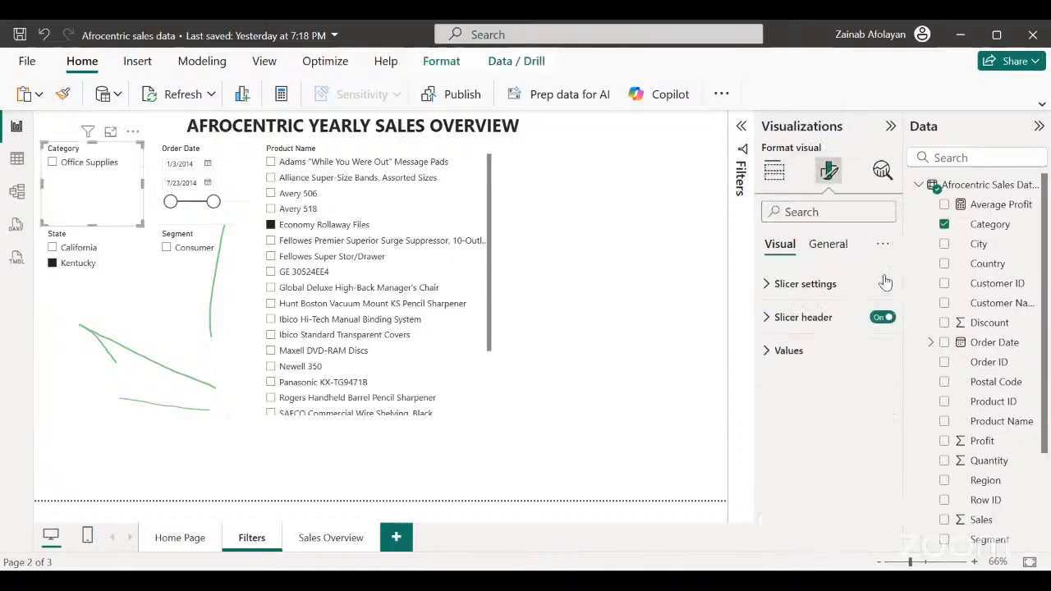
click(810, 246)
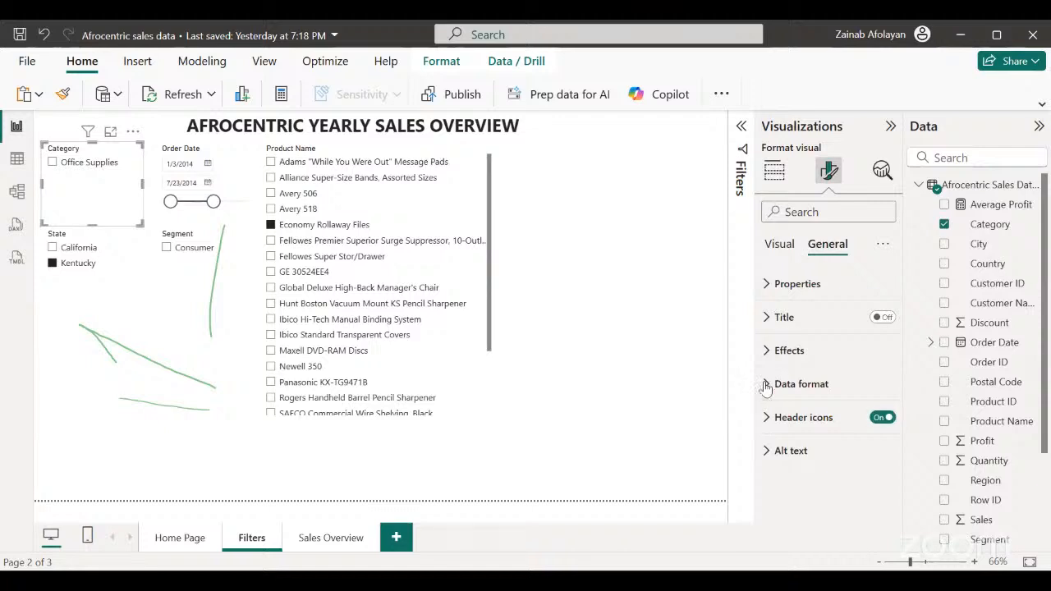
click(767, 353)
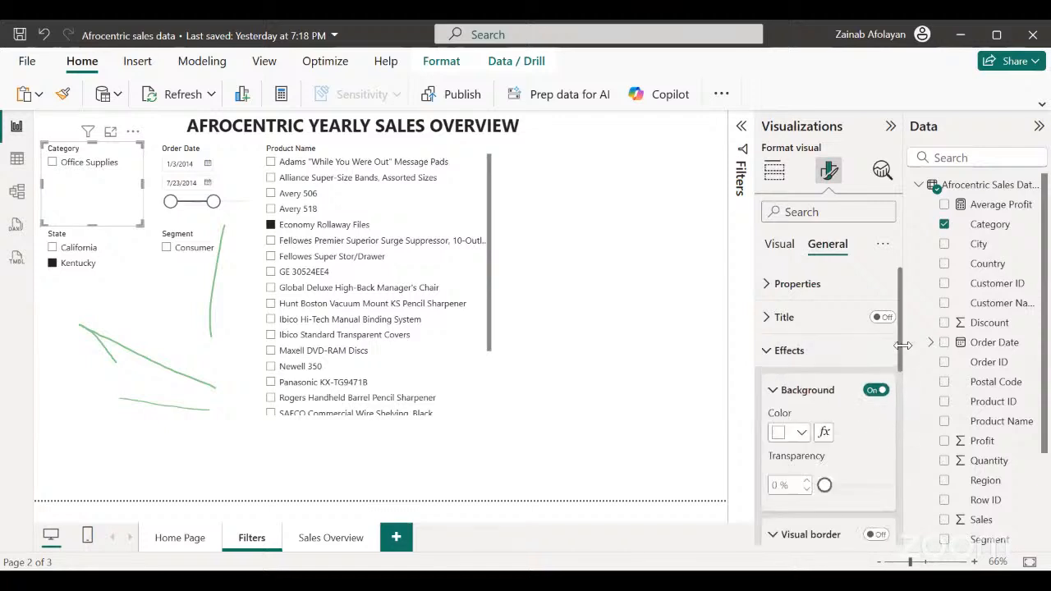
drag(903, 353, 902, 408)
click(875, 384)
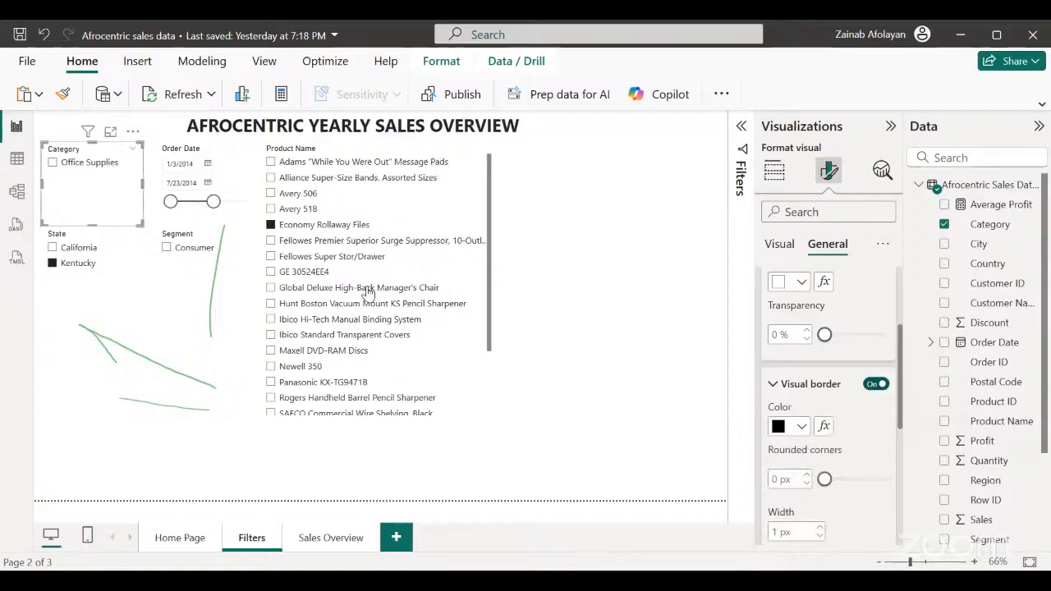
Turn on black visual borders for the State, Segment, Product Name and Order Date slicers.
click(125, 275)
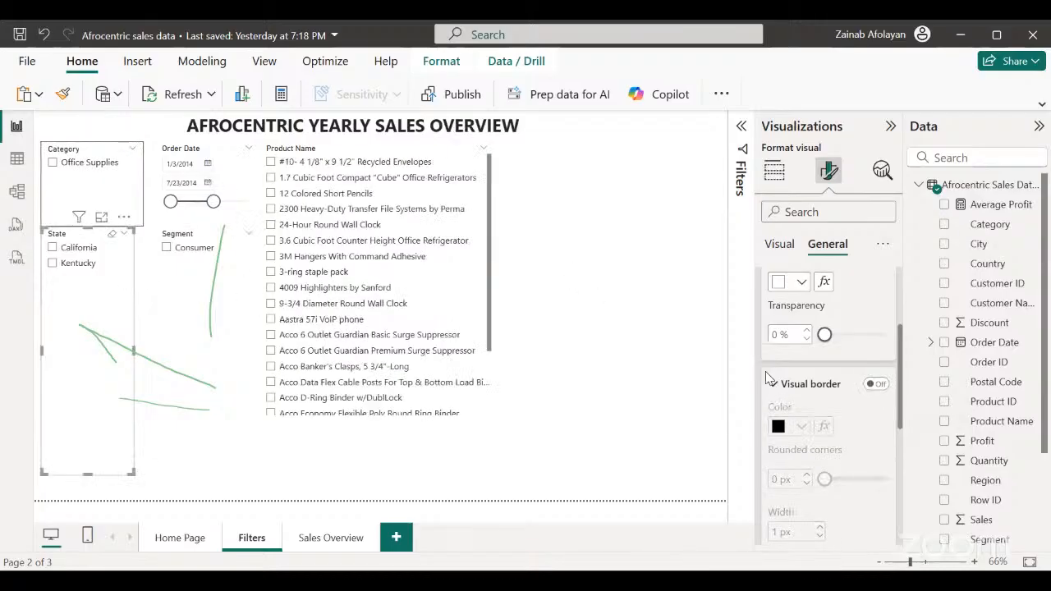
click(878, 386)
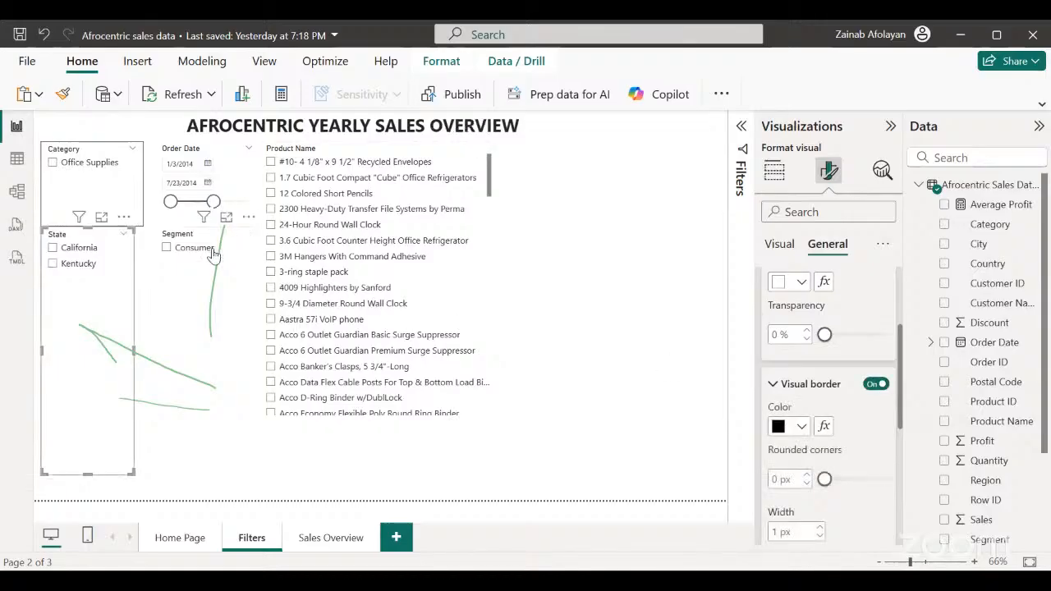
click(217, 308)
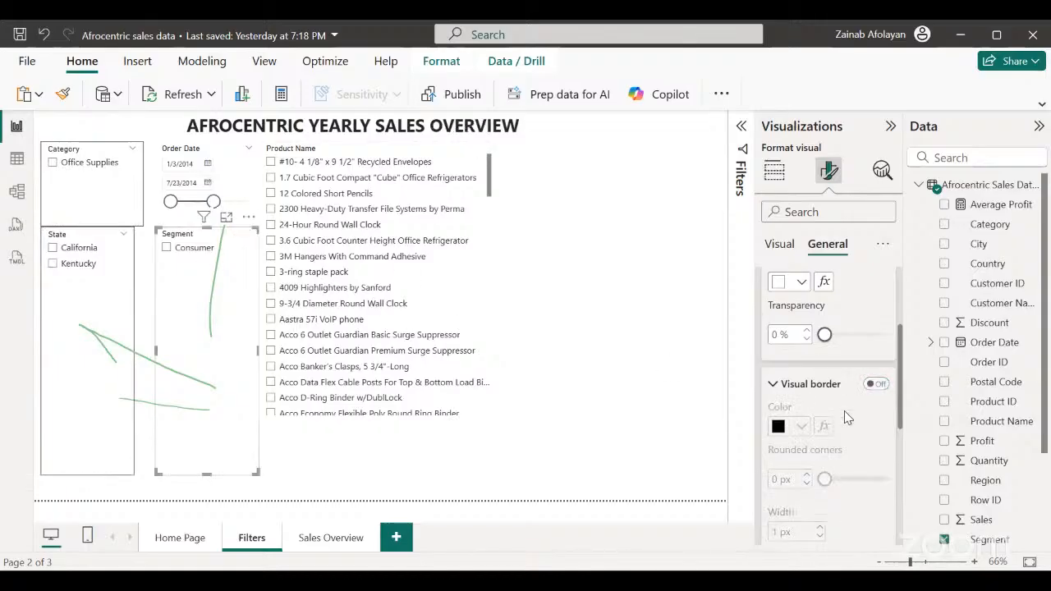
click(879, 386)
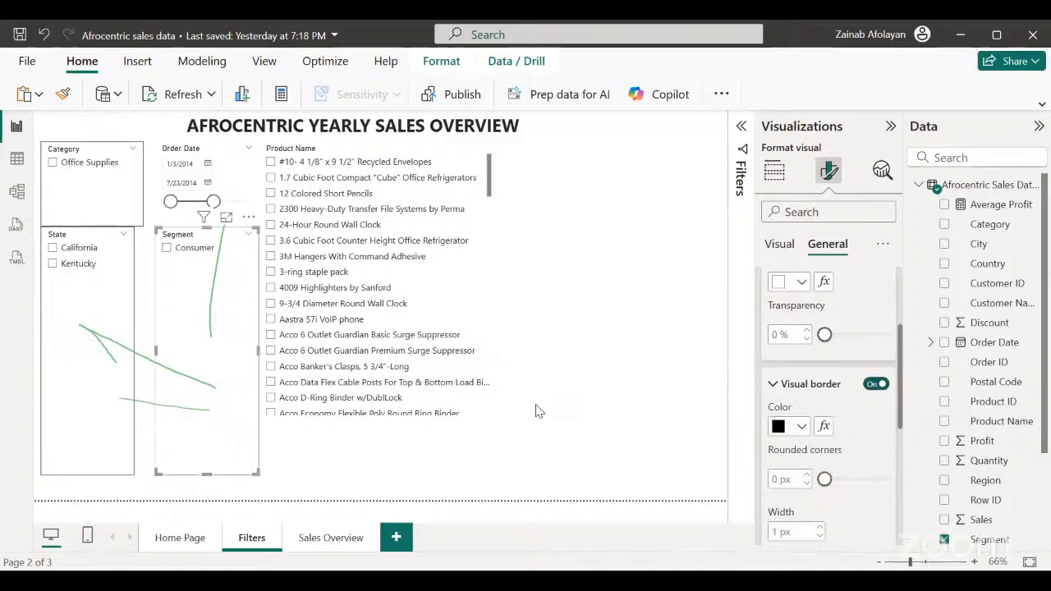
click(476, 415)
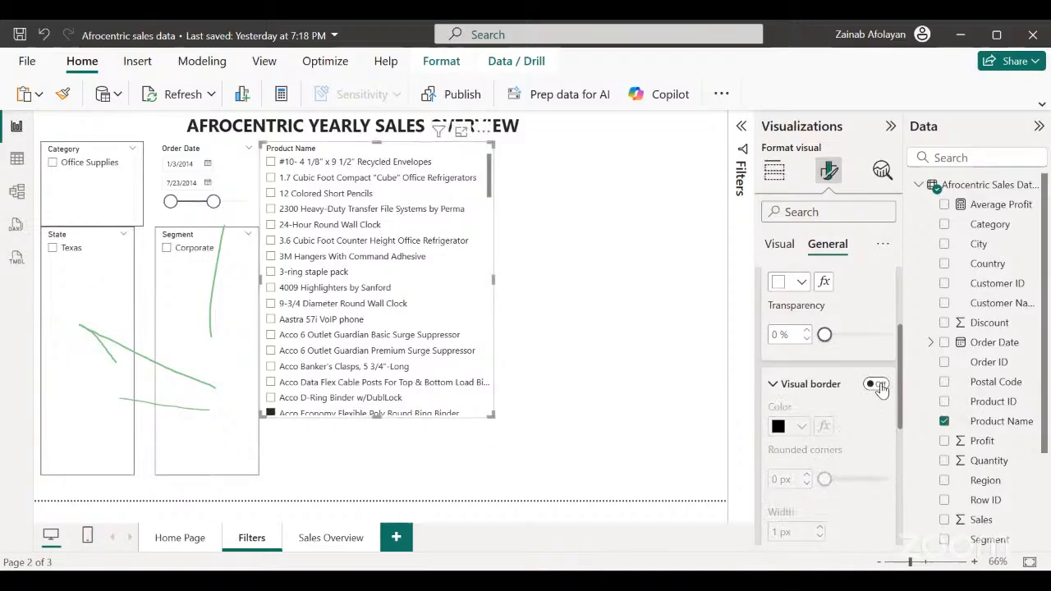
click(877, 384)
click(238, 152)
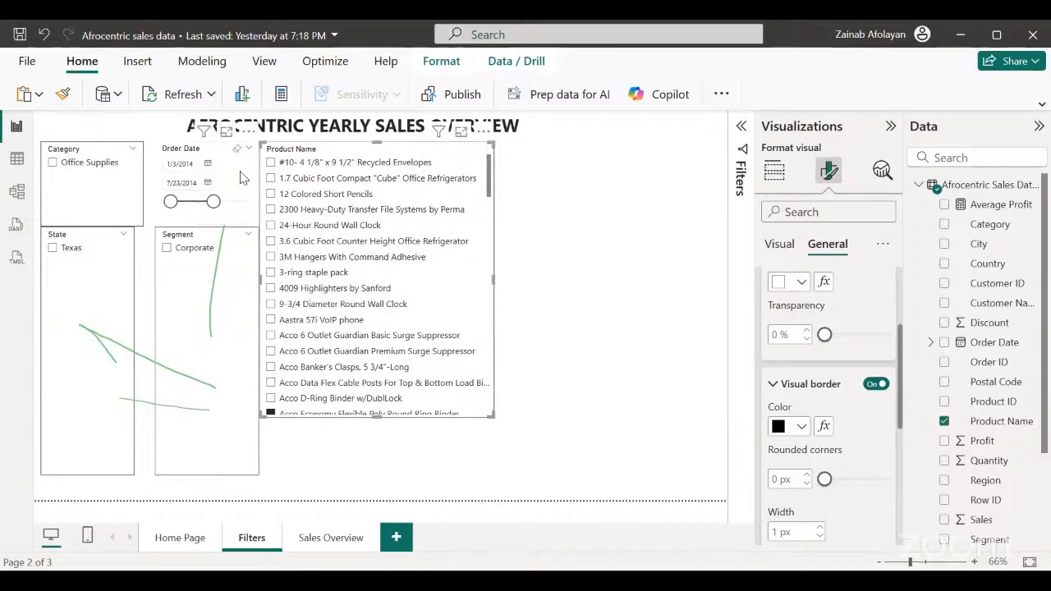
click(879, 385)
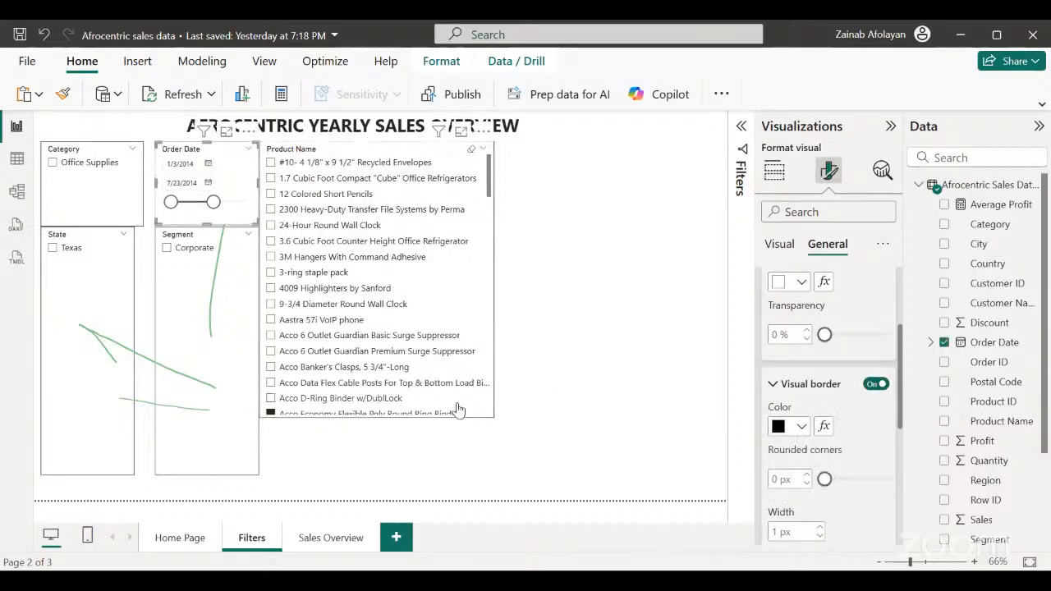
Move the Product Name slicer to the page's right edge and stretch it down almost to the page bottom.
drag(457, 408, 683, 408)
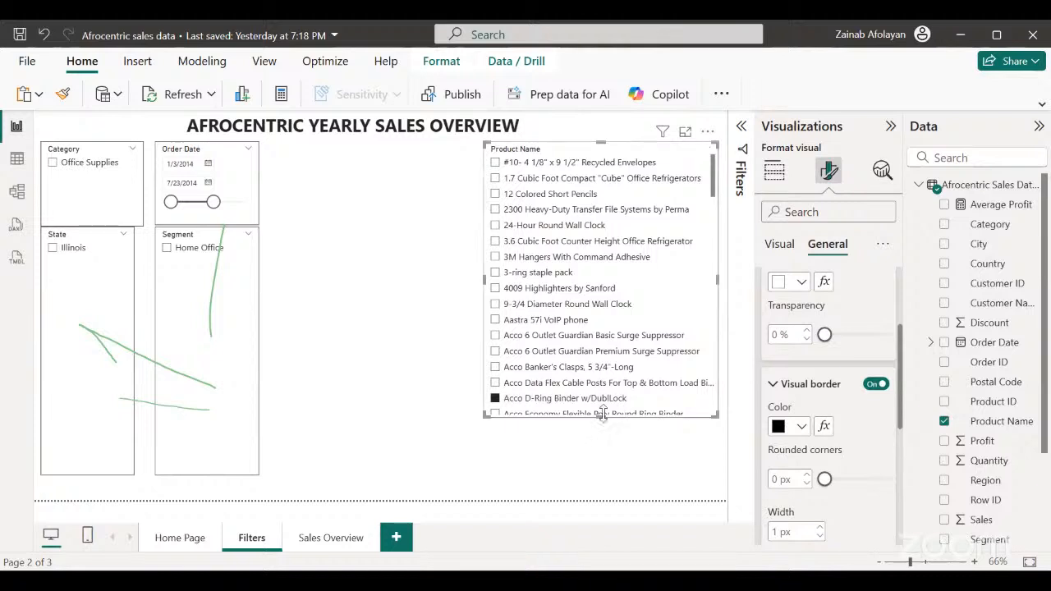
drag(603, 416, 659, 493)
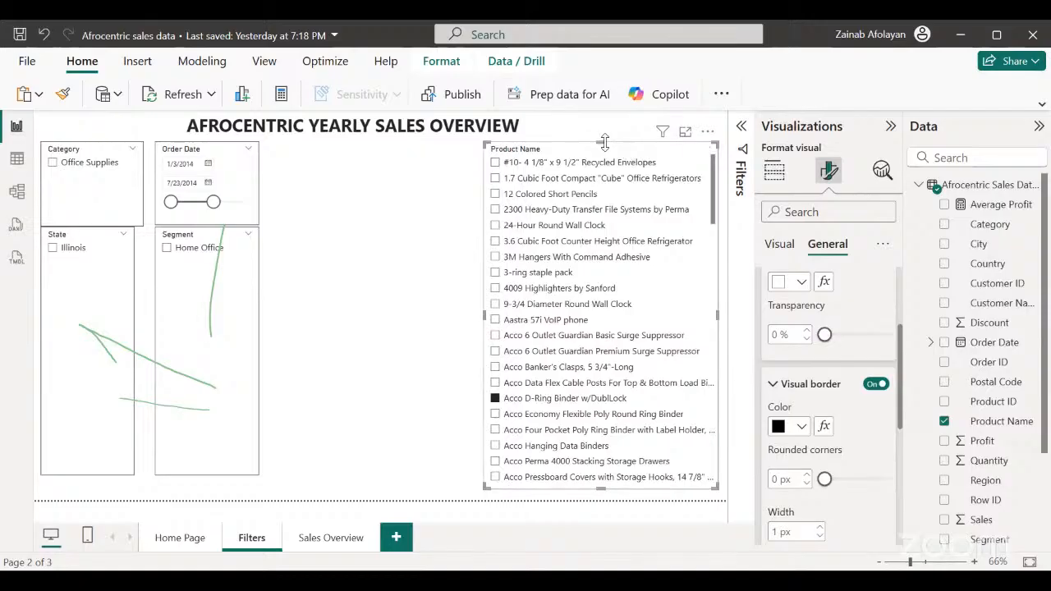
drag(612, 133, 608, 147)
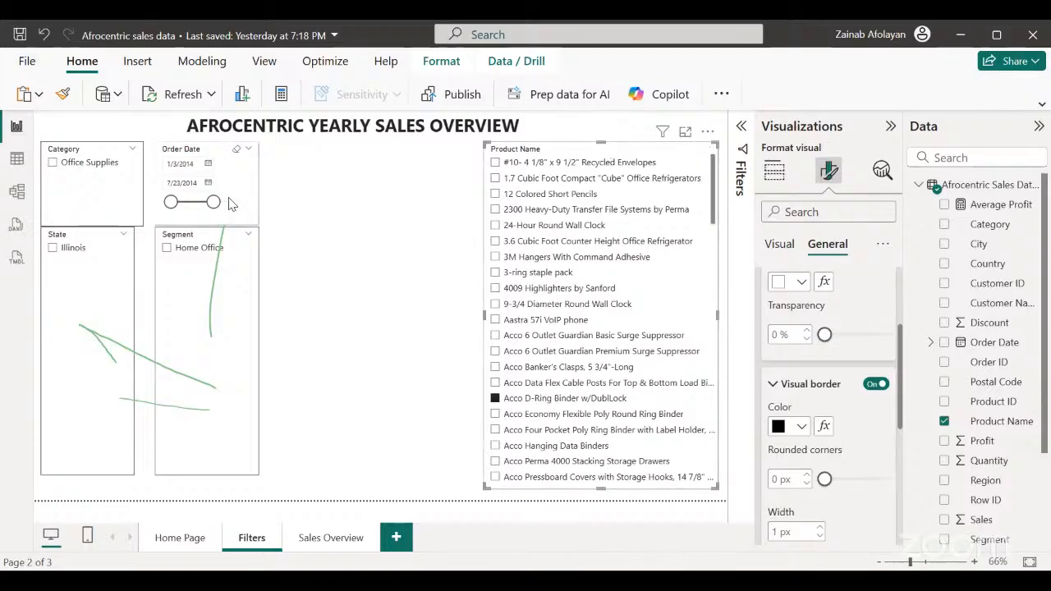
Move the Order Date slicer just beside the Product Name slicer, place Segment below it, and raise Segment's lower edge.
drag(250, 218, 440, 222)
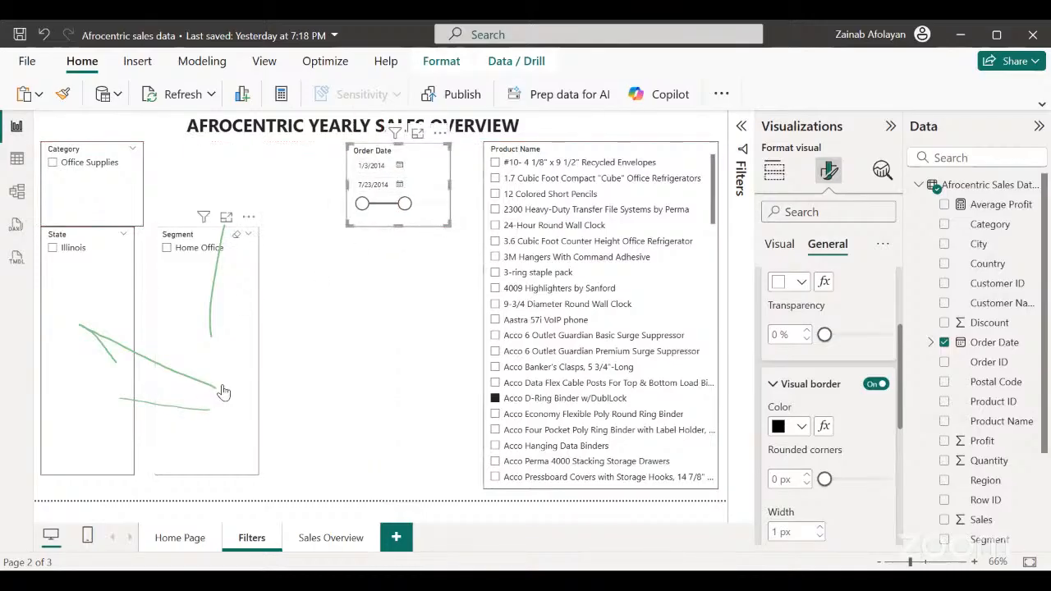
drag(224, 392, 417, 420)
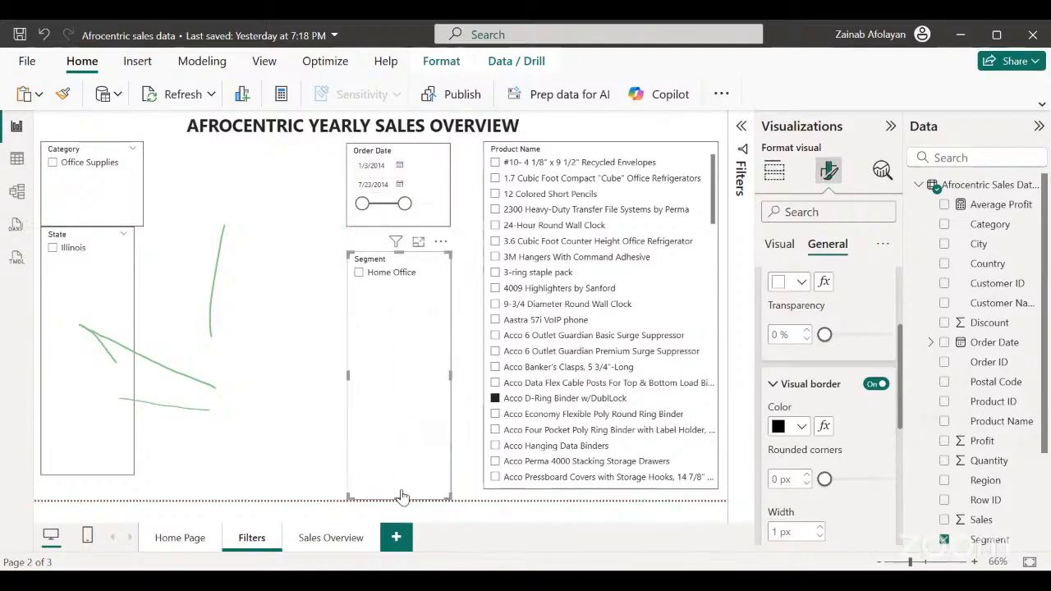
drag(399, 483, 400, 482)
click(264, 335)
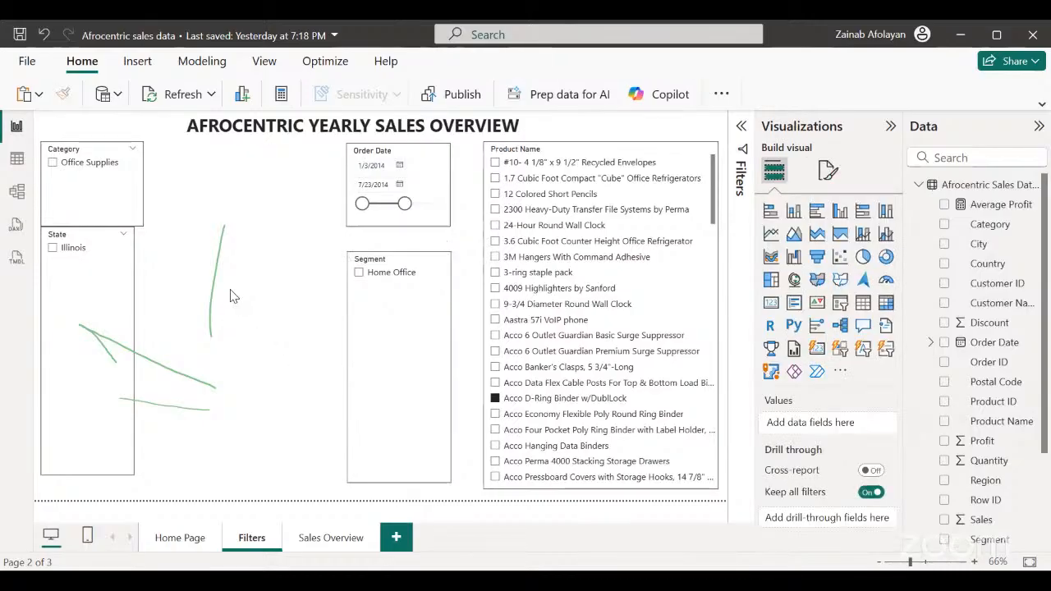
Clear the Acco D-Ring Binder w/DublLock selection and move the Category and State slicers into a column beside Order Date and Segment.
click(495, 399)
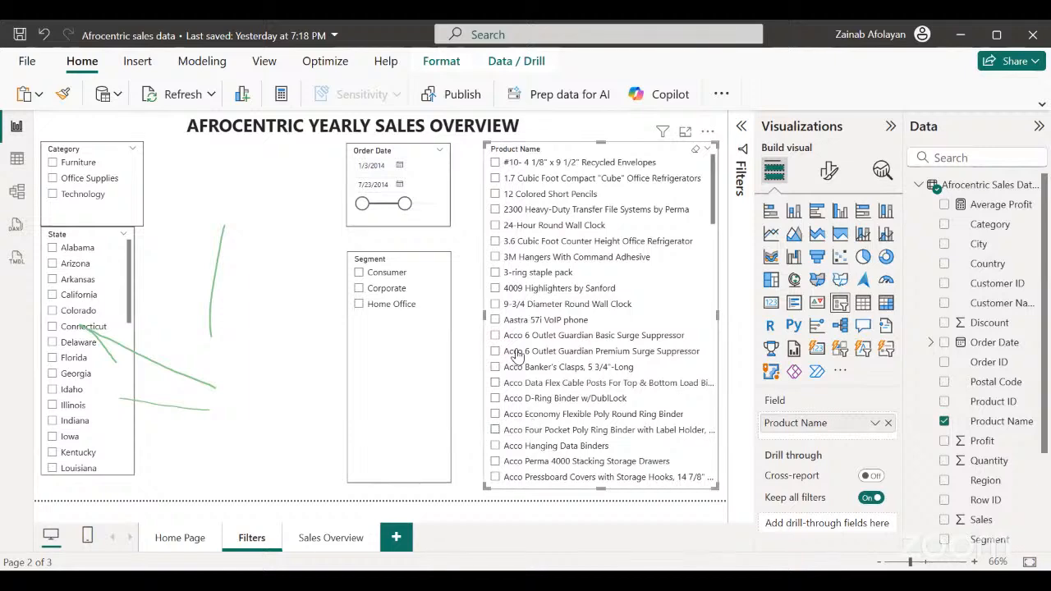
click(113, 459)
drag(114, 459, 251, 514)
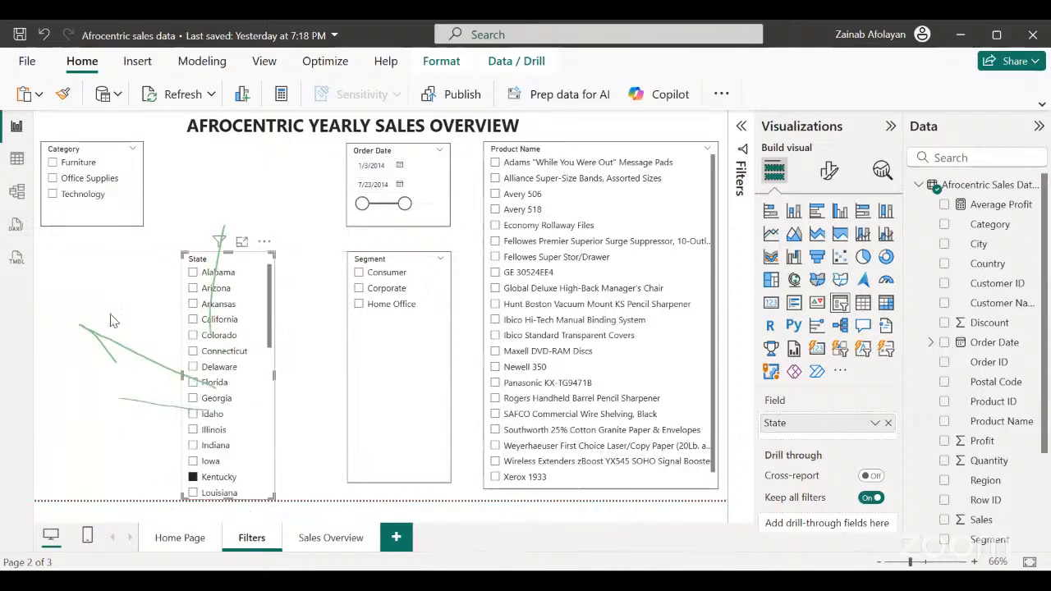
click(120, 225)
drag(204, 230, 260, 228)
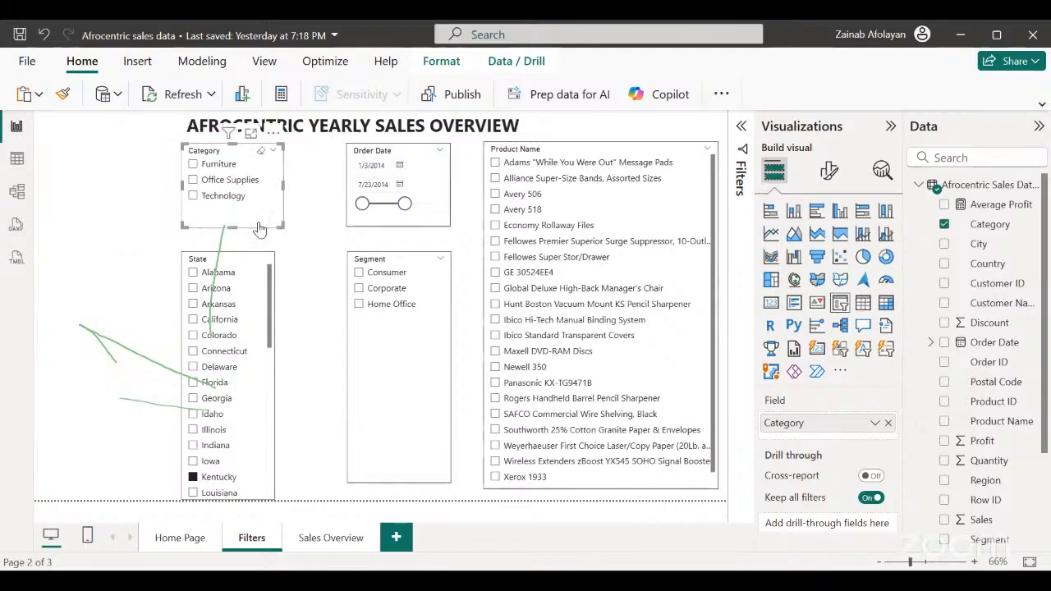
click(134, 241)
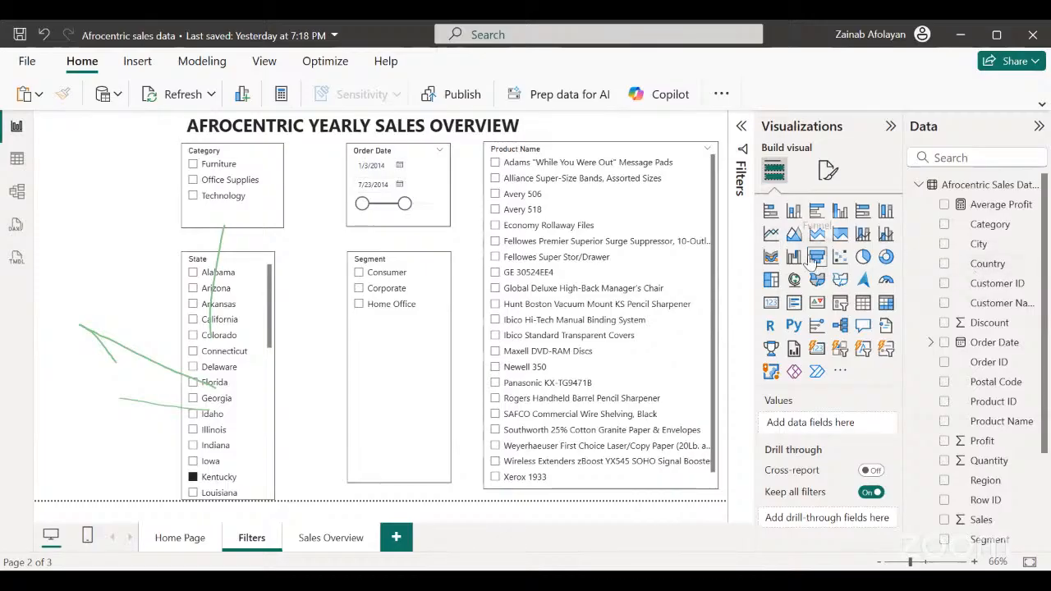
Add a Country slicer in the free space beside the Category slicer and make it slightly taller.
click(844, 311)
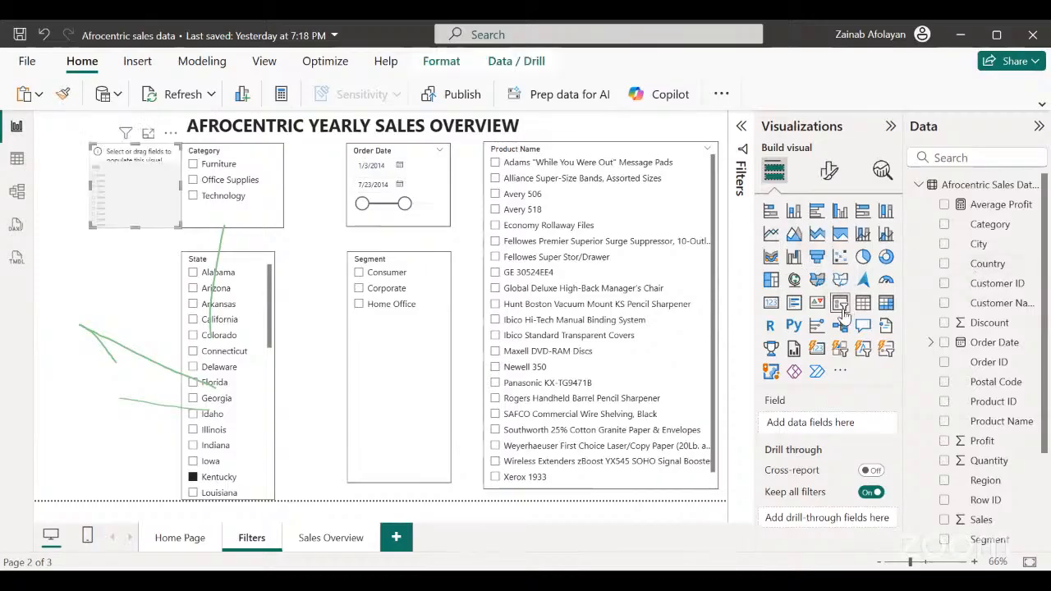
drag(140, 206, 100, 192)
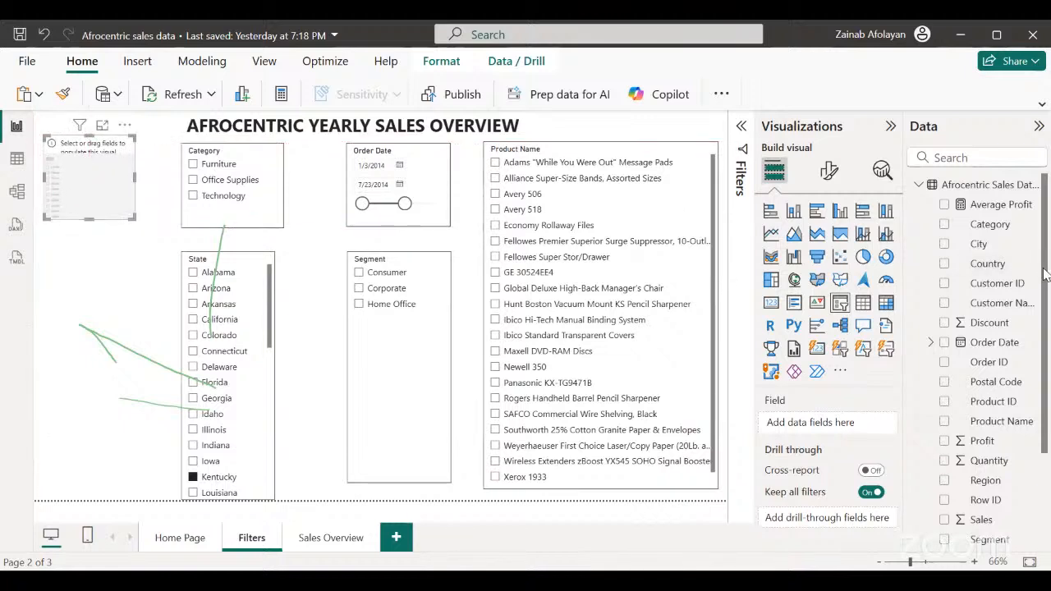
drag(1045, 281, 1044, 283)
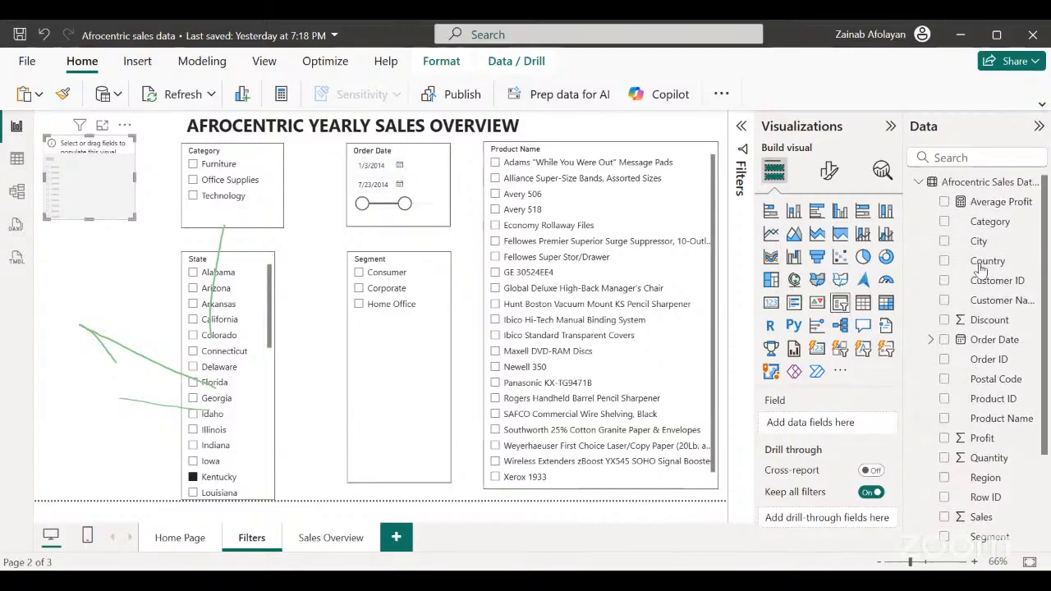
click(943, 261)
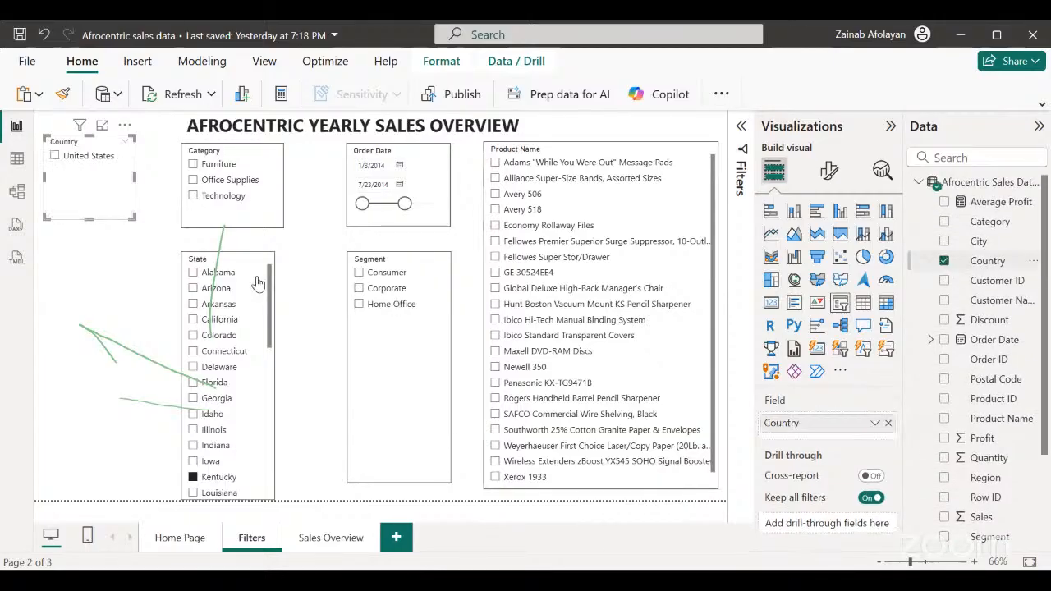
mouse_move(88, 216)
mouse_down()
mouse_move(94, 340)
mouse_move(86, 186)
mouse_move(86, 231)
mouse_up()
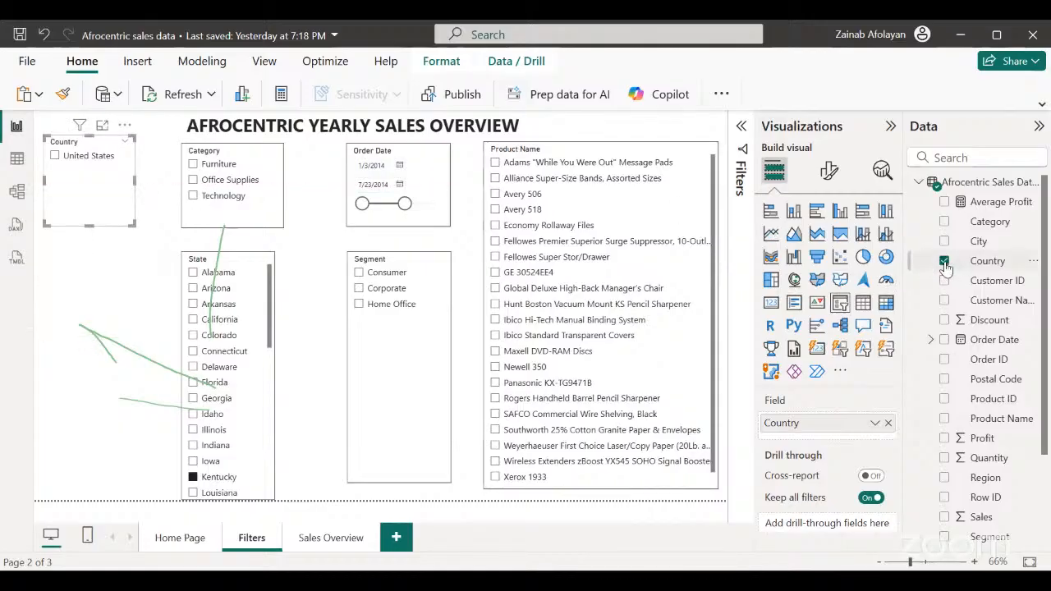
Clear the Kentucky selection in the State slicer and delete the Country slicer.
click(192, 477)
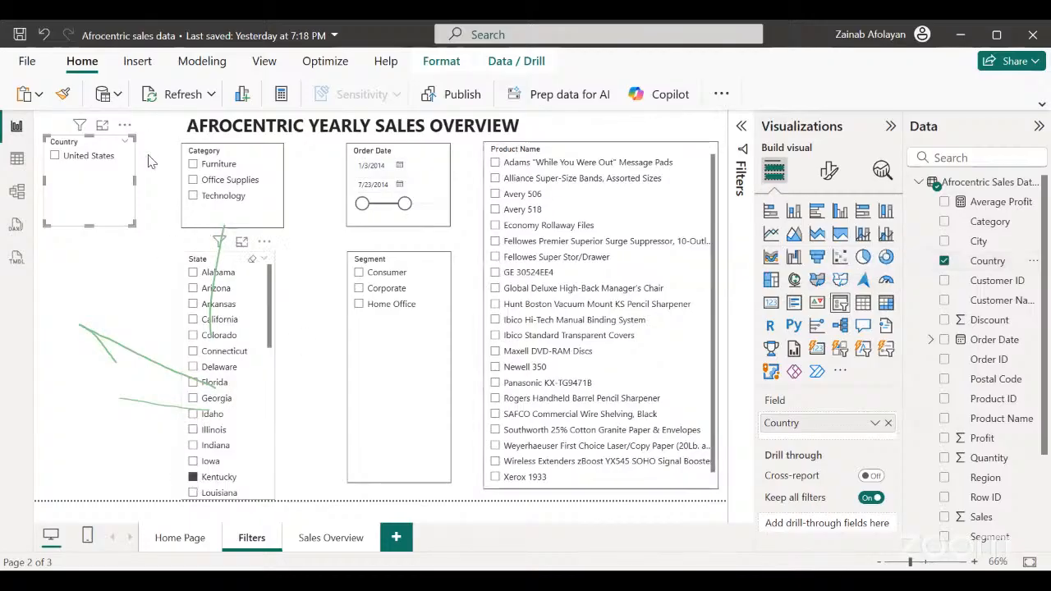
click(108, 220)
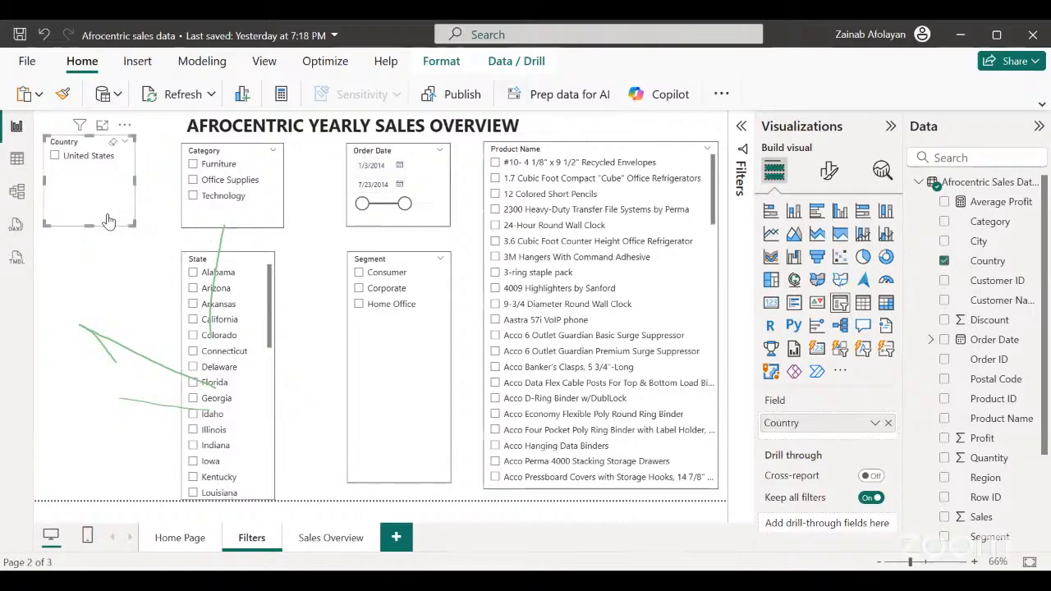
click(93, 318)
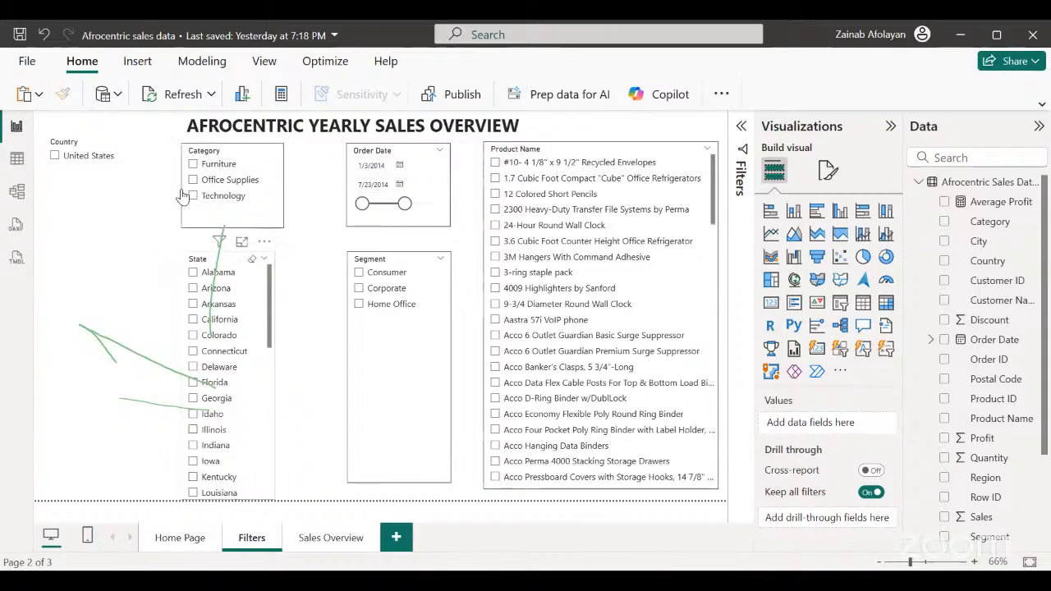
click(131, 185)
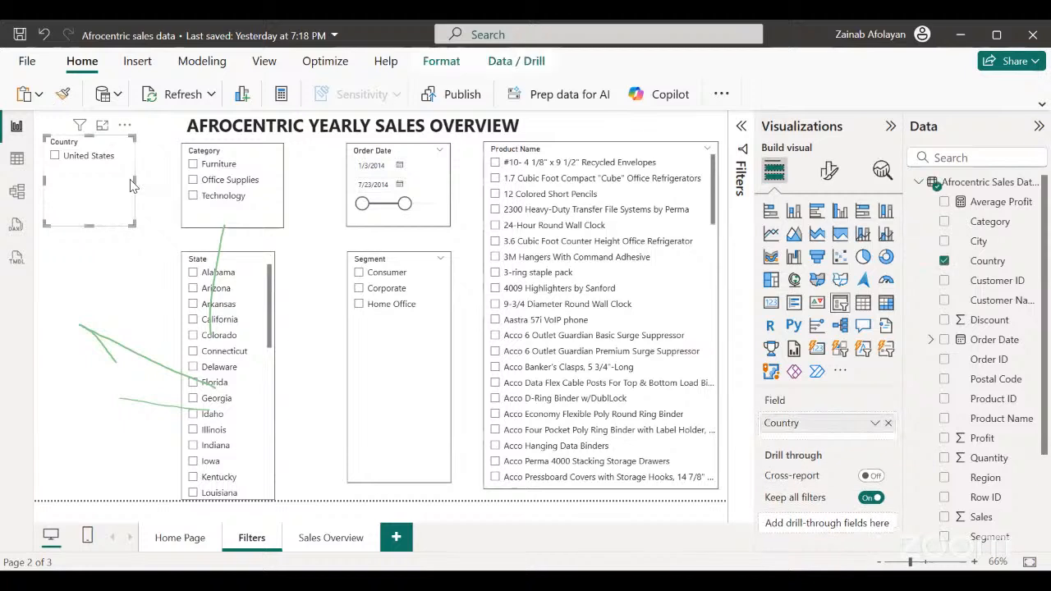
key(Delete)
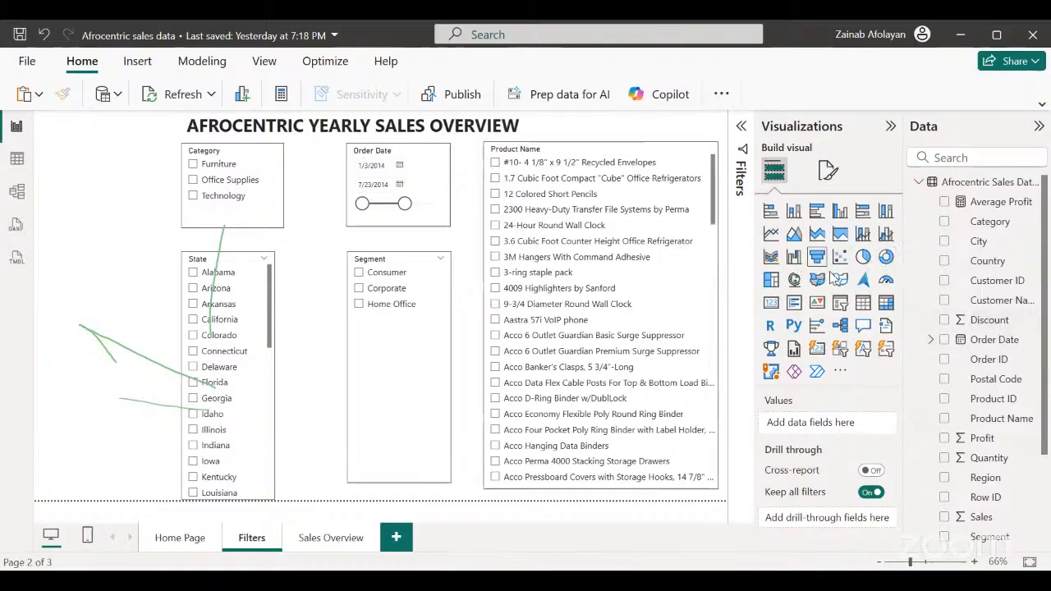
Add a City slicer beside the Category and State slicers and stretch it down almost to the page bottom.
click(841, 310)
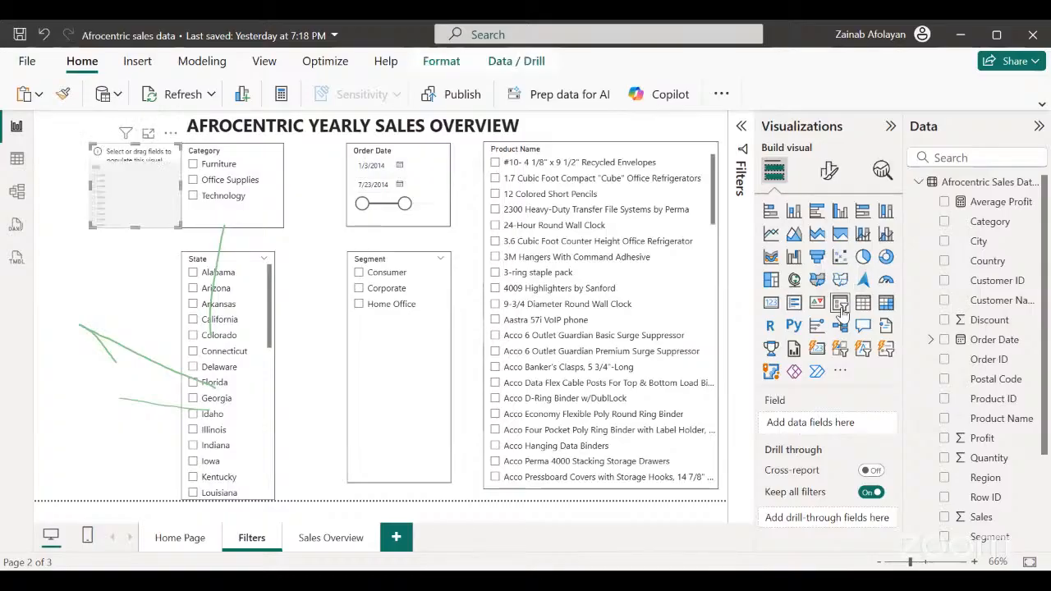
click(944, 241)
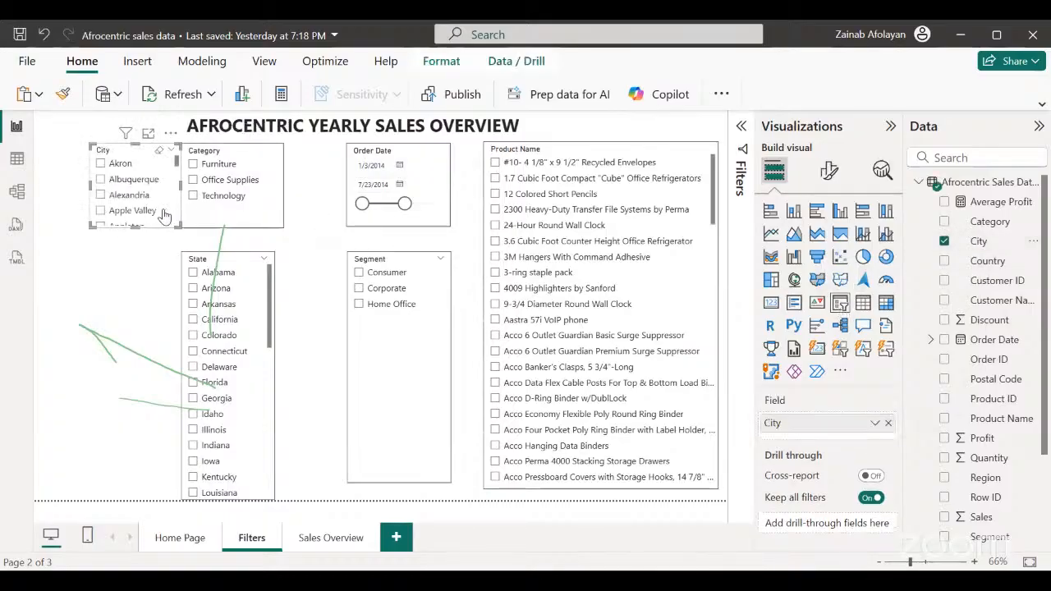
drag(164, 215, 113, 491)
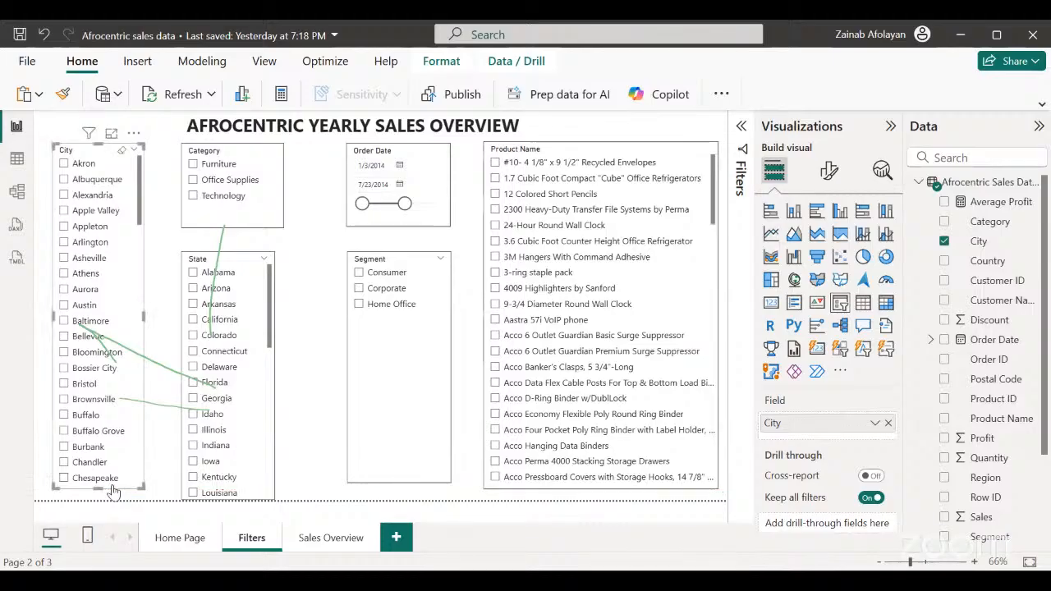
click(319, 243)
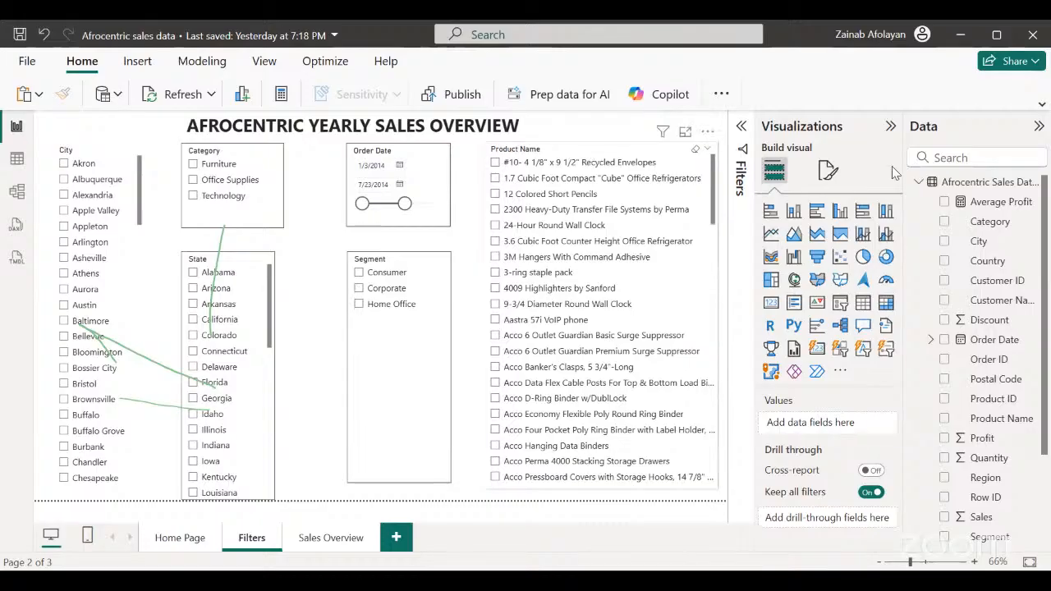
click(12, 192)
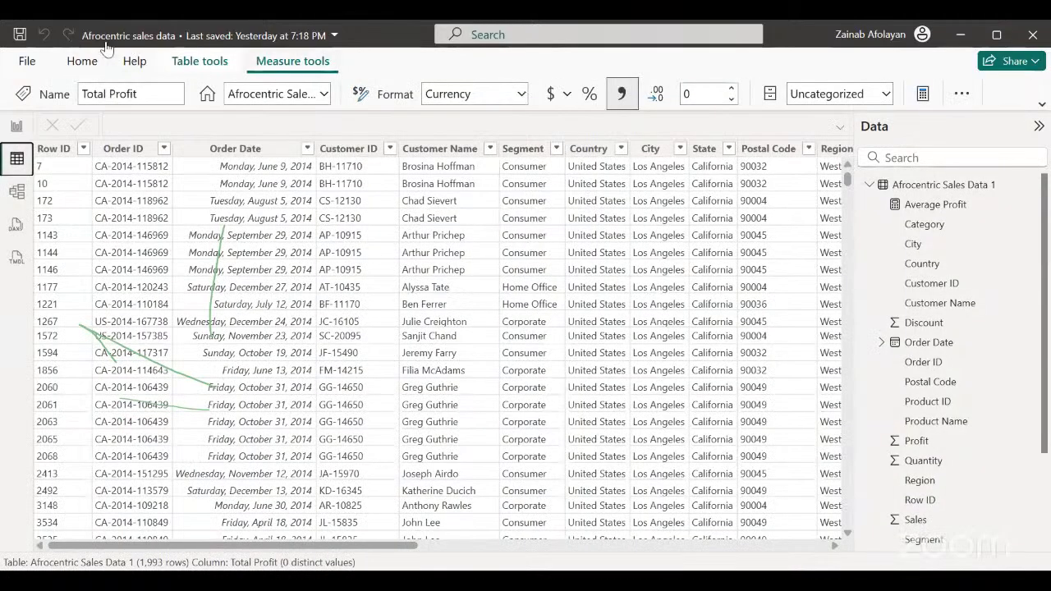
click(83, 64)
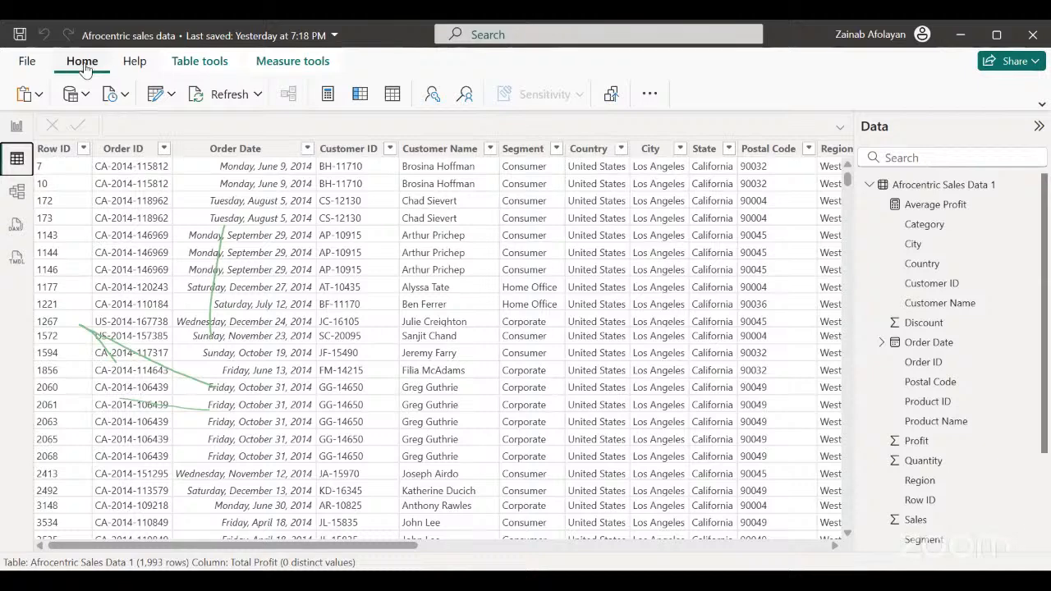
click(650, 94)
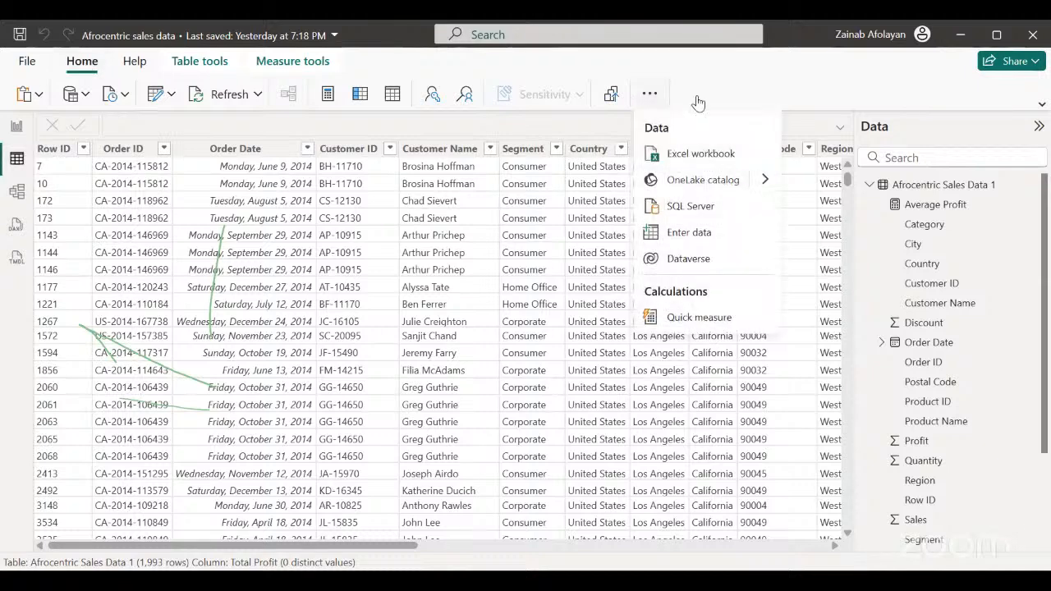
click(782, 97)
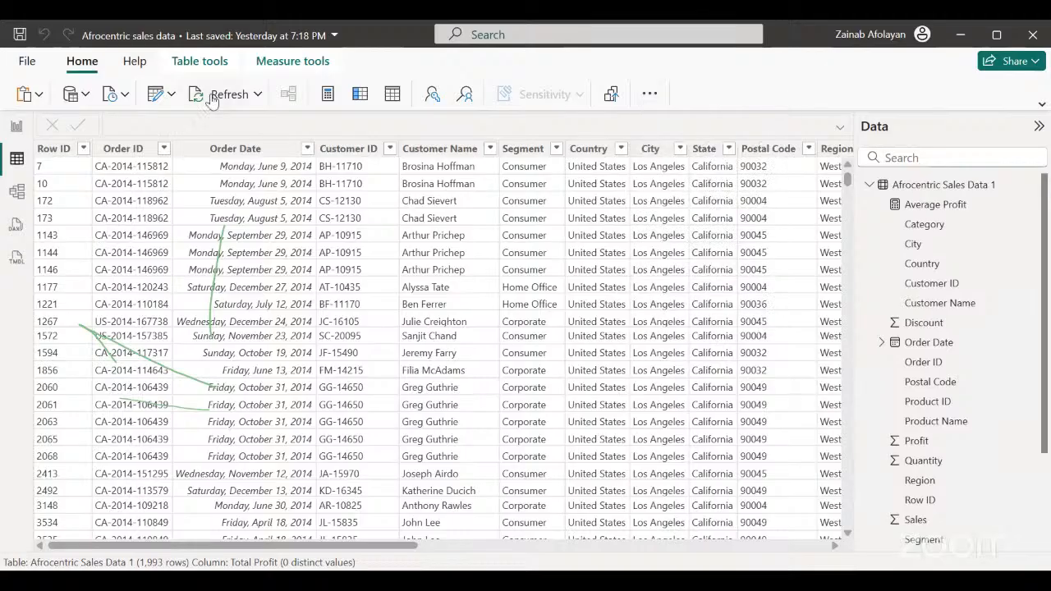
click(16, 128)
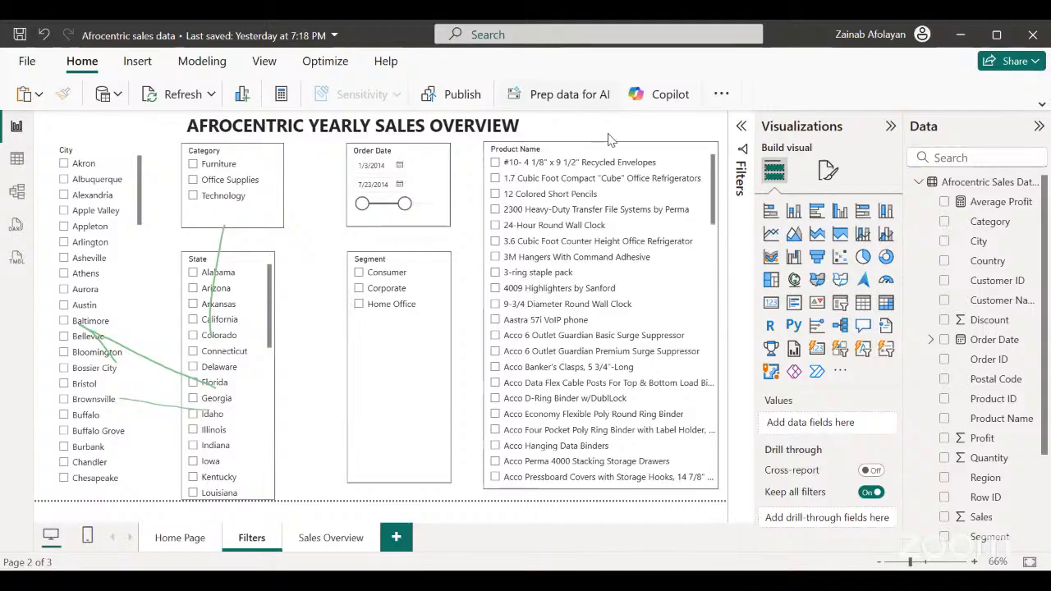
click(140, 65)
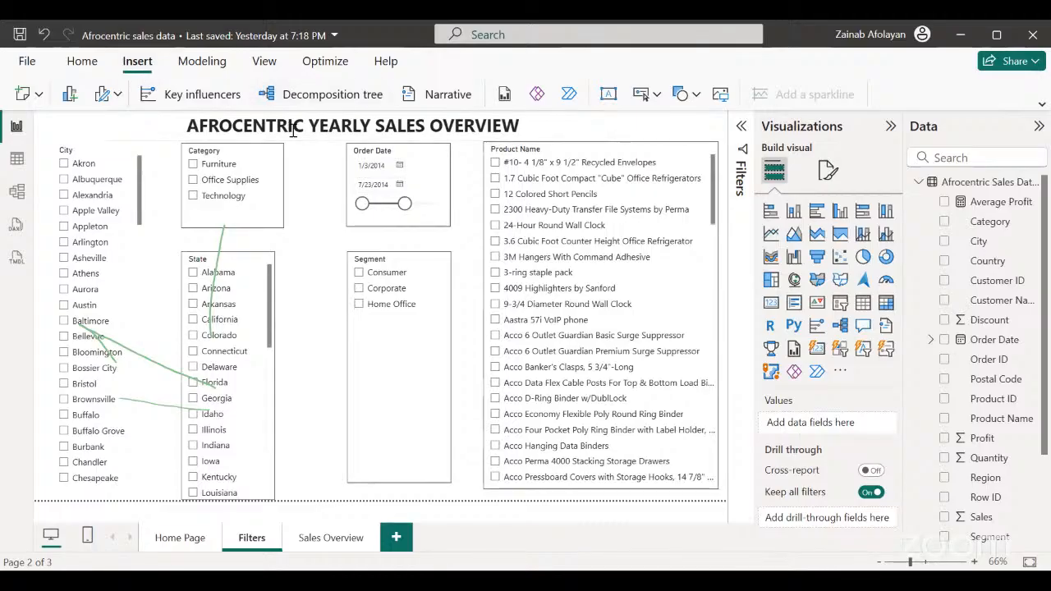
Create a calculated table from the DateTable DAX template with MinDate, MaxDate, CALENDAR and year, month, quarter, week and day columns.
click(16, 157)
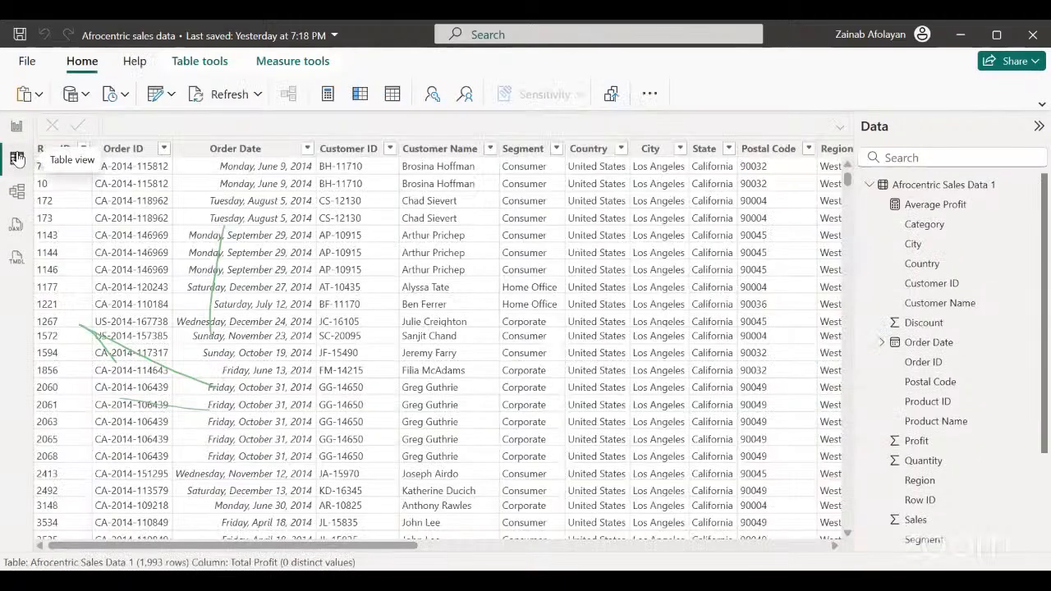
click(393, 95)
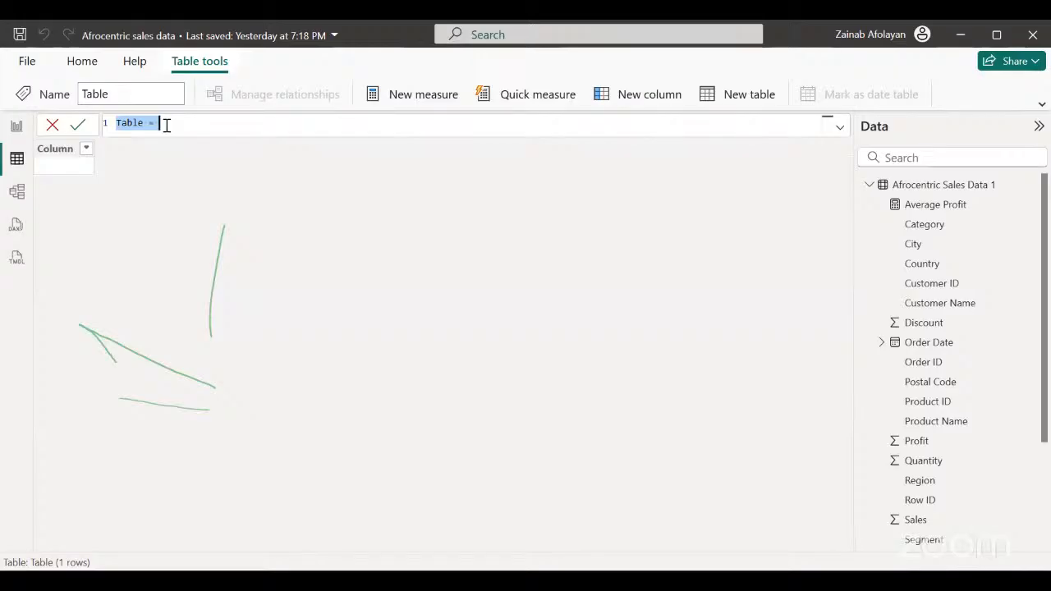
key(BackSpace)
text(DateTable = VAR MinDate = MINX(ALL('YourTableName'[YourDateColumn]), 'YourTableName'[YourDateColumn]) VAR MaxDate = MAXX(ALL('YourTableName'[YourDateColumn]), 'YourTableName'[YourDateColumn]) RETURN ADDCOLUMNS(     CALENDAR(MinDate, MaxDate),     "Year", YEAR([Date]),     "Month Number", MONTH([Date]),     "Month Name Full", FORMAT([Date], "MMMM"),     "Month Name Short", FORMAT([Date], "MMM"),     "Year-Month", FORMAT([Date], "YYYY-MM"),     "Quarter", "Q" & FORMAT([Date], "Q"),     "Week Number", WEEKNUM([Date]),     "Day", DAY([Date]),     "Day Name Full", FORMAT([Date], "DDDD"),     "Day Name Short", FORMAT([Date], "DDD") ))
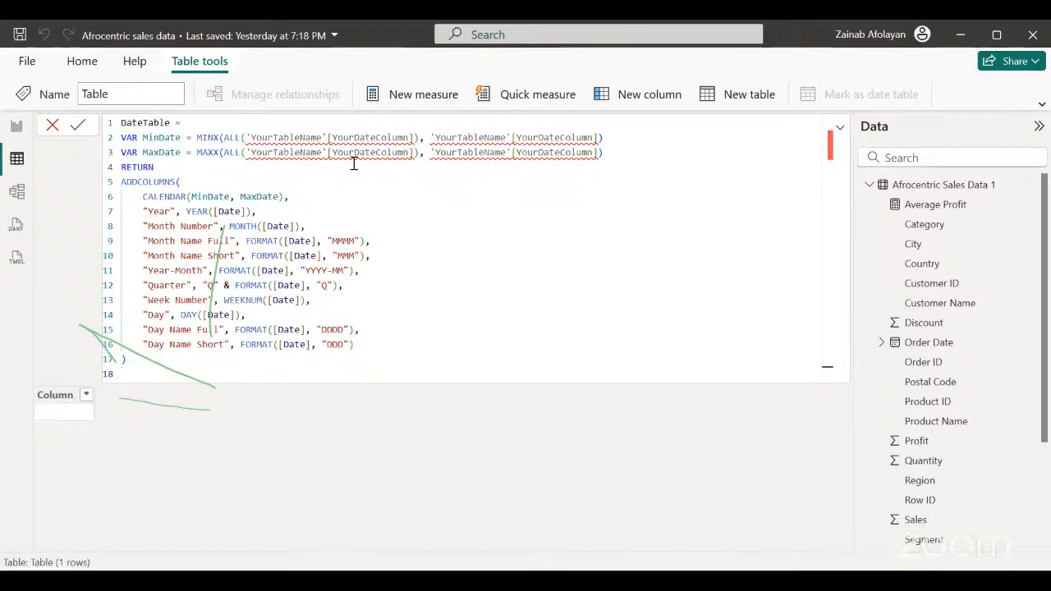
Replace the YourTableName placeholder inside MinDate's ALL function with 'Afrocentric Sales Data 1'.
mouse_move(325, 138)
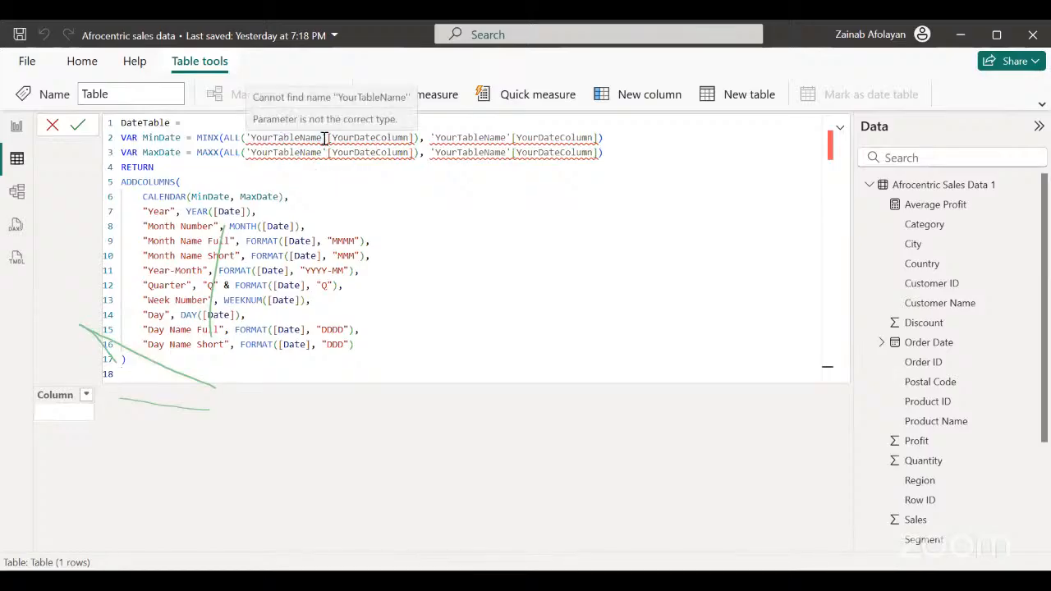
click(324, 138)
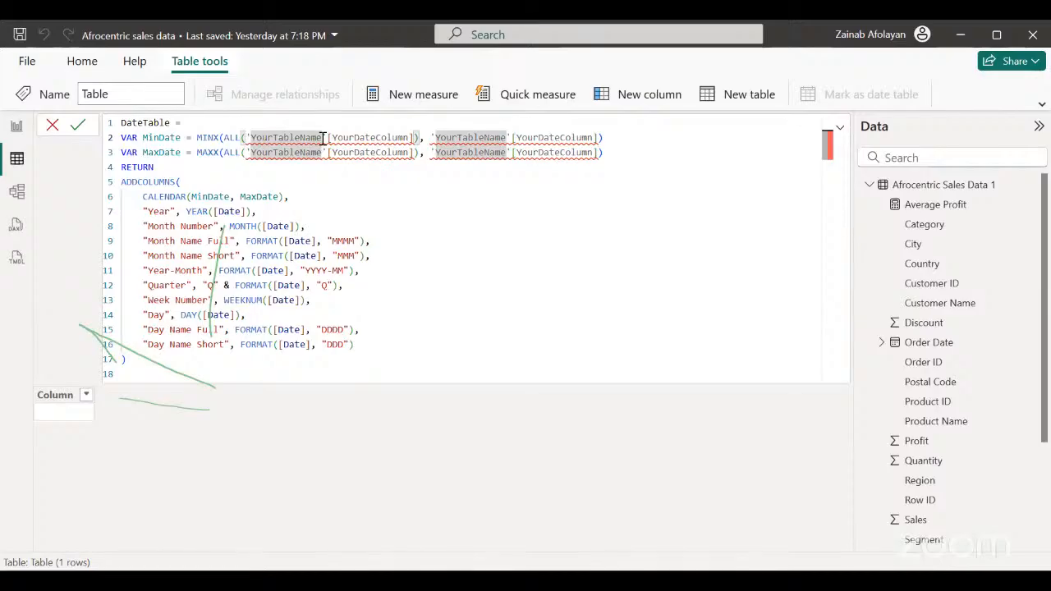
key(BackSpace)
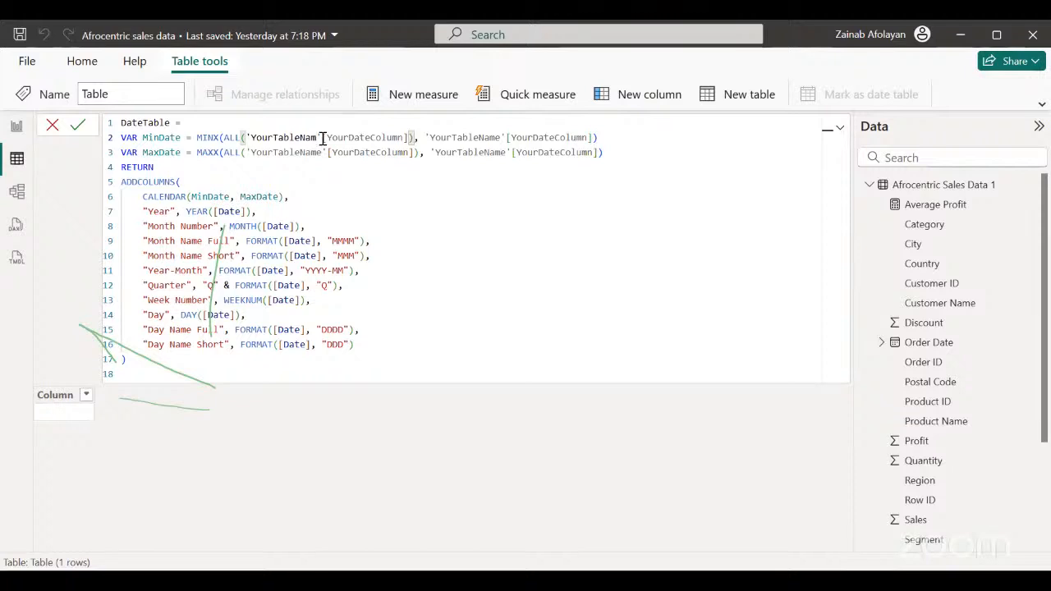
key(BackSpace)
key(BackSpace)
key(BackSpace)
key(BackSpace)
key(BackSpace)
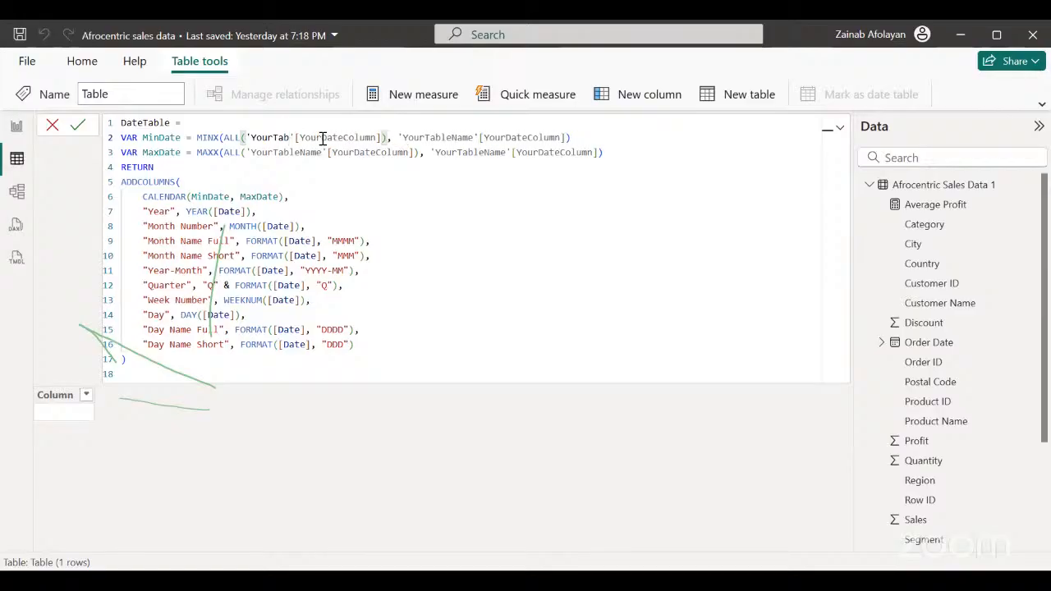
key(BackSpace)
key(BackSpace)
key(BackSpace)
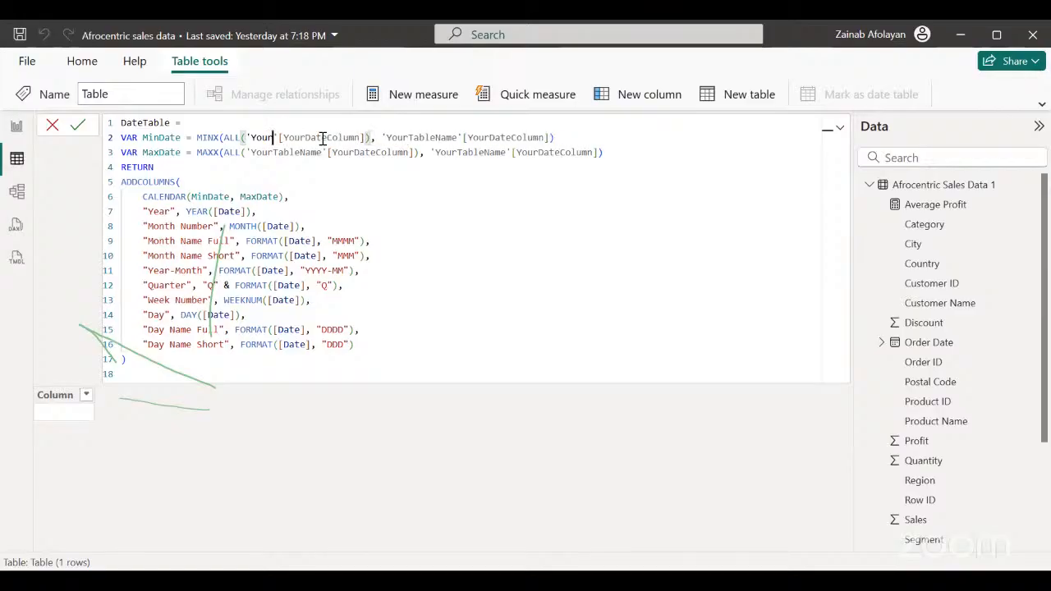
key(BackSpace)
key(BackSpace)
key(BackSpace)
key(BackSpace)
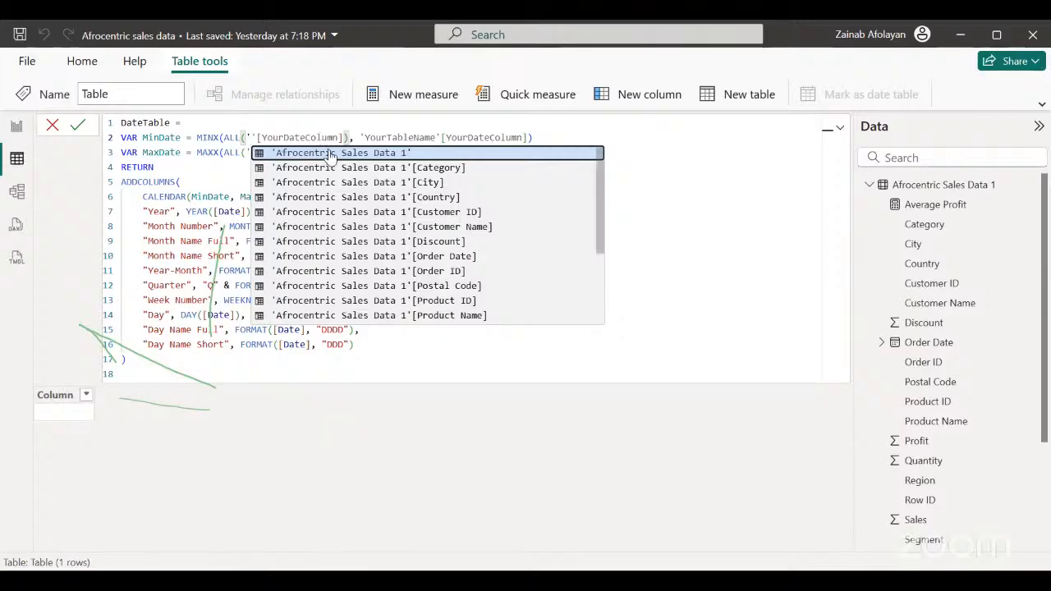
click(331, 156)
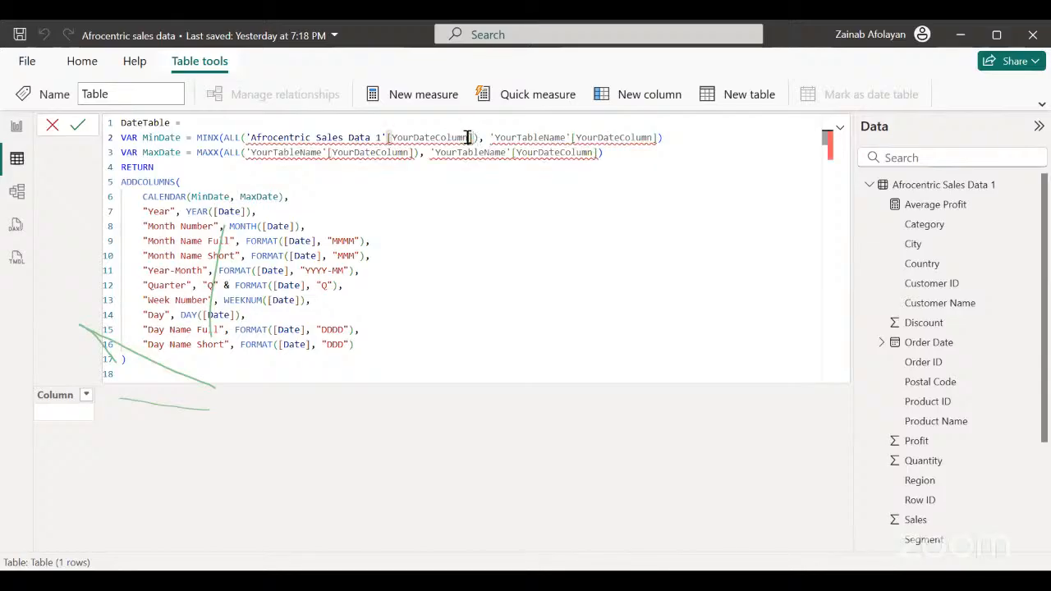
Replace the YourDateColumn placeholder inside MinDate's ALL function with the Order Date column.
click(468, 137)
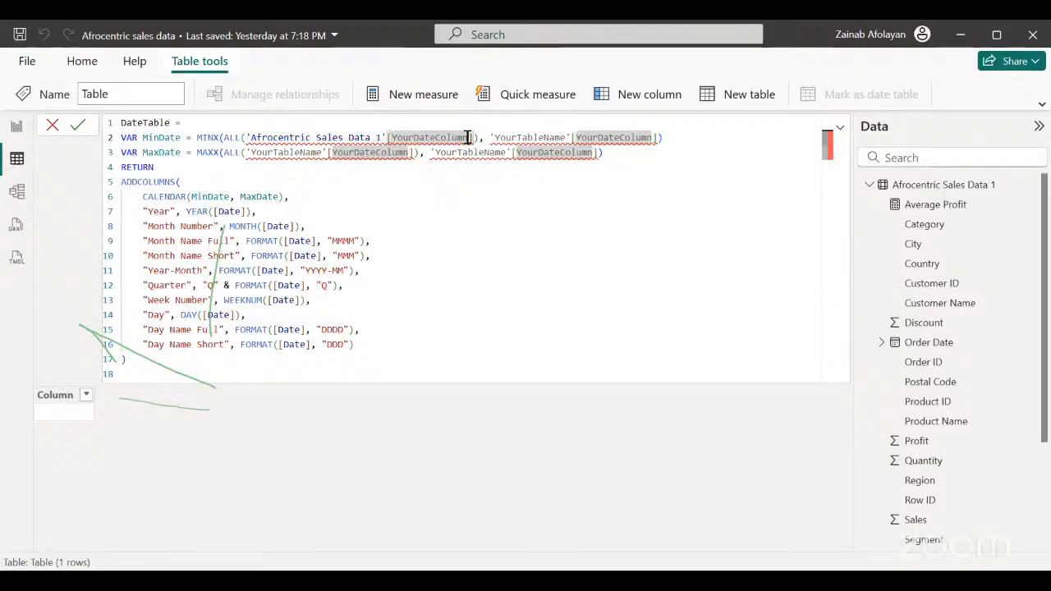
key(BackSpace)
key(BackSpace)
key(BackSpace)
key(BackSpace)
key(BackSpace)
key(BackSpace)
key(BackSpace)
key(BackSpace)
key(BackSpace)
key(BackSpace)
key(BackSpace)
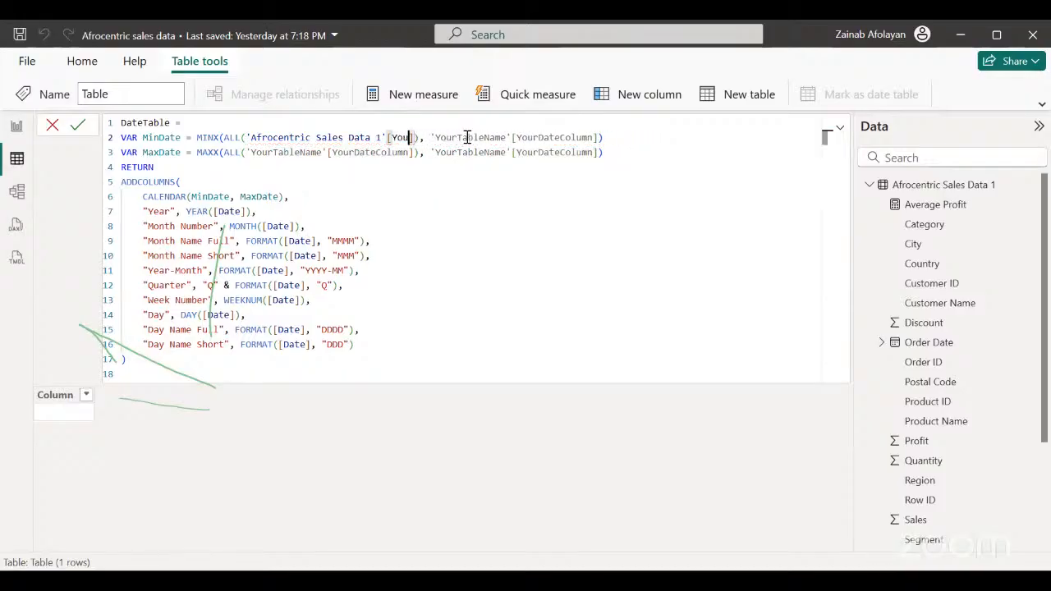
key(BackSpace)
key(BackSpace)
key(BackSpace)
text(orde)
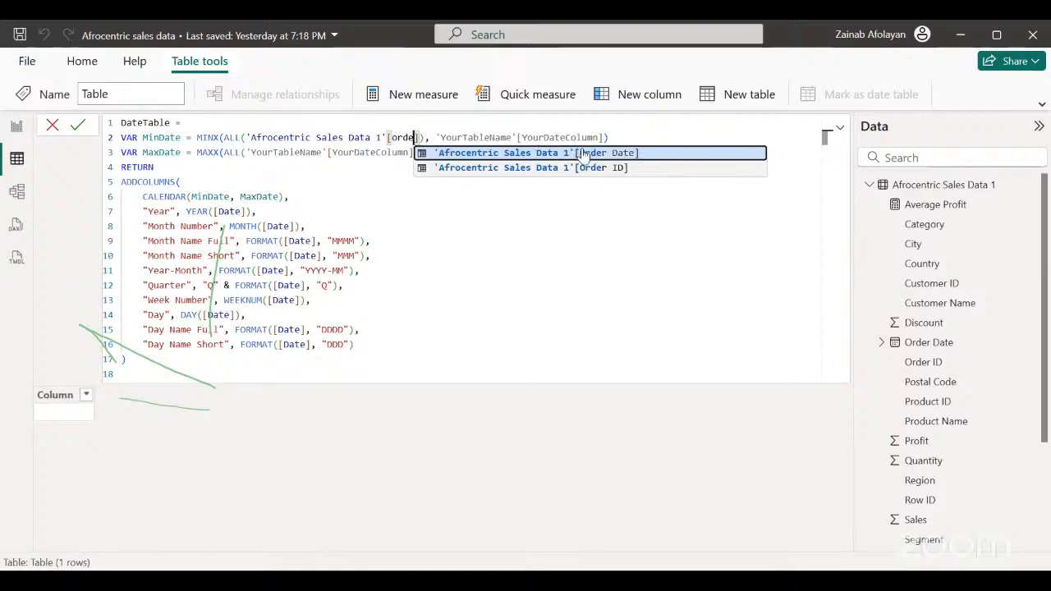
key(Tab)
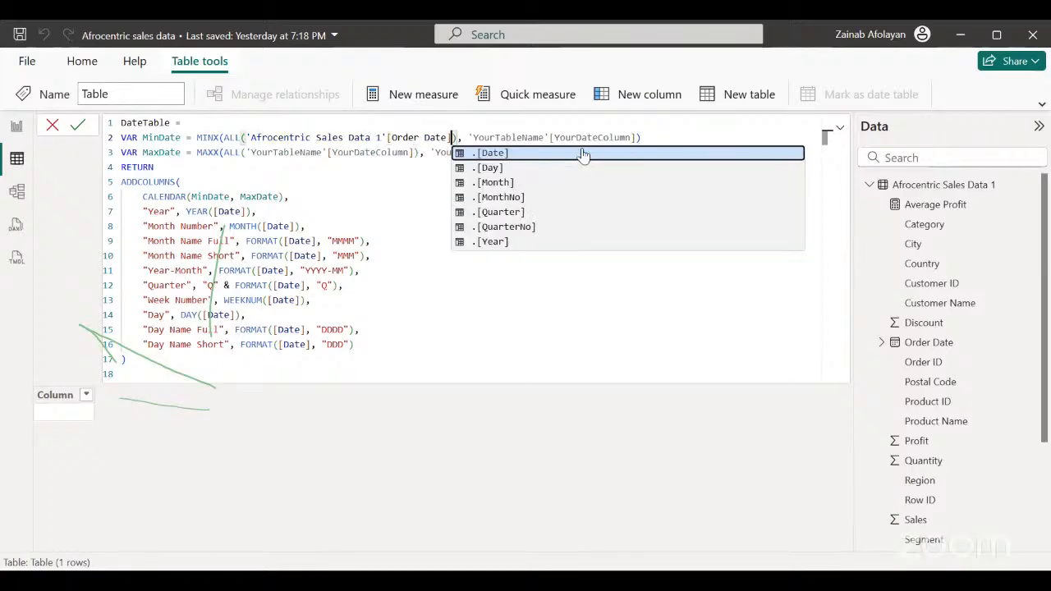
Replace the YourTableName placeholder in MinDate's second MINX argument with 'Afrocentric Sales Data 1'.
double_click(537, 138)
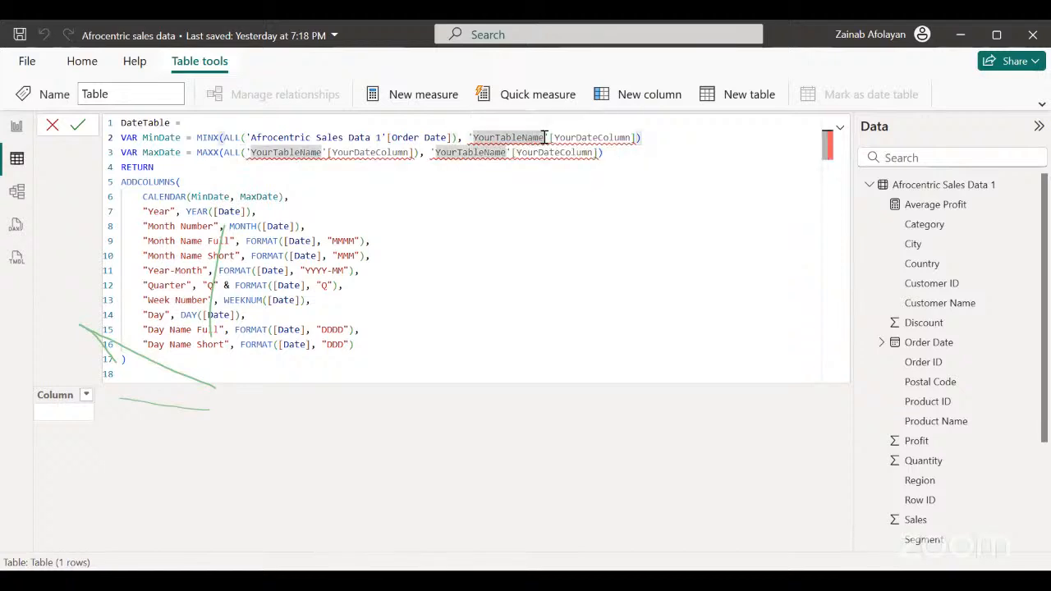
click(544, 137)
key(BackSpace)
key(BackSpace)
key(BackSpace)
key(BackSpace)
key(BackSpace)
key(BackSpace)
key(BackSpace)
key(BackSpace)
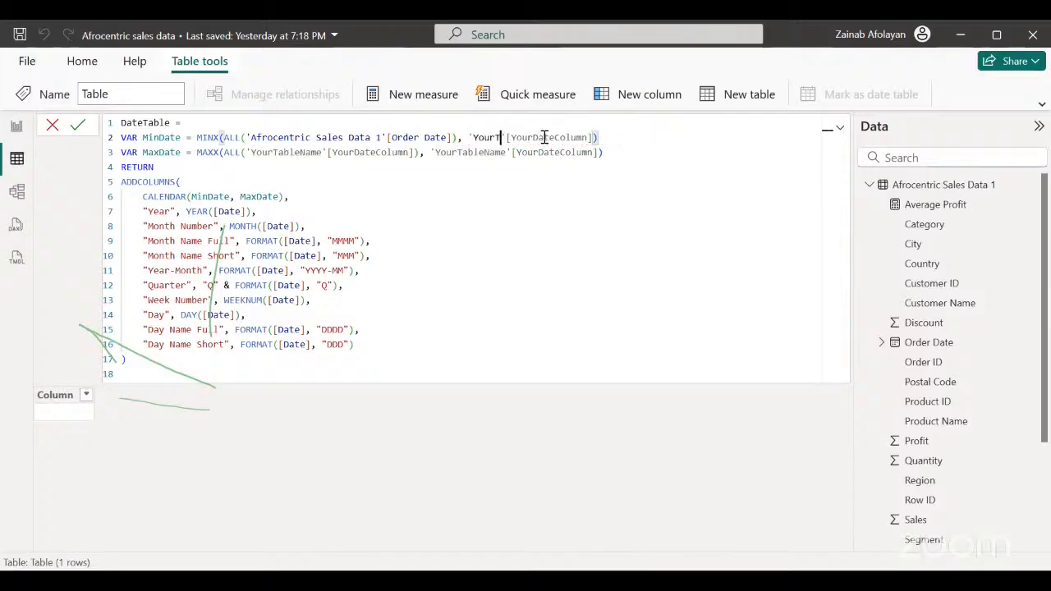
key(BackSpace)
key(BackSpace)
key(BackSpace)
key(BackSpace)
key(BackSpace)
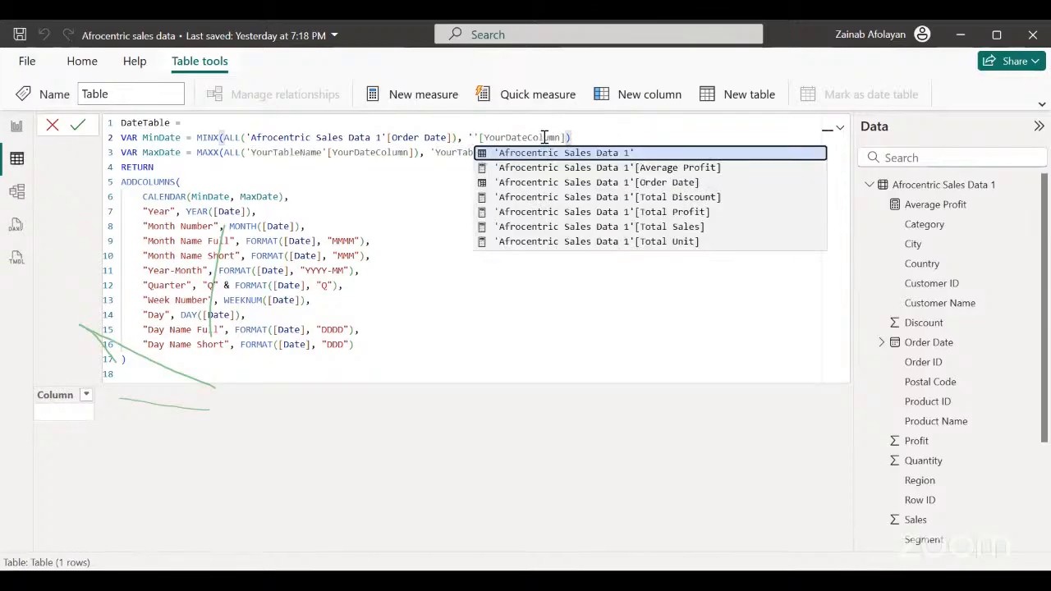
click(572, 153)
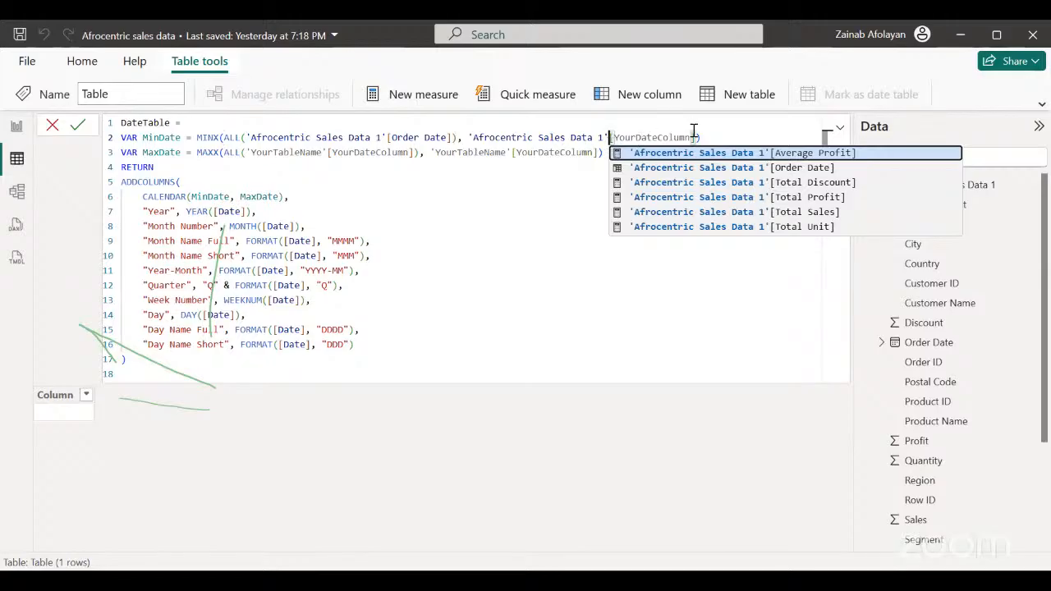
Replace the YourDateColumn placeholder in MinDate's second MINX argument with the Order Date column.
click(696, 137)
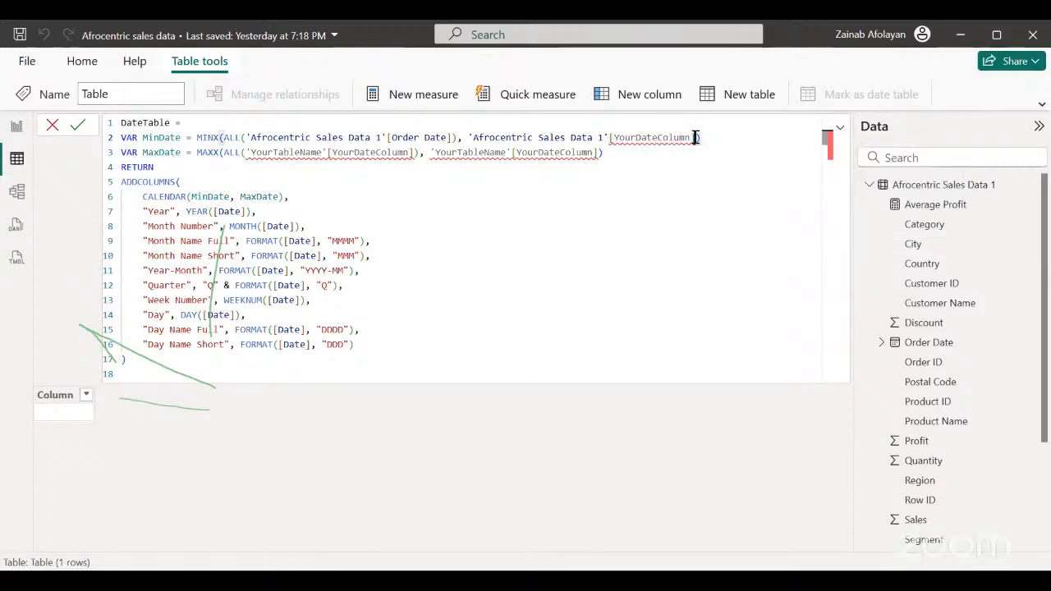
click(690, 138)
key(BackSpace)
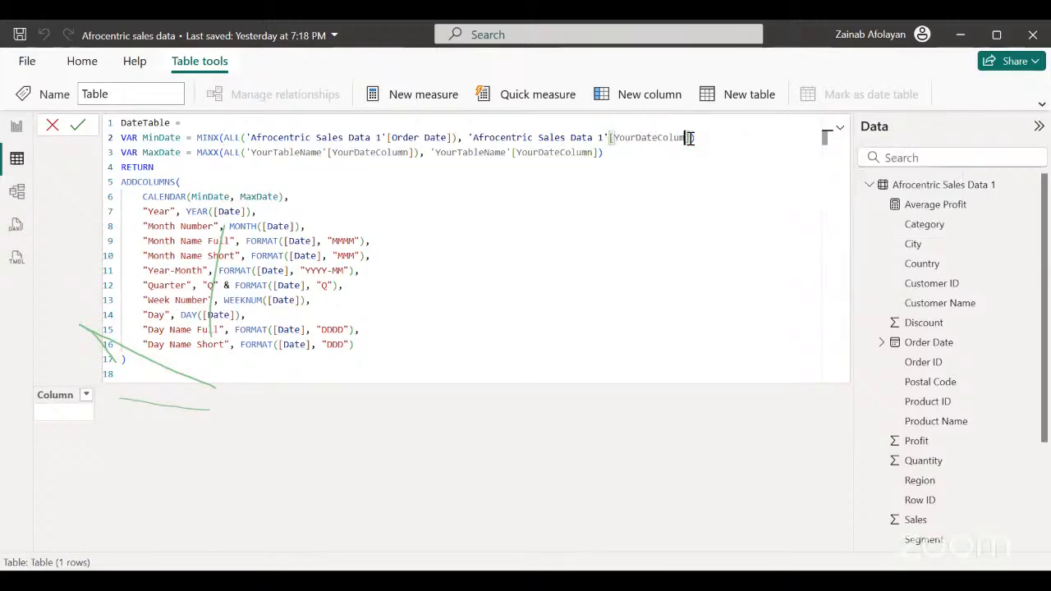
key(BackSpace)
key(BackSpace)
key(BackSpace)
key(BackSpace)
key(BackSpace)
key(BackSpace)
key(BackSpace)
key(BackSpace)
key(BackSpace)
key(BackSpace)
key(BackSpace)
key(BackSpace)
key(BackSpace)
text(or)
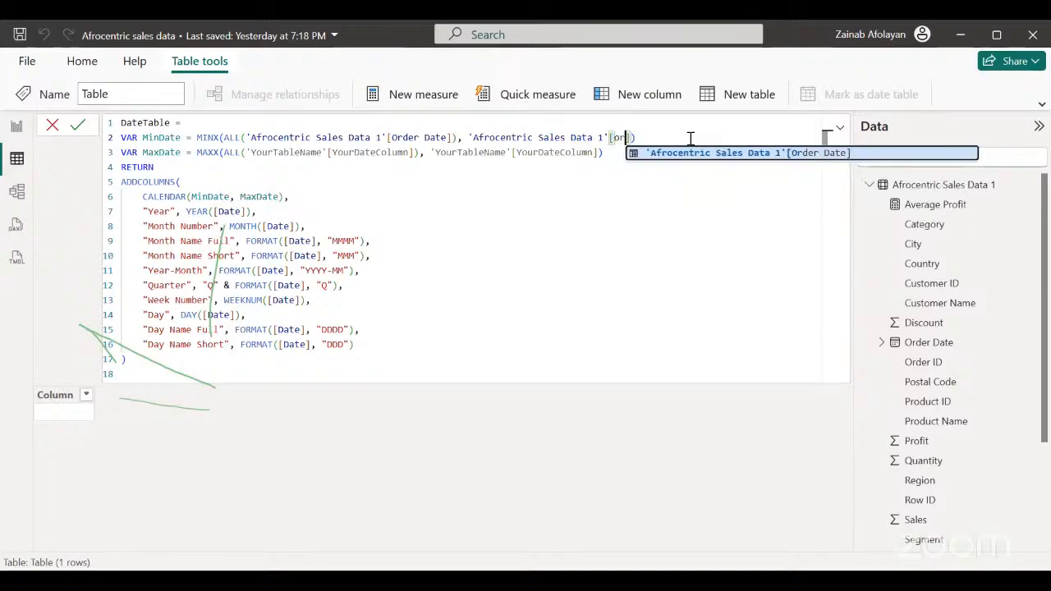
text(der)
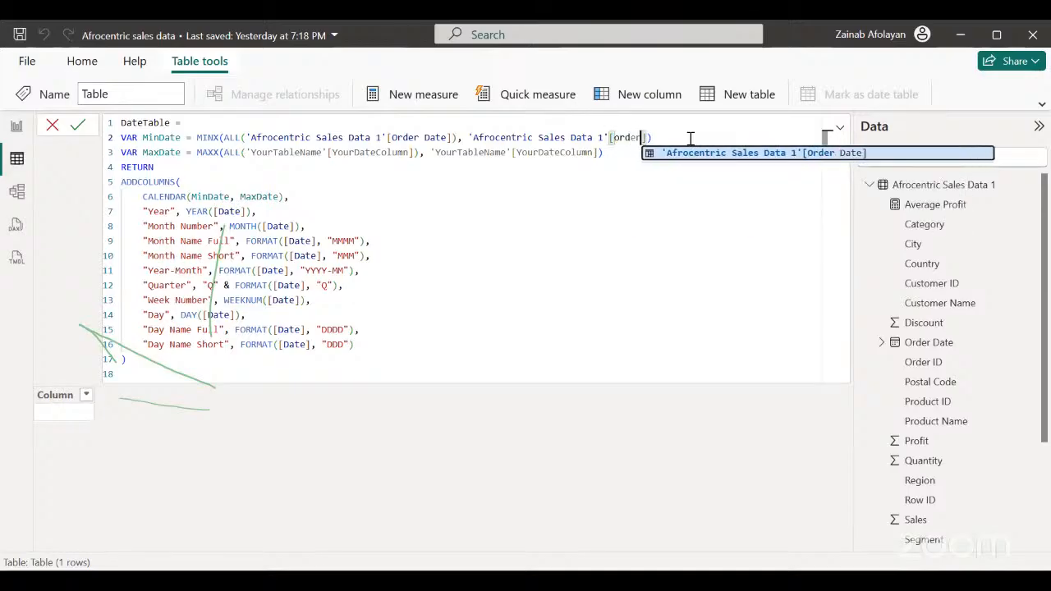
click(765, 156)
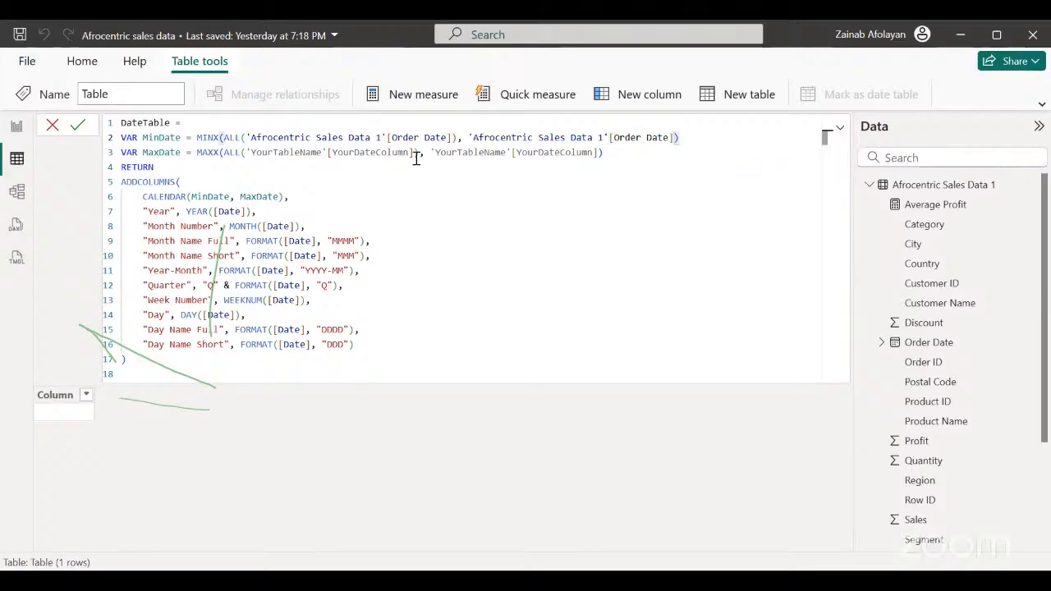
Replace the YourTableName placeholder inside MaxDate's ALL function with 'Afrocentric Sales Data 1'.
double_click(347, 152)
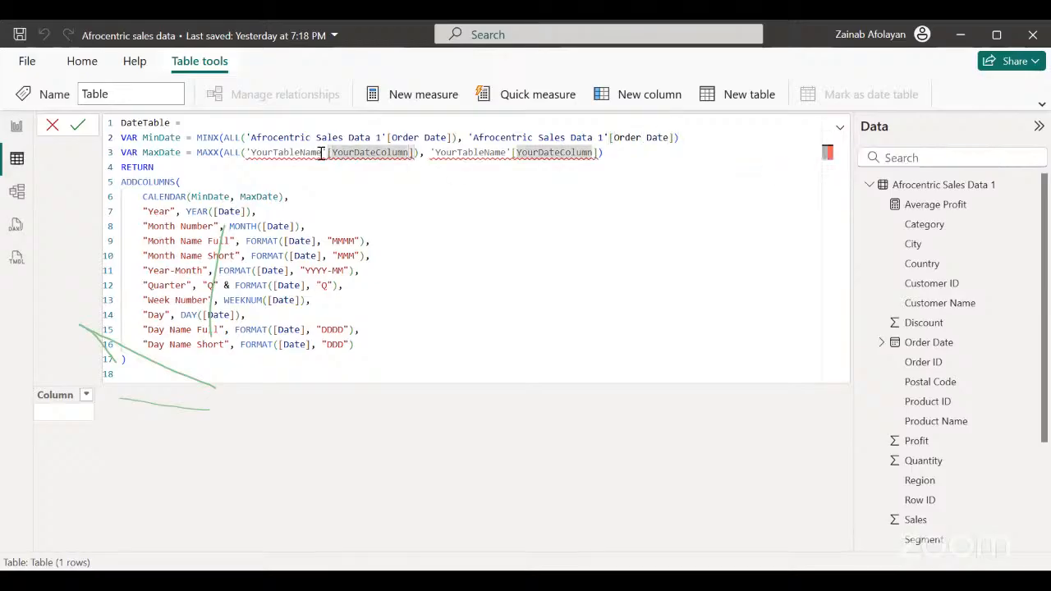
double_click(319, 153)
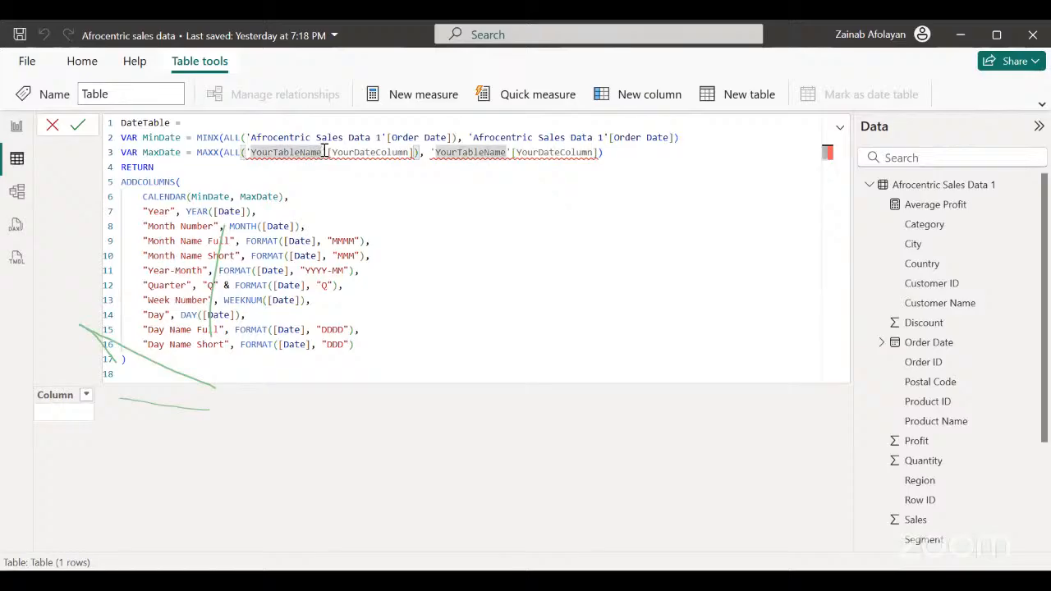
click(323, 152)
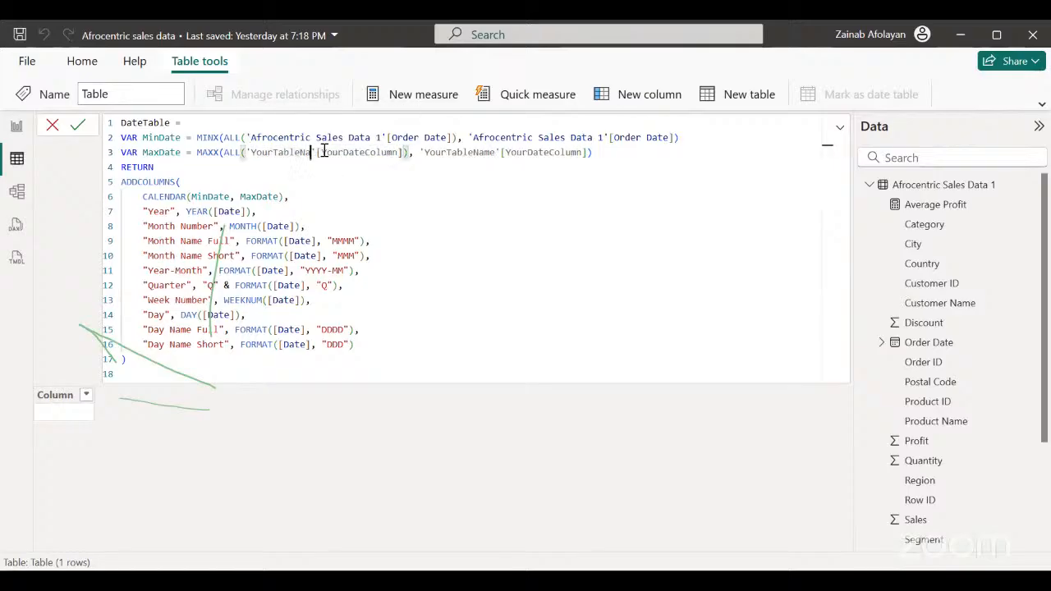
key(BackSpace)
key(BackSpace)
key(BackSpace)
key(BackSpace)
key(BackSpace)
key(BackSpace)
key(BackSpace)
key(BackSpace)
key(BackSpace)
key(BackSpace)
key(BackSpace)
key(BackSpace)
key(BackSpace)
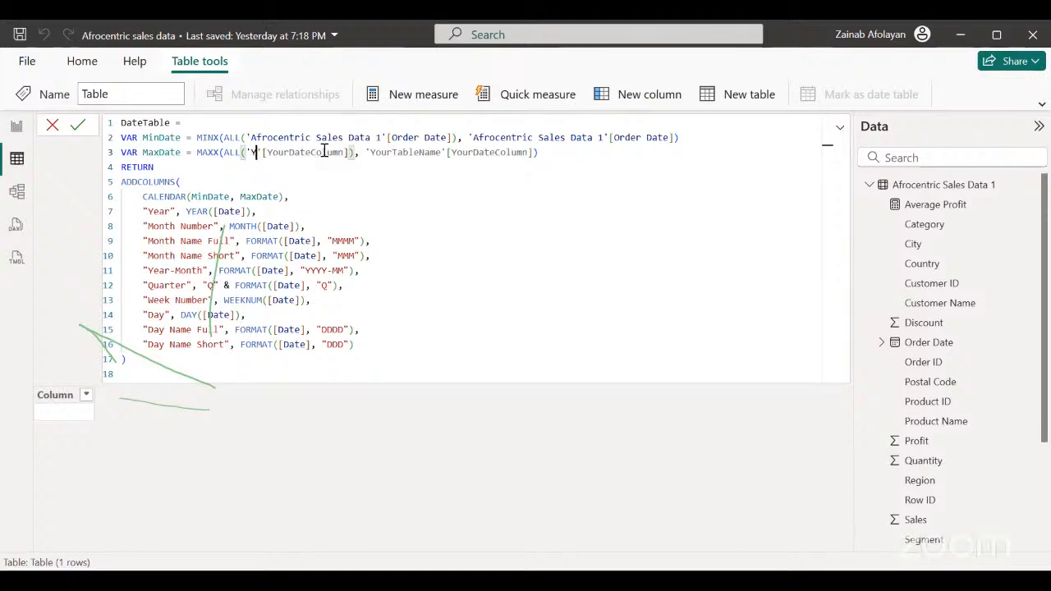
click(372, 168)
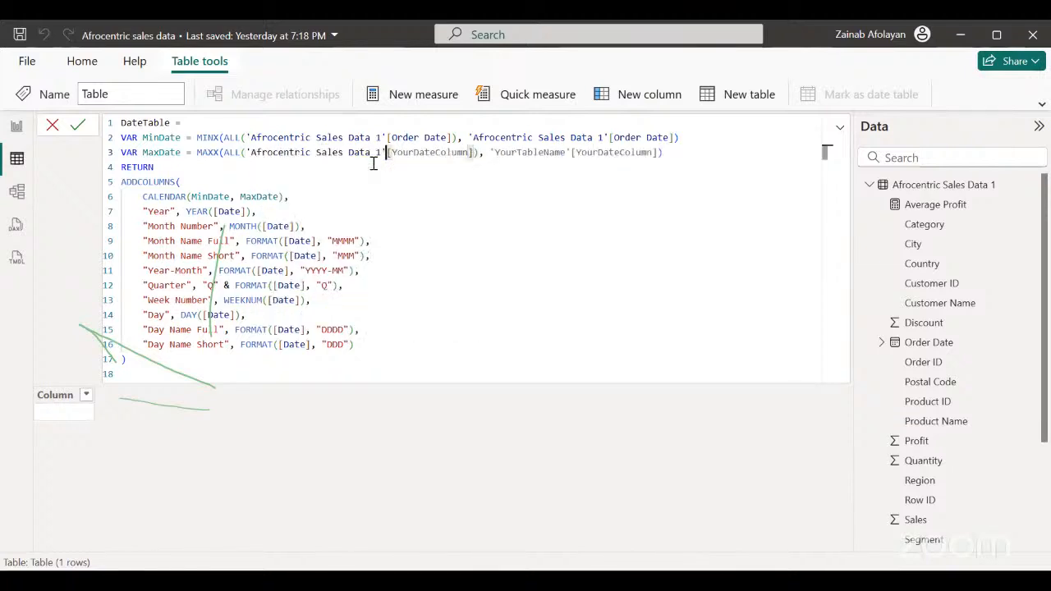
Replace the YourDateColumn placeholder inside MaxDate's ALL function with the Order Date column.
double_click(470, 152)
key(BackSpace)
key(BackSpace)
key(BackSpace)
key(BackSpace)
key(BackSpace)
key(BackSpace)
key(BackSpace)
key(BackSpace)
key(BackSpace)
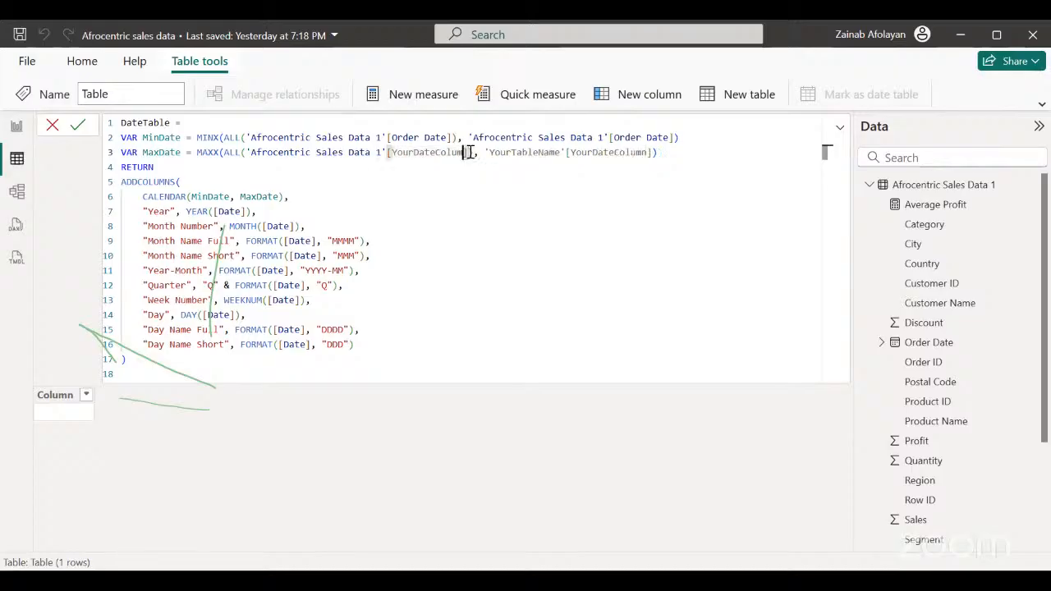
key(BackSpace)
key(BackSpace)
key(BackSpace)
key(BackSpace)
key(BackSpace)
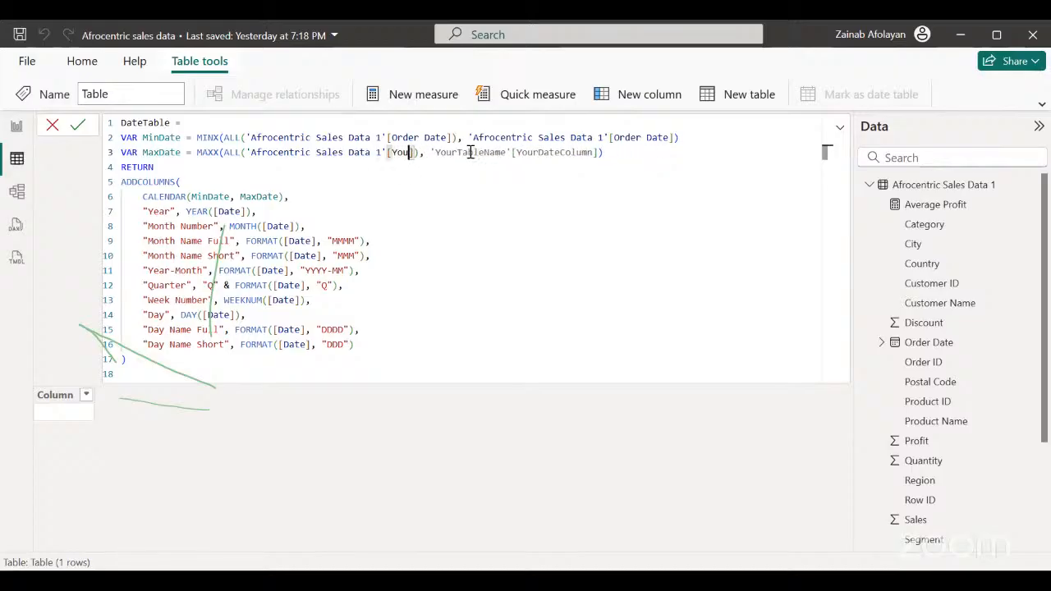
text(order)
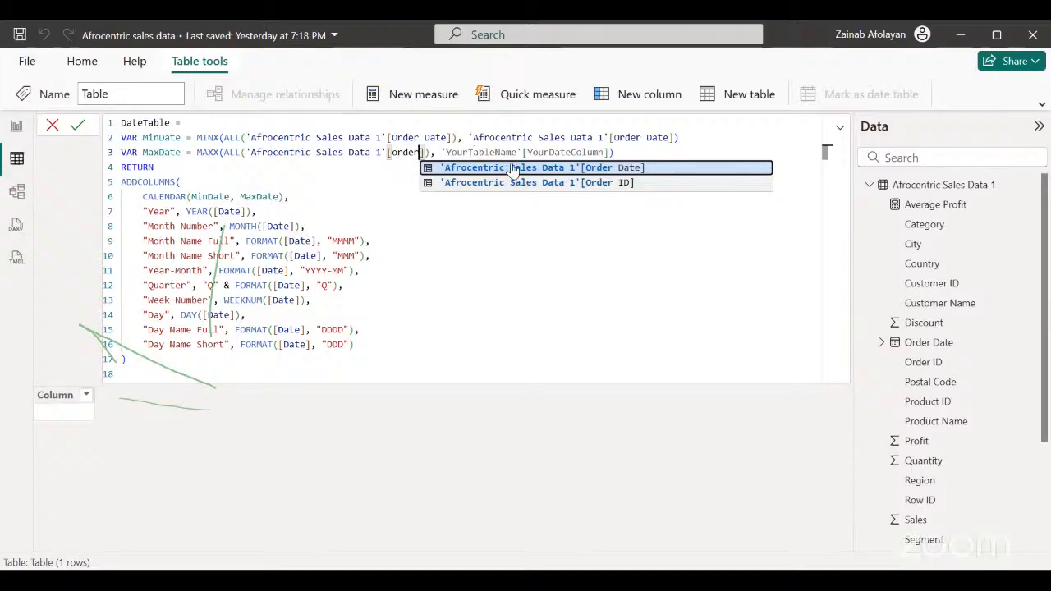
key(Tab)
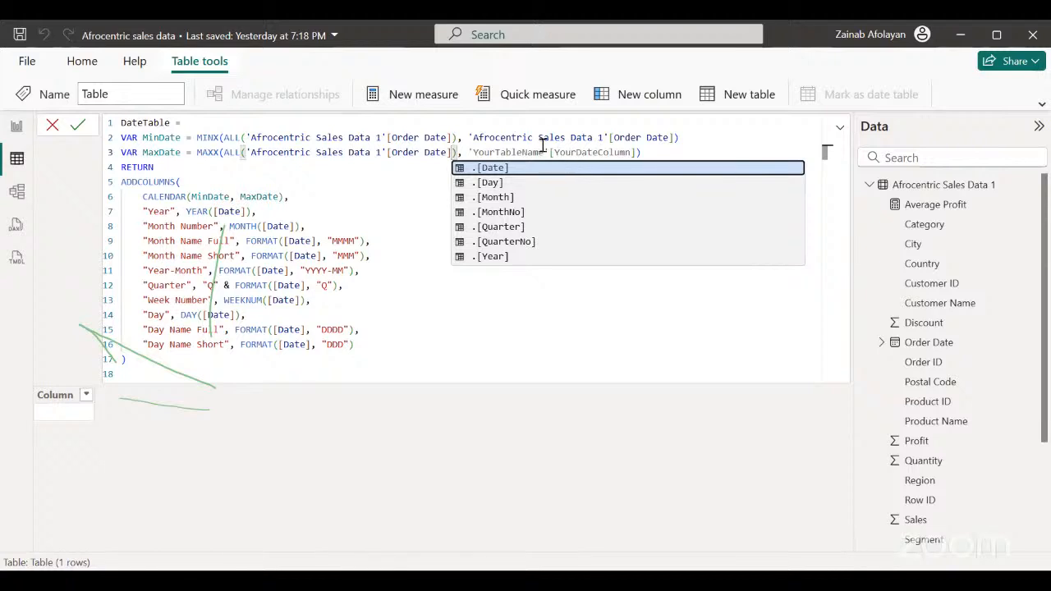
Replace the YourTableName placeholder in MaxDate's second MAXX argument with 'Afrocentric Sales Data 1'.
double_click(544, 154)
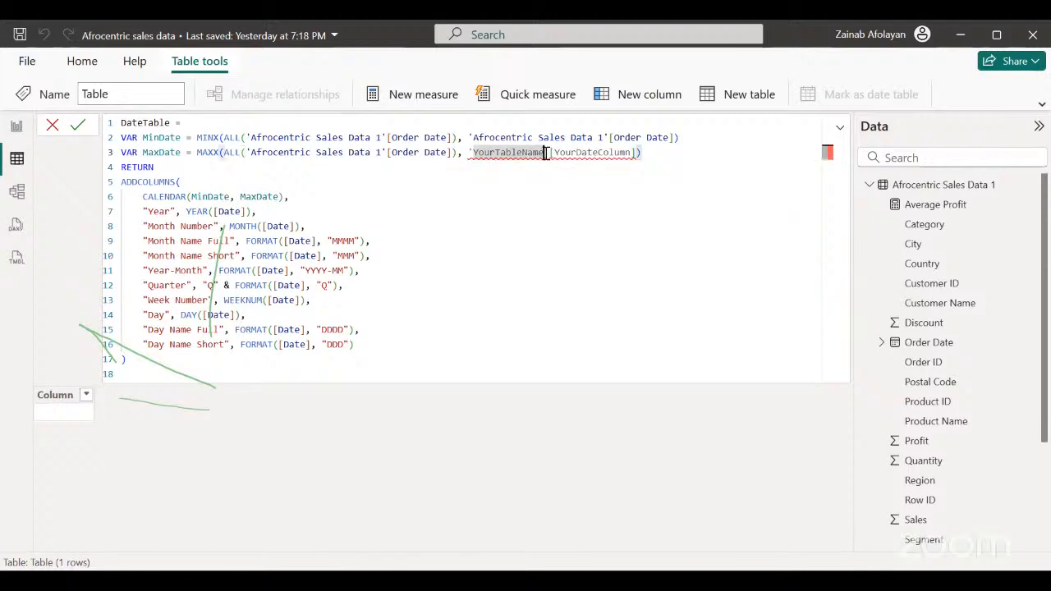
click(544, 153)
key(BackSpace)
key(BackSpace)
key(BackSpace)
key(BackSpace)
key(BackSpace)
key(BackSpace)
key(BackSpace)
key(BackSpace)
key(BackSpace)
key(BackSpace)
key(BackSpace)
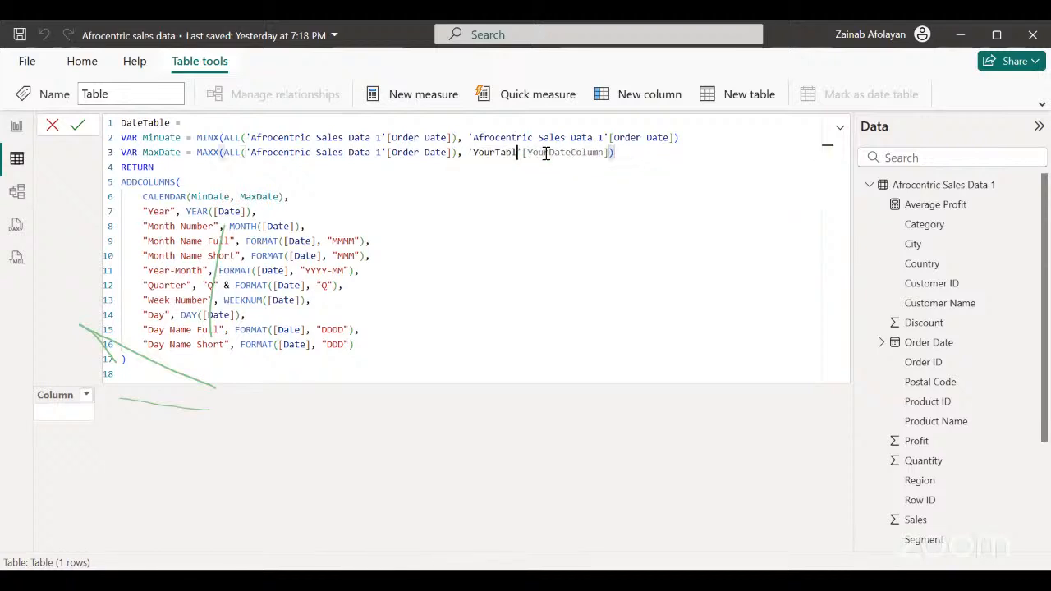
key(BackSpace)
key(BackSpace)
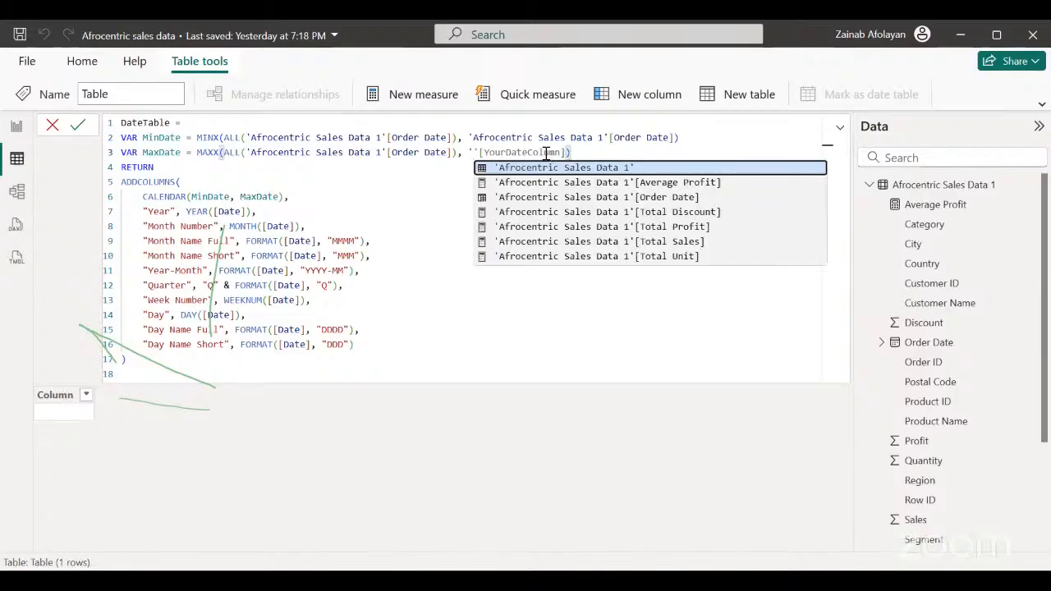
click(595, 168)
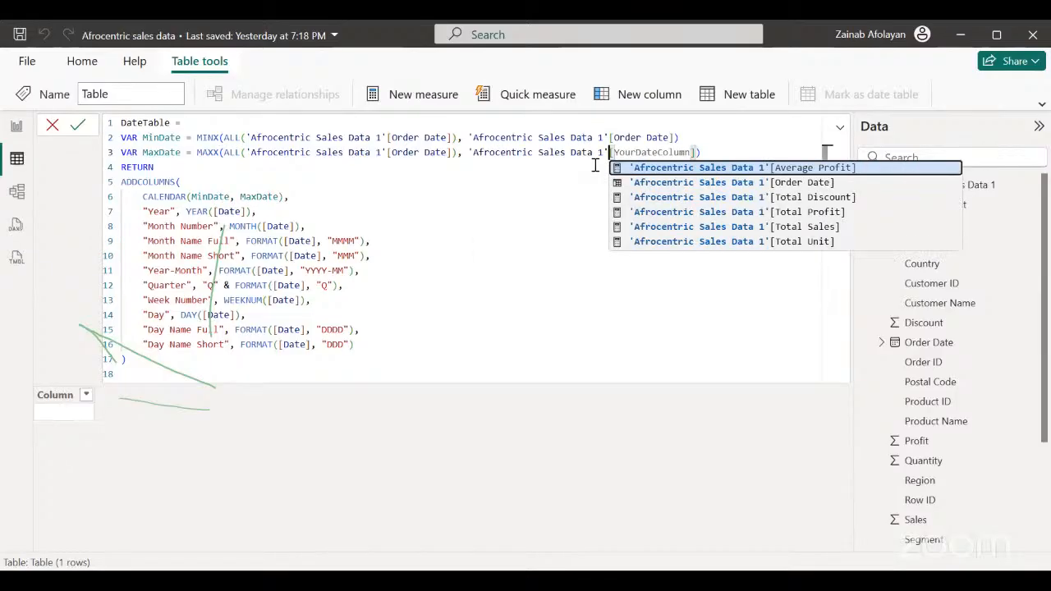
Replace the YourDateColumn placeholder in MaxDate's second MAXX argument with the Order Date column.
double_click(692, 152)
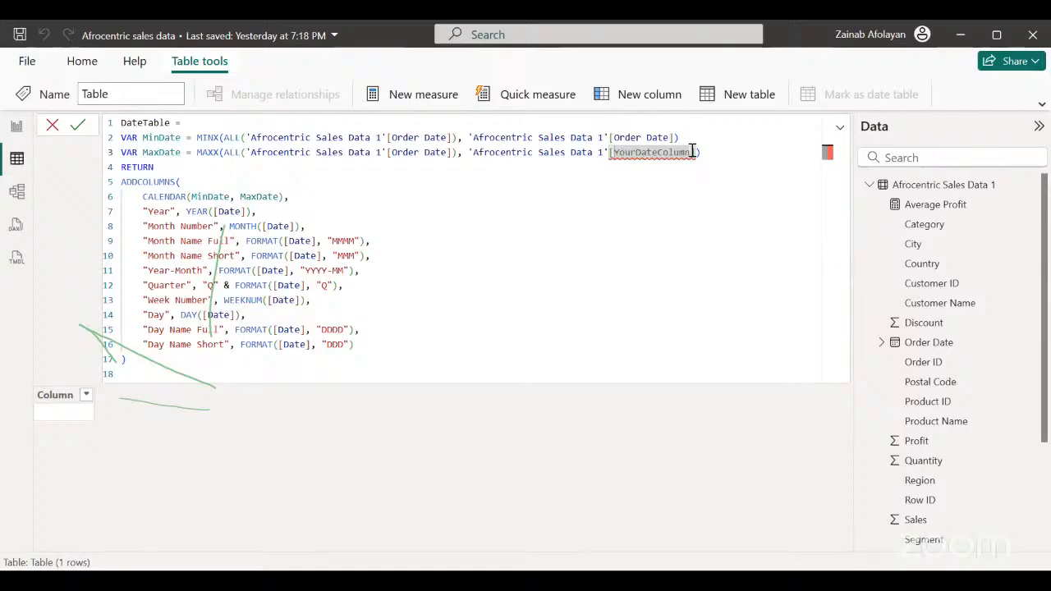
click(692, 152)
key(BackSpace)
key(BackSpace)
key(BackSpace)
key(BackSpace)
key(BackSpace)
key(BackSpace)
key(BackSpace)
key(BackSpace)
key(BackSpace)
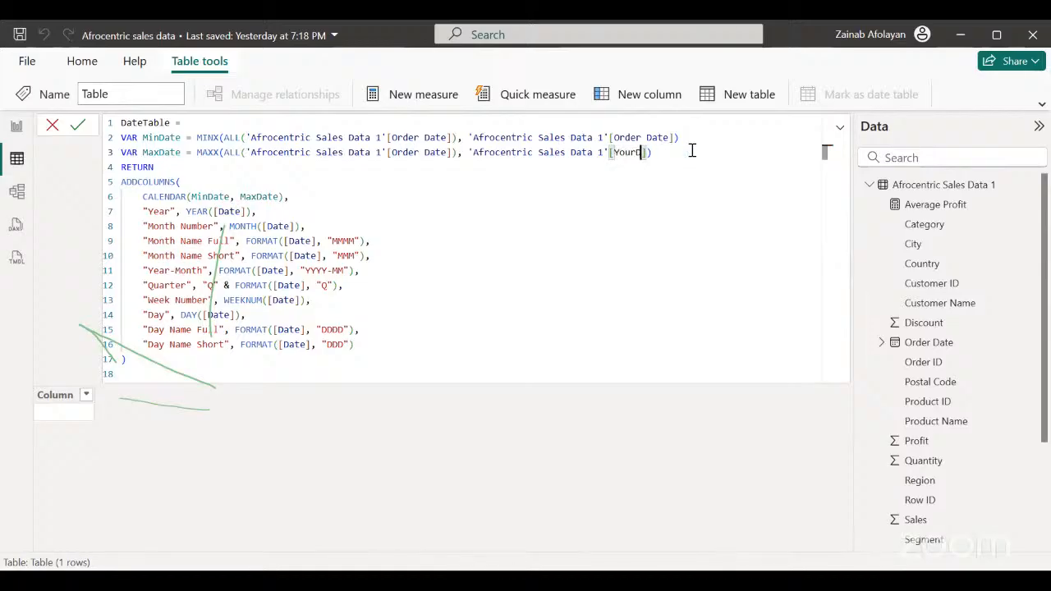
key(BackSpace)
key(BackSpace)
key(BackSpace)
text(orde)
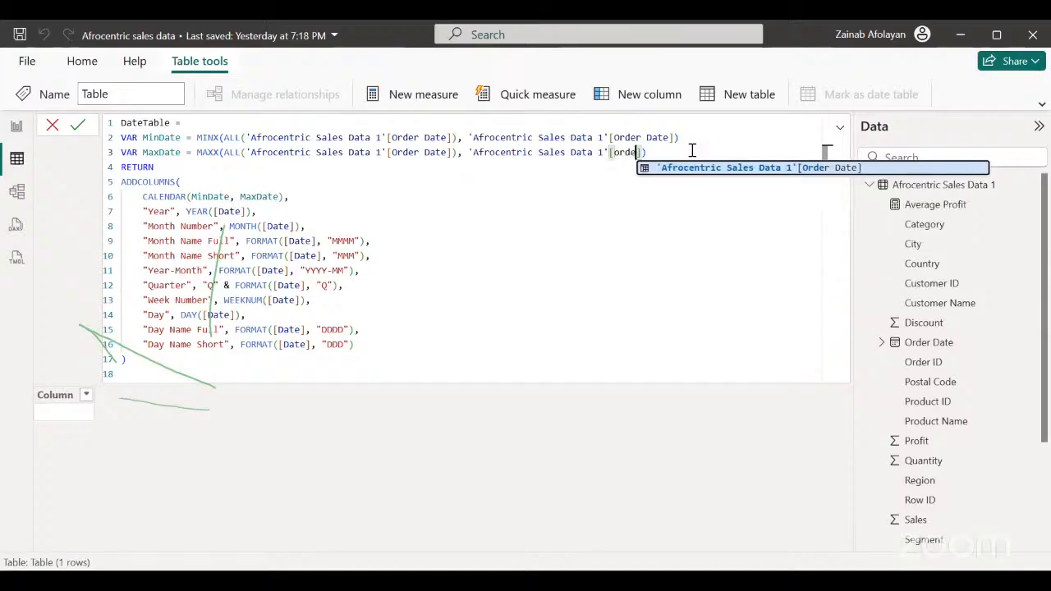
click(730, 167)
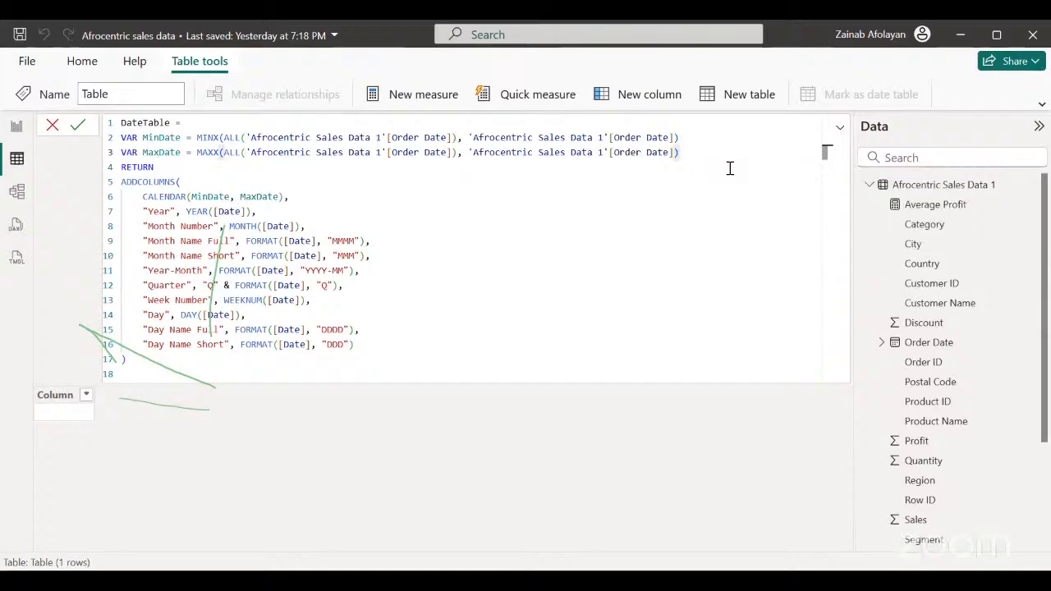
Commit the completed DateTable formula to create the calculated date table.
click(464, 309)
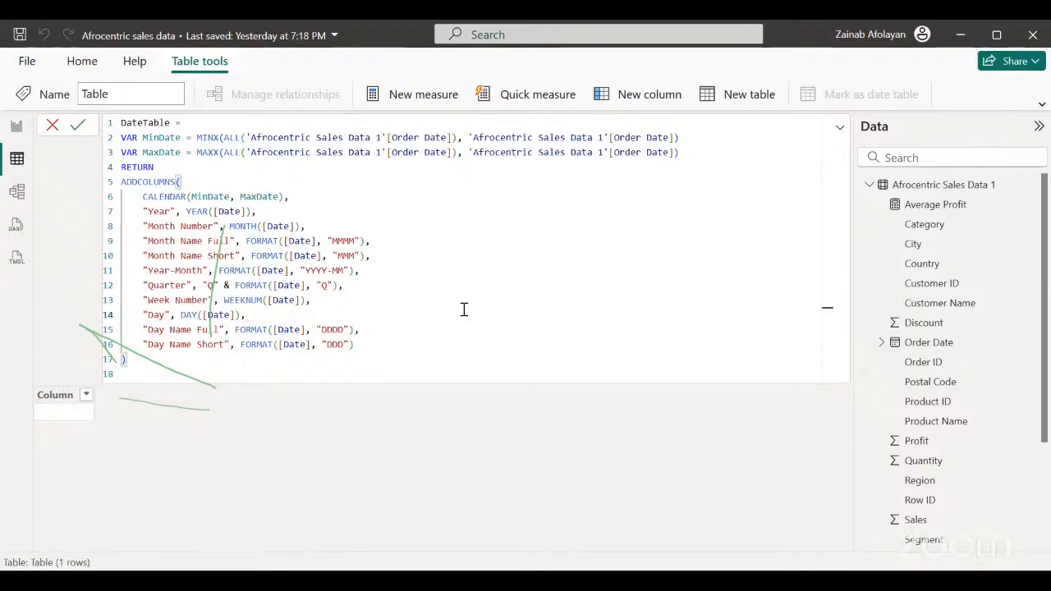
click(82, 125)
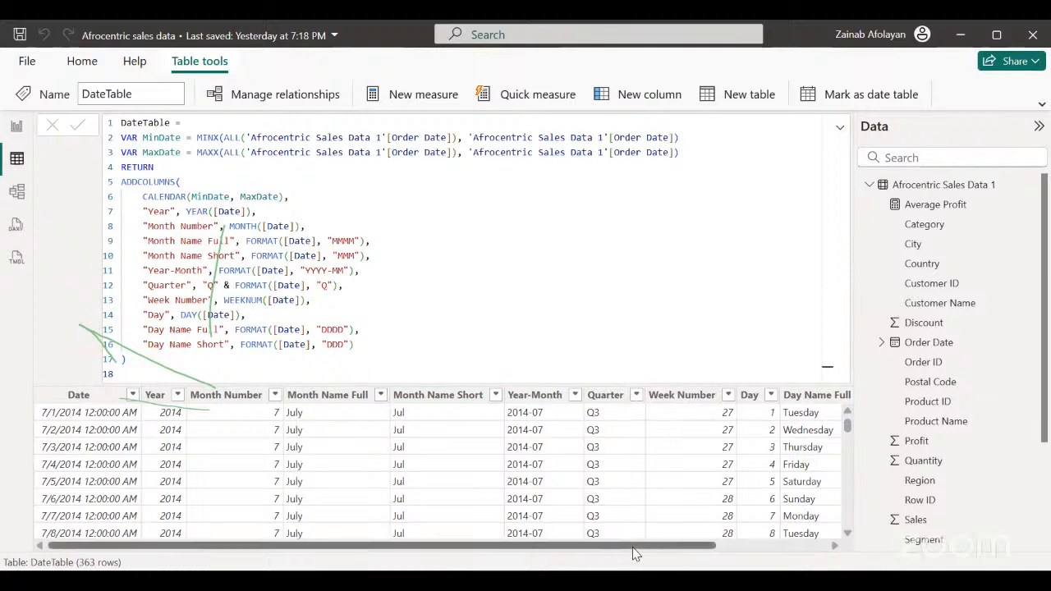
drag(633, 551, 546, 536)
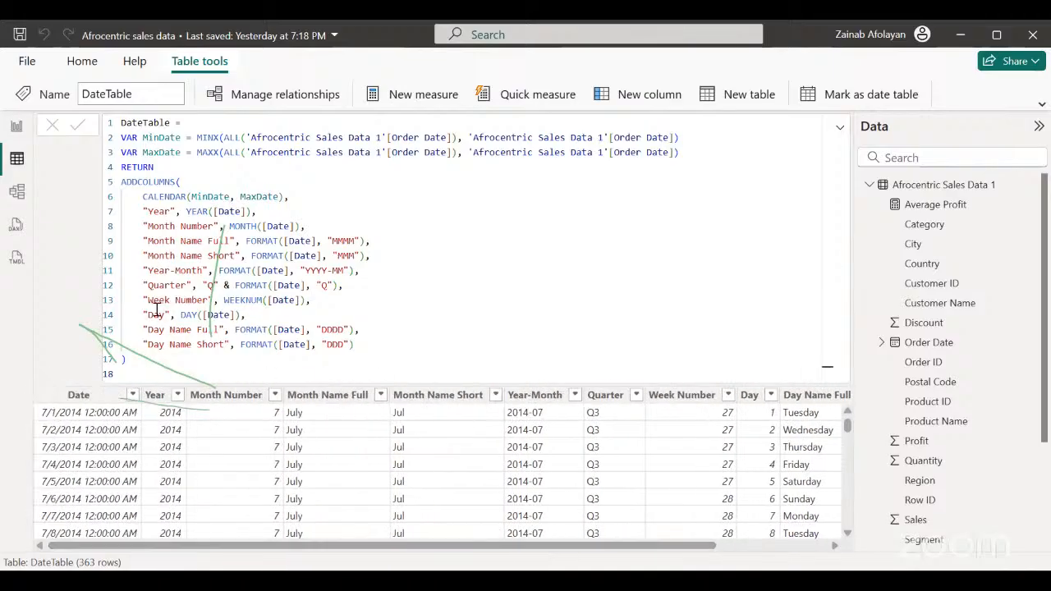
Return to the report's Filters page and remove the Order Date field from its date slicer.
click(15, 126)
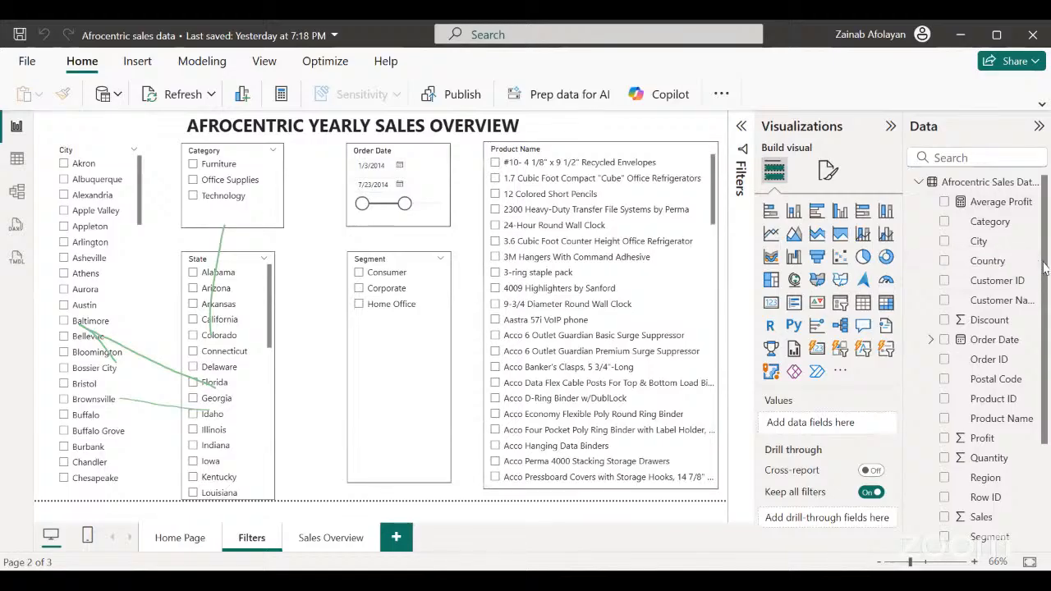
click(919, 184)
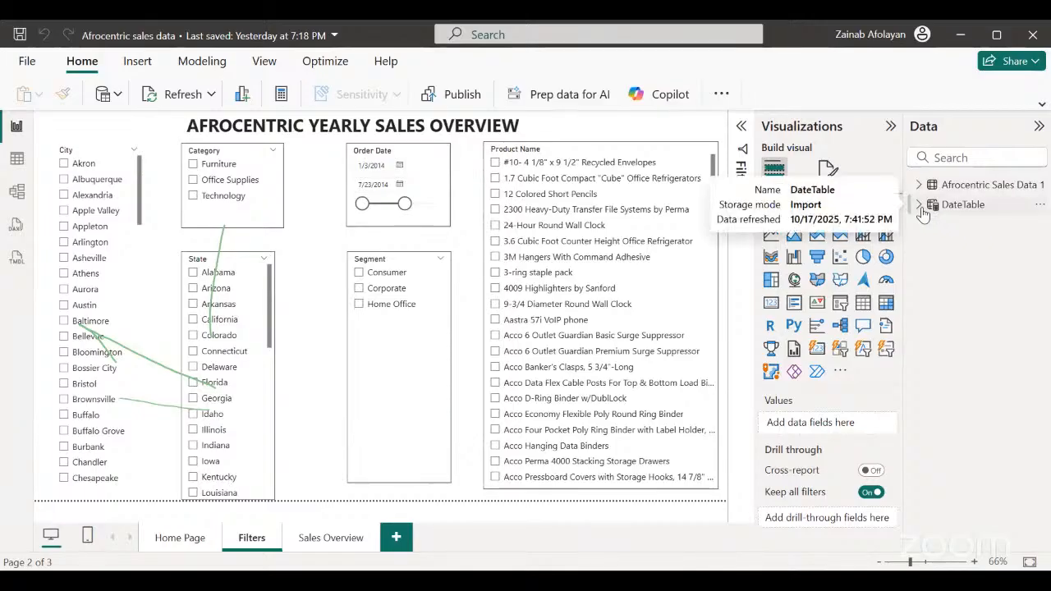
click(919, 205)
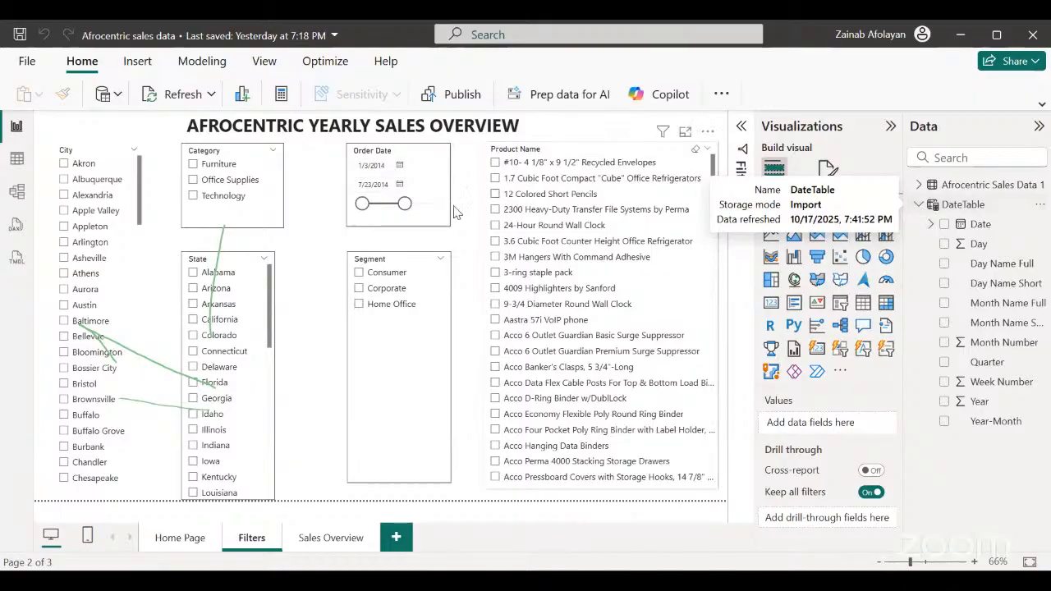
click(428, 218)
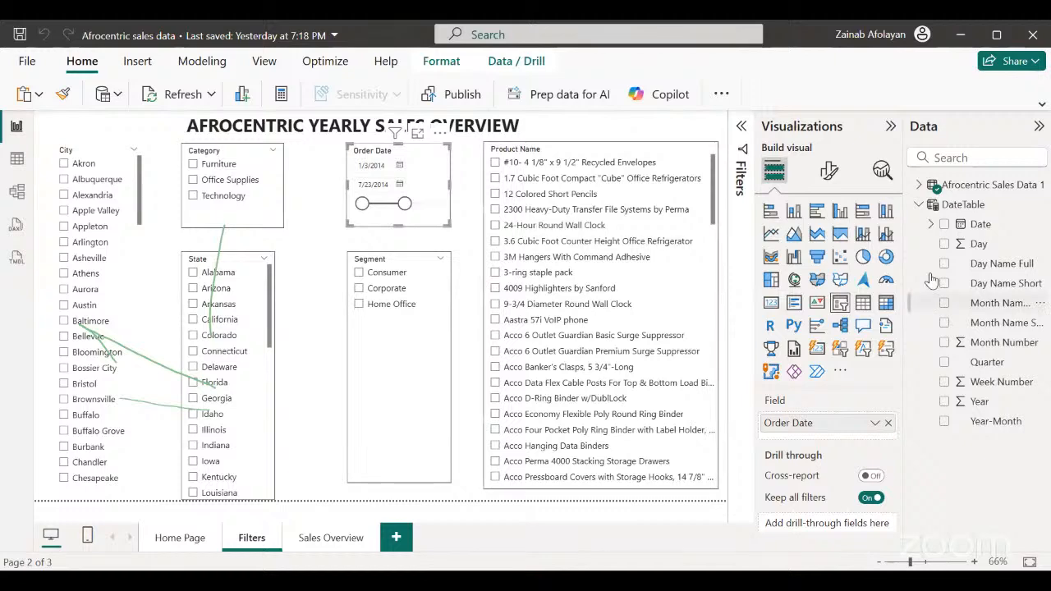
click(918, 186)
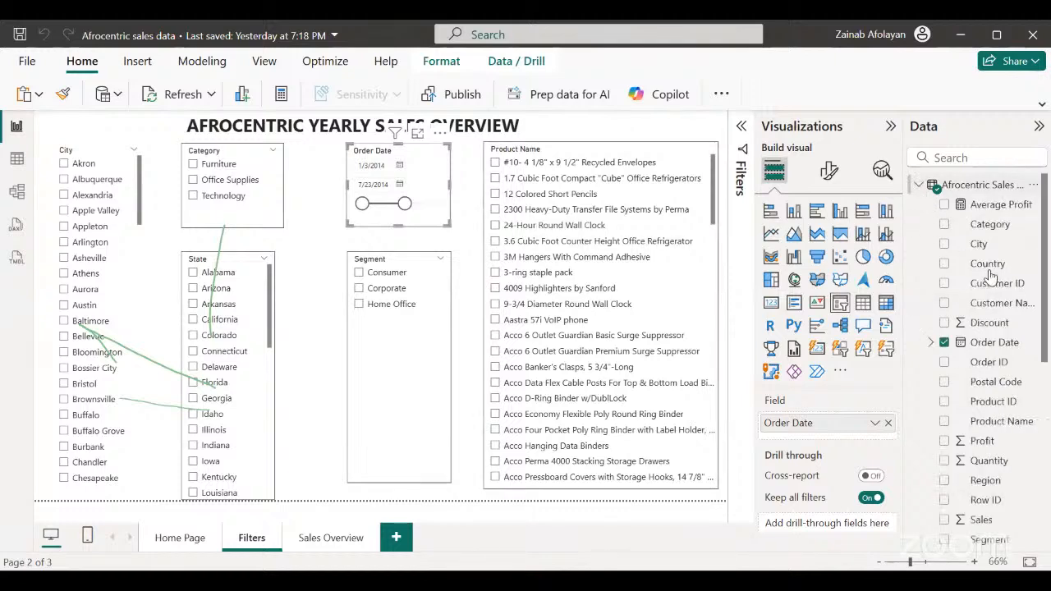
click(945, 342)
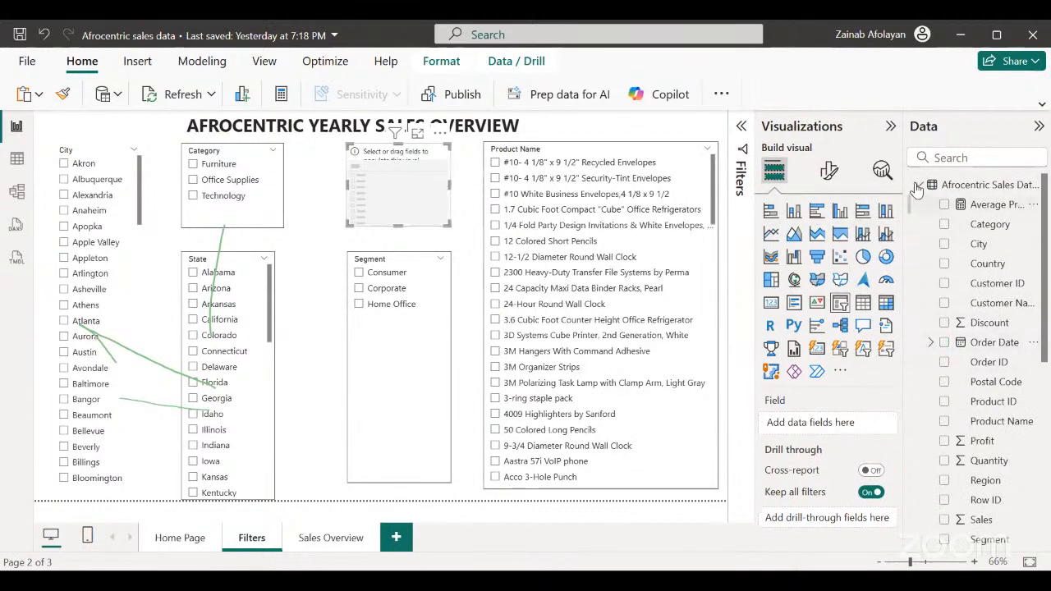
click(919, 185)
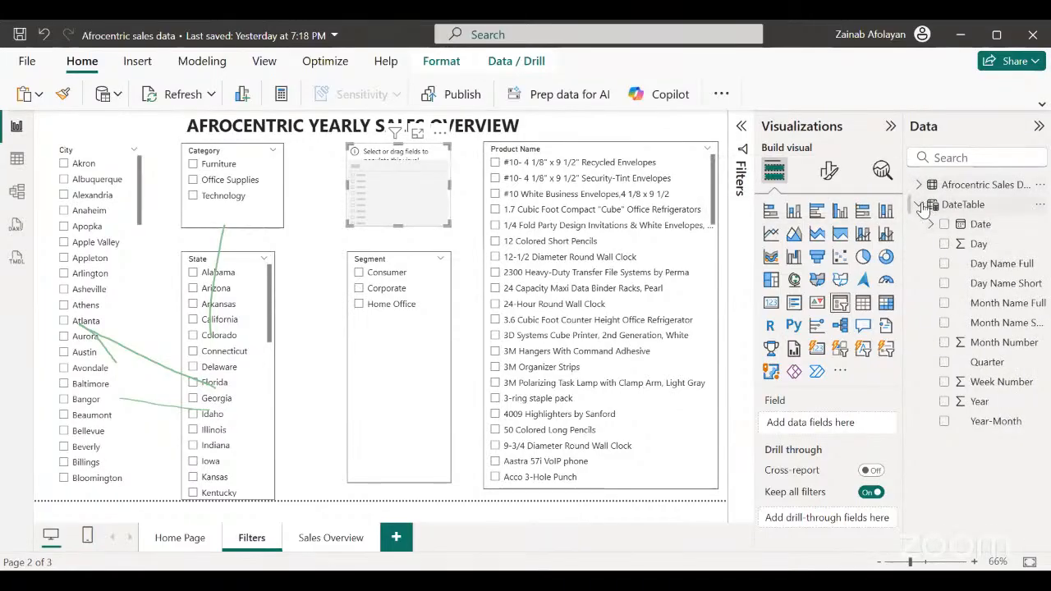
Try the DateTable's Date, Day, Day Name Full and Day Name Short fields in the emptied slicer, clearing them again.
click(944, 225)
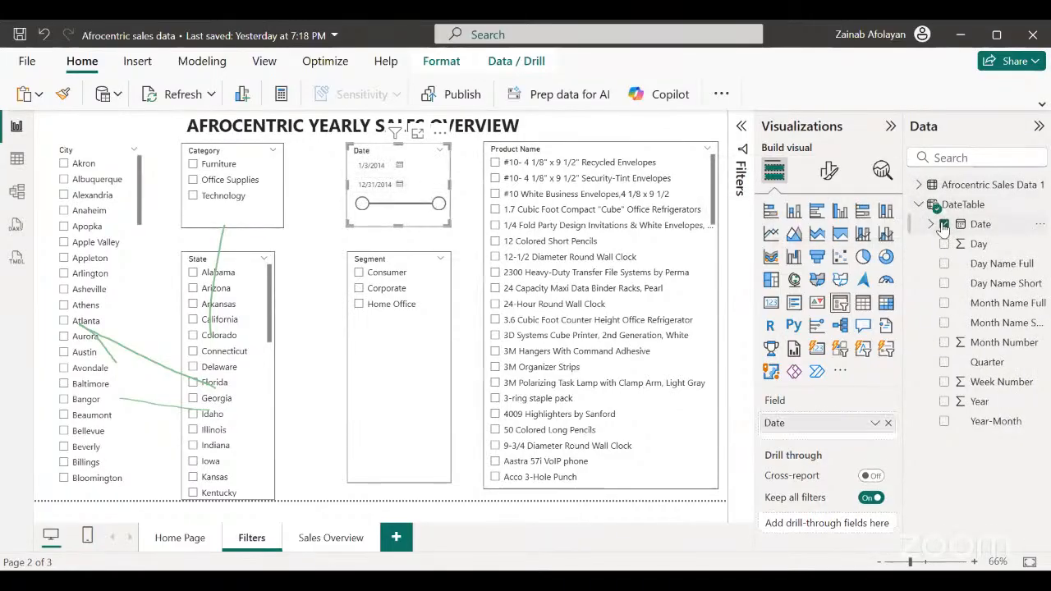
click(945, 225)
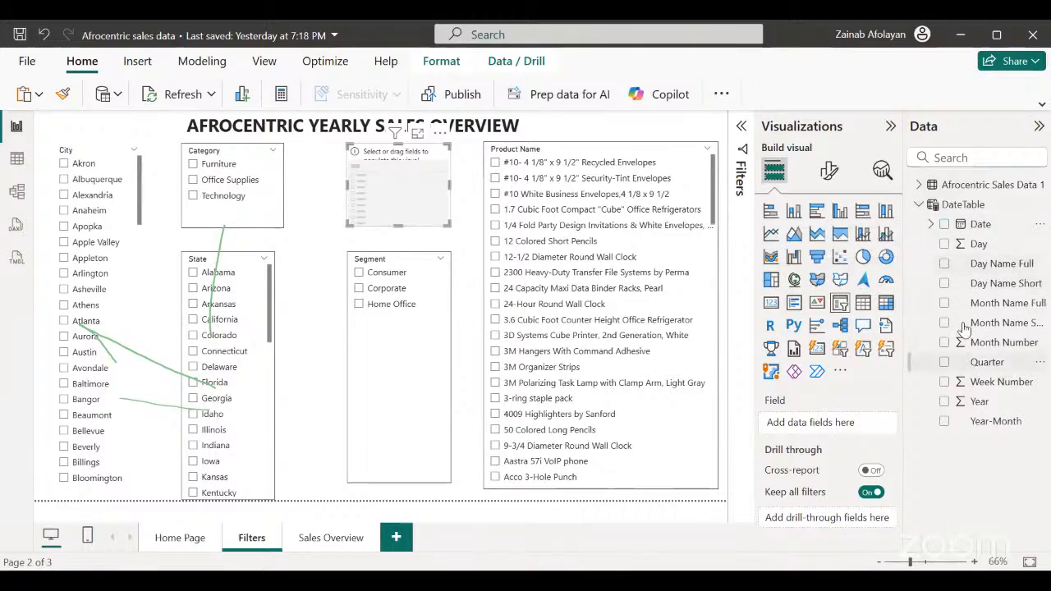
click(944, 245)
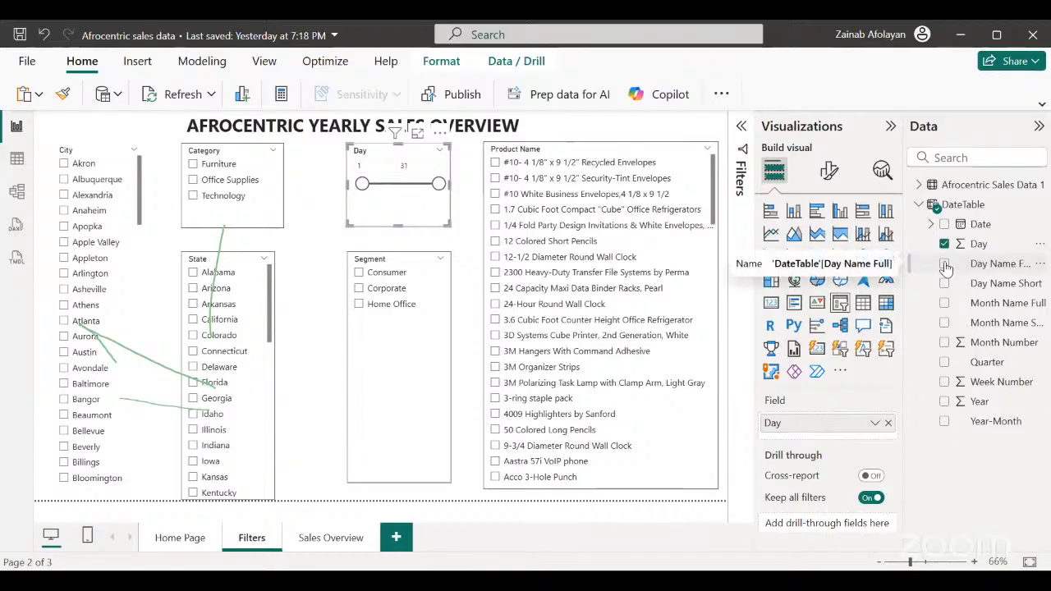
click(944, 263)
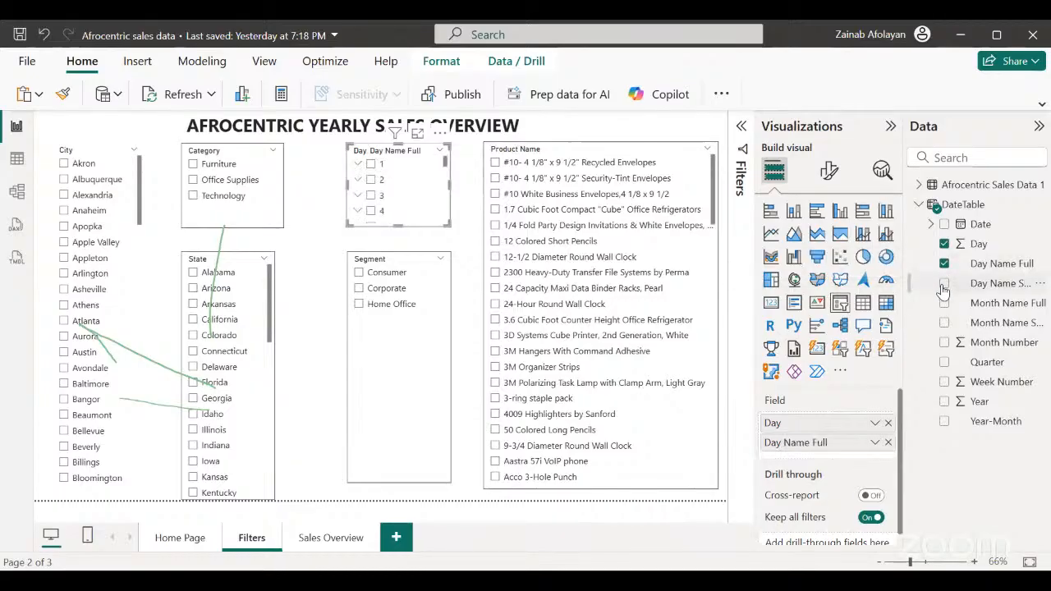
click(944, 283)
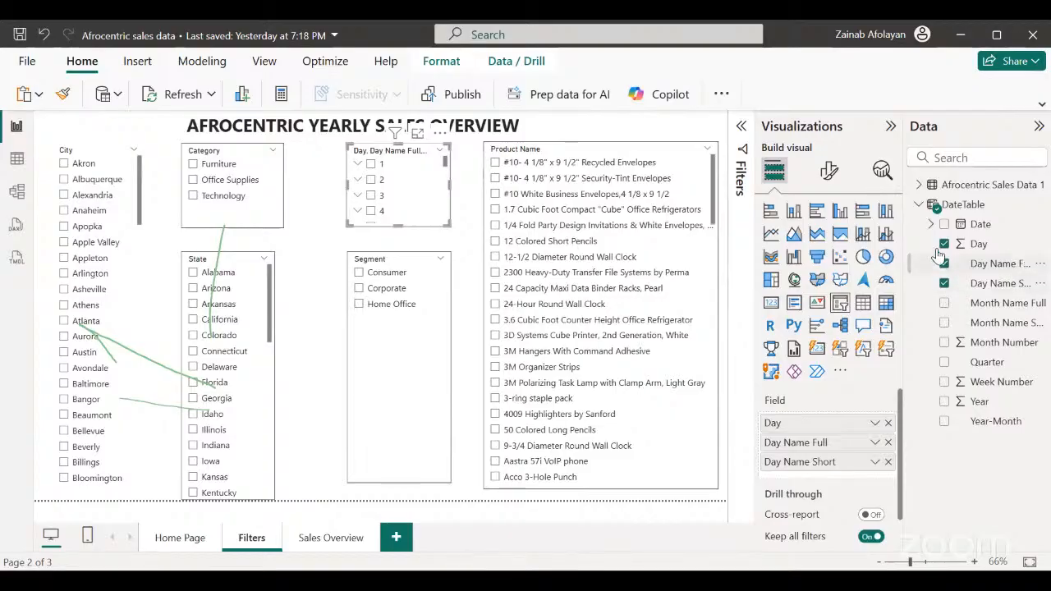
click(944, 283)
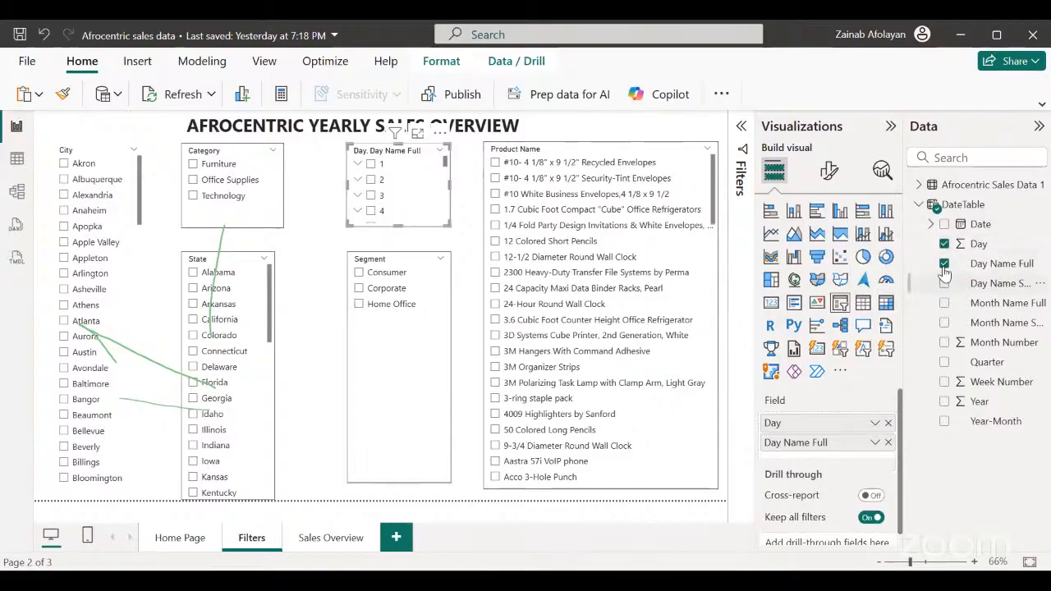
click(945, 264)
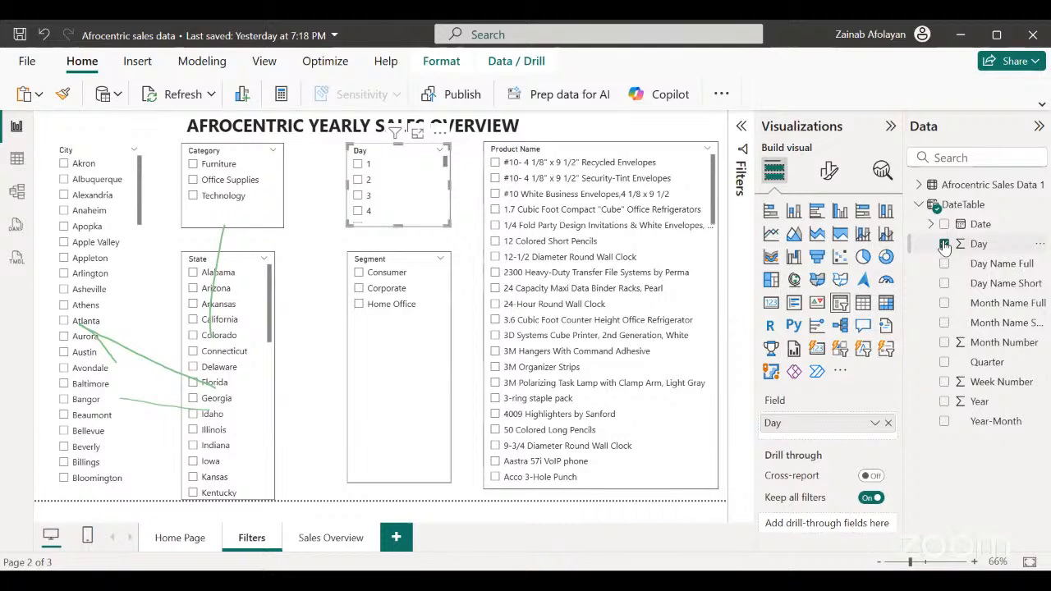
click(944, 244)
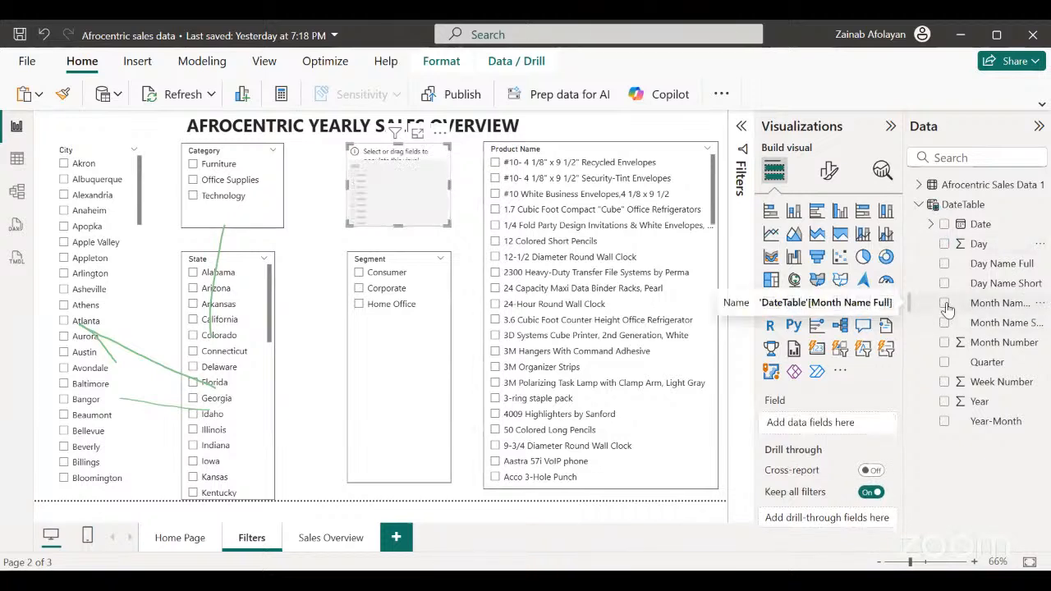
Assign the DateTable's Month Name Full field to the empty slicer and make the slicer slightly taller above Segment.
click(944, 303)
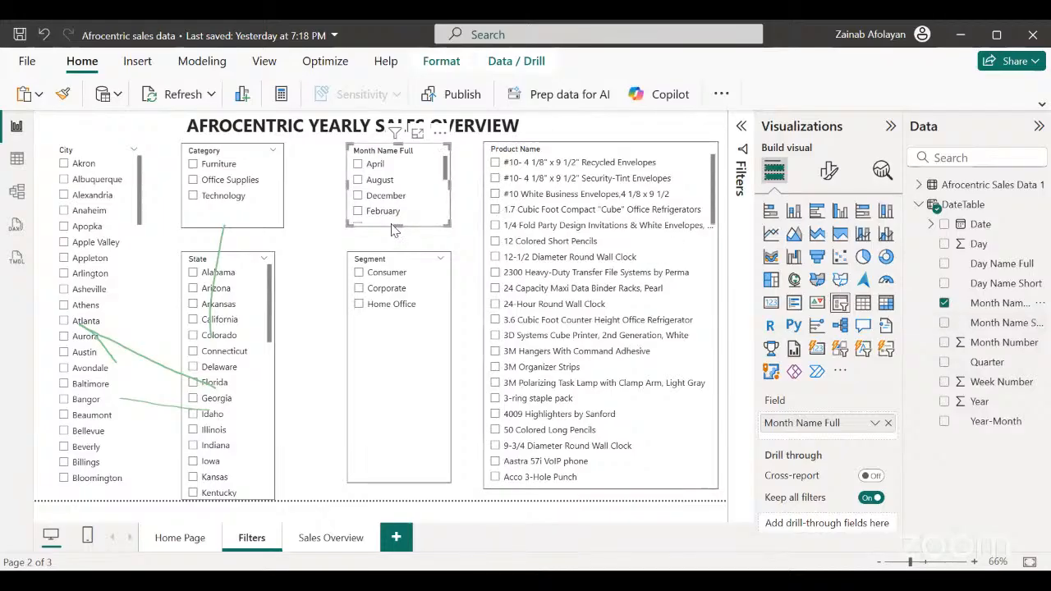
drag(398, 226, 395, 242)
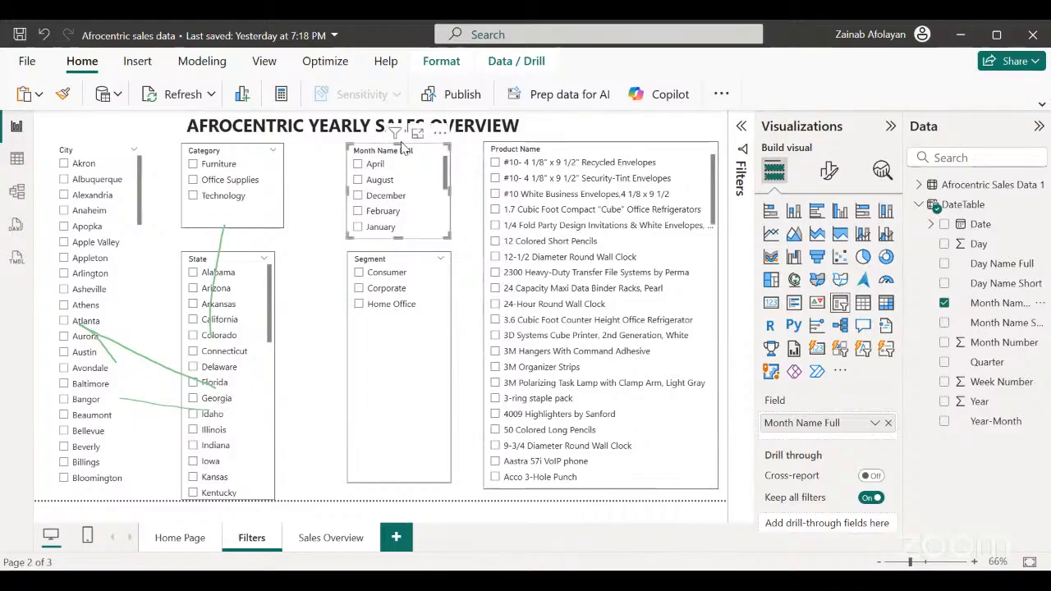
drag(398, 140, 402, 147)
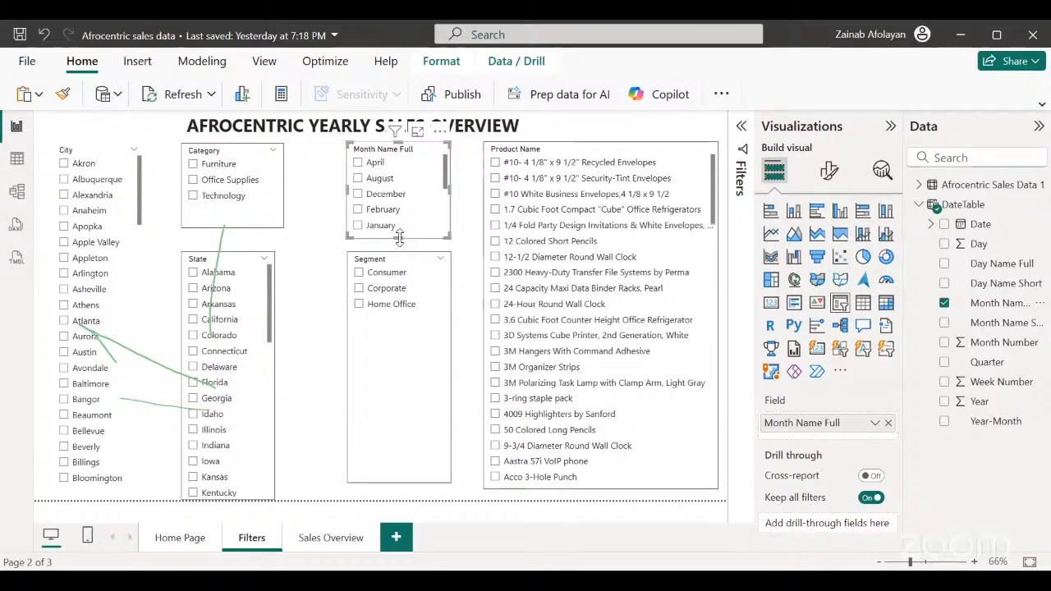
drag(399, 235, 399, 234)
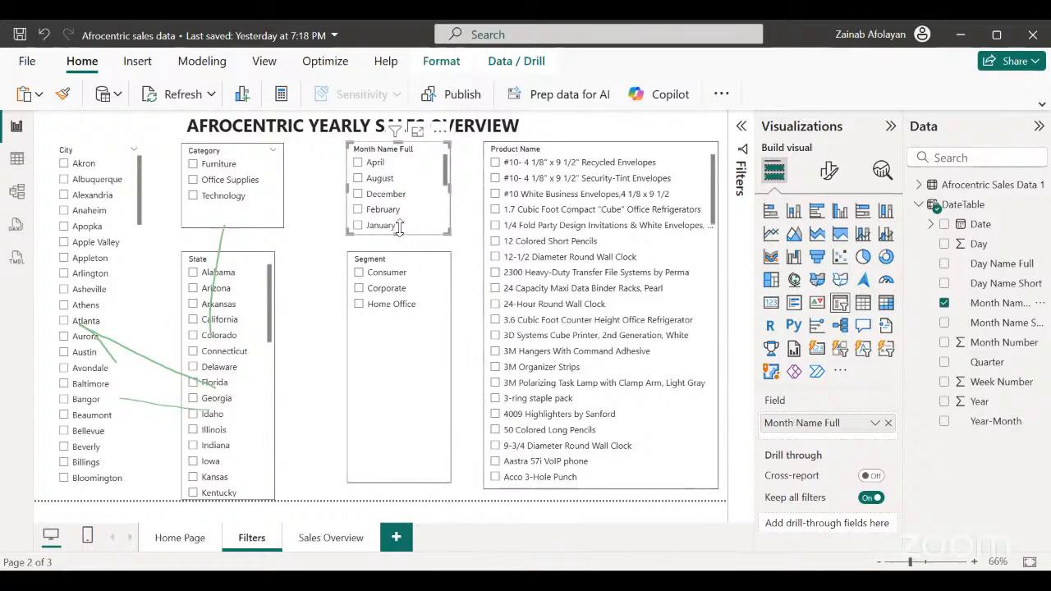
drag(398, 231, 398, 229)
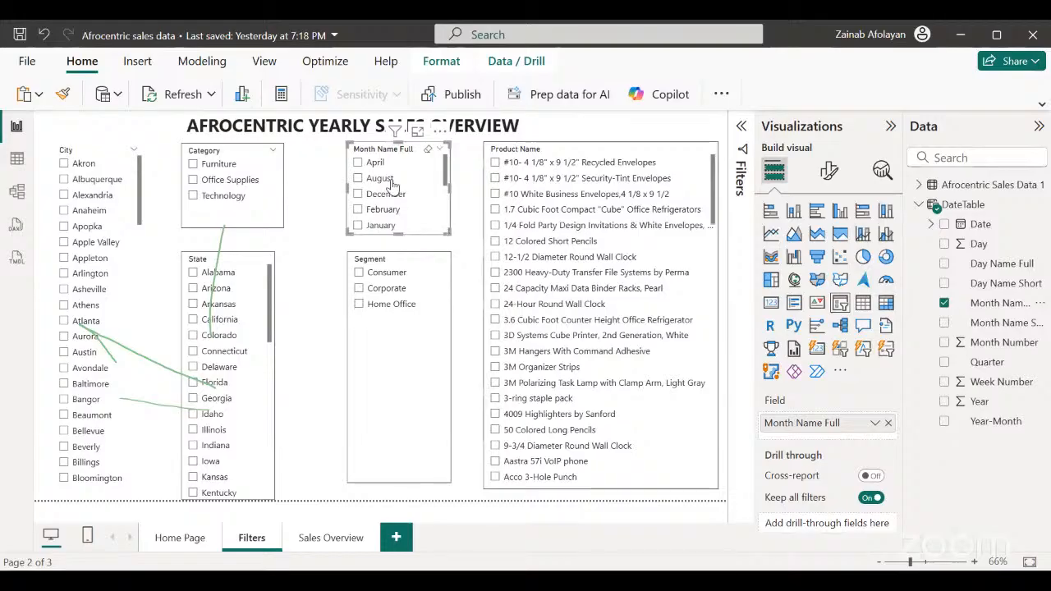
Filter the page by Apple Valley and by Appleton in the City slicer, clearing each selection.
click(134, 242)
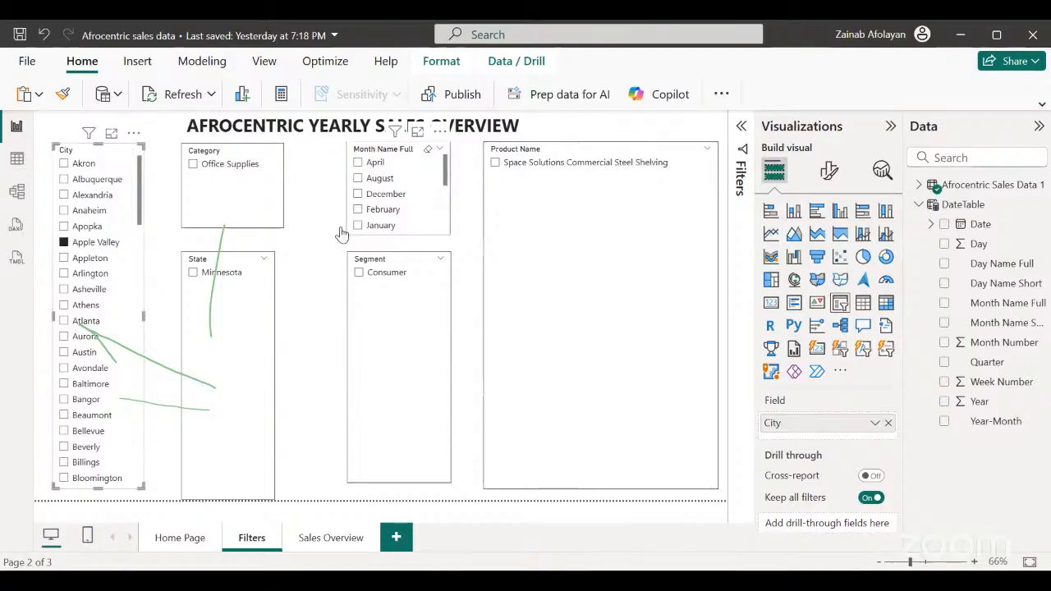
click(63, 242)
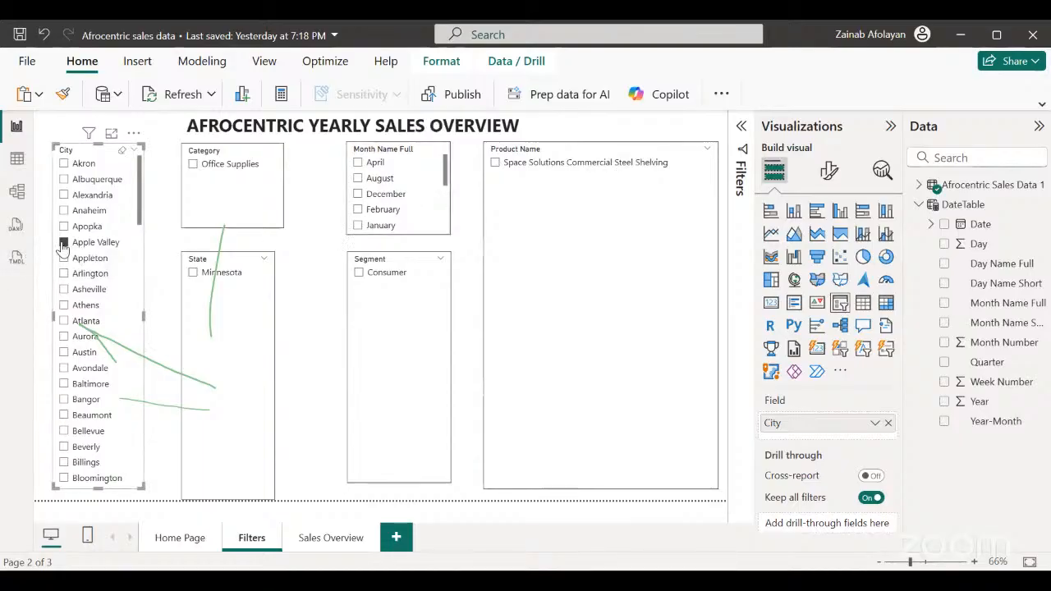
click(298, 244)
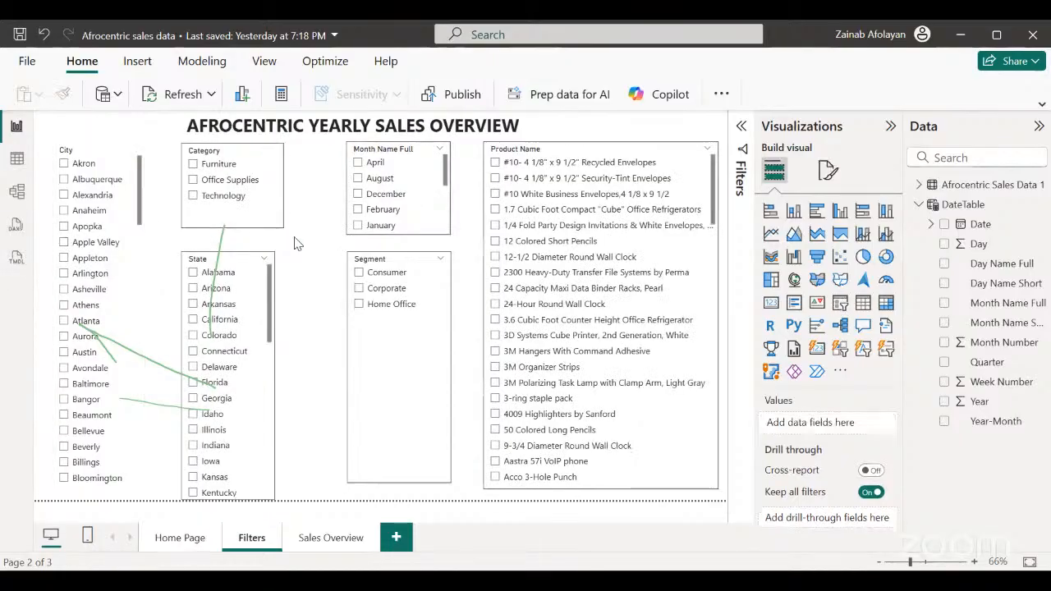
click(127, 260)
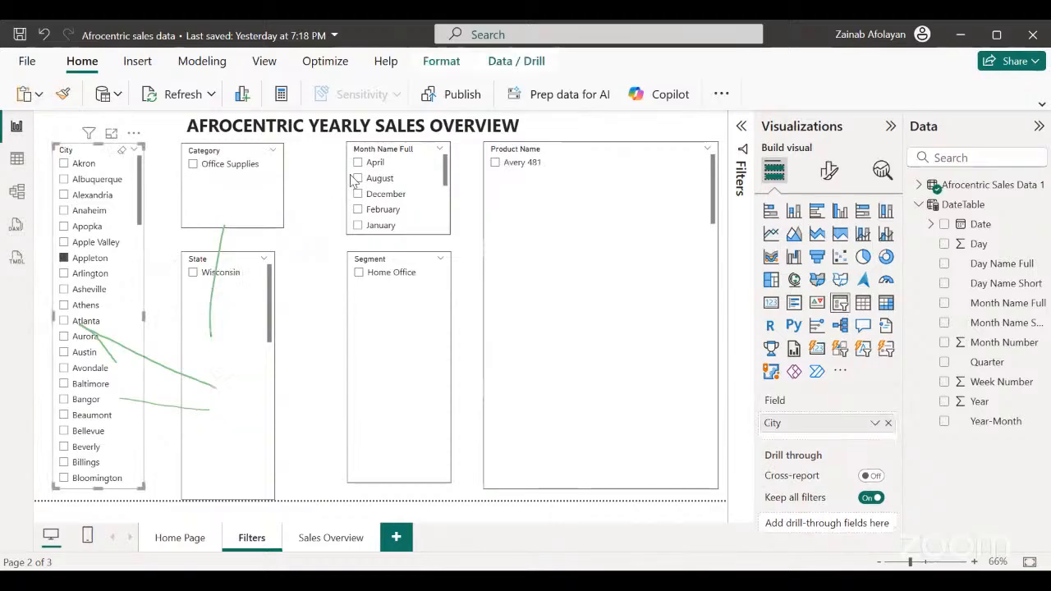
click(64, 258)
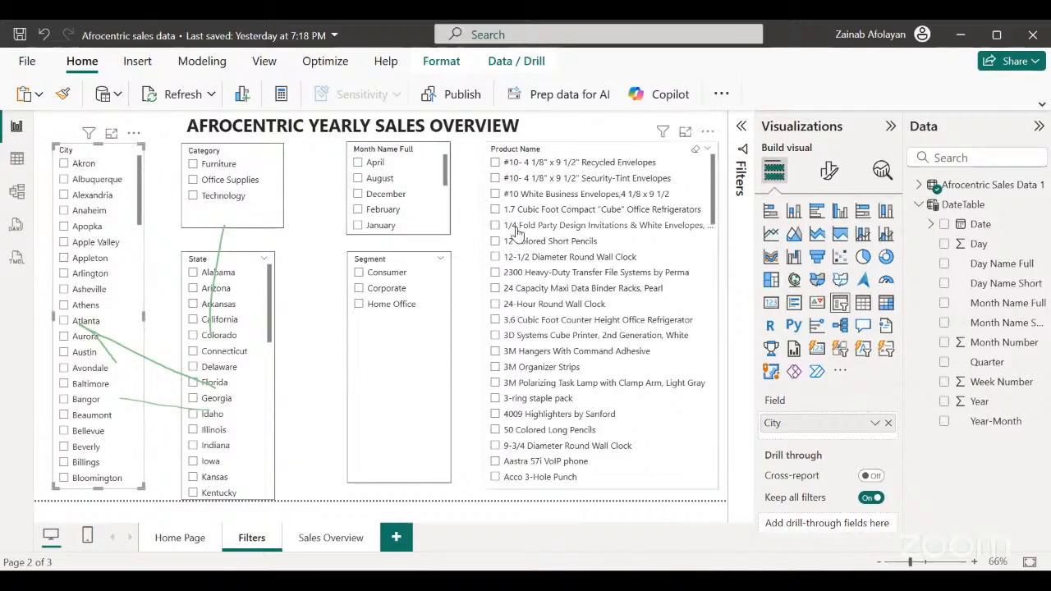
Turn on the visual border for the City slicer.
click(825, 172)
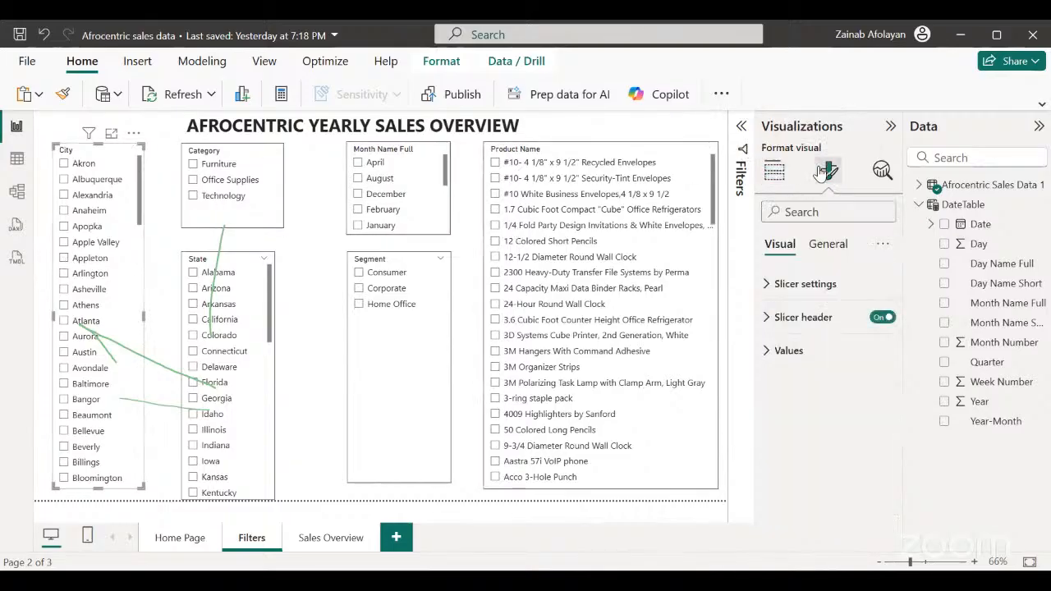
click(825, 245)
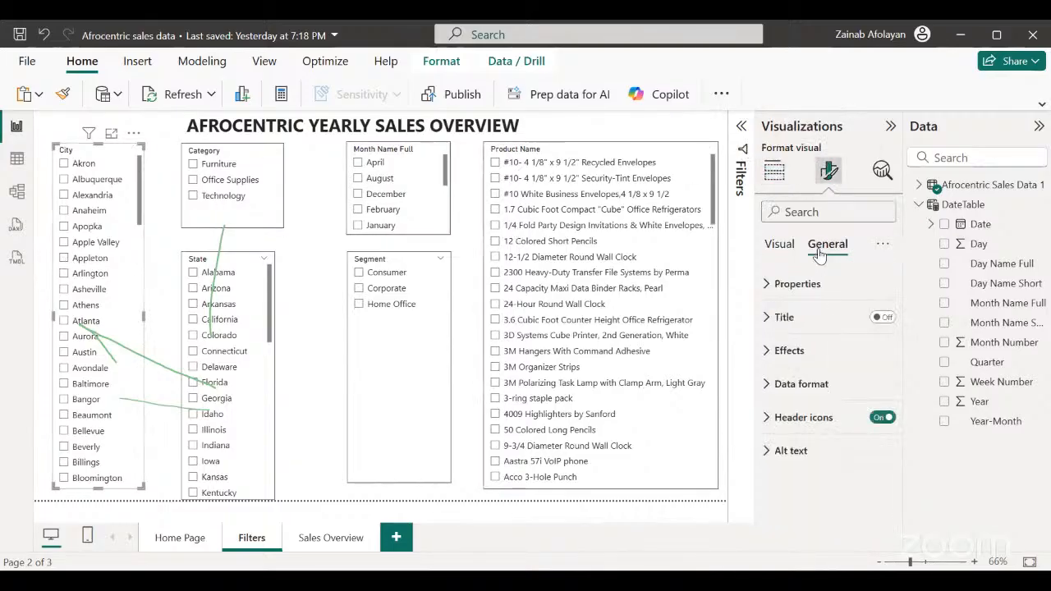
click(765, 352)
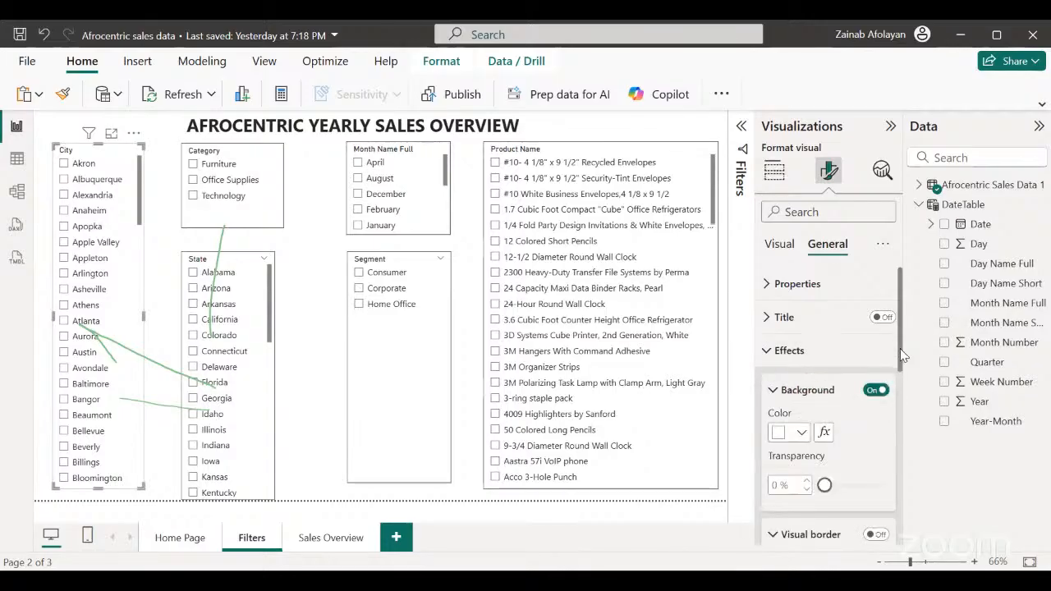
drag(899, 332, 900, 395)
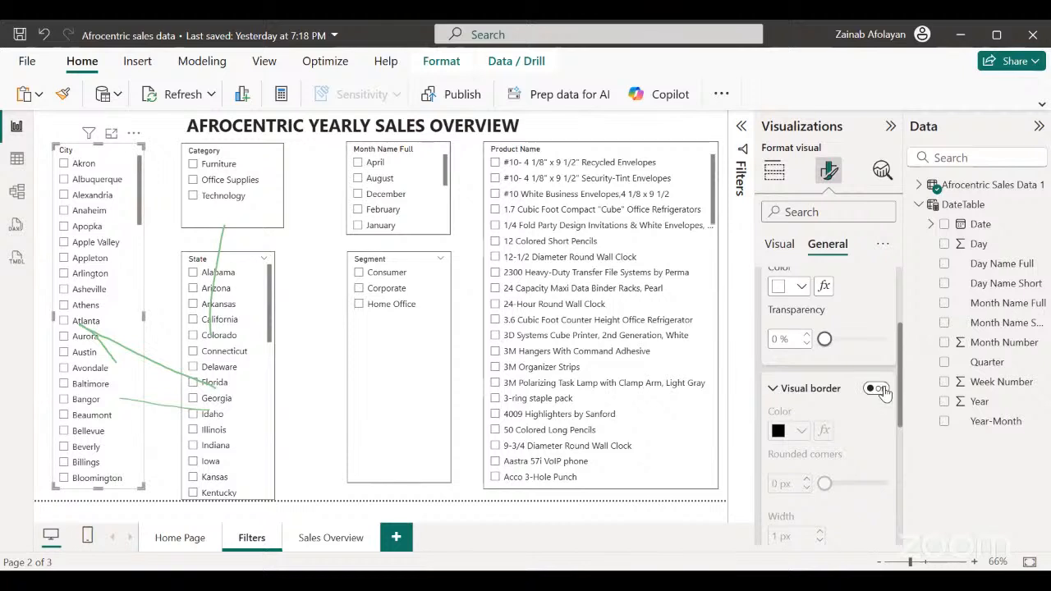
click(882, 391)
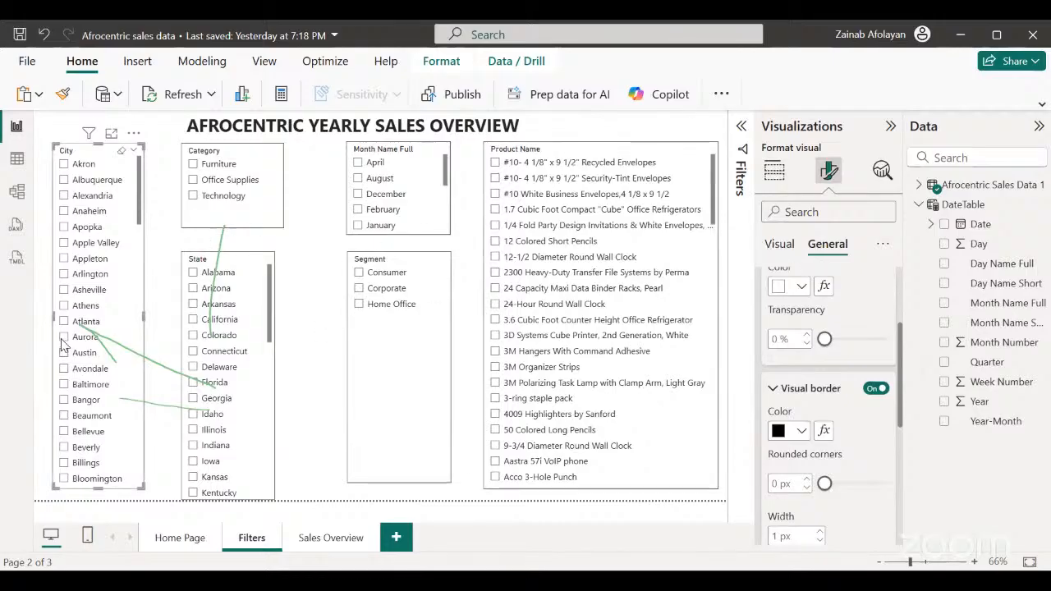
click(172, 294)
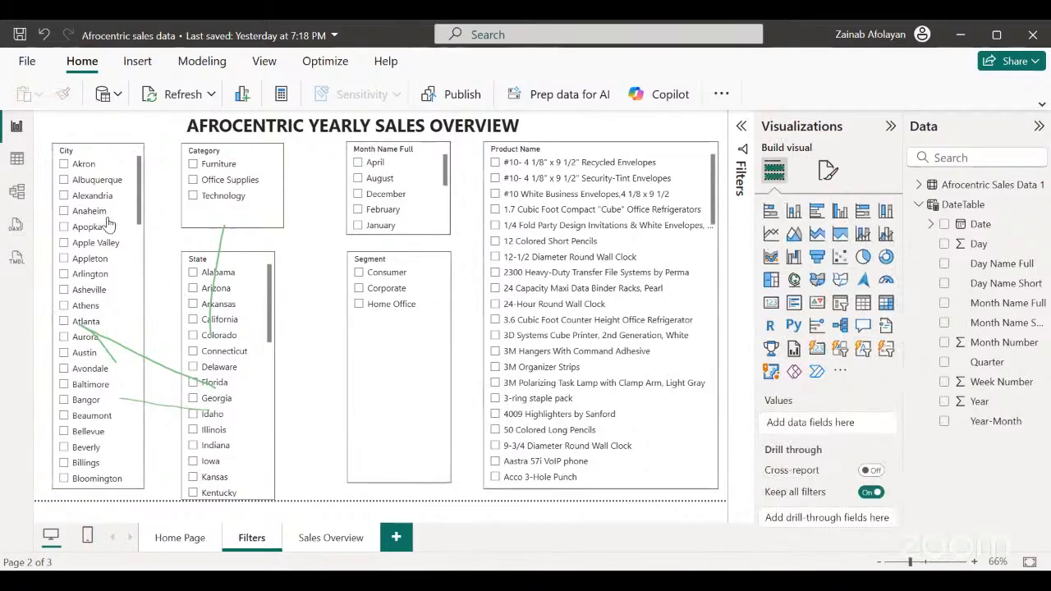
Filter by Akron in the City slicer and December in the month slicer, check the Sales Overview page, and return to Filters.
click(64, 165)
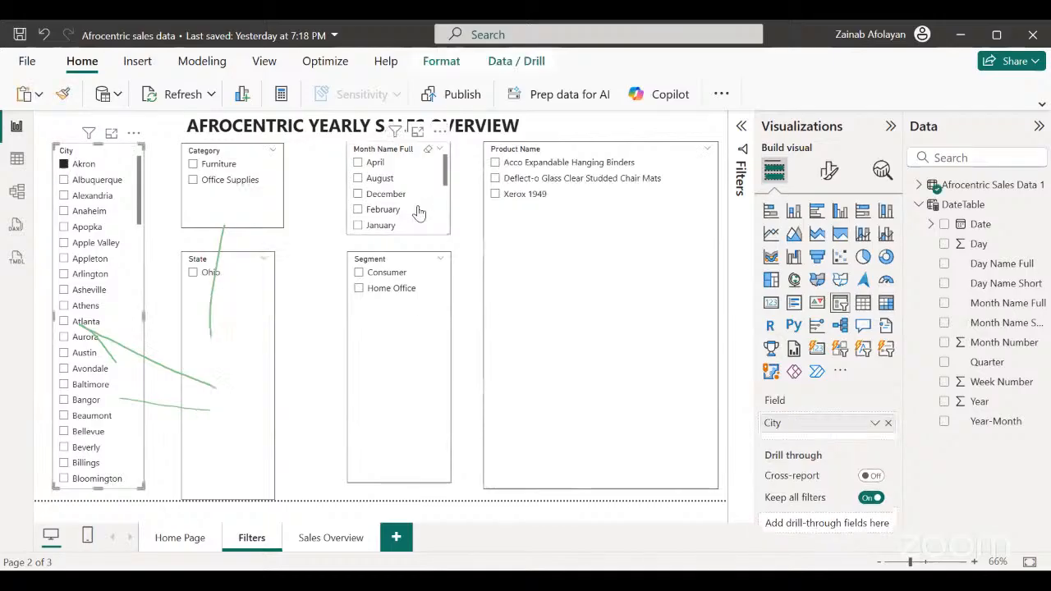
click(357, 195)
click(333, 540)
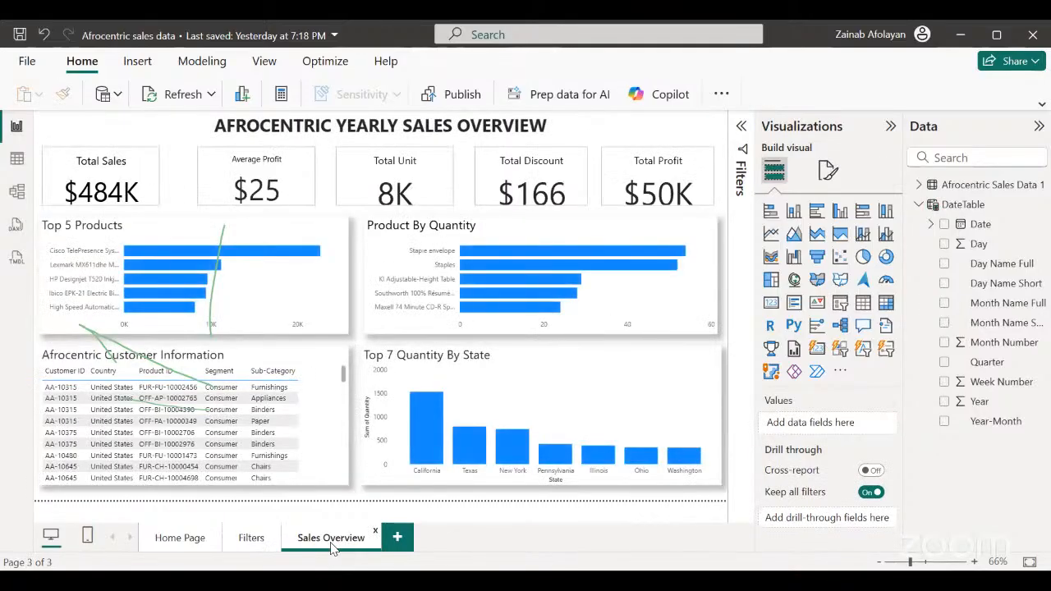
click(249, 538)
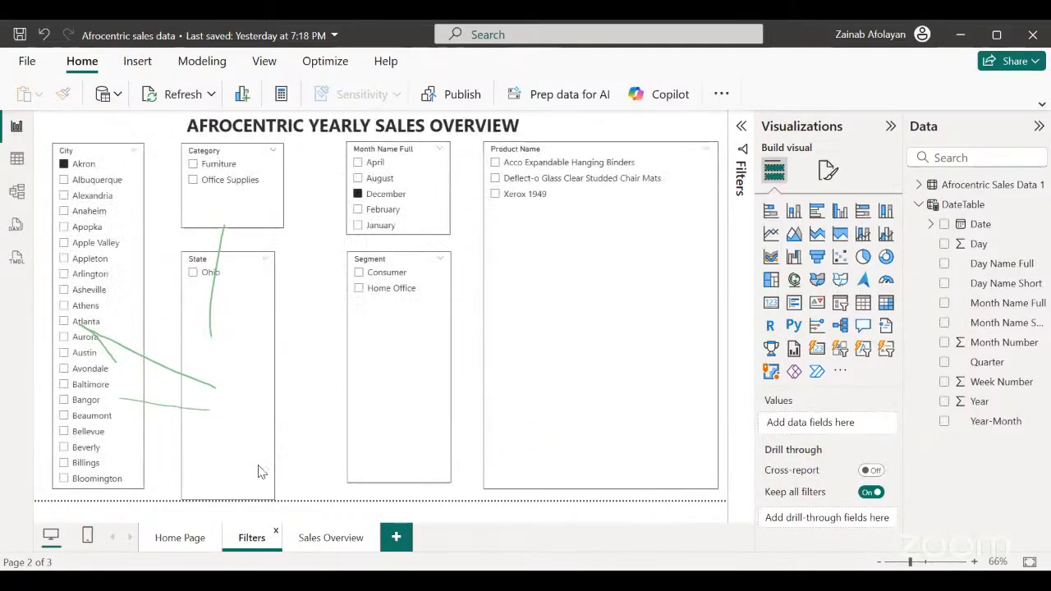
Switch the month filter to April, check the Sales Overview page again, and clear both the April and Akron selections on Filters.
click(358, 164)
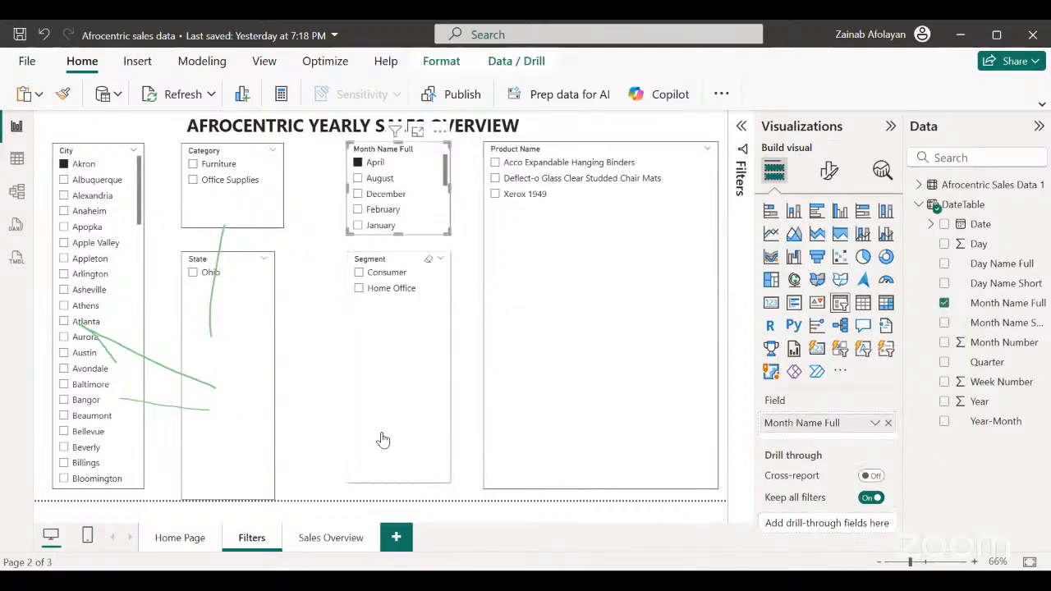
click(331, 537)
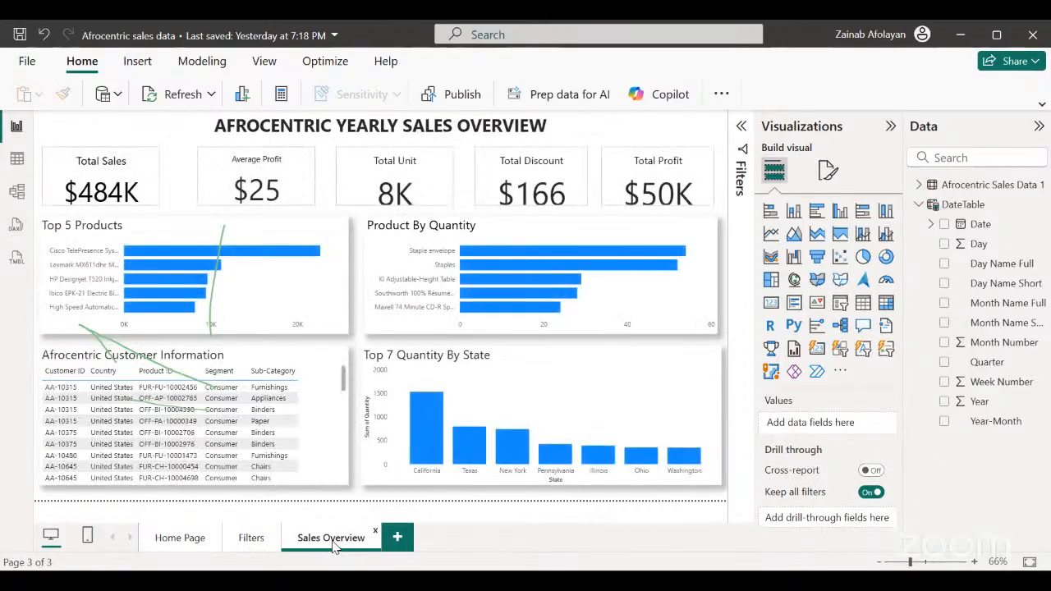
click(256, 544)
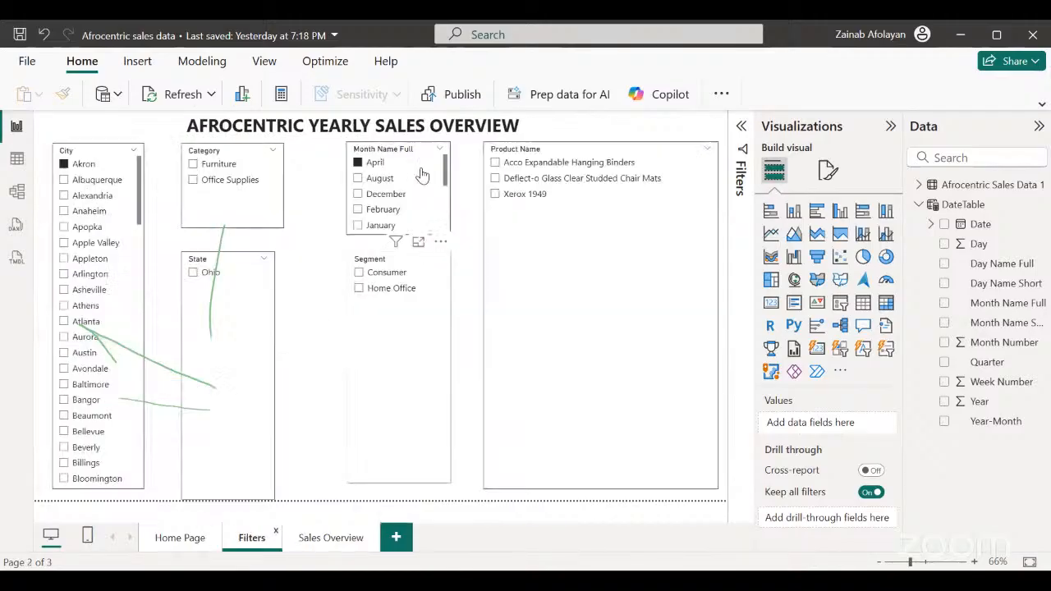
click(364, 162)
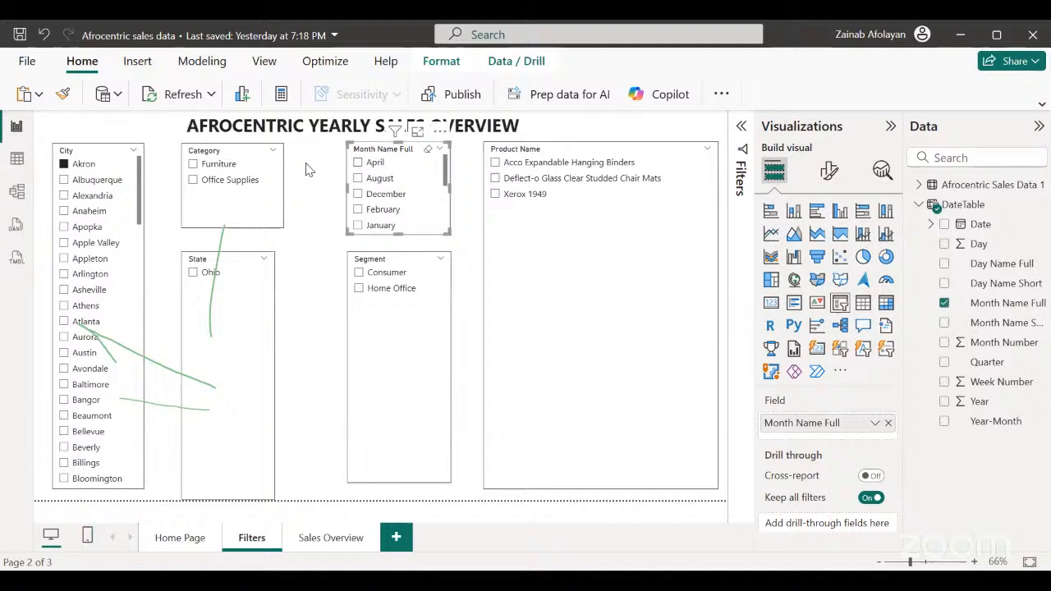
click(63, 165)
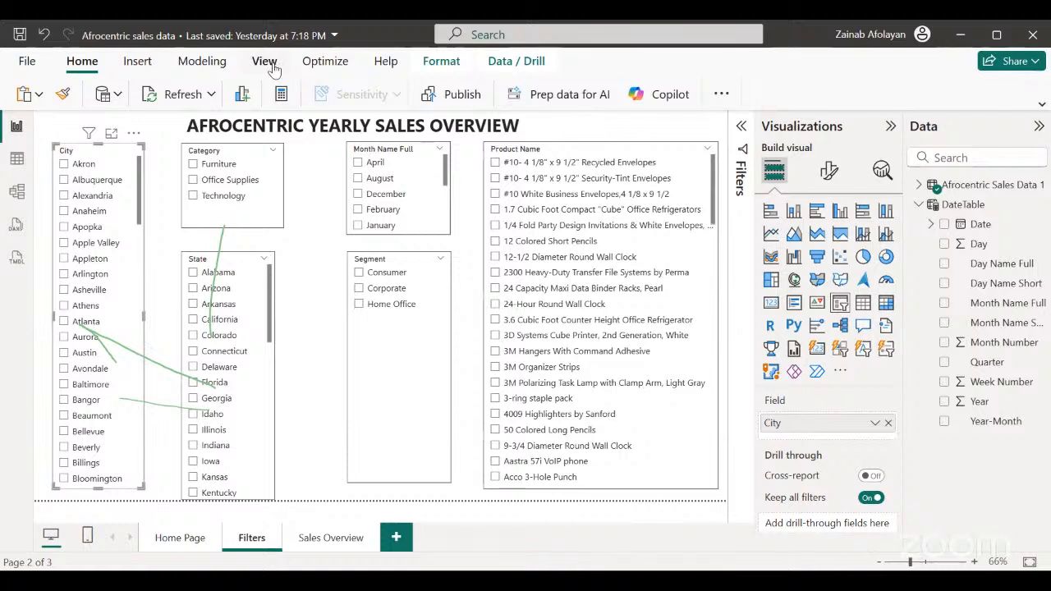
Hide the Filters pane, collapse the Visualizations pane, and open the Sync slicers pane for the City slicer.
click(265, 62)
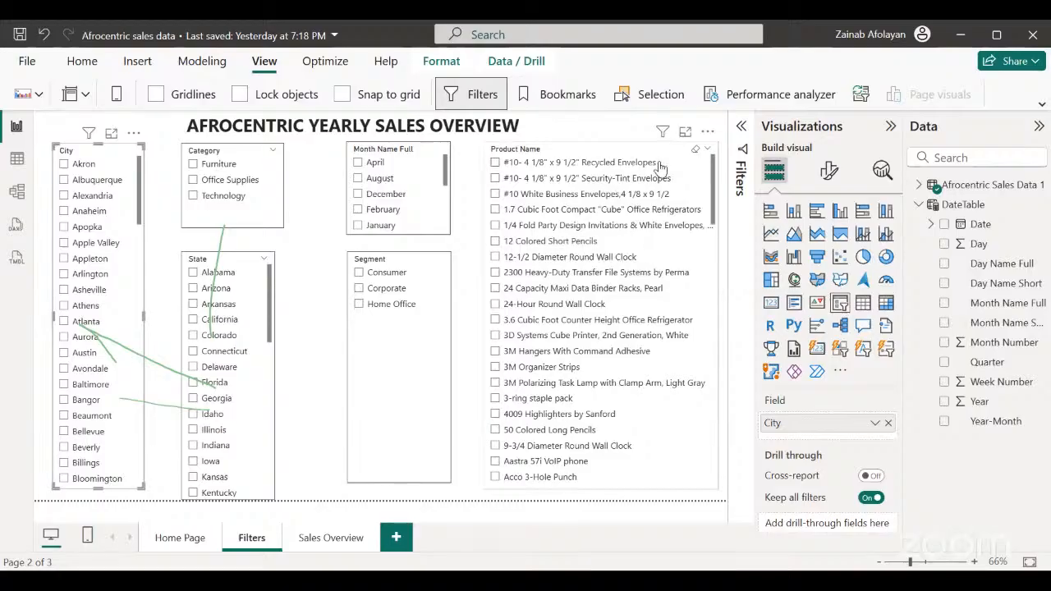
click(492, 102)
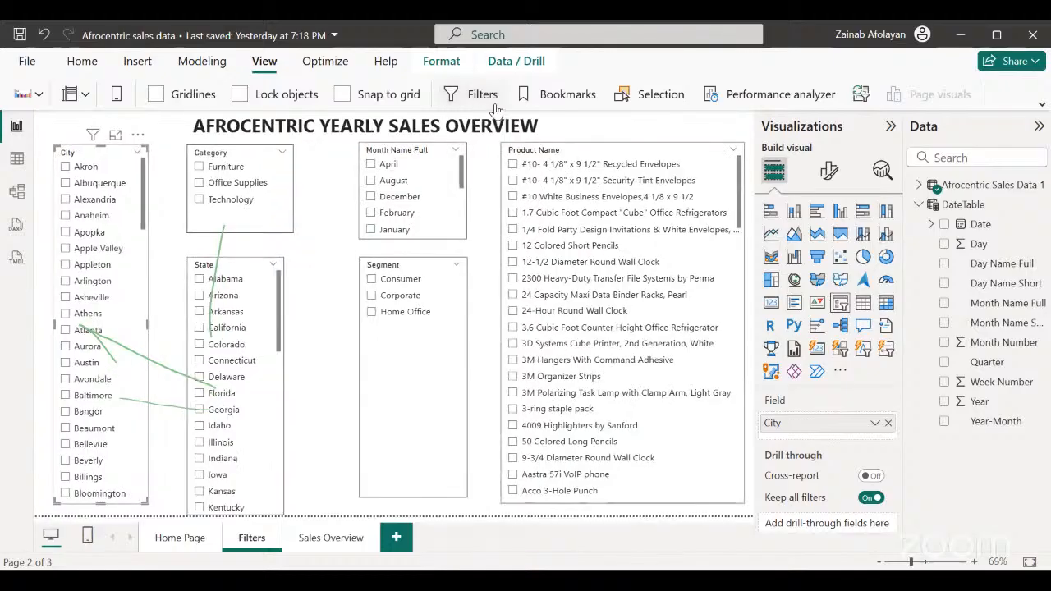
click(891, 129)
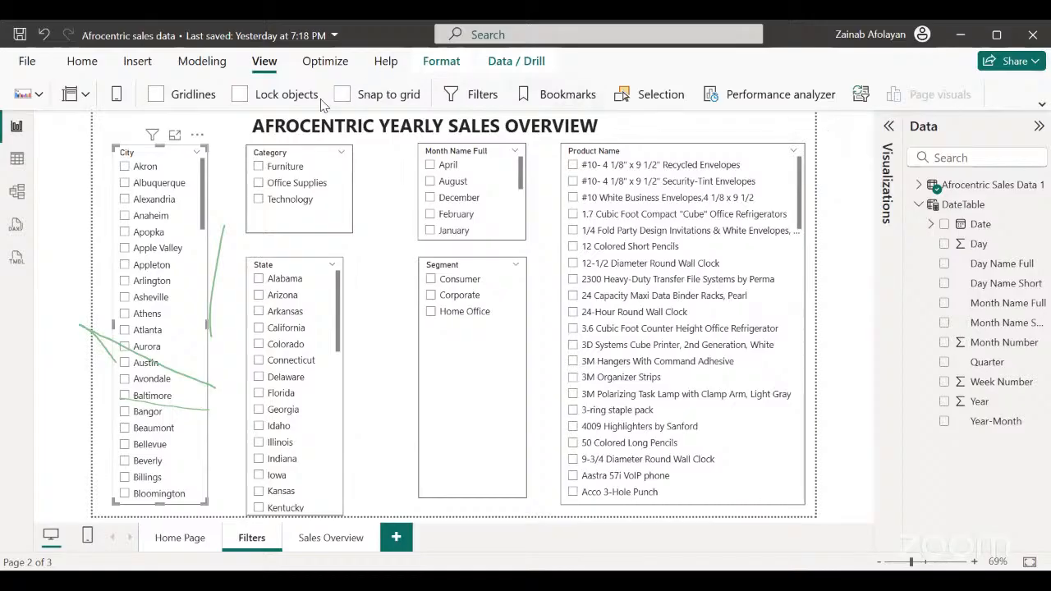
click(83, 101)
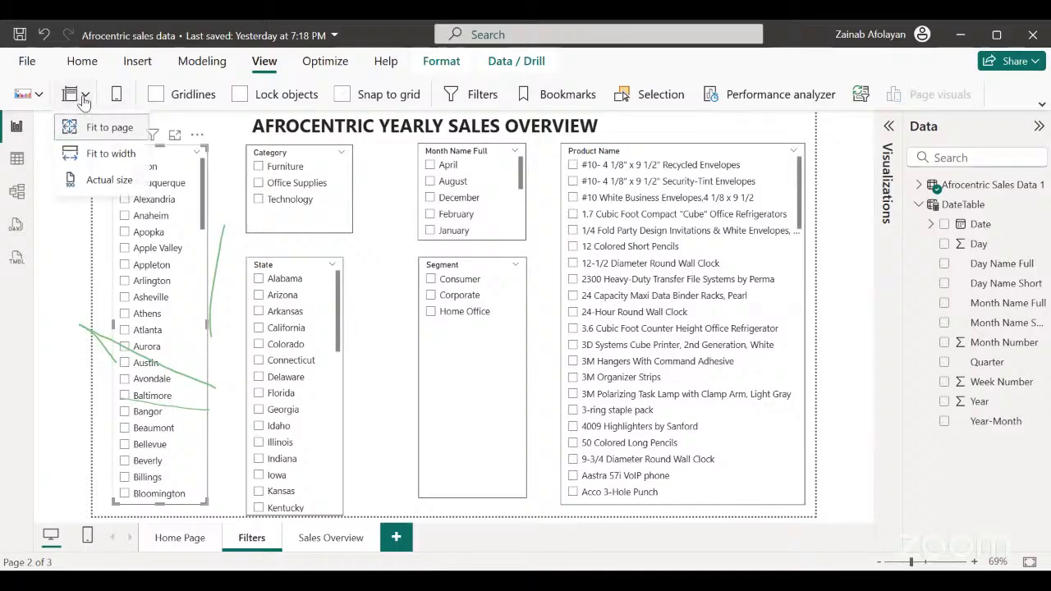
click(84, 101)
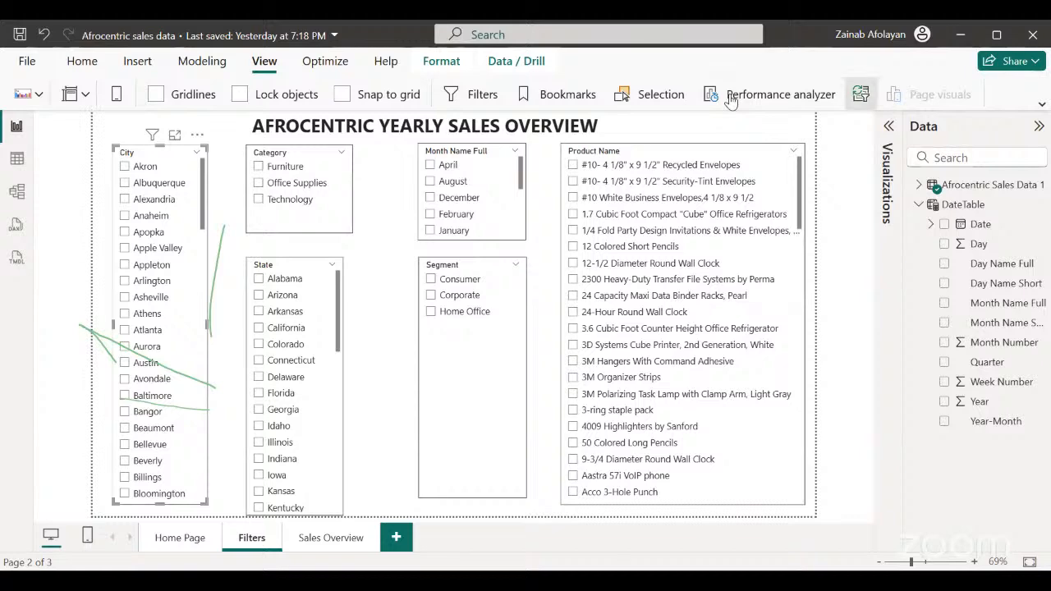
click(861, 94)
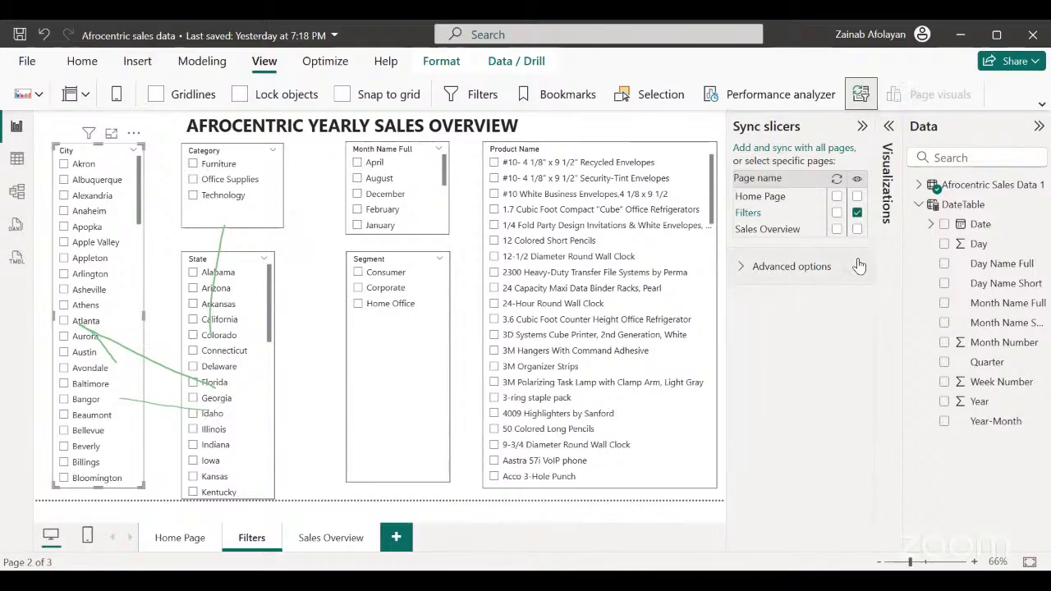
Enable syncing of the City slicer on Filters and display it on Sales Overview with syncing off there.
click(835, 213)
click(857, 230)
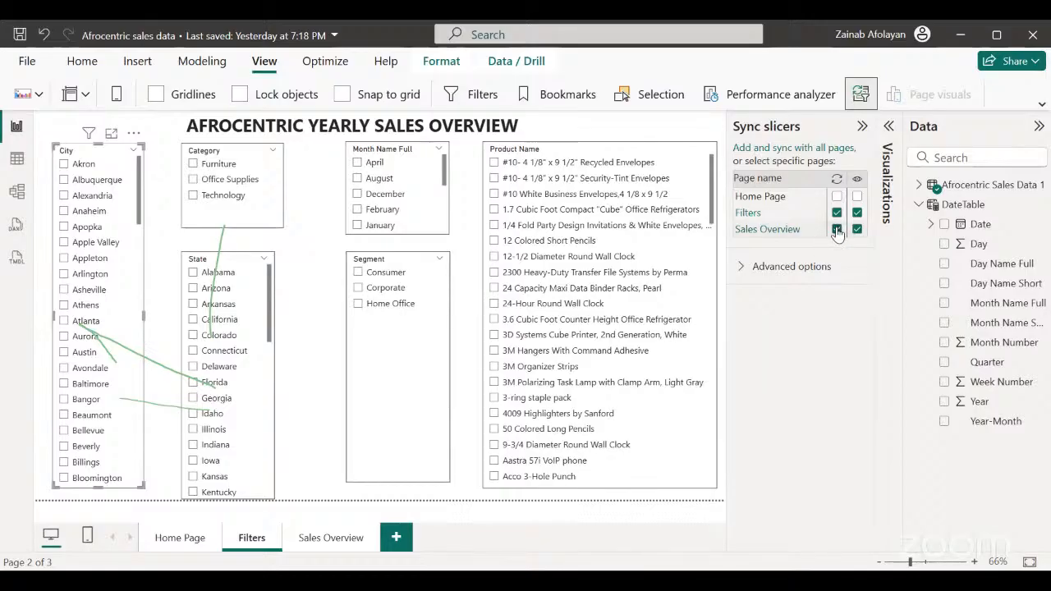
click(837, 230)
click(857, 230)
Enable syncing of the Category slicer on Filters and display it on Sales Overview with syncing off there.
click(275, 221)
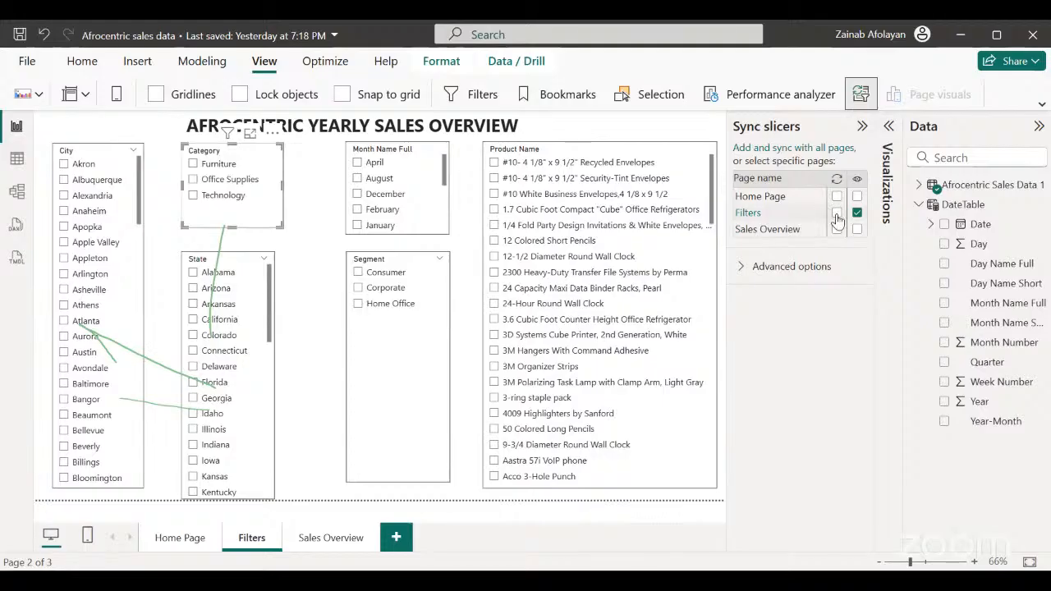
click(837, 214)
click(857, 230)
click(837, 231)
click(836, 231)
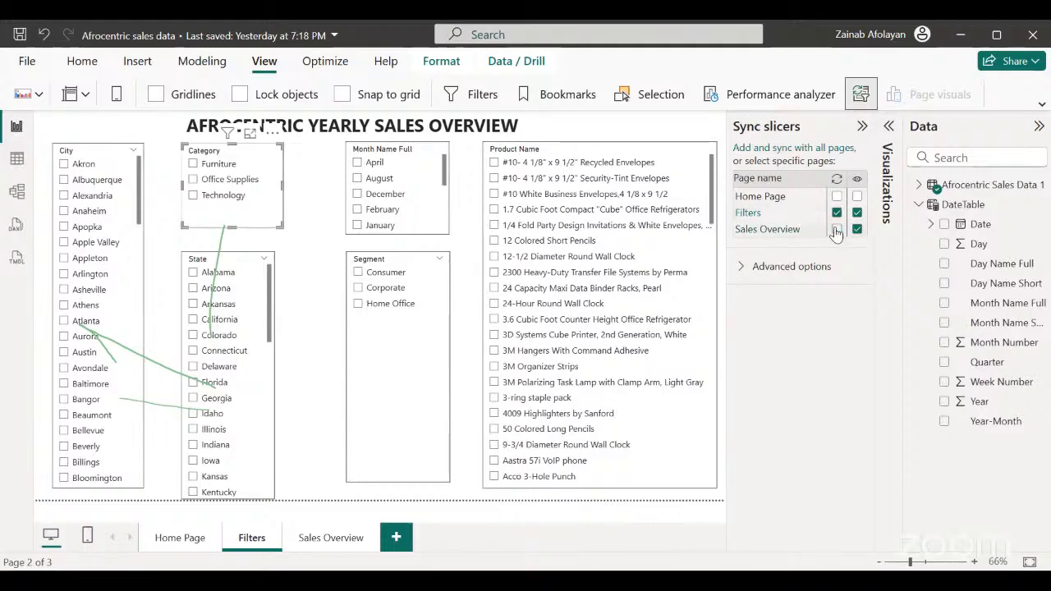
Select January and Idaho in the Month Name Full and State slicers, enabling sync on Filters and display on Sales Overview for both.
click(426, 229)
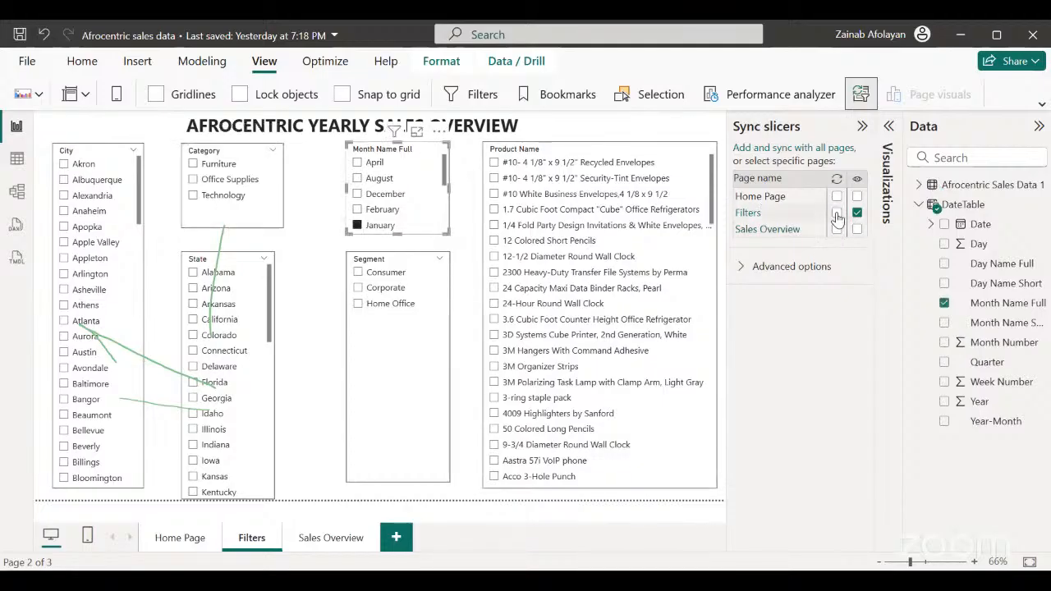
click(836, 213)
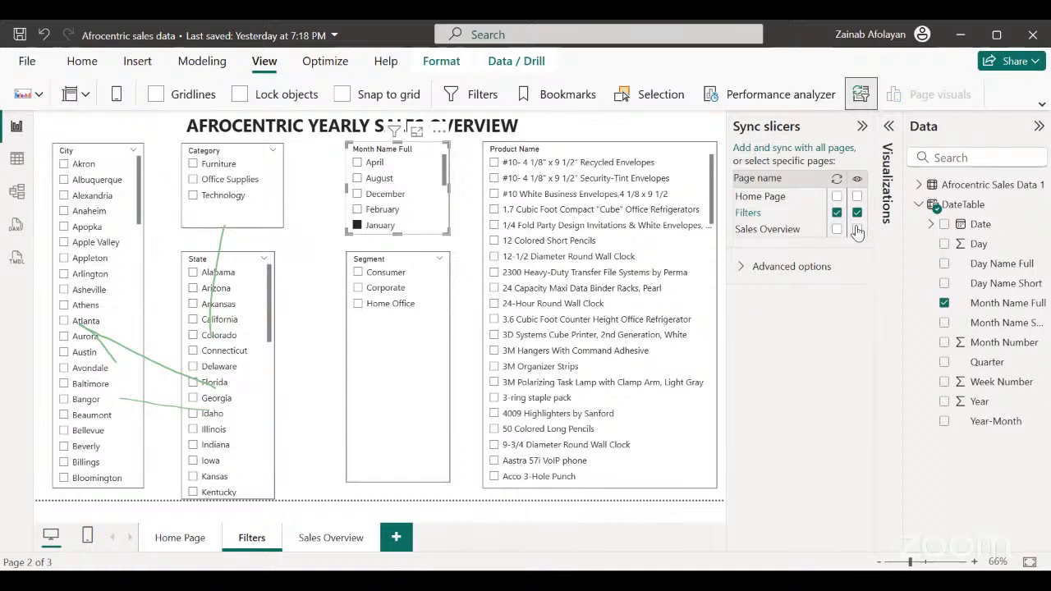
click(257, 417)
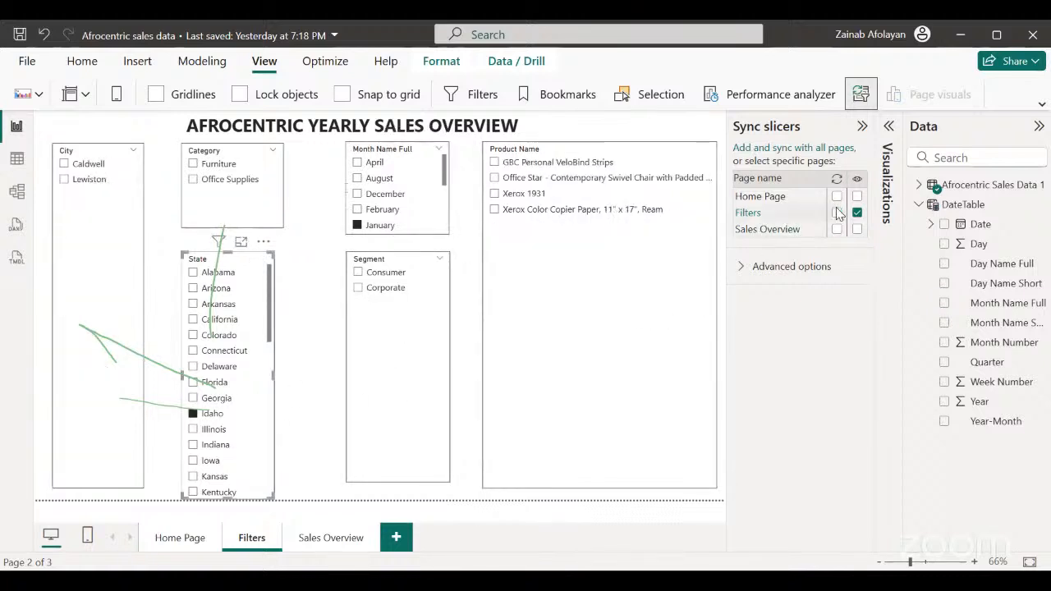
click(837, 213)
click(856, 230)
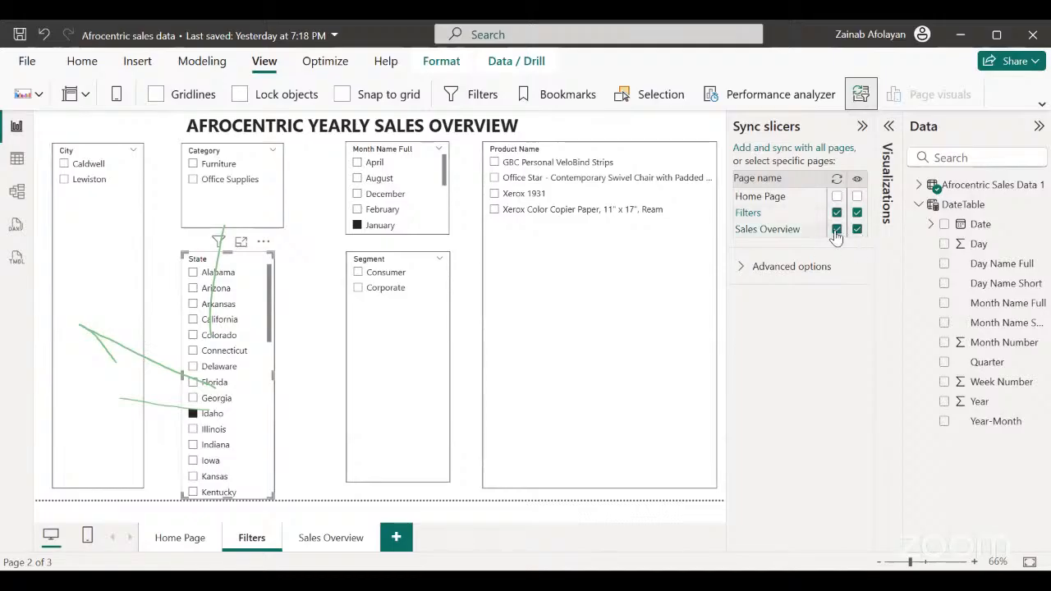
click(837, 229)
Clear January in the Month Name Full slicer and turn off its syncing on Sales Overview.
click(435, 226)
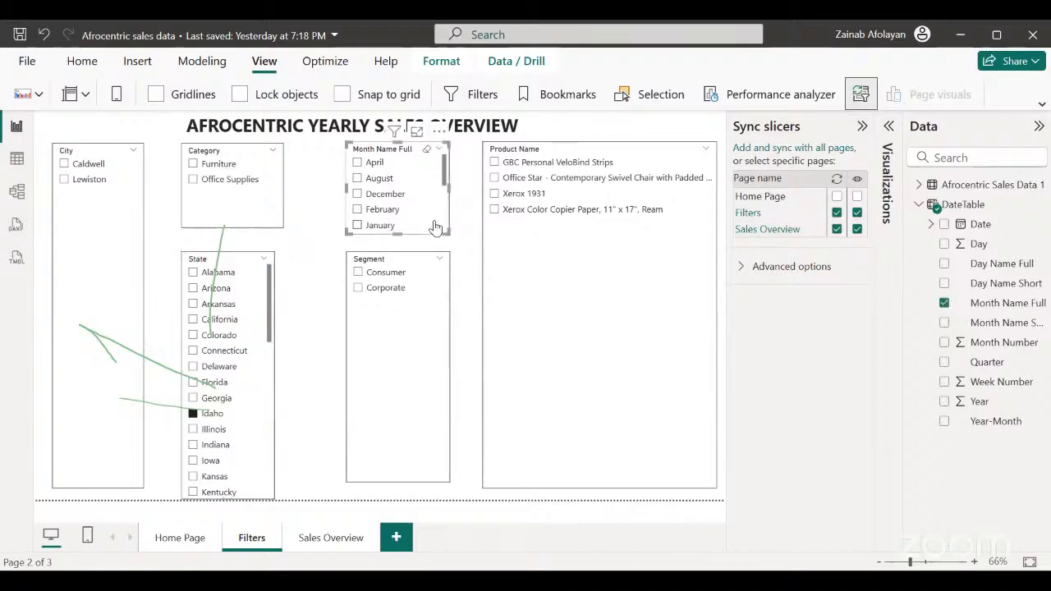
click(837, 230)
Enable syncing of the Segment slicer on Filters, display the Segment and Product Name slicers on Sales Overview, and collapse the Sync slicers pane.
click(432, 416)
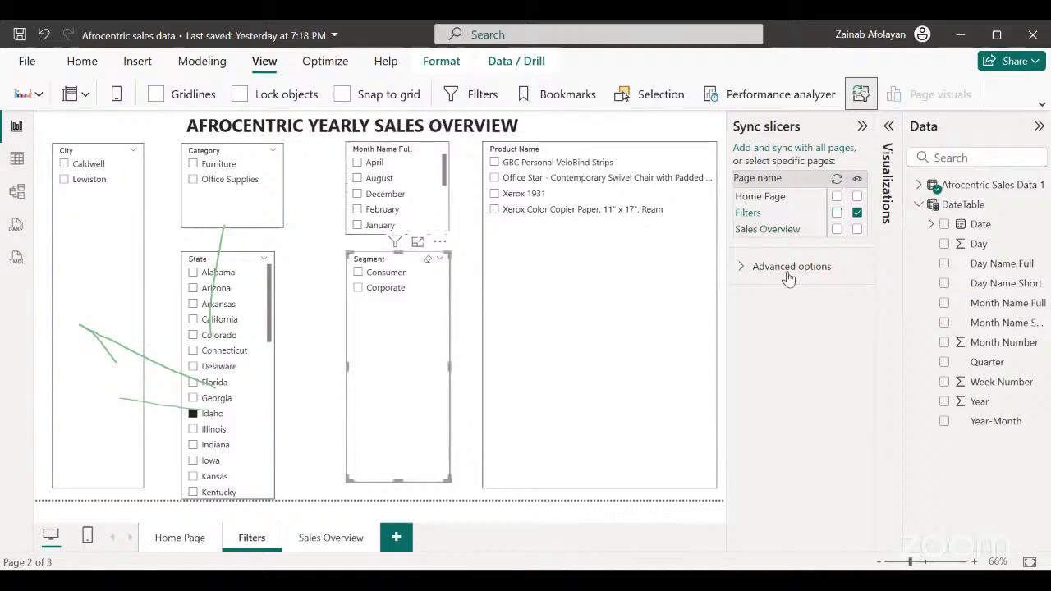
click(837, 215)
click(599, 328)
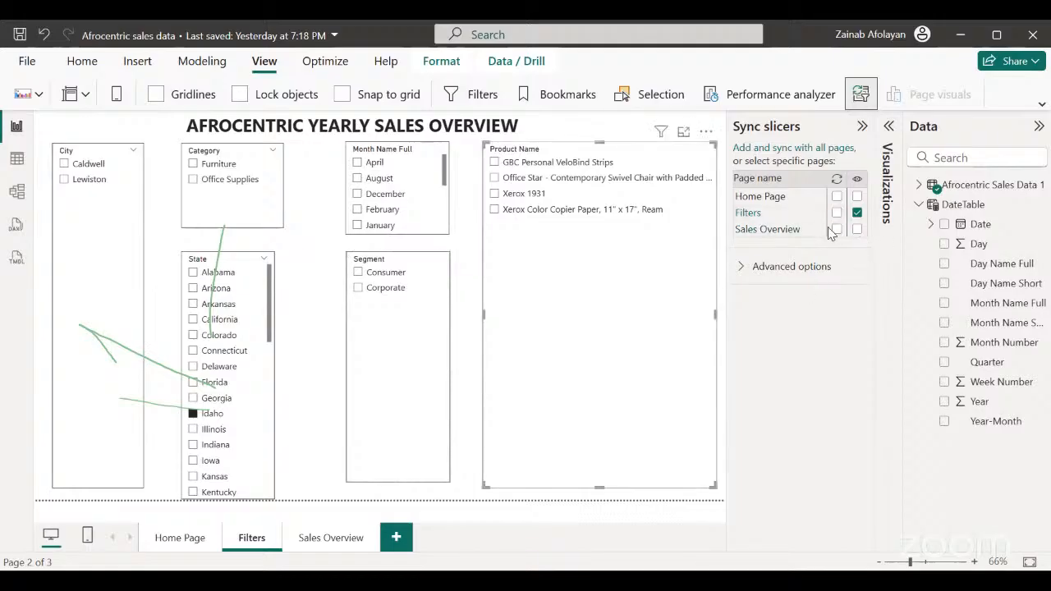
click(836, 230)
click(838, 229)
click(859, 130)
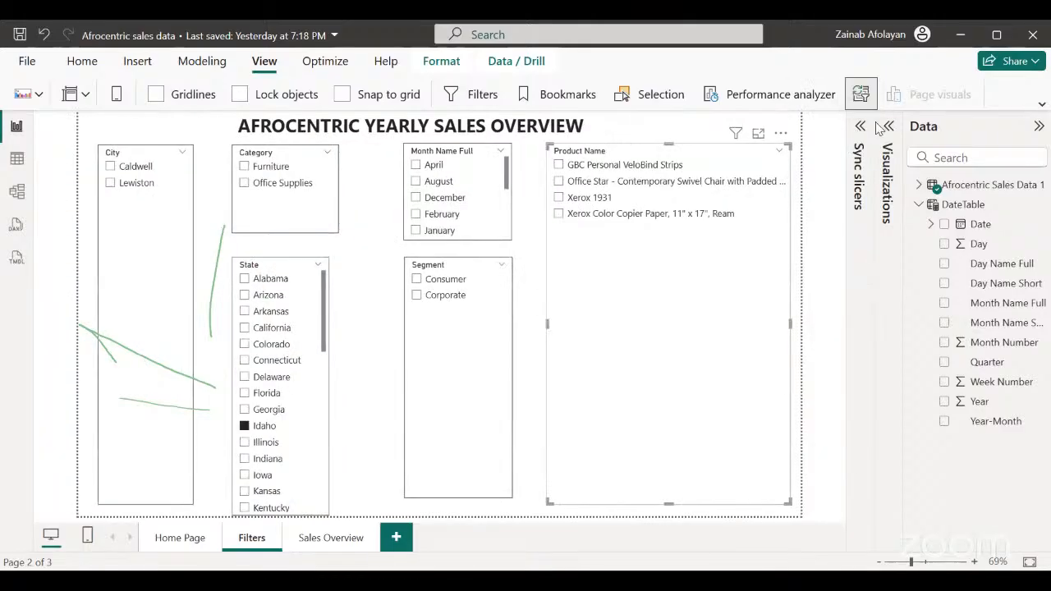
Expand the Visualizations pane, filter the City slicer by Caldwell, and check the result on the Sales Overview page.
click(888, 129)
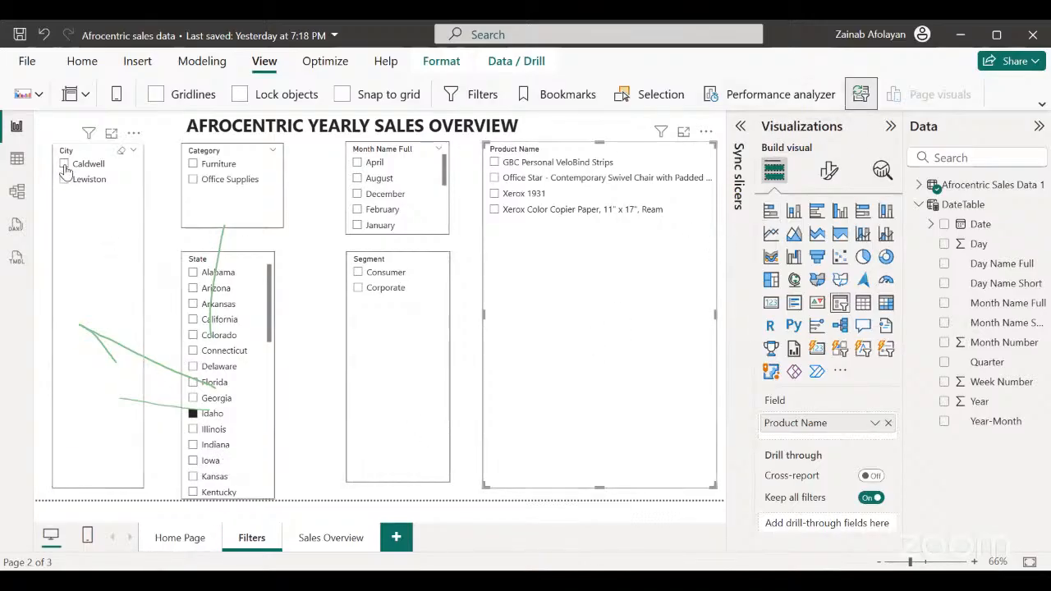
click(65, 165)
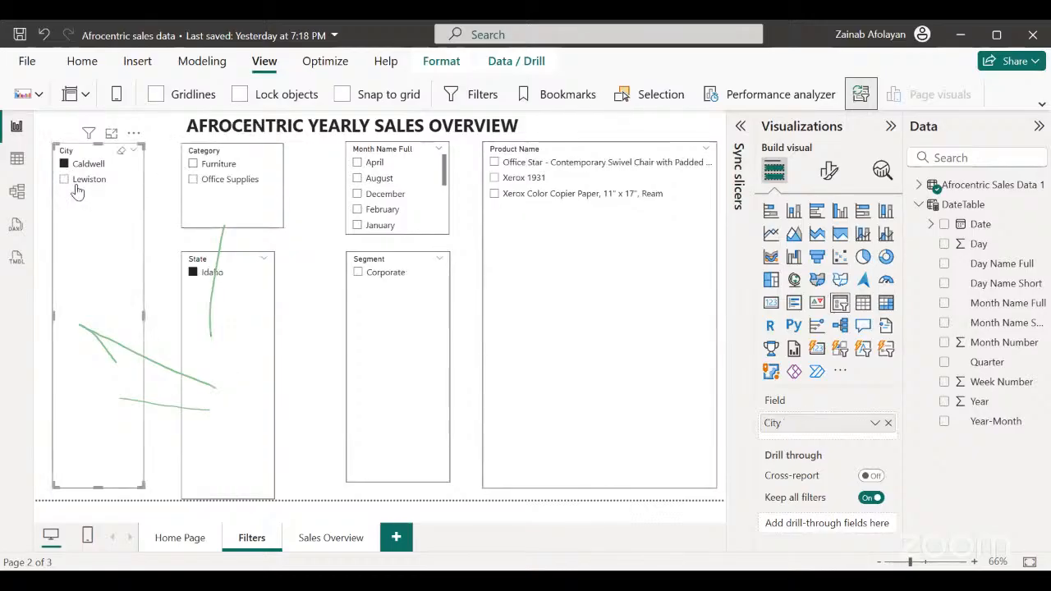
click(324, 539)
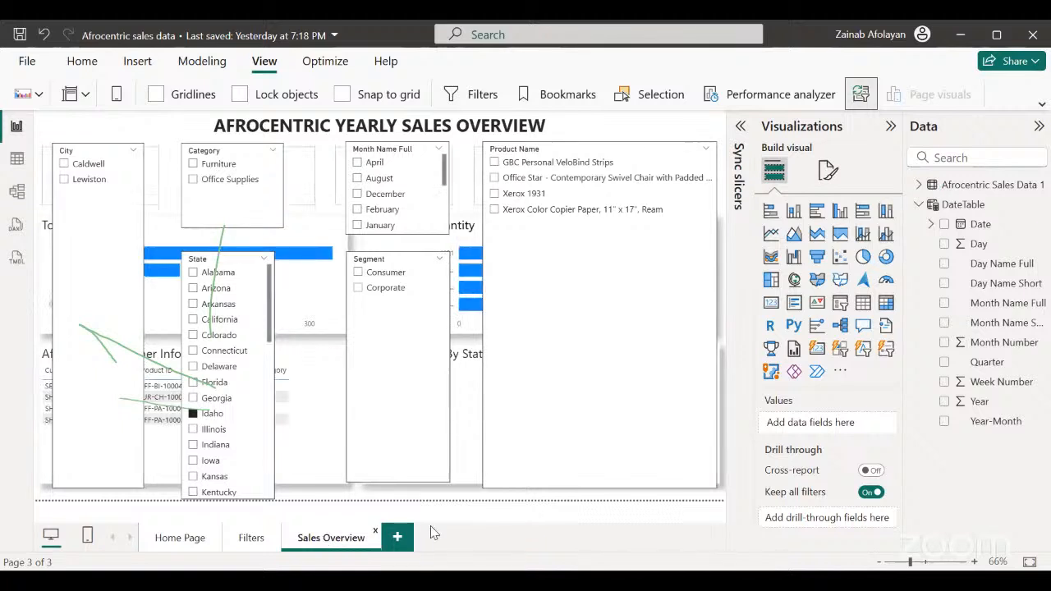
Filter the State slicer on Sales Overview by Kansas and show the sync settings of the Product Name slicer.
click(261, 475)
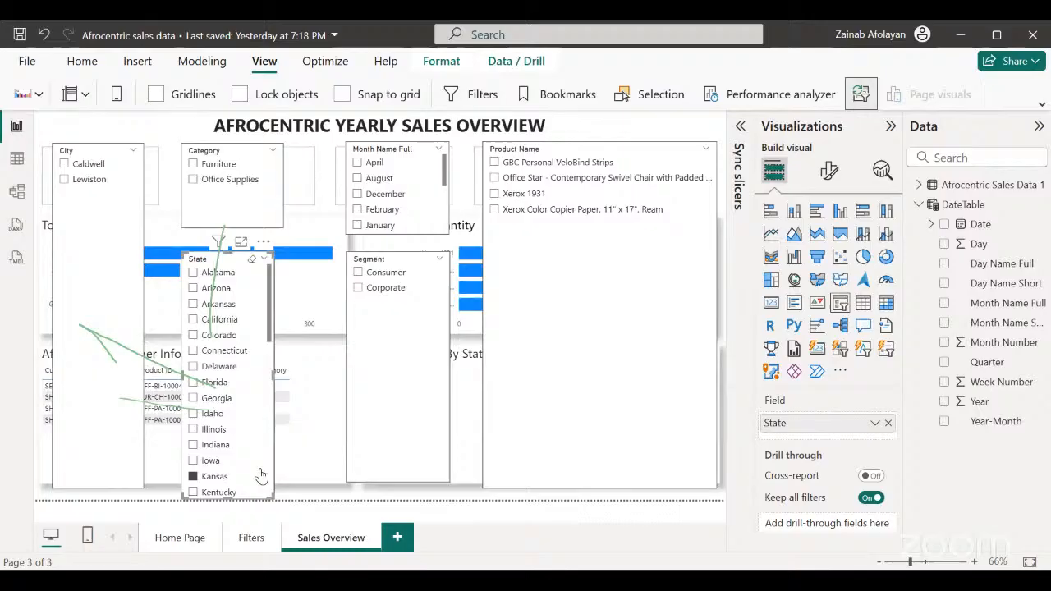
click(518, 446)
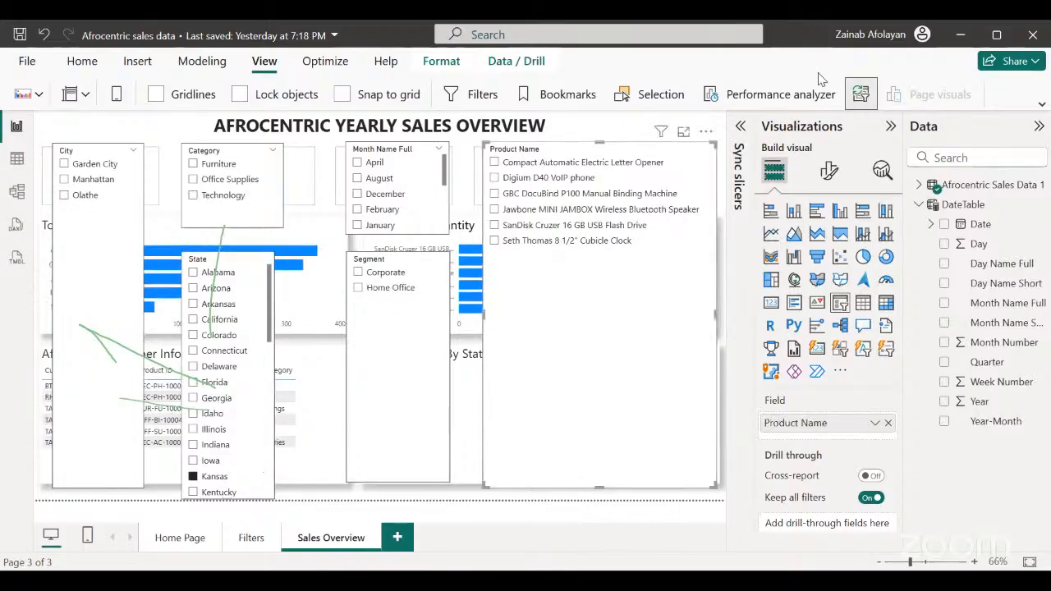
click(859, 98)
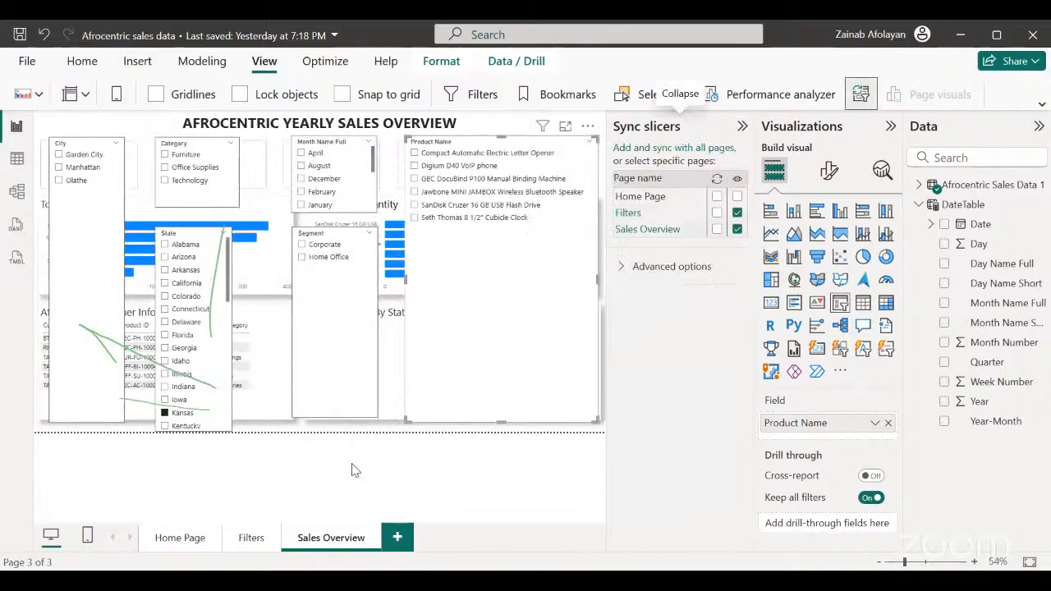
Return to the Filters page and reopen the Sync slicers pane there.
click(250, 538)
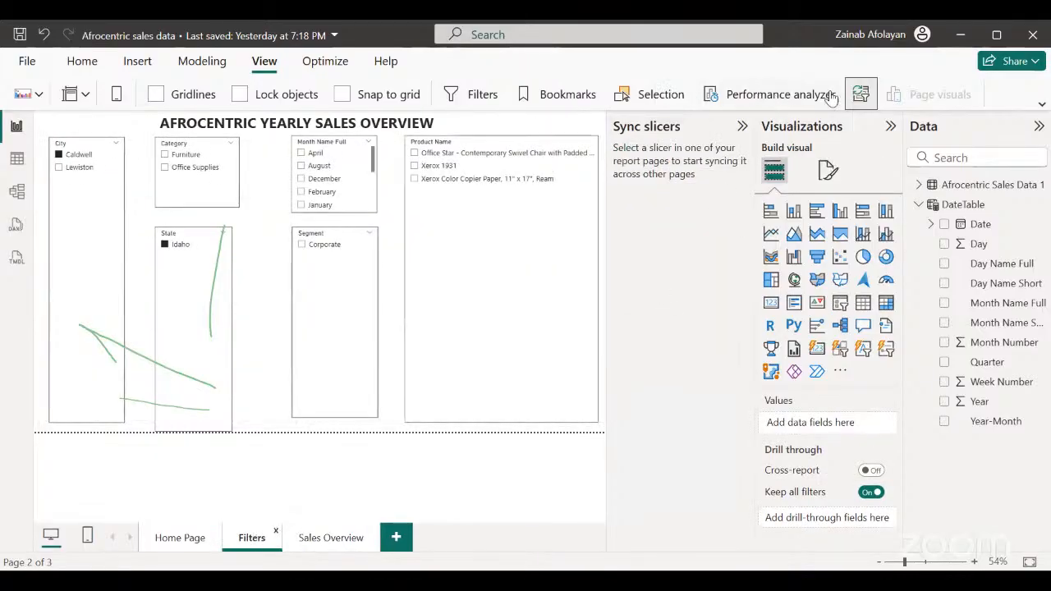
click(861, 97)
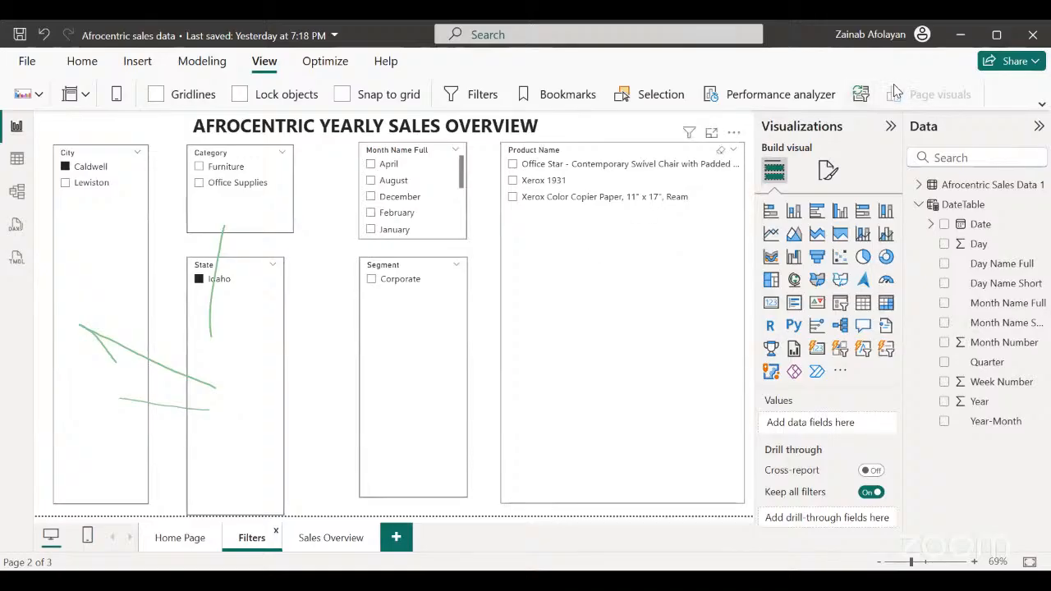
click(861, 97)
click(860, 97)
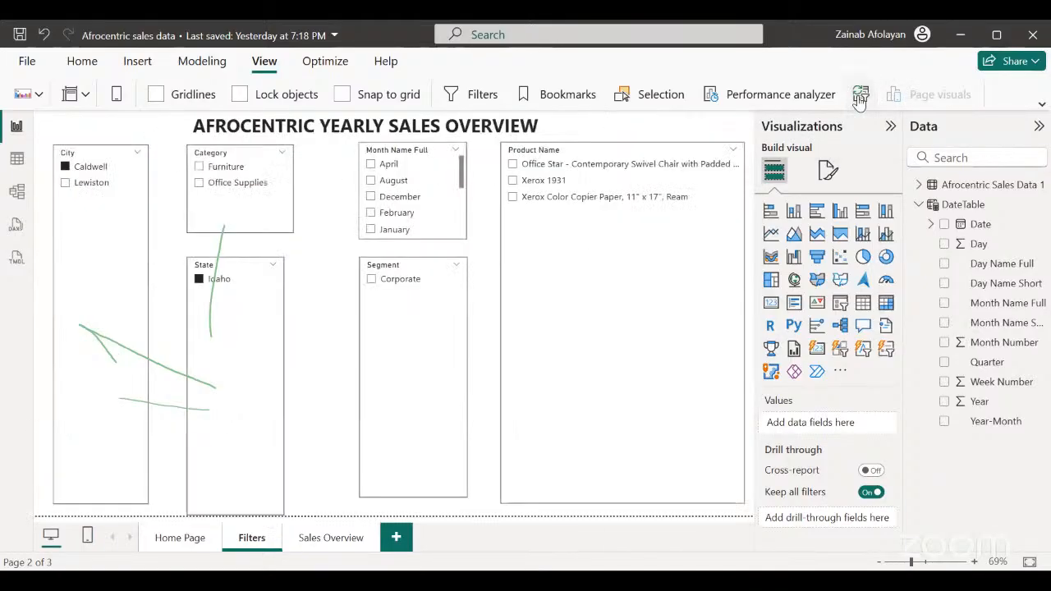
click(860, 97)
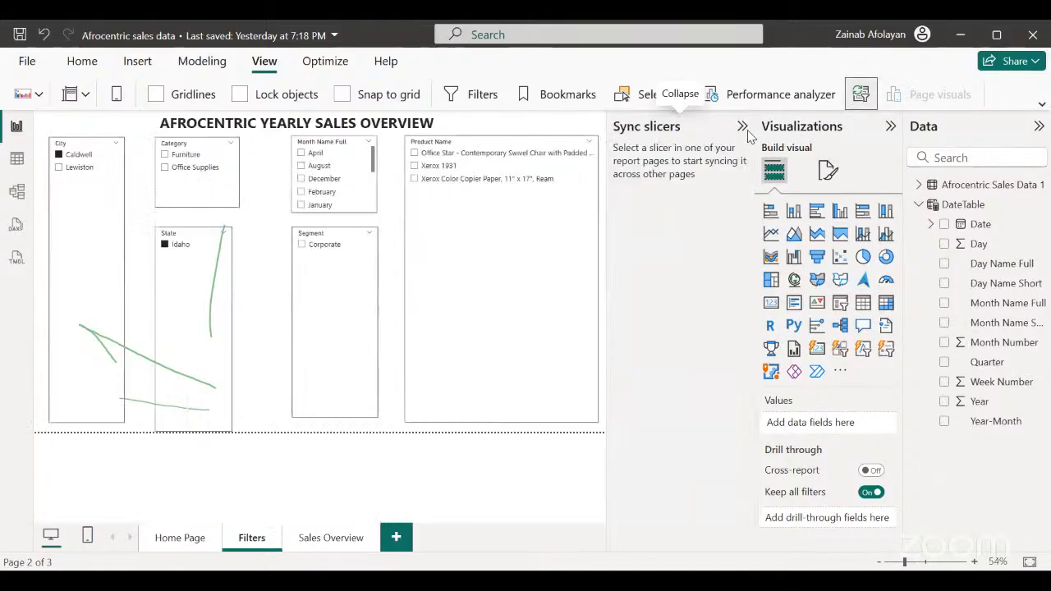
click(743, 130)
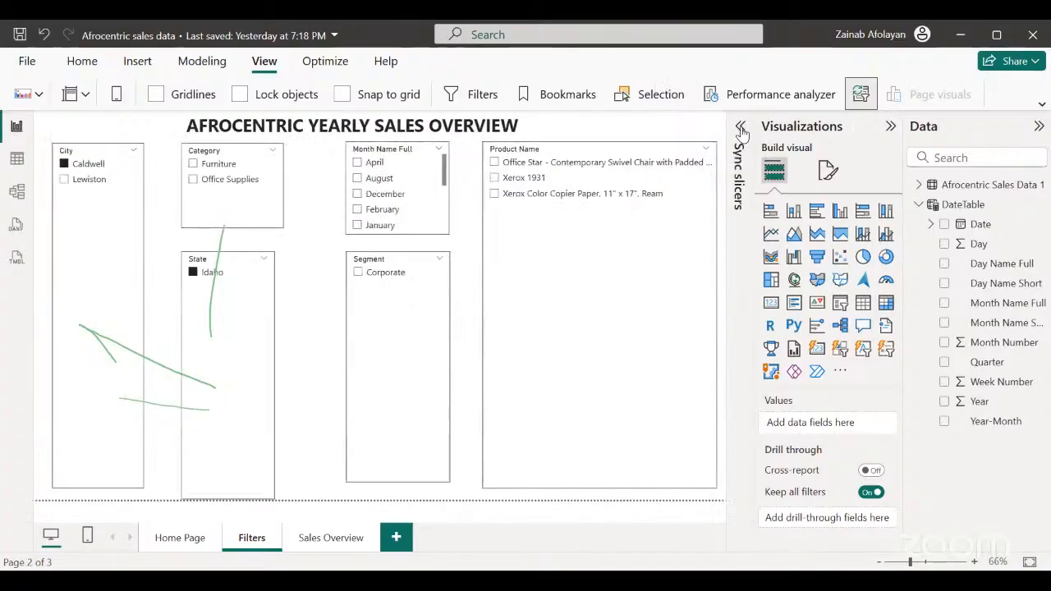
click(742, 129)
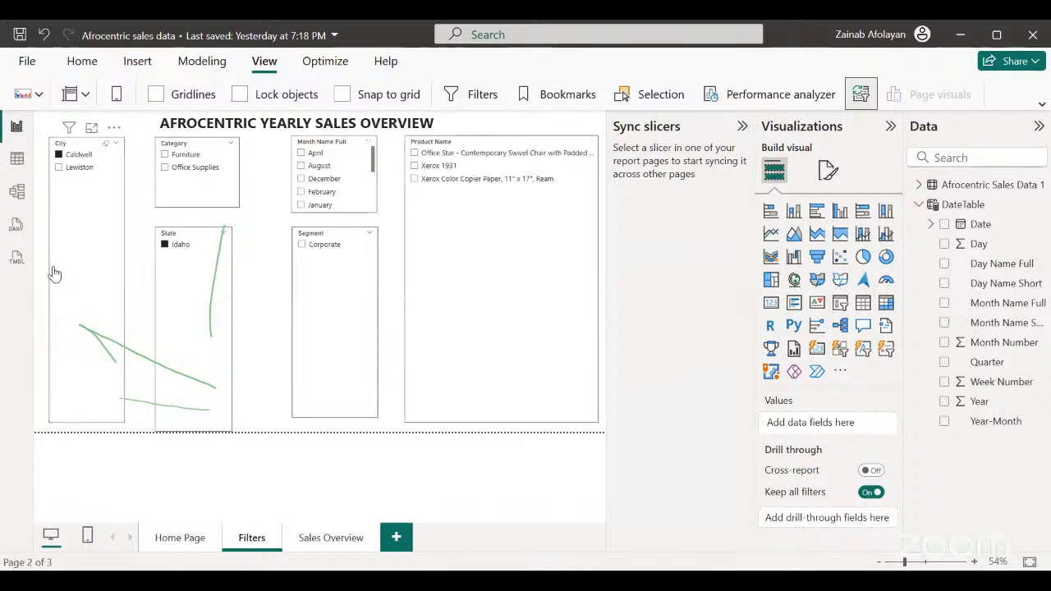
Sync the City, Category and State slicers with the Sales Overview page and hide all three on that page.
click(90, 269)
click(735, 229)
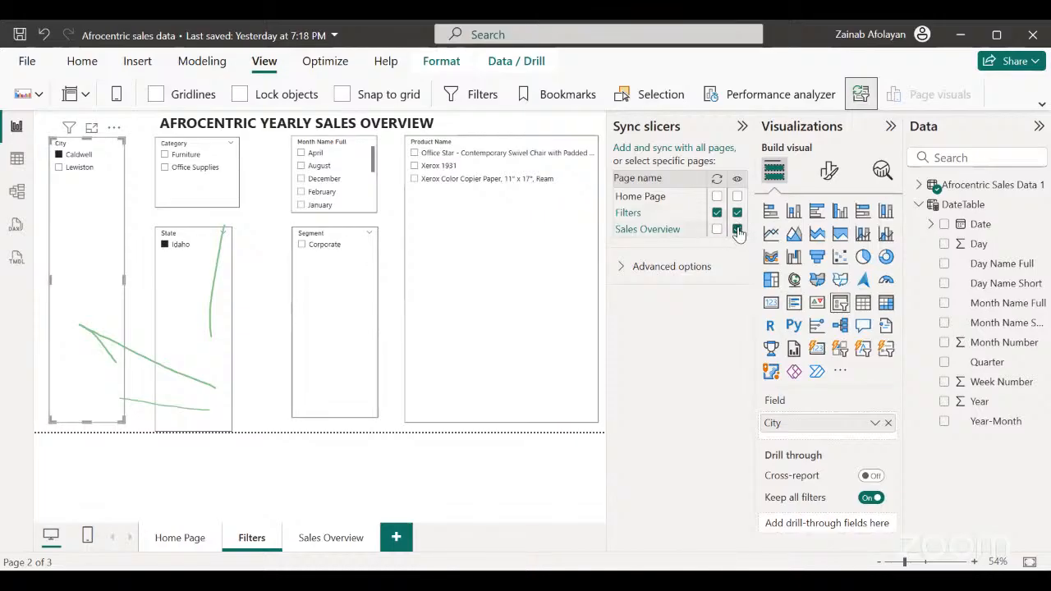
click(737, 229)
click(217, 205)
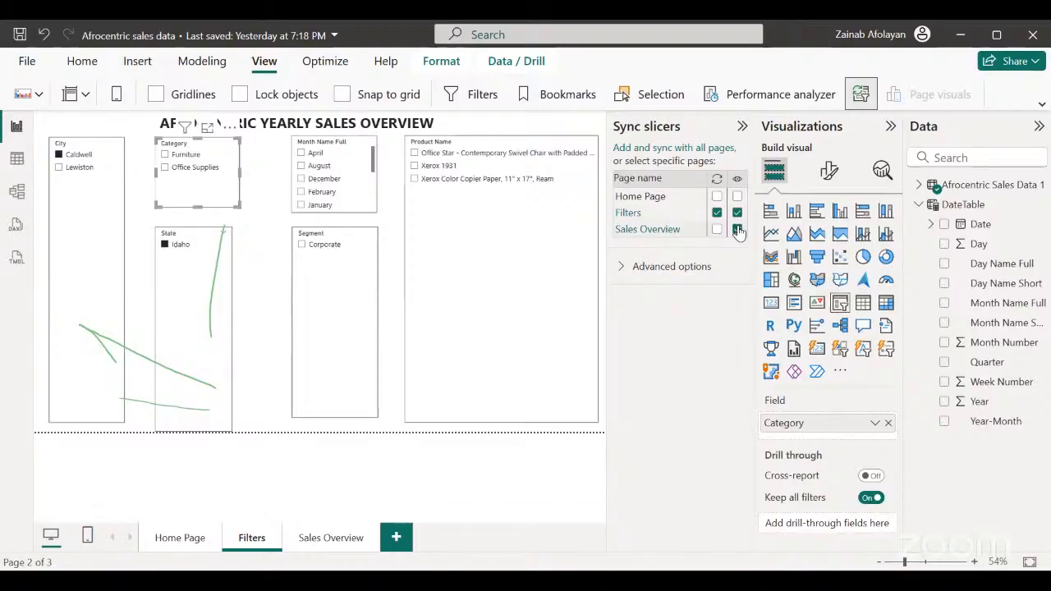
click(738, 230)
click(204, 295)
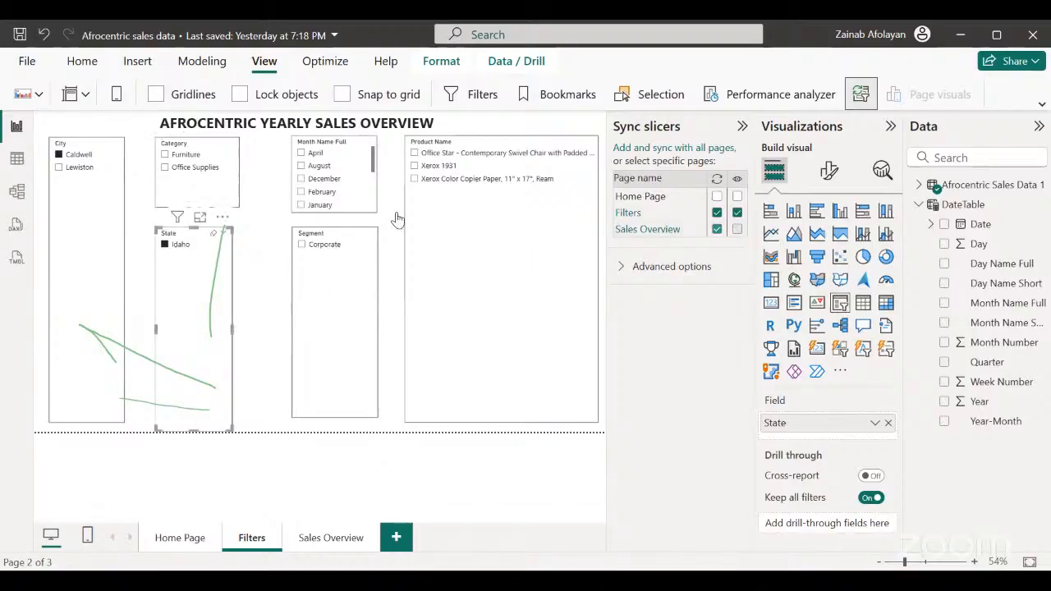
click(737, 230)
click(717, 229)
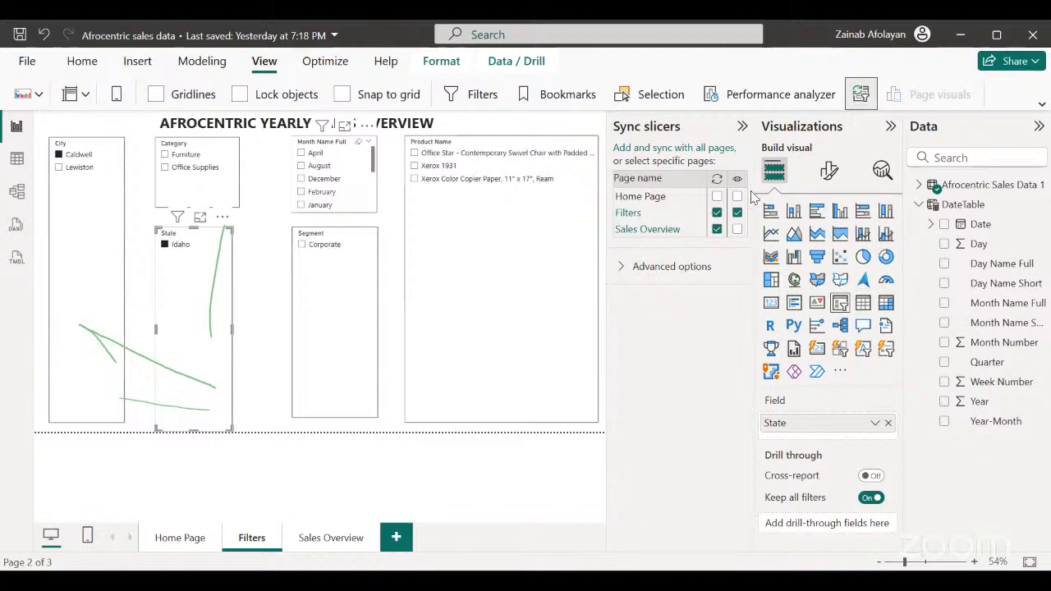
Select February in the Month Name Full slicer, sync the slicer with Sales Overview and hide it on that page.
click(322, 192)
click(738, 230)
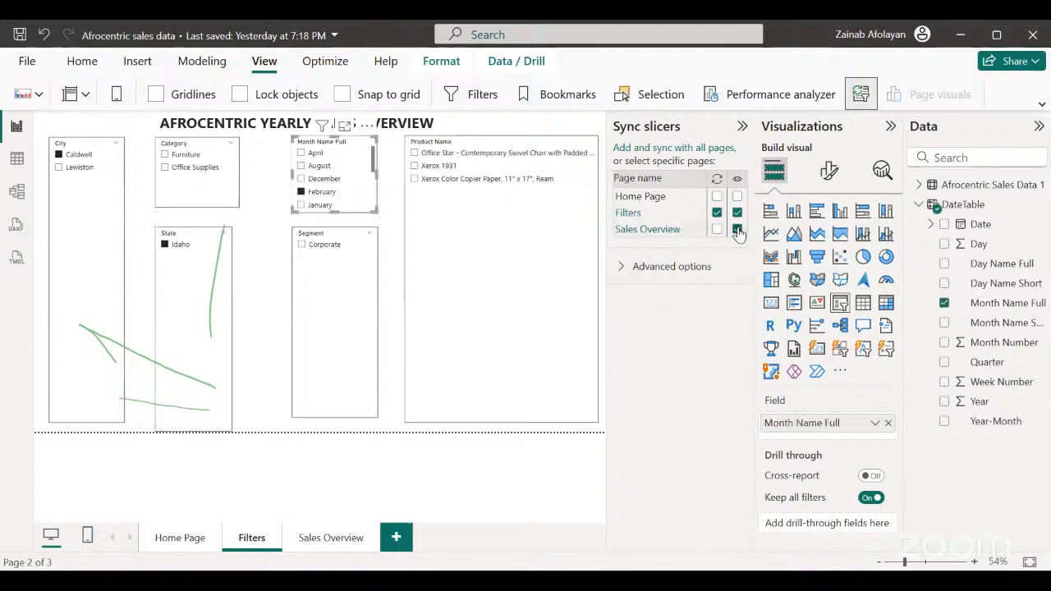
click(737, 229)
click(717, 230)
Sync the Segment and Product Name slicers across Filters and Sales Overview, hiding both on Sales Overview.
click(346, 327)
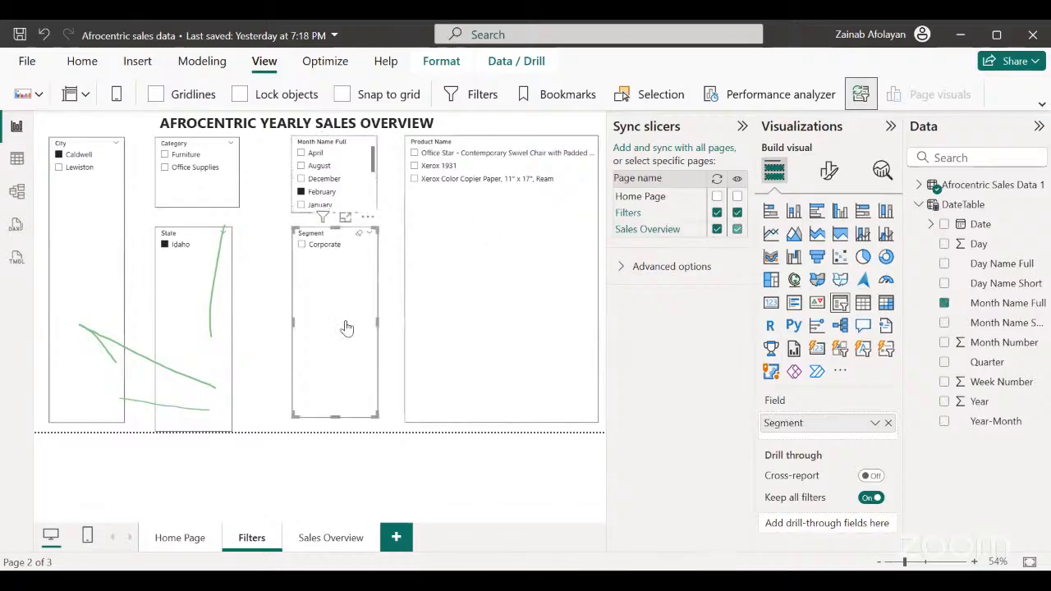
click(738, 230)
click(485, 309)
click(736, 230)
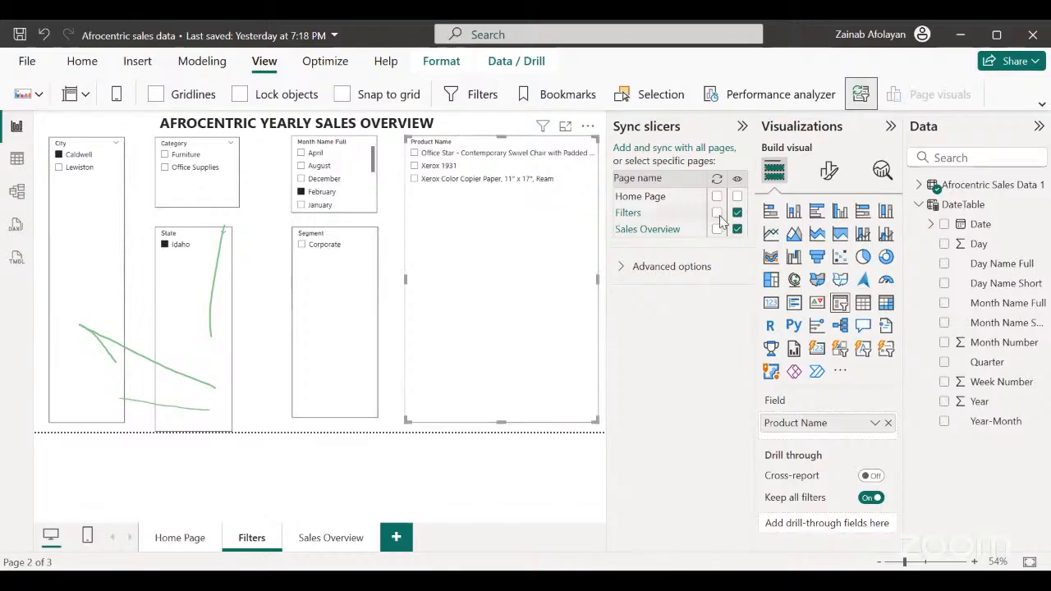
click(716, 214)
Collapse the Sync slicers pane and check the filtered visuals on the Sales Overview page.
click(742, 126)
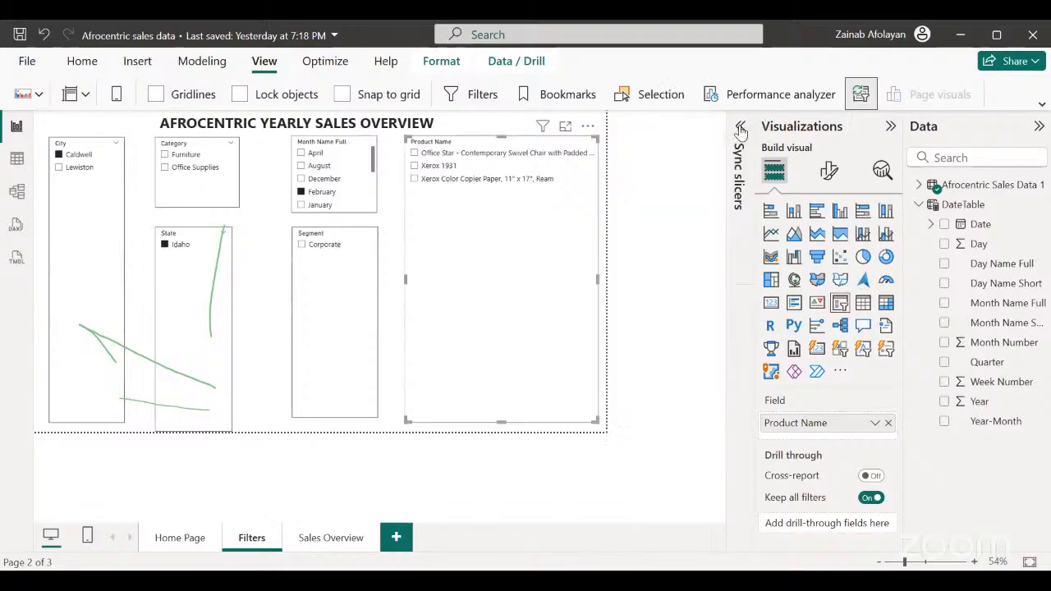
click(331, 543)
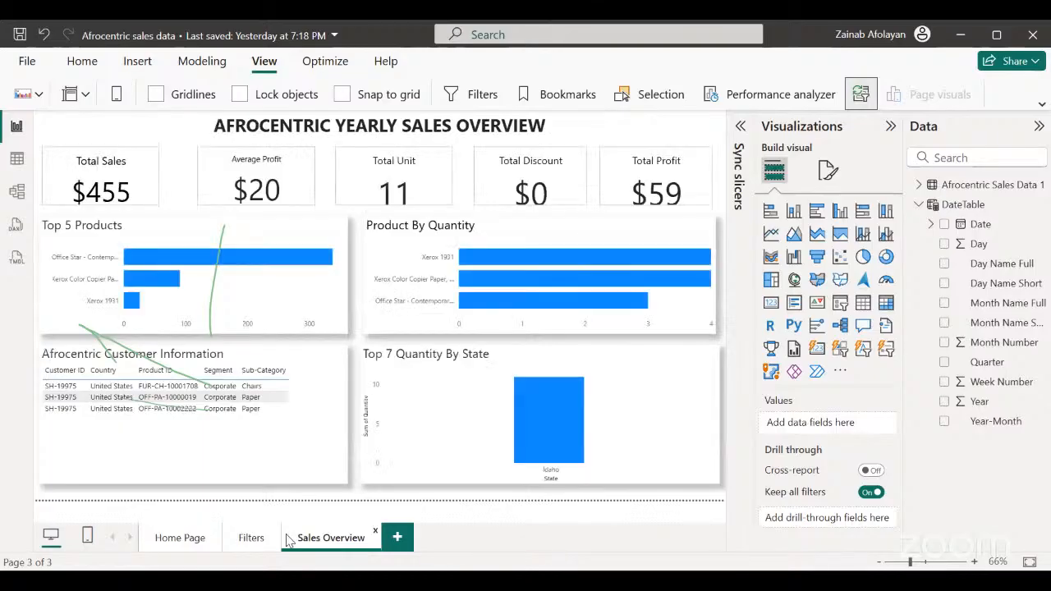
Clear Idaho in the State slicer and February in the Month Name Full slicer on the Filters page.
click(246, 539)
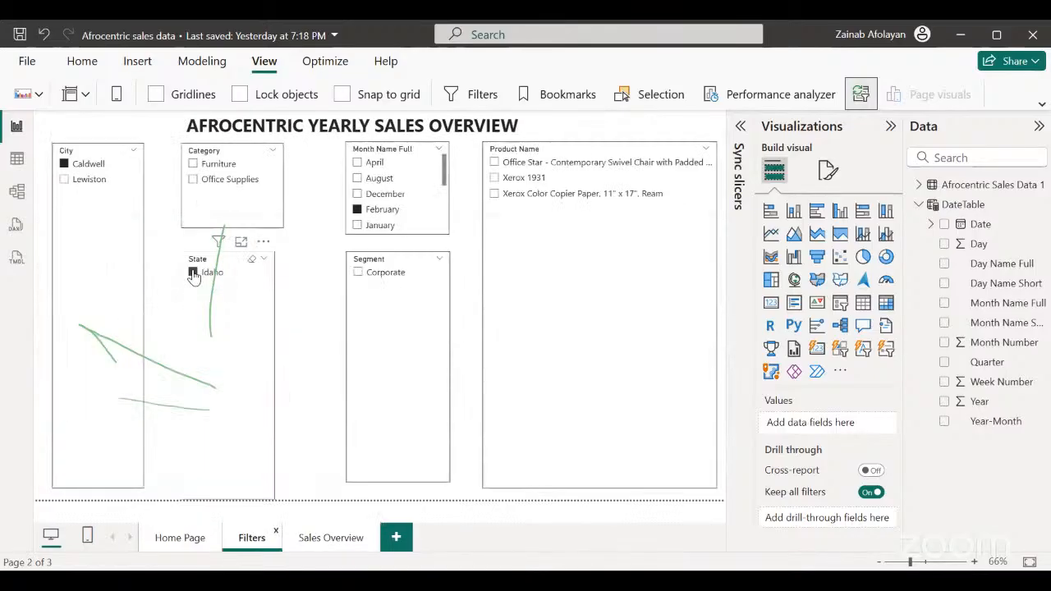
click(193, 273)
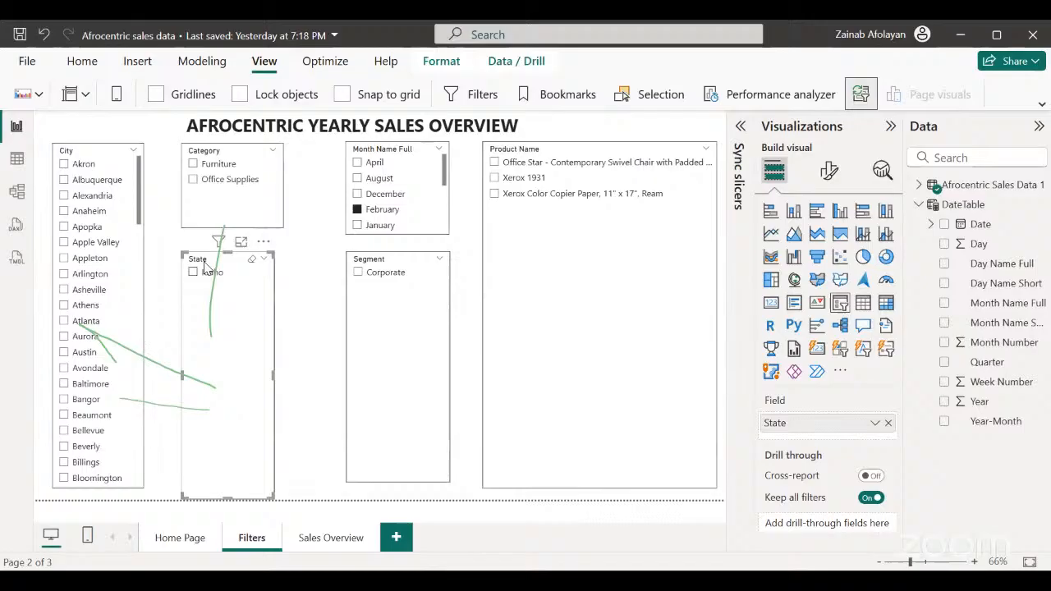
click(358, 211)
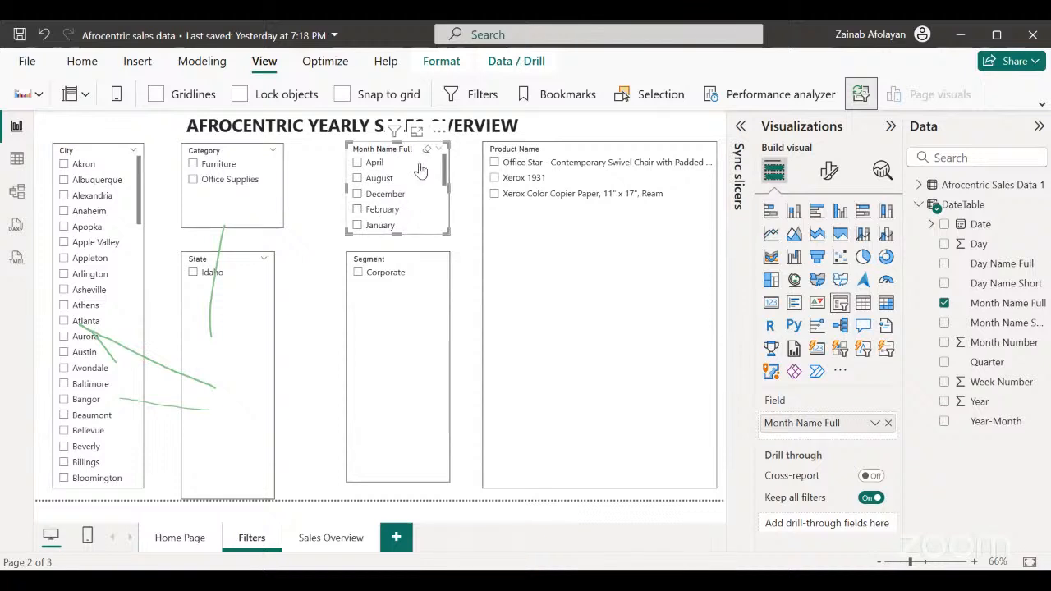
Filter by city Apopka and product #10- 4 1/8" x 9 1/2" Recycled Envelopes, and check the result on Sales Overview.
click(64, 228)
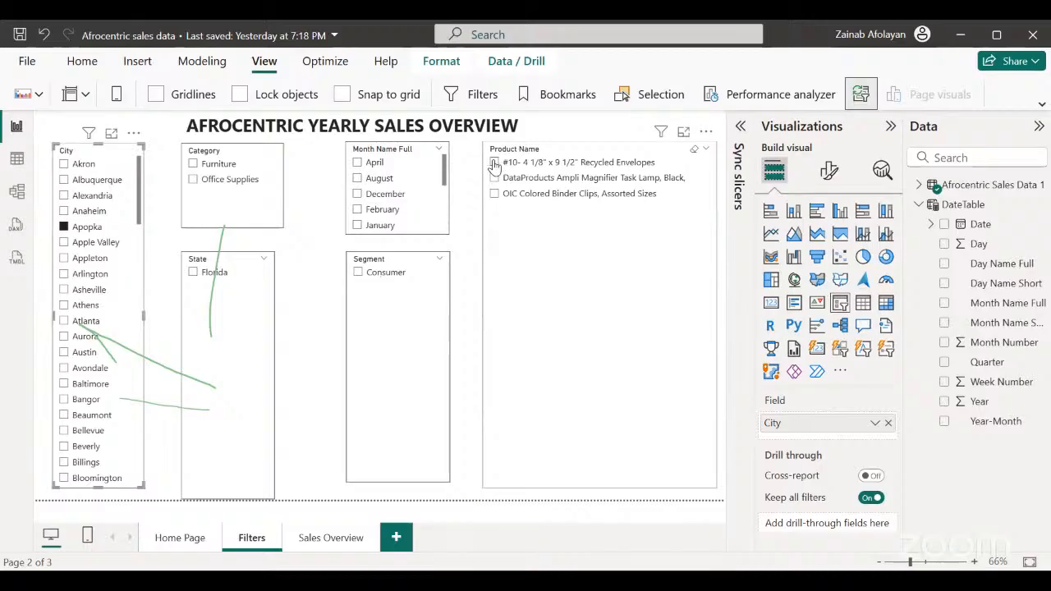
click(494, 162)
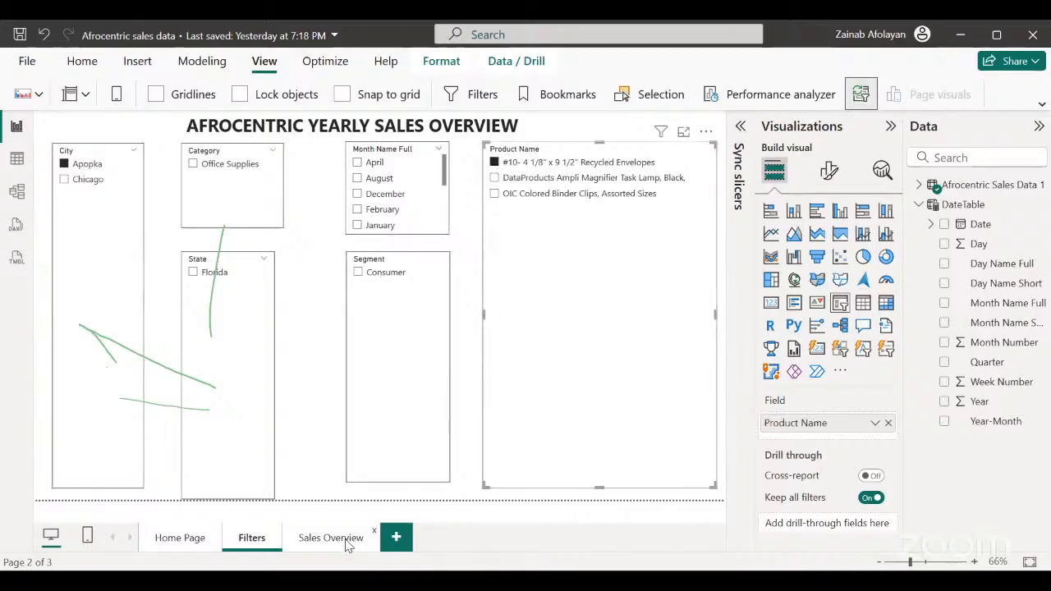
click(331, 537)
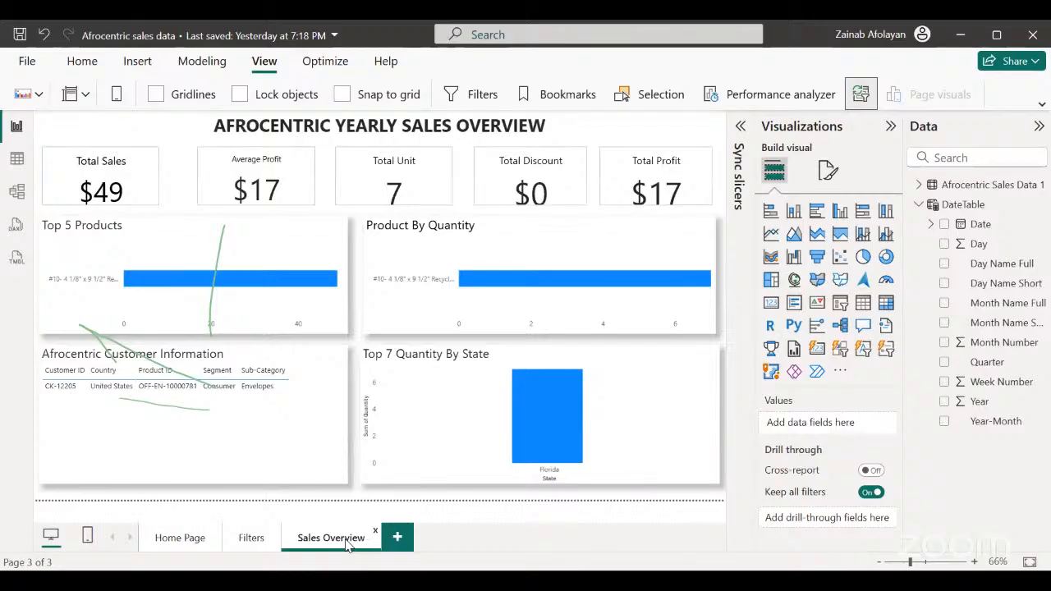
Clear the Apopka and Recycled Envelopes selections in the City and Product Name slicers on the Filters page.
click(250, 538)
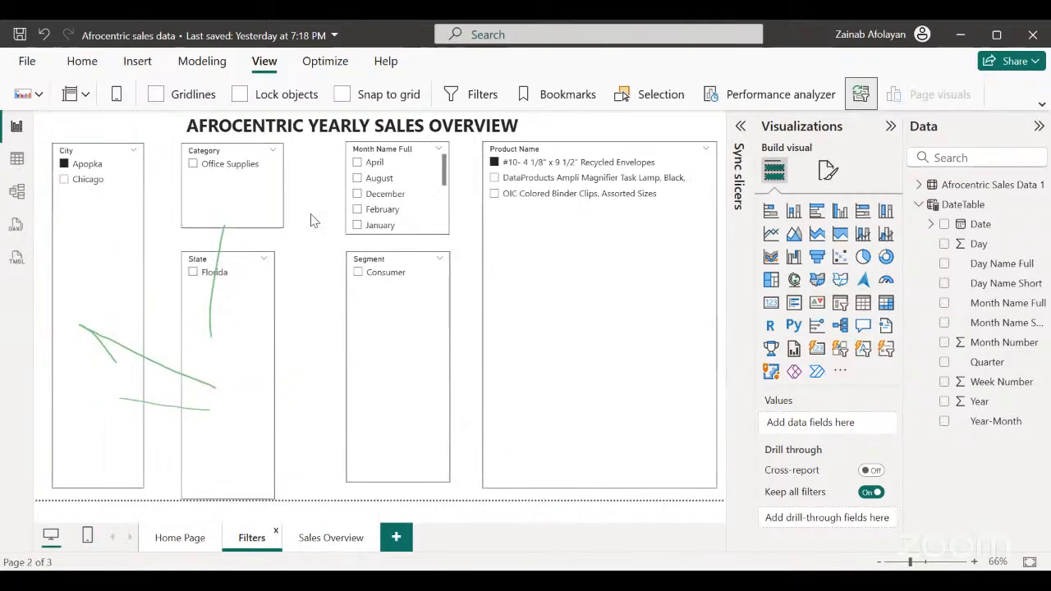
click(66, 167)
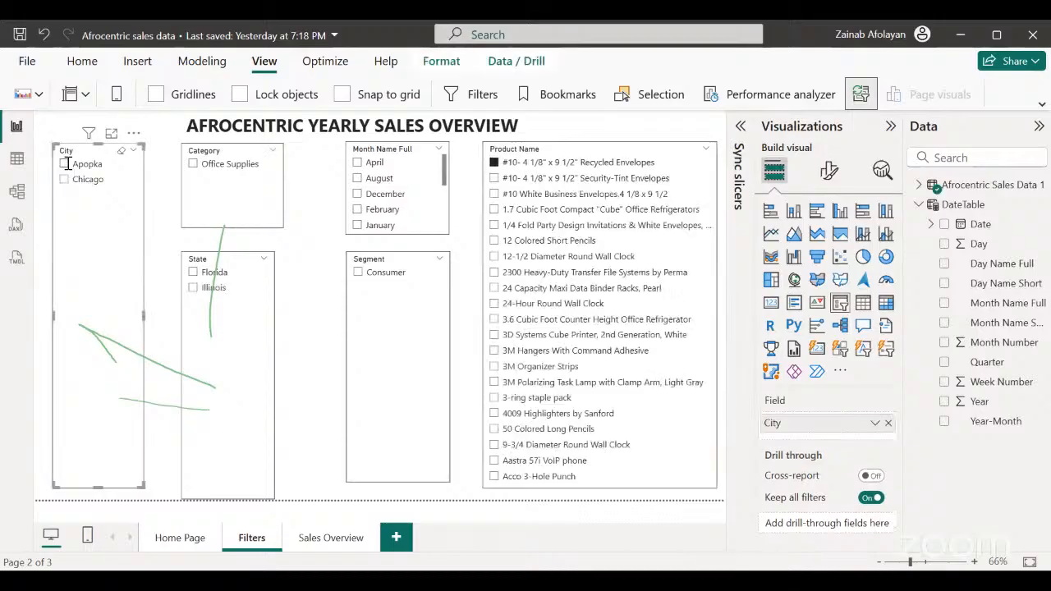
click(495, 163)
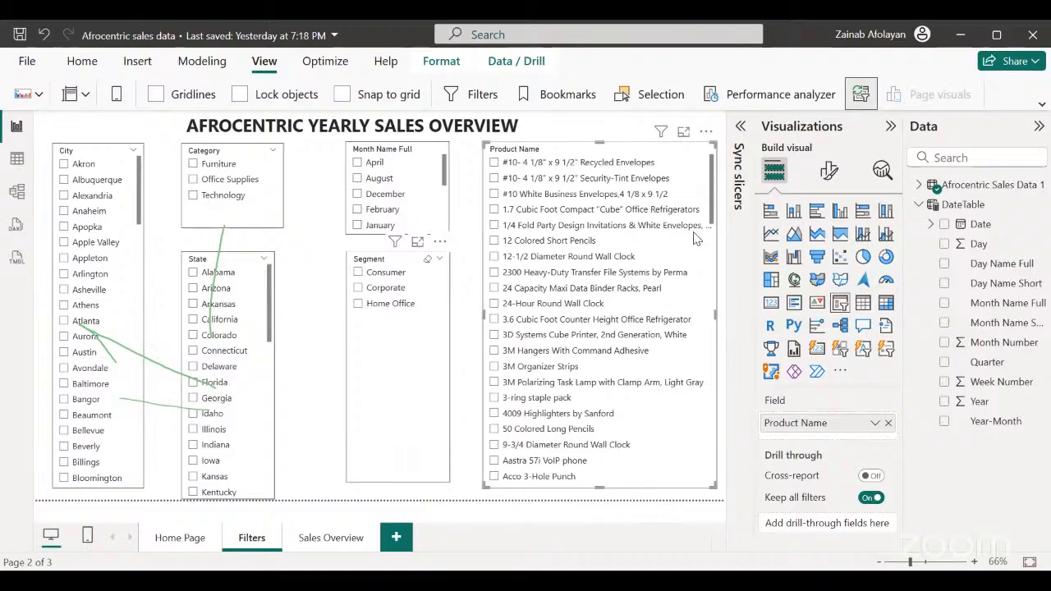
Expand the Sync slicers pane and examine the Product Name slicer's sync and visibility settings for Filters and Sales Overview.
click(740, 128)
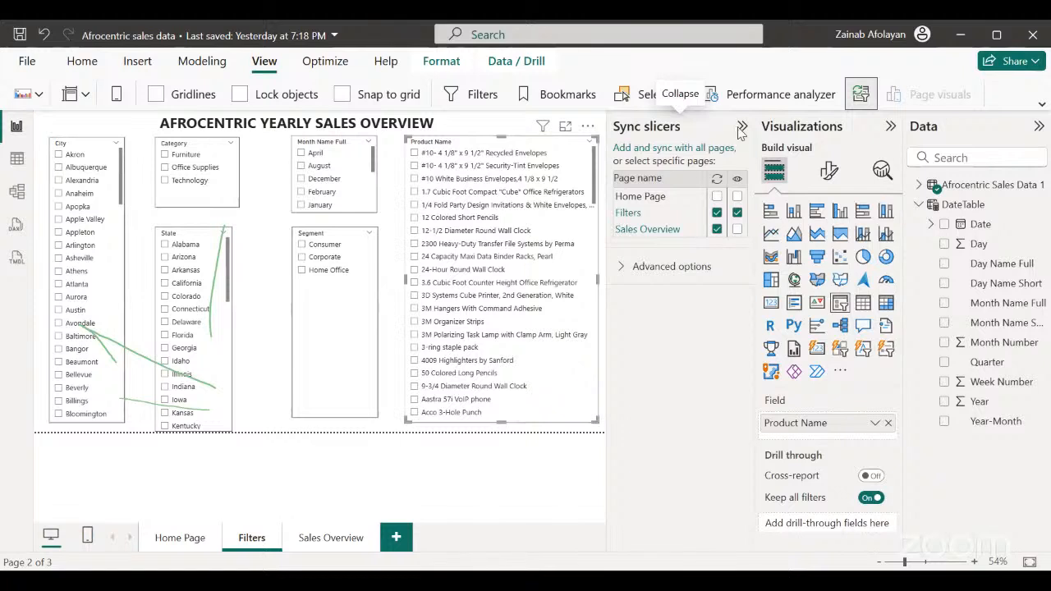
click(716, 213)
click(716, 213)
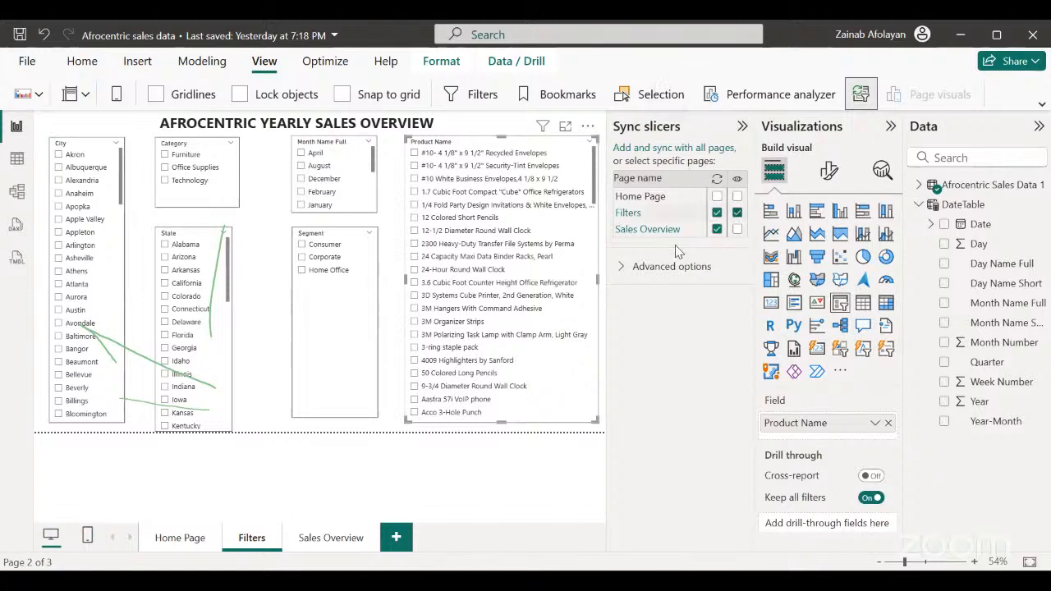
click(736, 230)
click(737, 231)
click(737, 231)
click(738, 232)
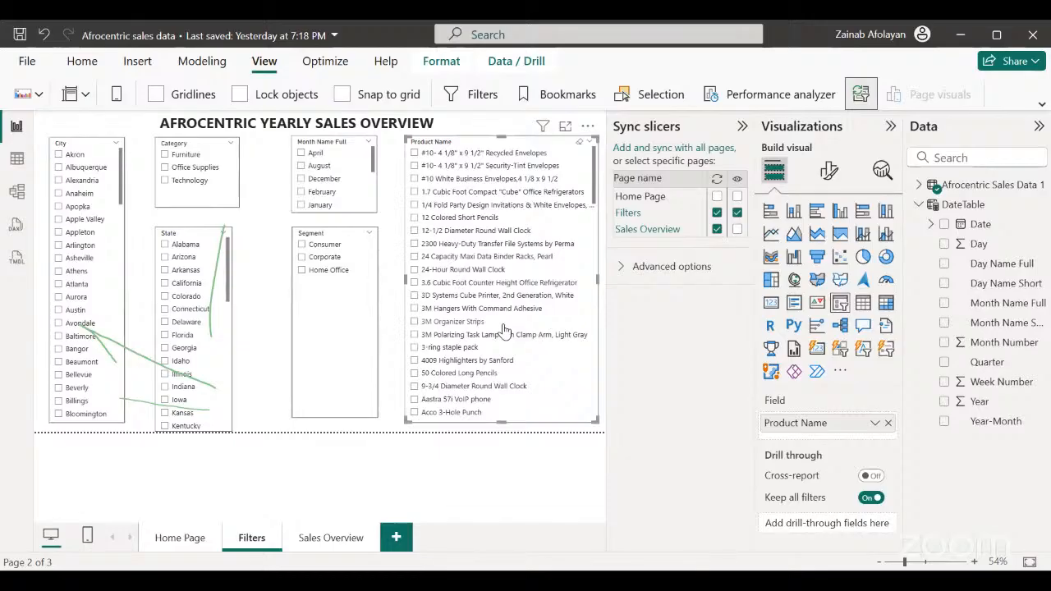
Check the unfiltered Sales Overview page, then return to Filters and collapse the Sync slicers pane.
click(340, 540)
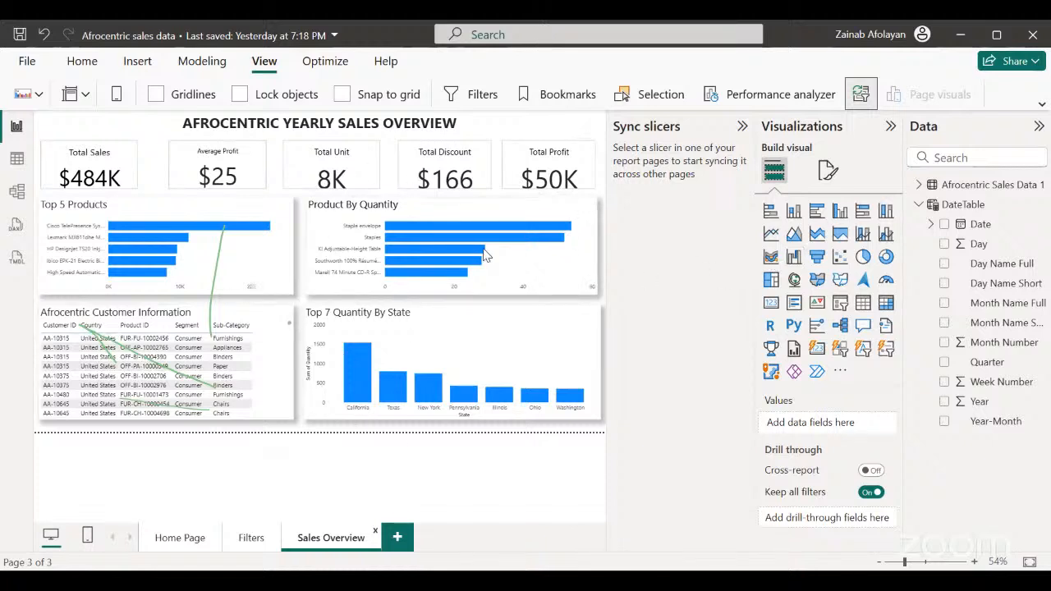
click(251, 538)
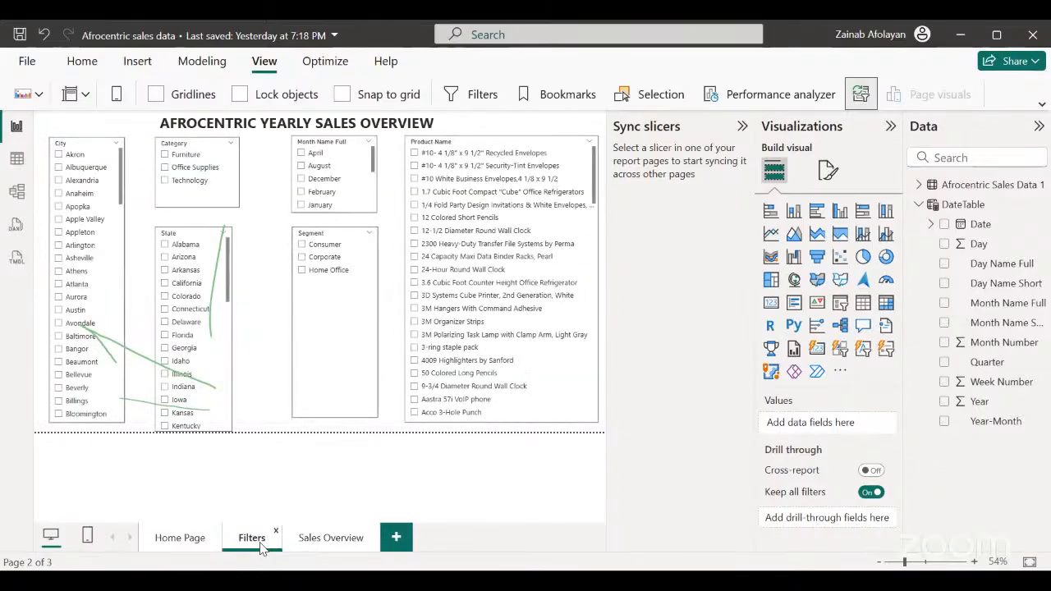
click(743, 129)
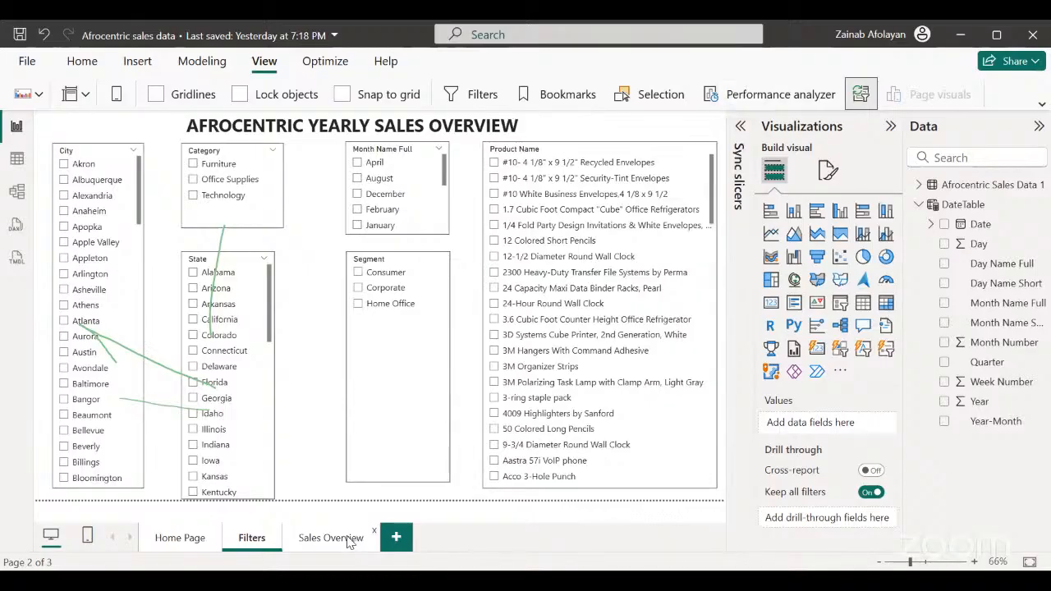
Review the Sales Overview, Filters and Home Page designs, and return to the Filters page.
click(351, 542)
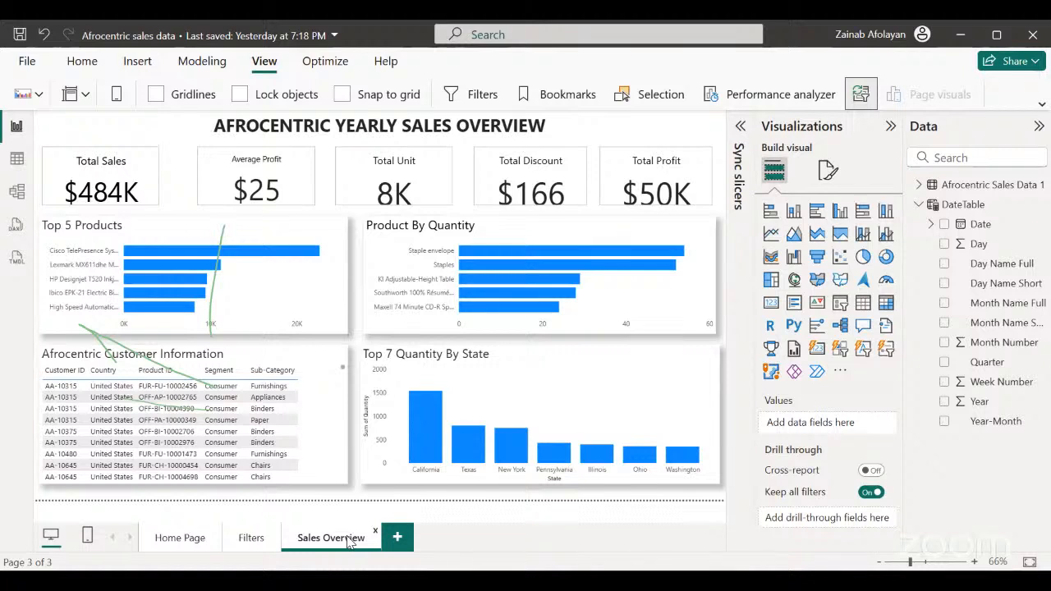
click(243, 546)
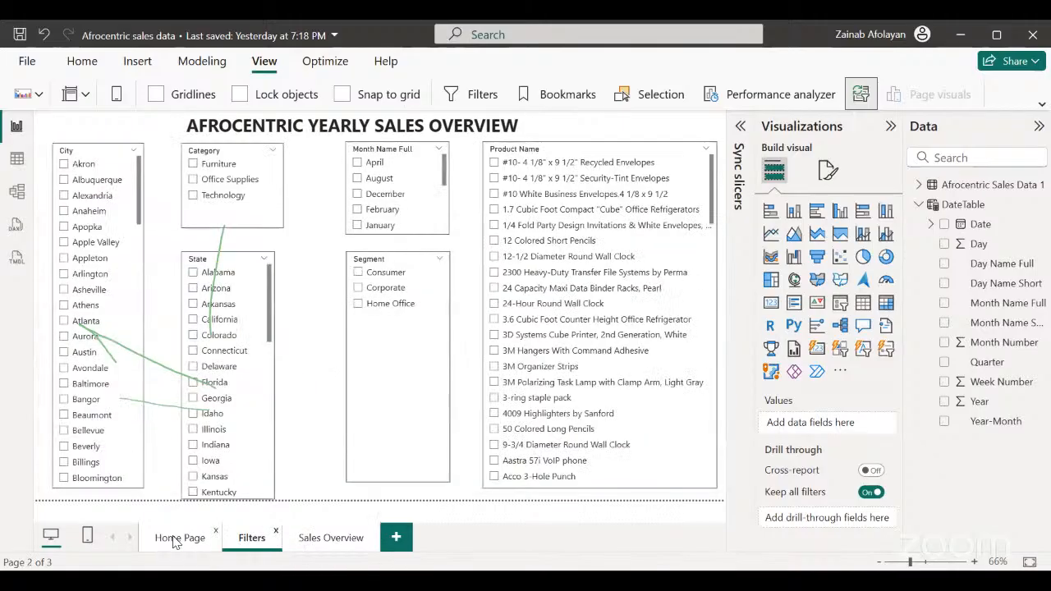
click(176, 539)
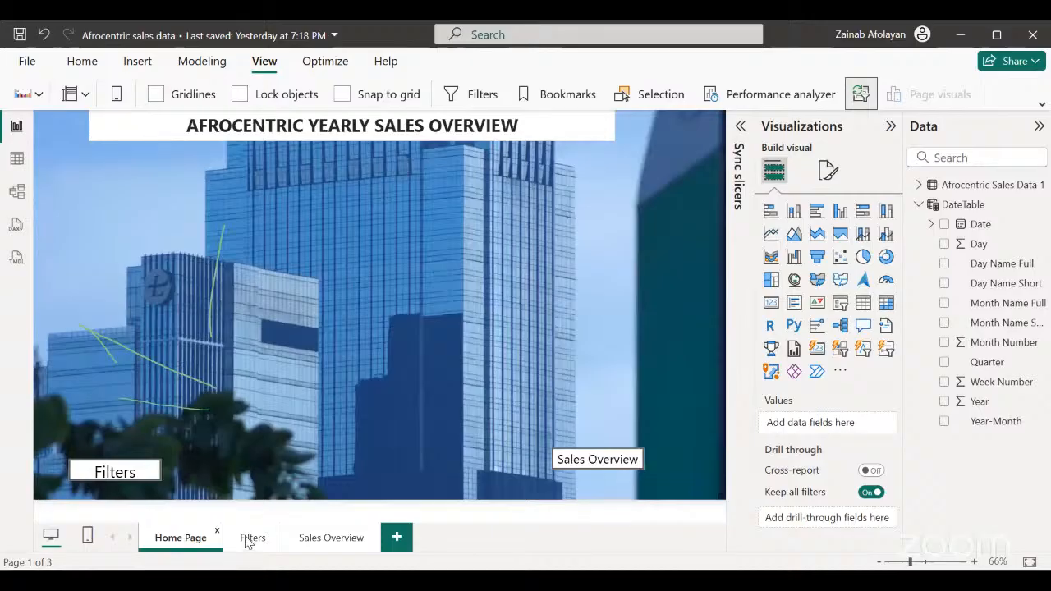
click(247, 542)
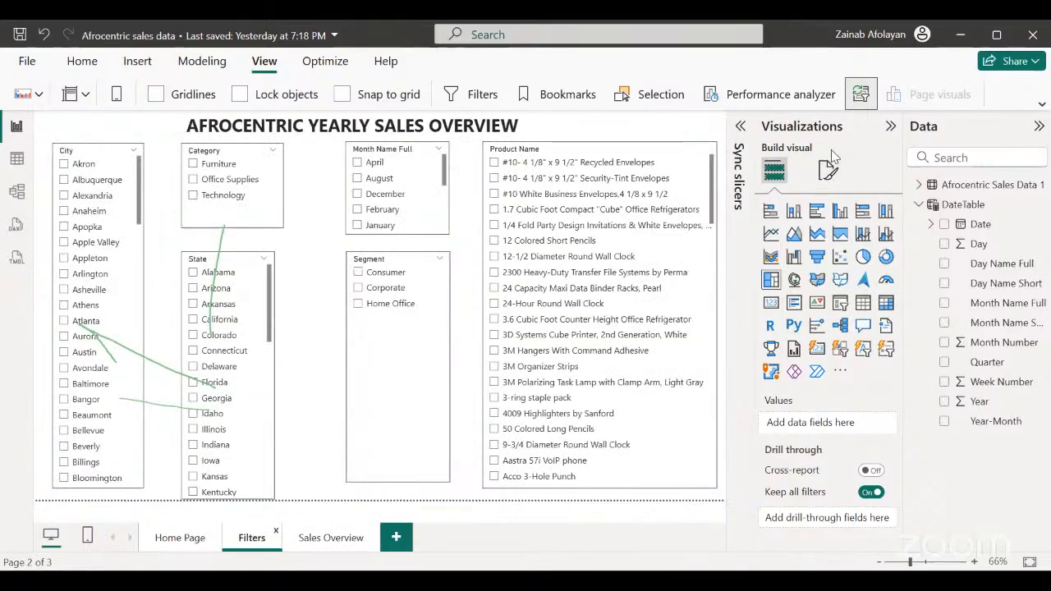
Set the Filters page's canvas background to the custom blue #8194E8 with 60% transparency.
click(825, 186)
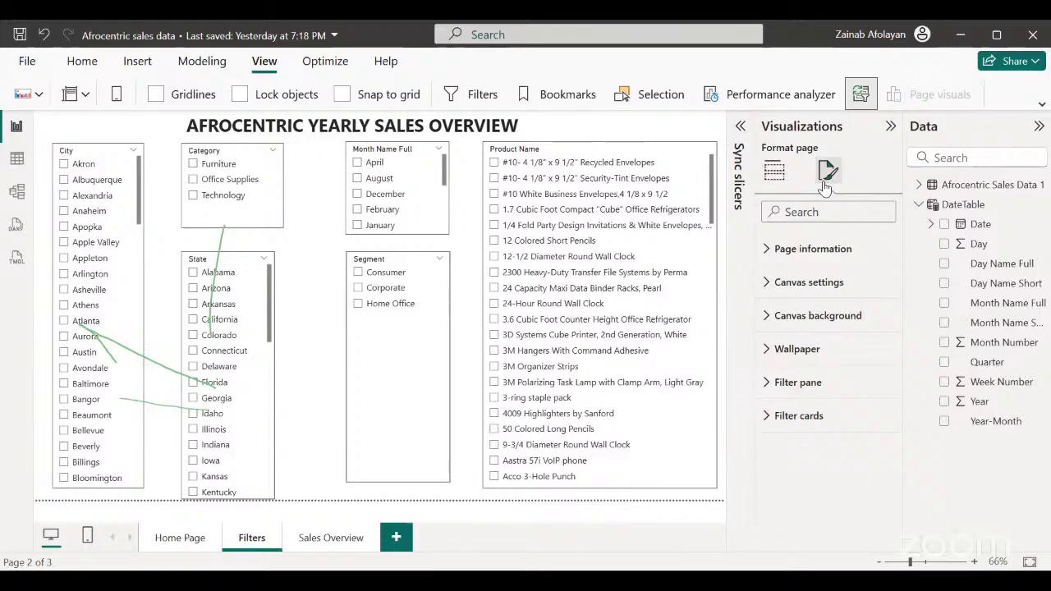
click(770, 317)
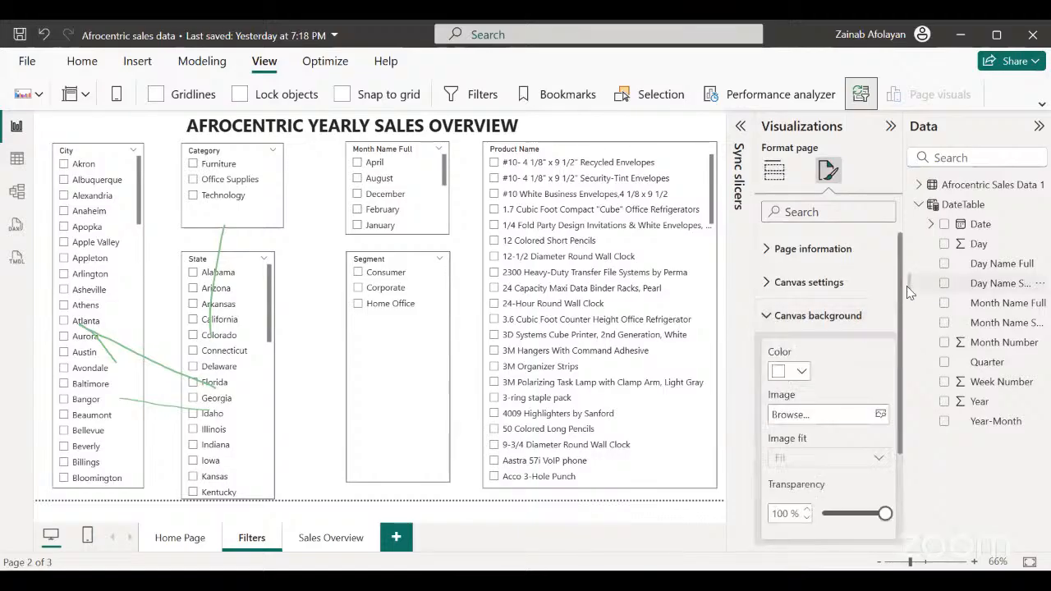
drag(898, 294, 904, 333)
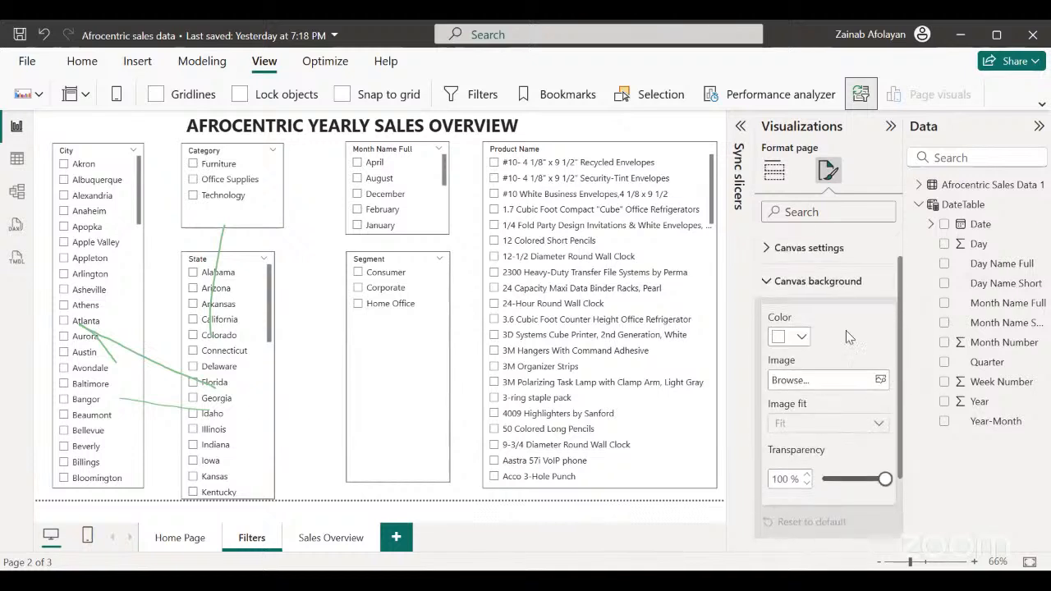
click(801, 340)
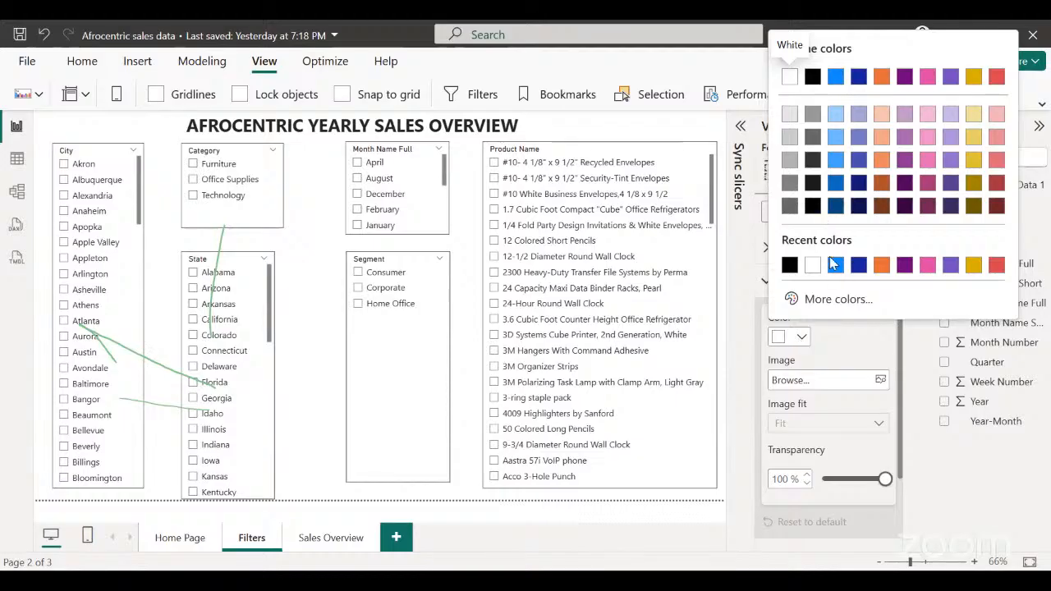
click(809, 299)
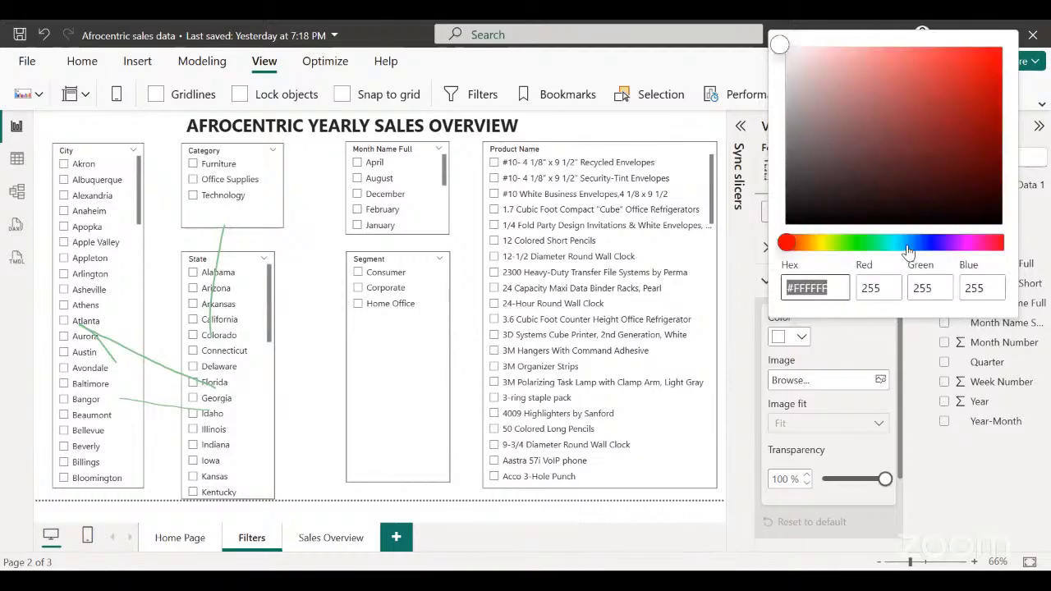
click(919, 242)
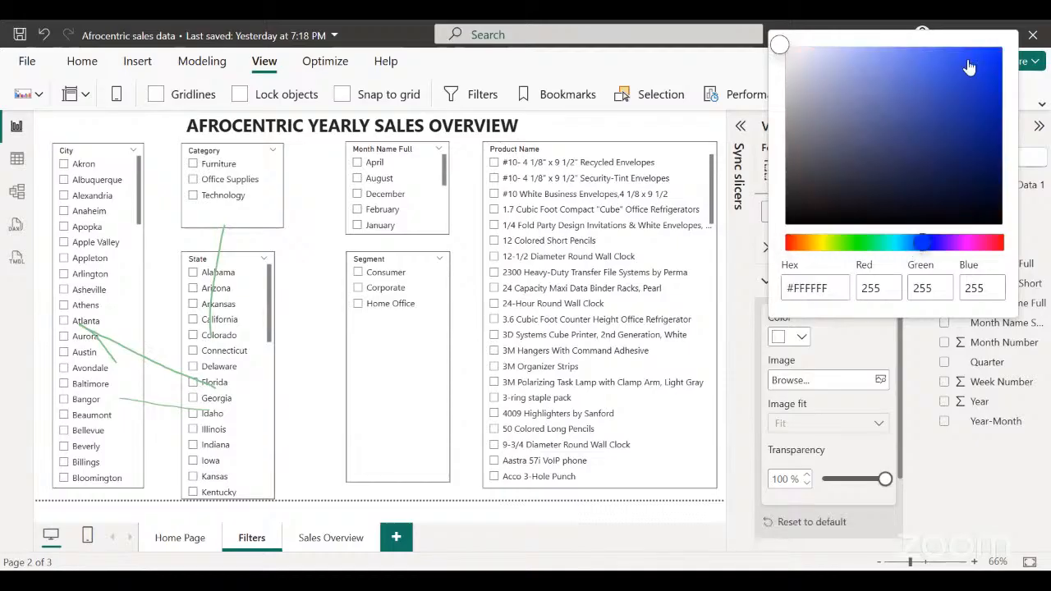
click(872, 52)
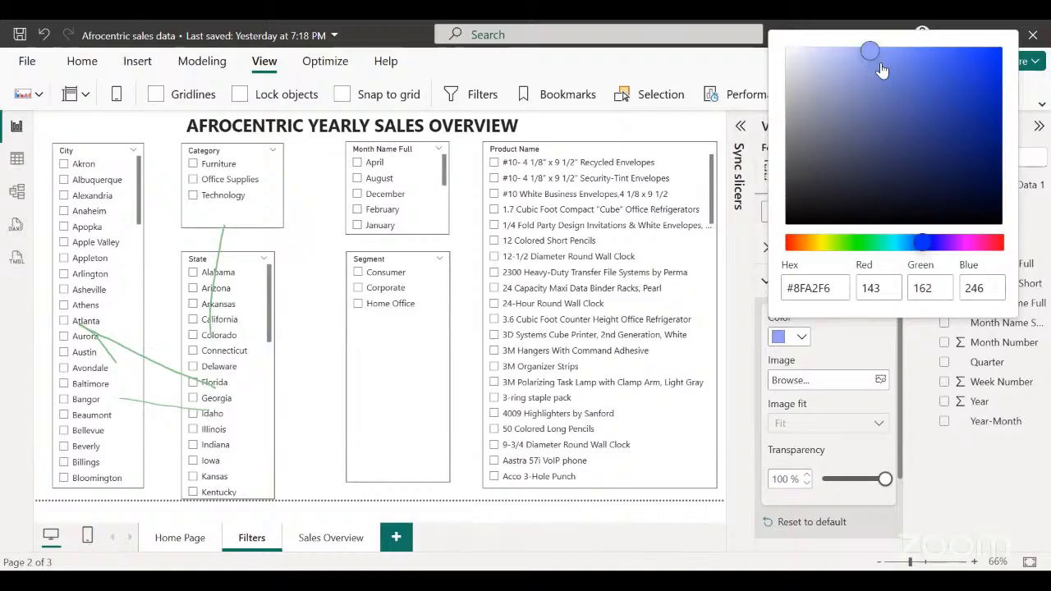
click(876, 61)
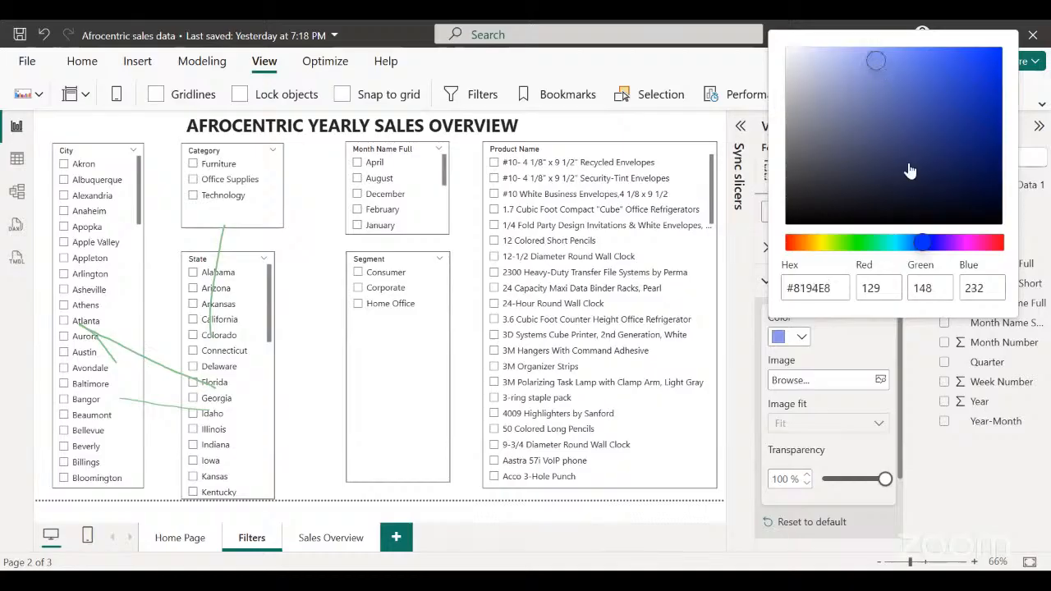
click(884, 480)
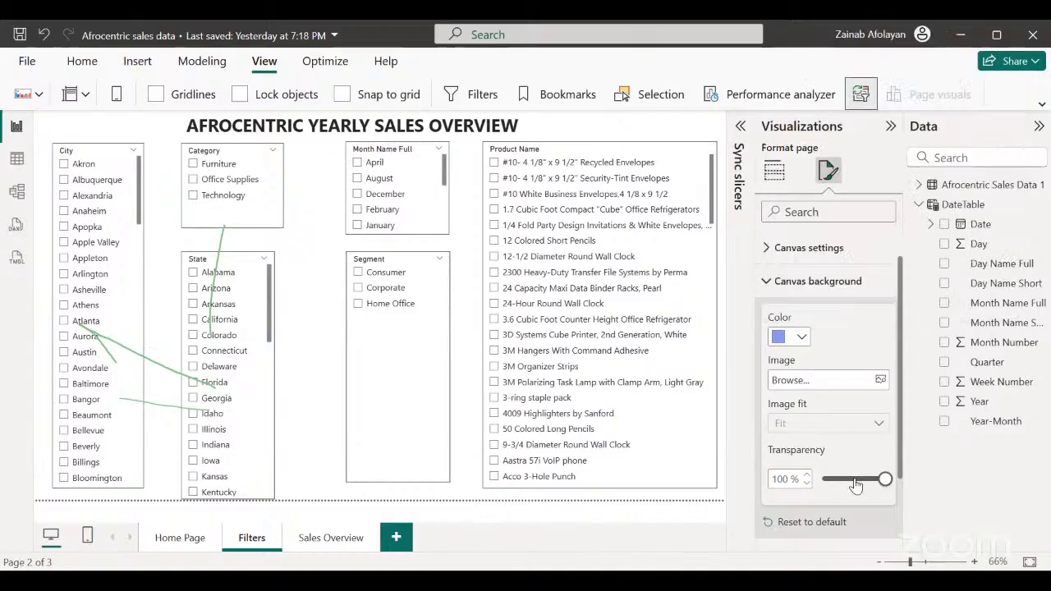
mouse_move(882, 479)
mouse_down()
mouse_move(806, 484)
mouse_move(861, 480)
mouse_up()
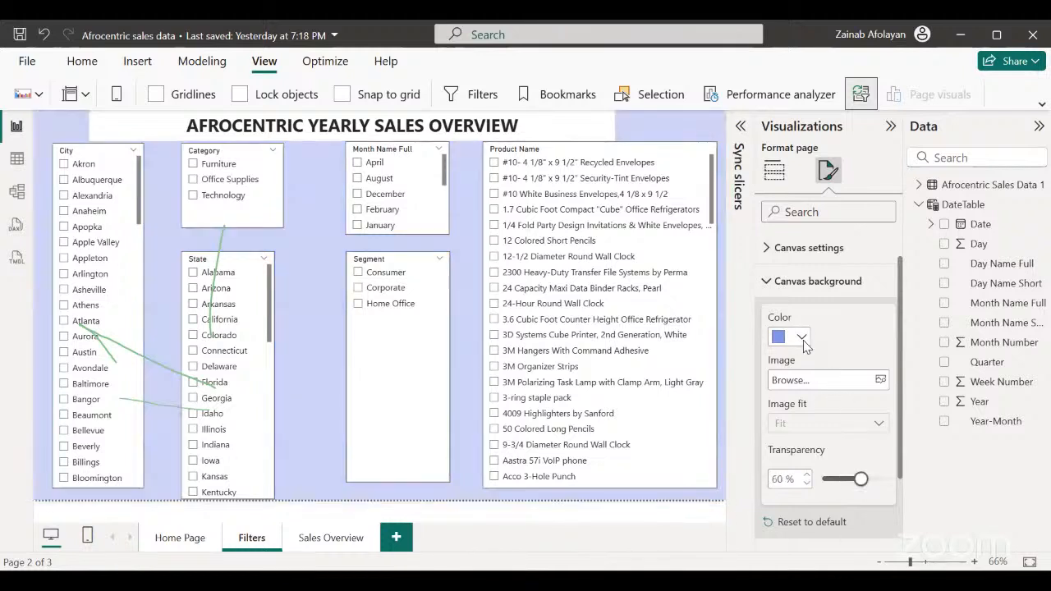
Change the Filters page's canvas background to the lightest tint of theme color 1 and compare it with the Home Page.
click(802, 338)
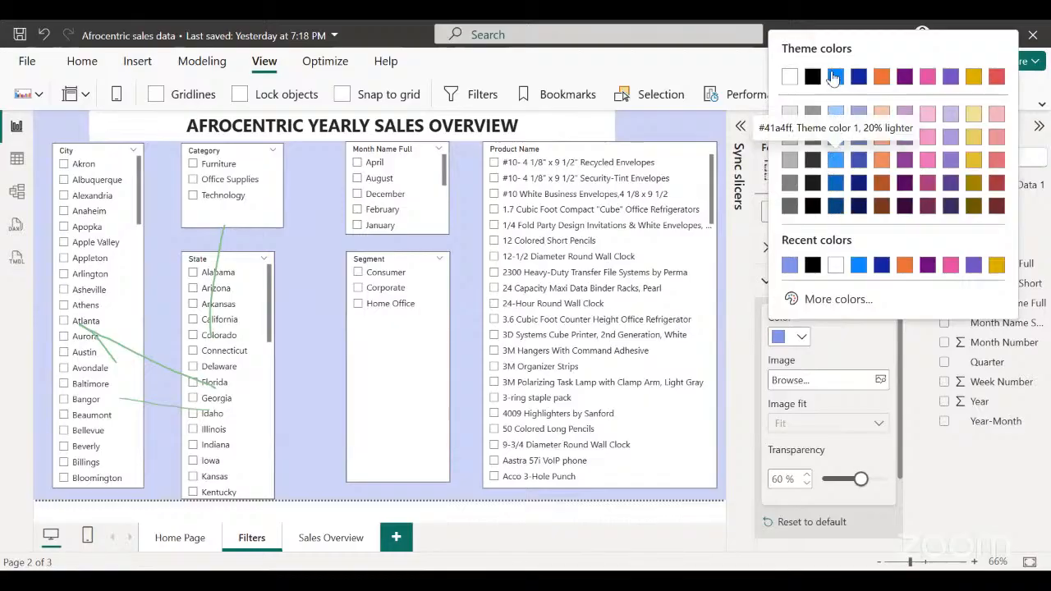
click(835, 119)
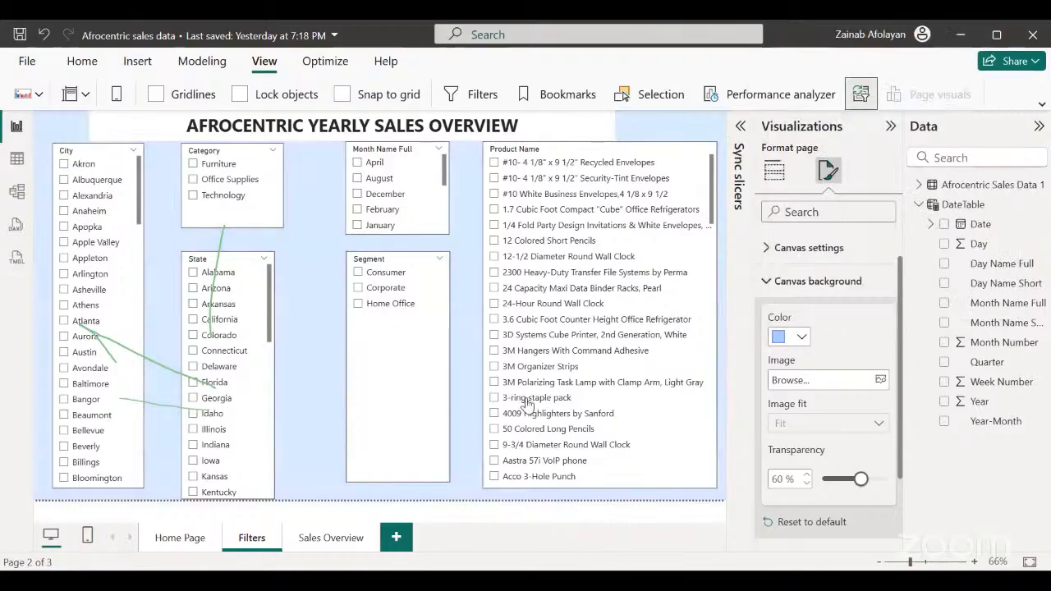
click(166, 542)
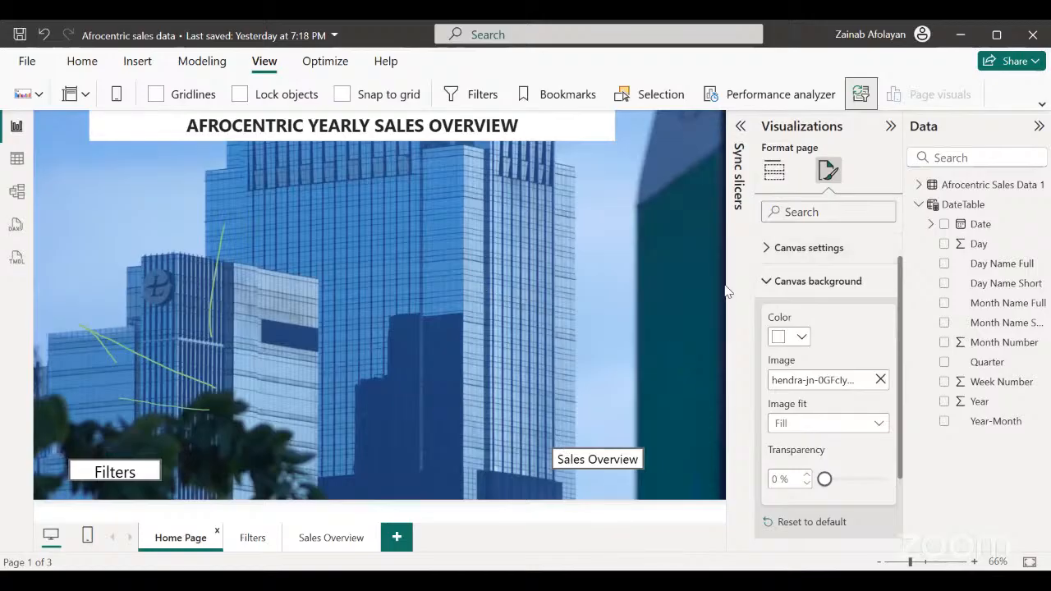
click(257, 540)
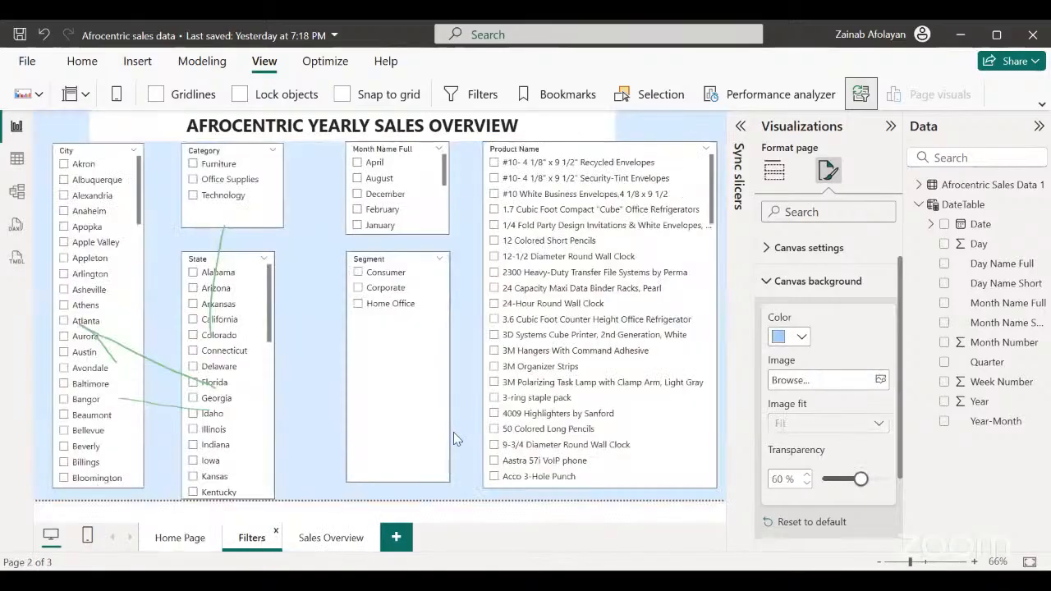
Set the Sales Overview page's canvas background to the same recently used light blue with 47% transparency.
click(327, 543)
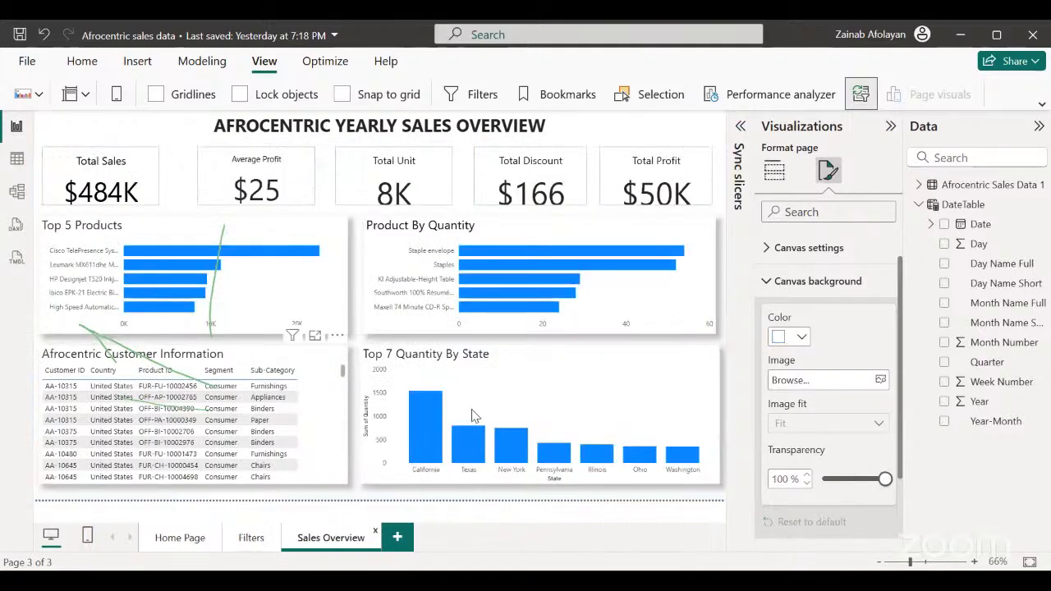
click(803, 339)
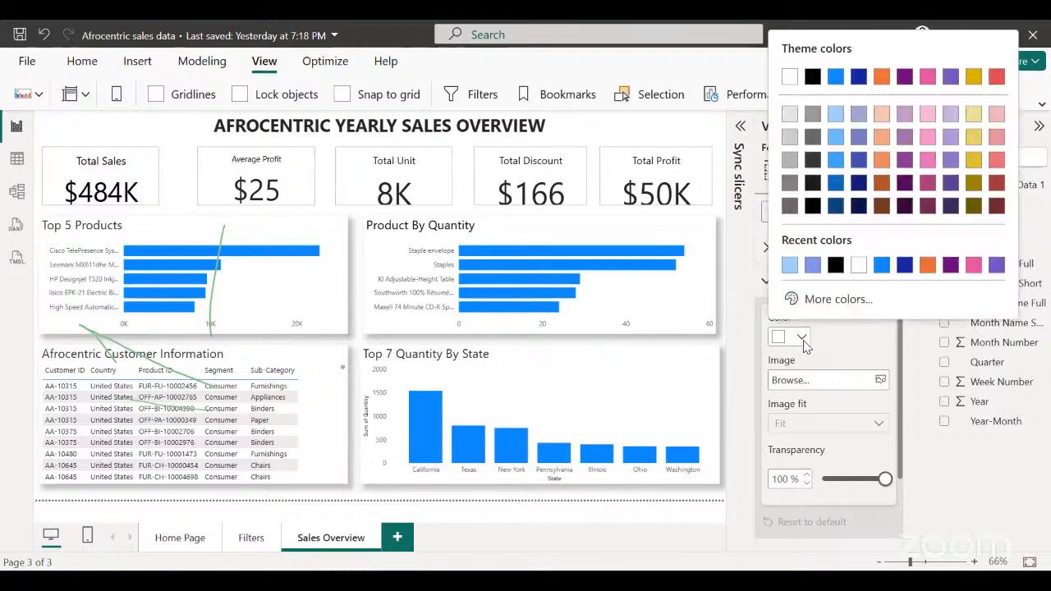
click(790, 265)
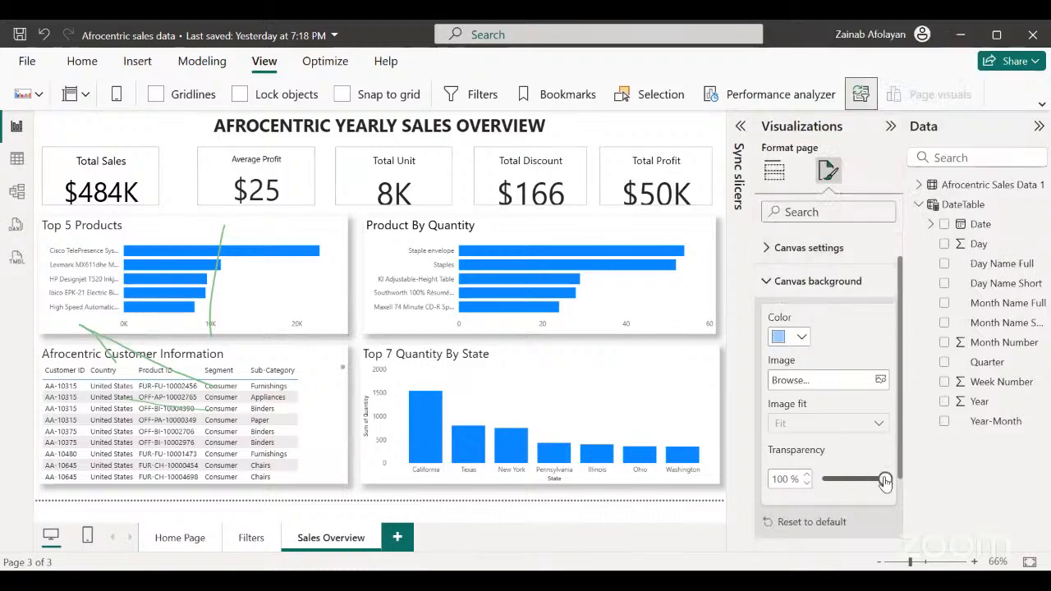
drag(885, 482, 854, 479)
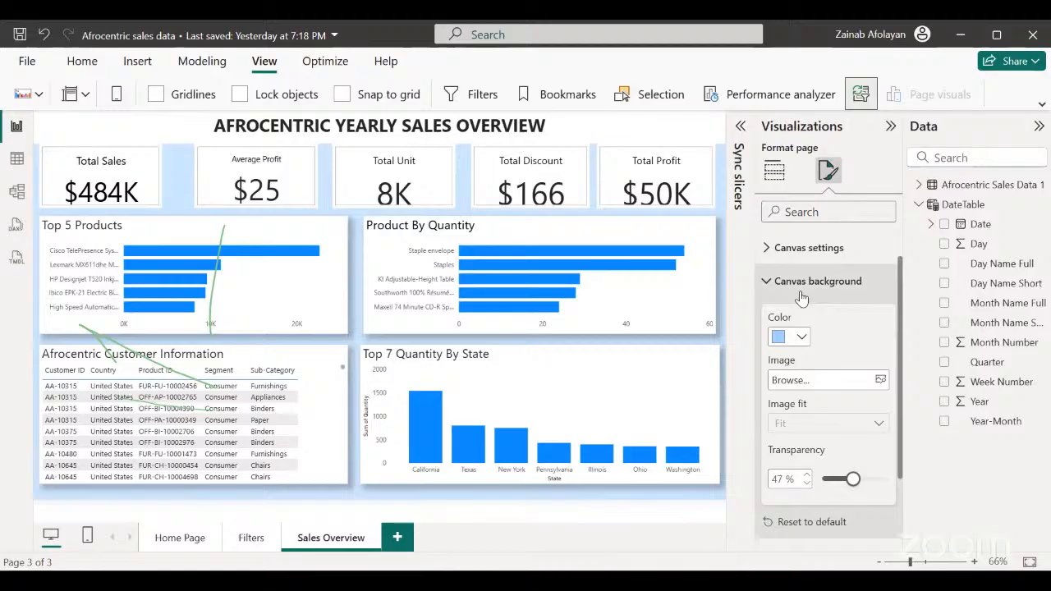
Try to apply the recently used light blue as the font color of the Sales Overview title.
click(715, 135)
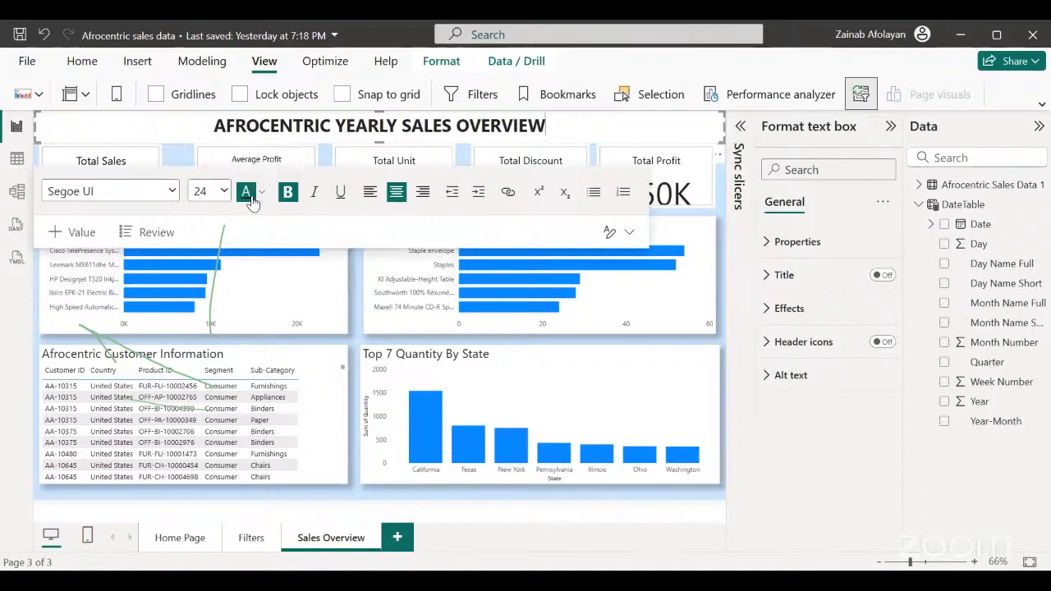
click(262, 194)
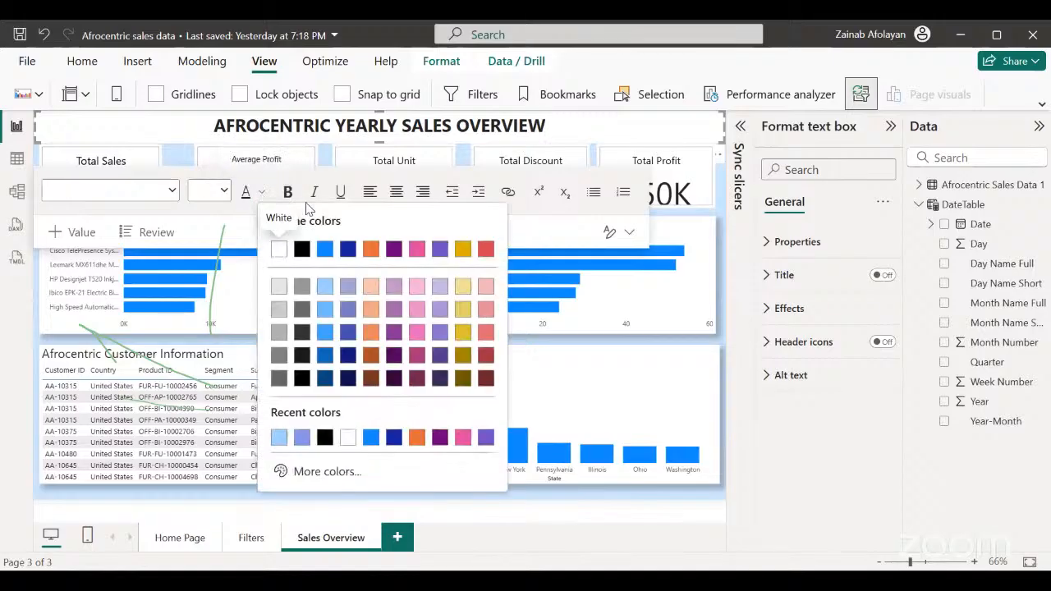
click(278, 440)
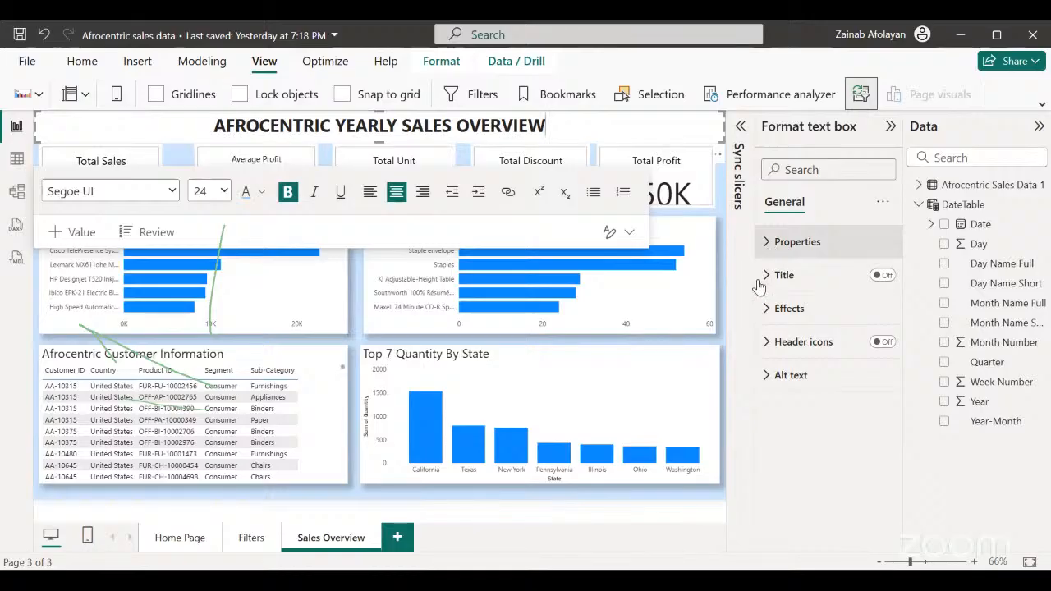
Set the background of the Sales Overview title text box to the recently used light blue and deselect it.
click(764, 311)
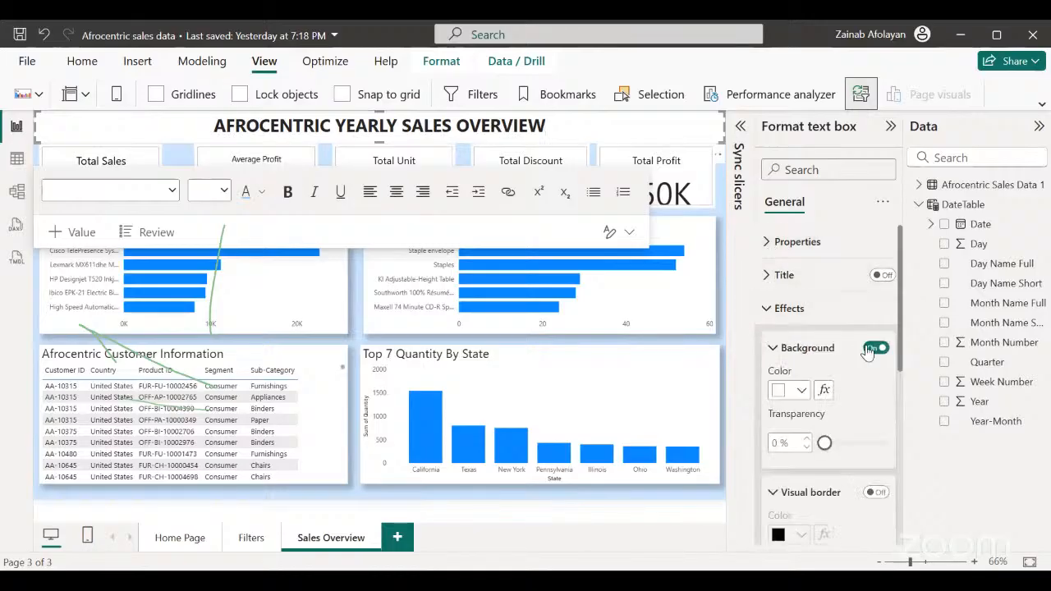
click(802, 396)
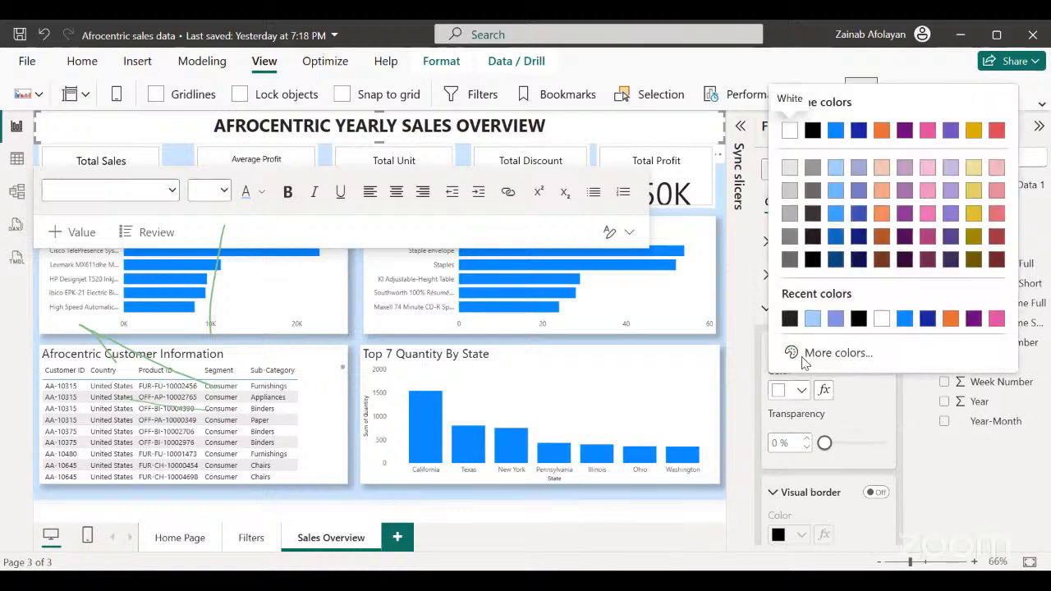
click(813, 320)
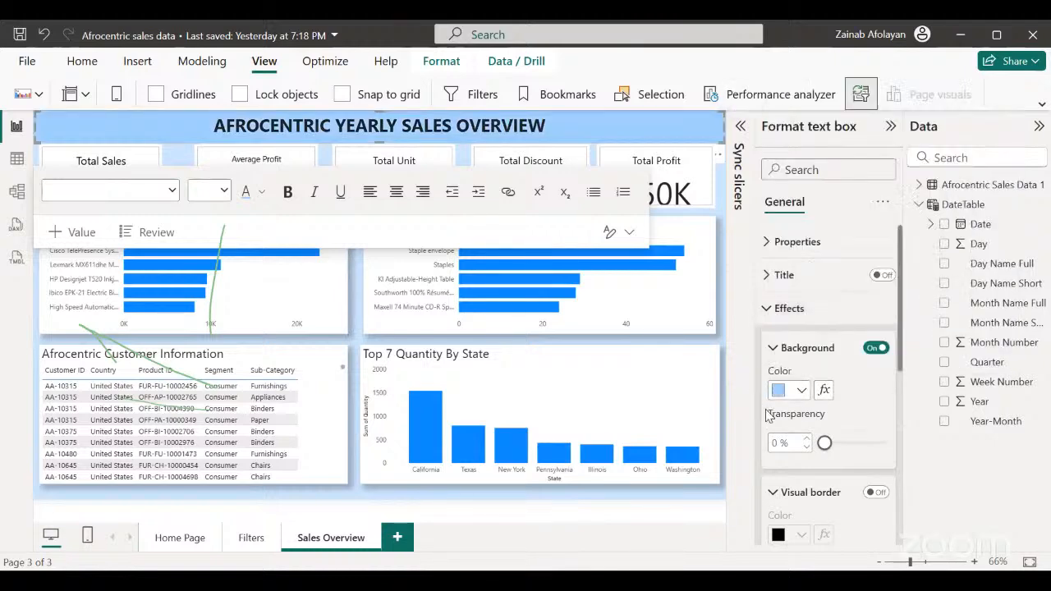
click(579, 515)
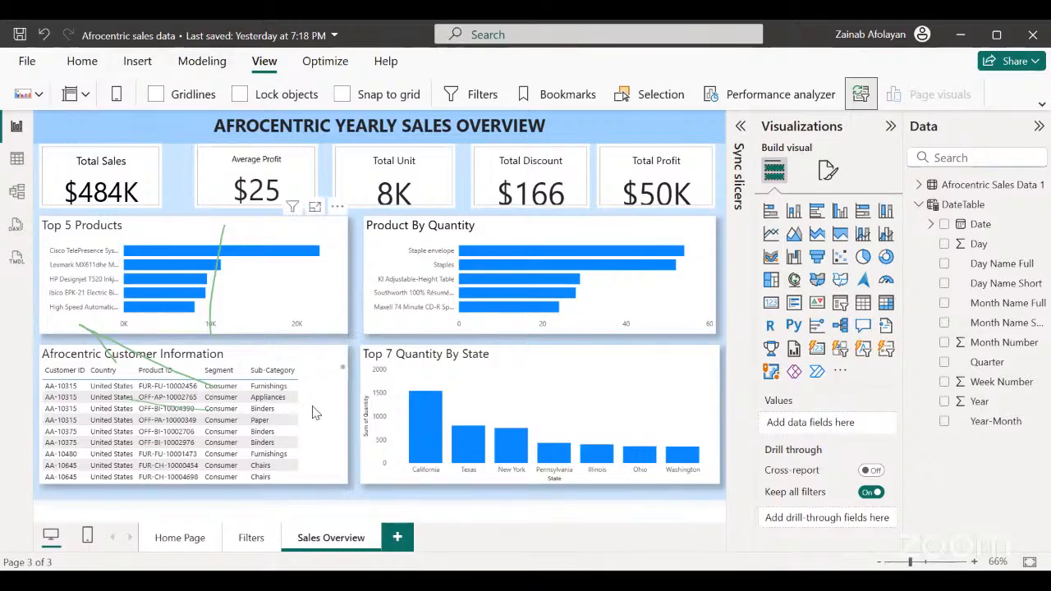
Review the Home Page and Filters page backgrounds, and return to Sales Overview.
click(184, 547)
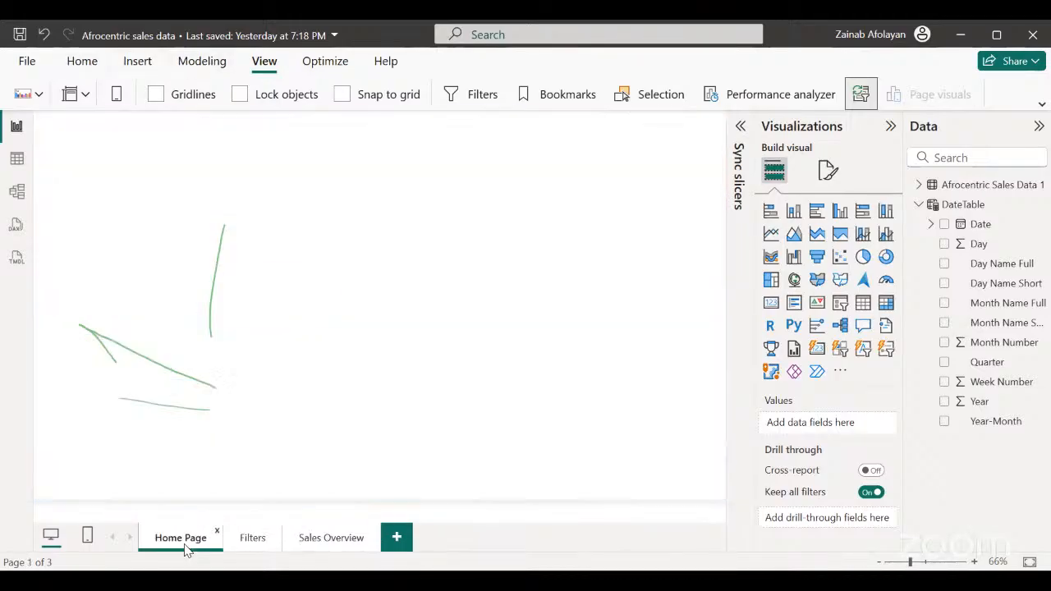
click(254, 542)
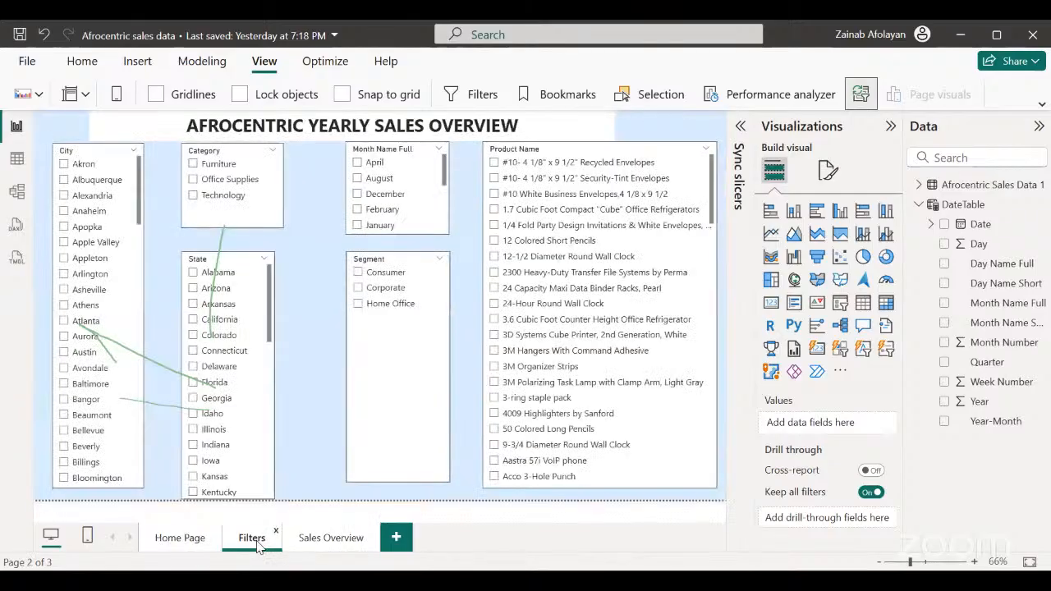
click(330, 538)
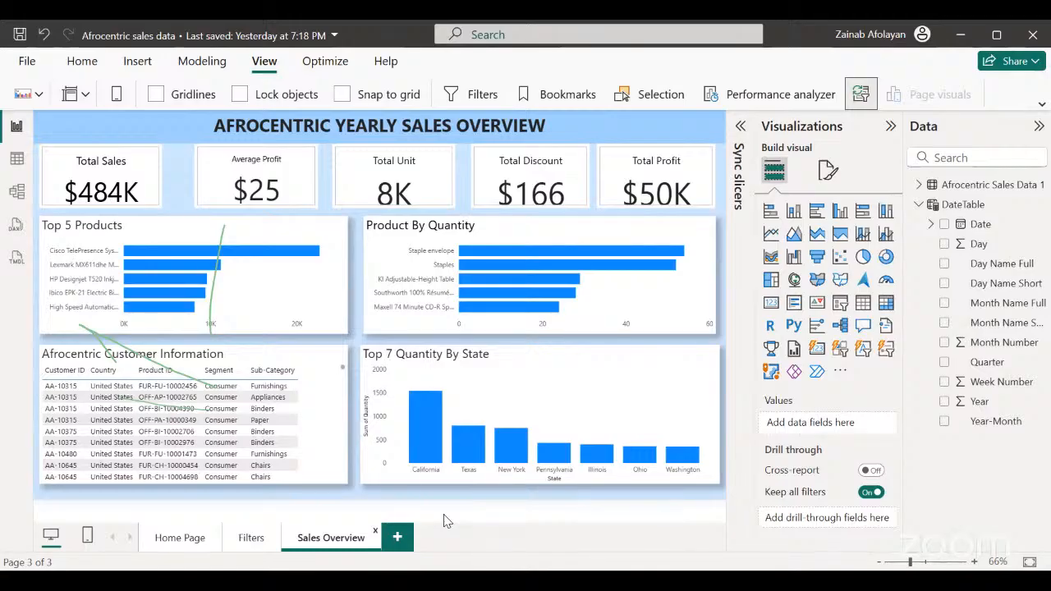
Expand the Afrocentric Sales Data table and look through its fields and measures.
click(917, 186)
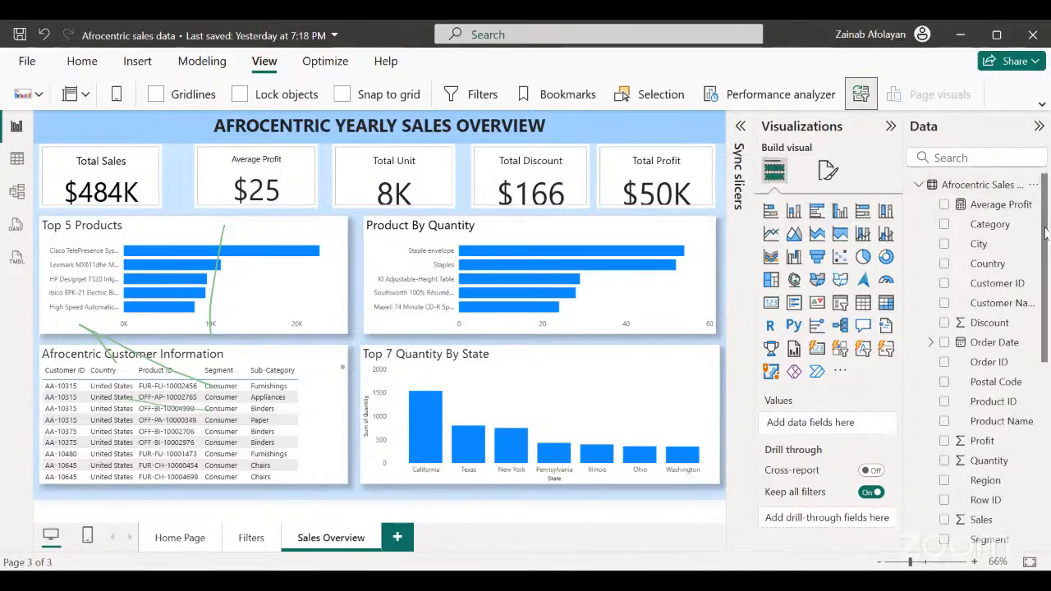
drag(1045, 234, 1045, 423)
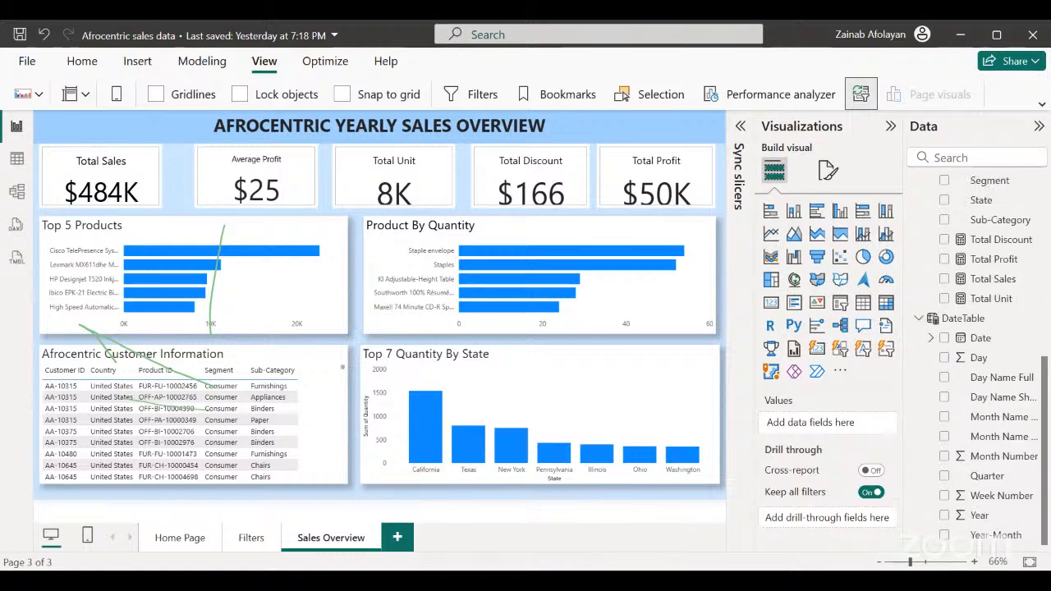
scroll(1041, 359, up, 10)
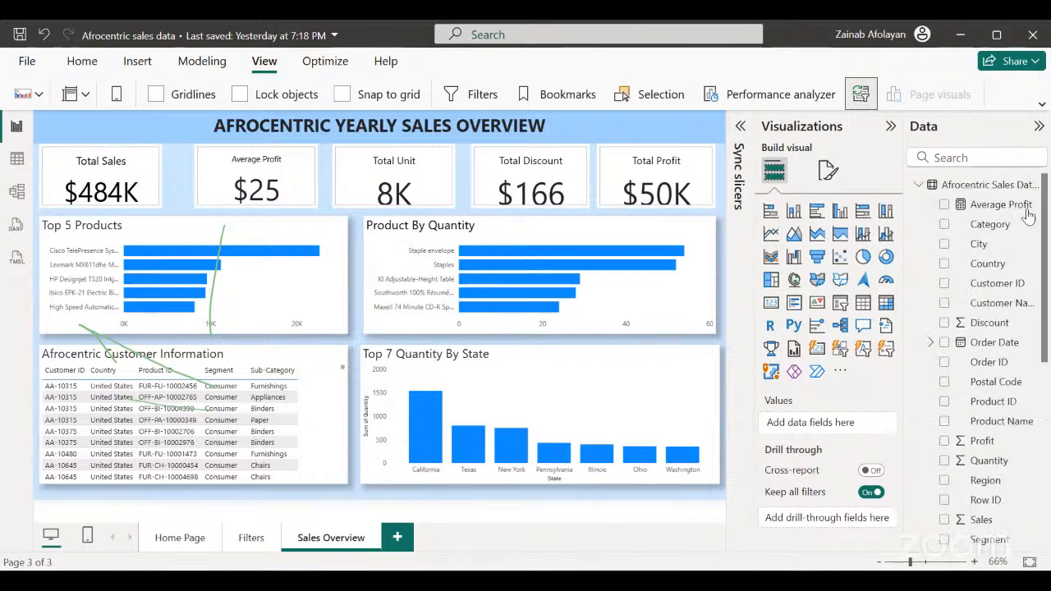
Collapse the Afrocentric Sales Data 1 table's field list and switch to Table view.
click(926, 185)
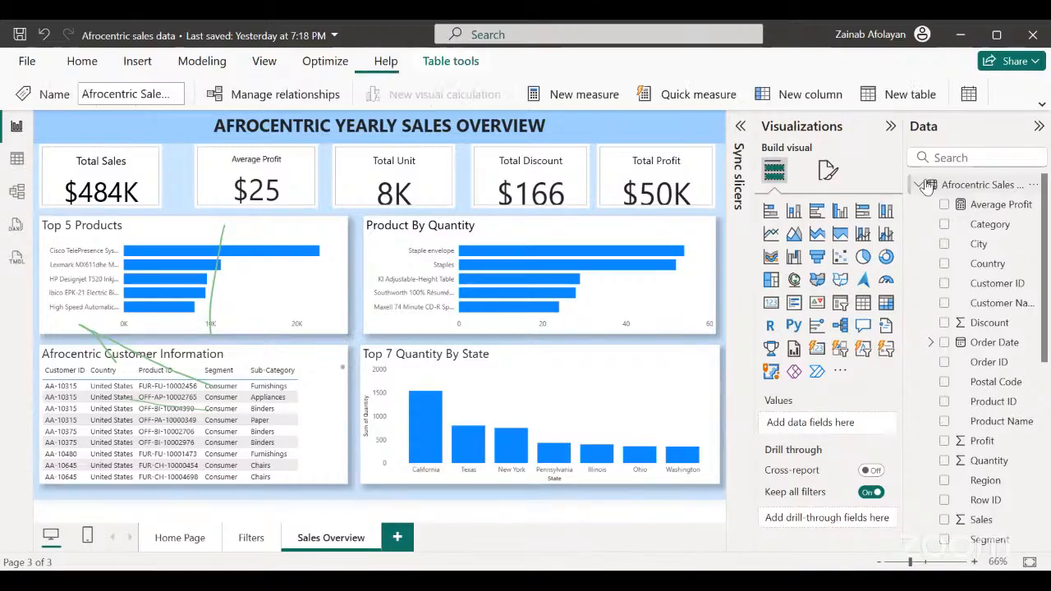
click(918, 185)
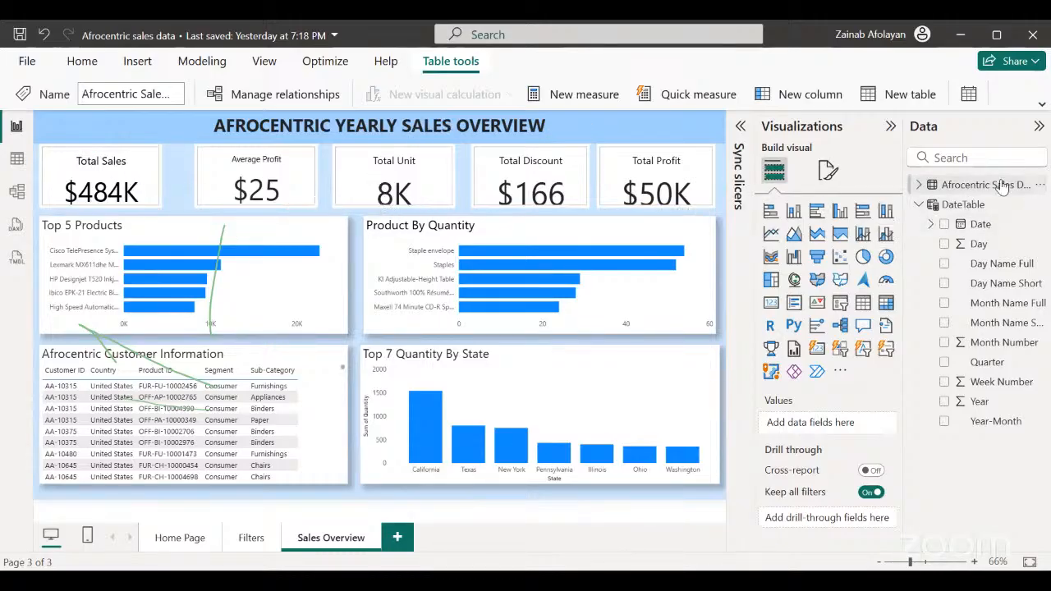
click(17, 161)
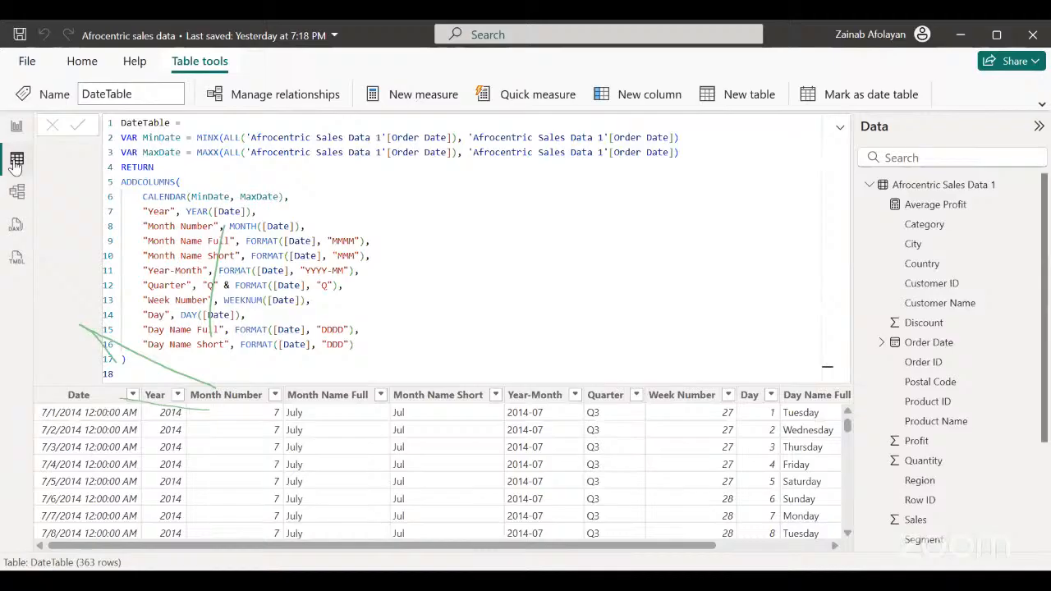
Try to create a new calculated table by entering only "My measure" as its definition.
click(713, 107)
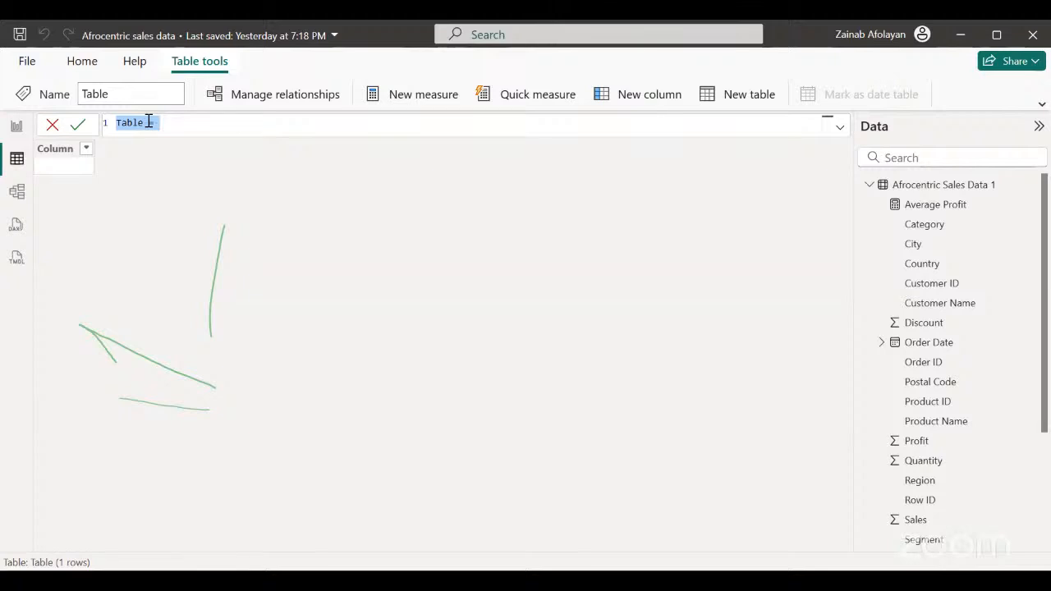
key(BackSpace)
text(My )
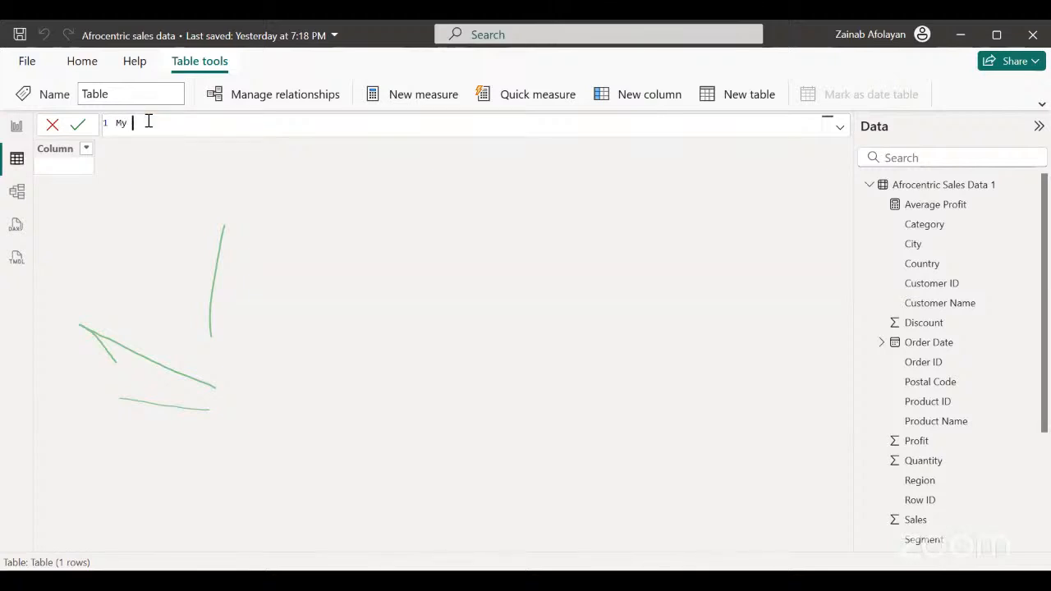
text(measure)
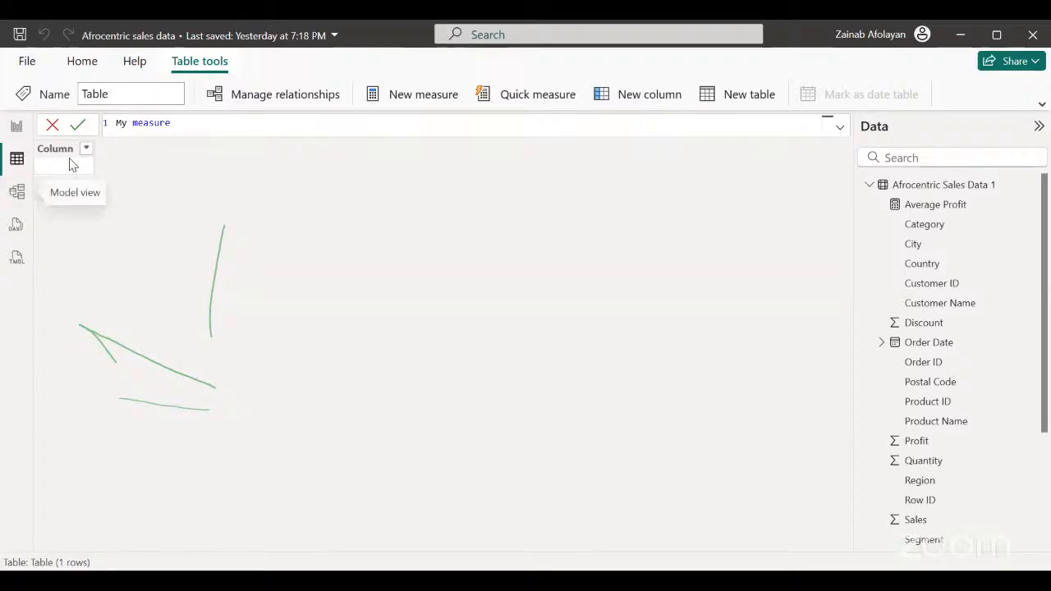
key(Return)
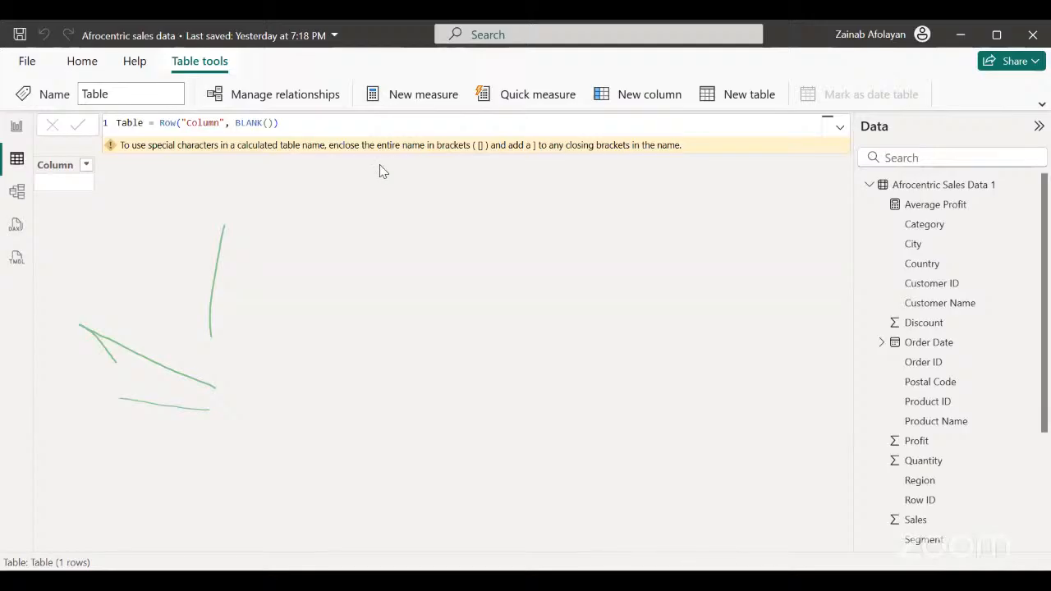
click(575, 113)
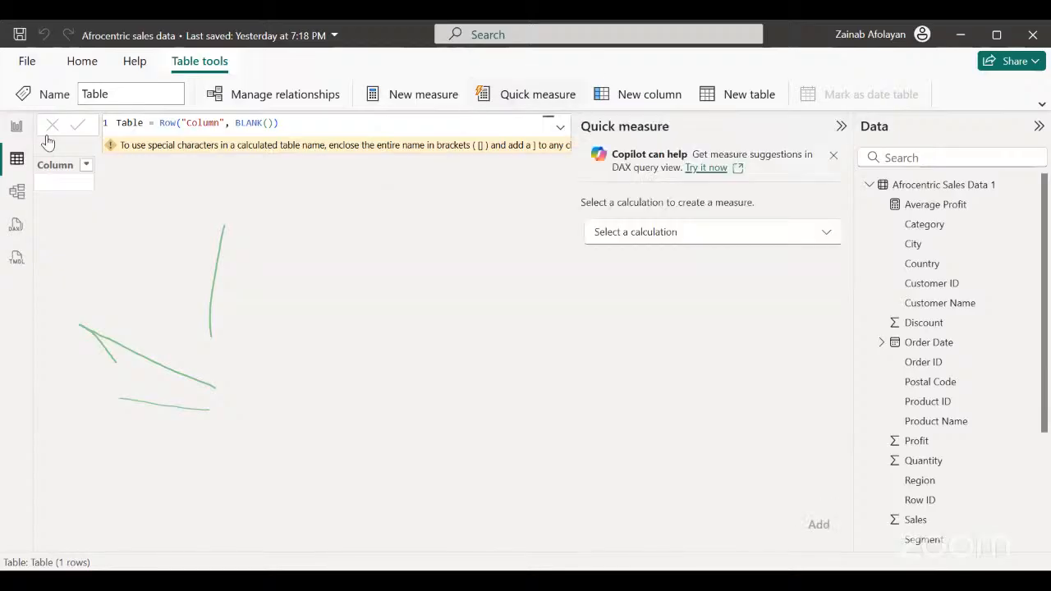
click(841, 126)
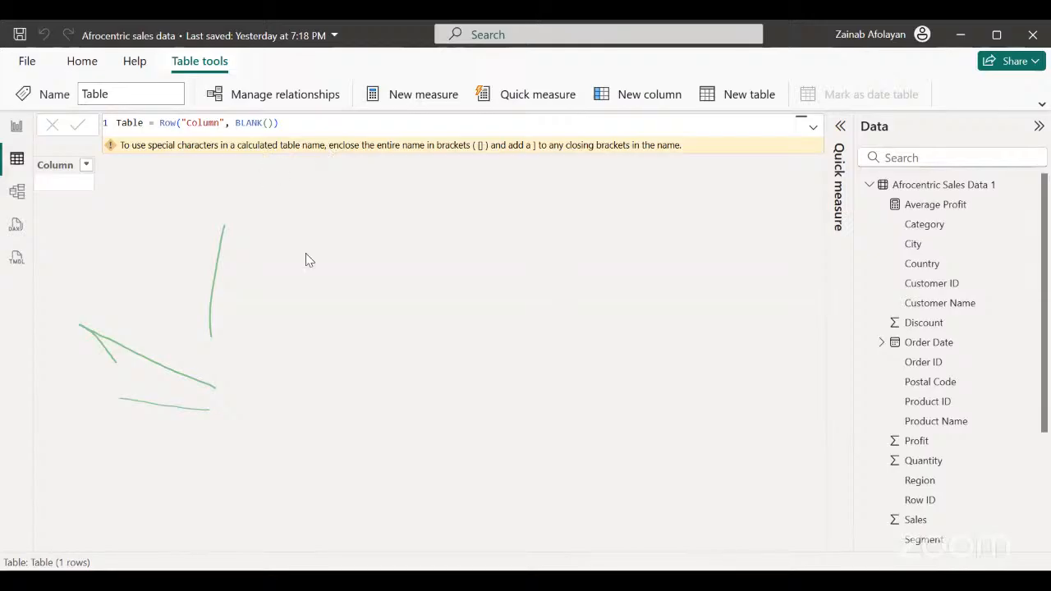
click(86, 167)
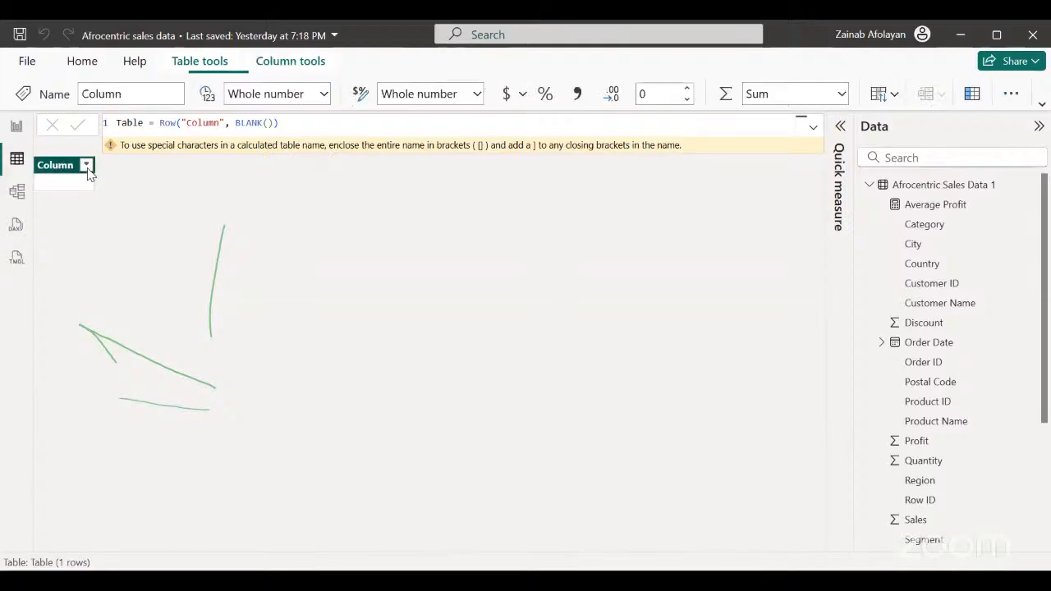
click(16, 258)
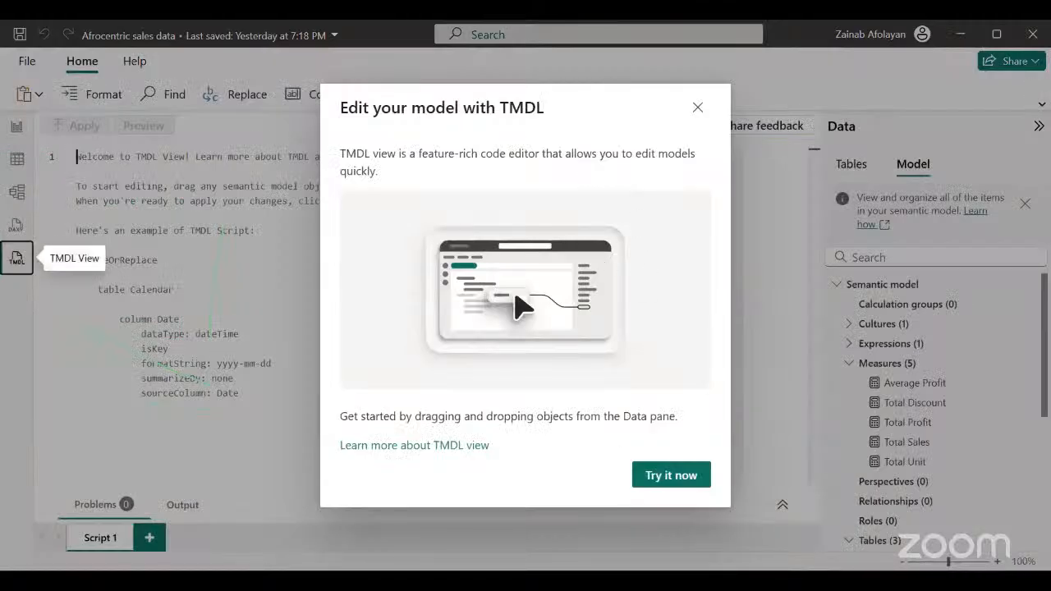
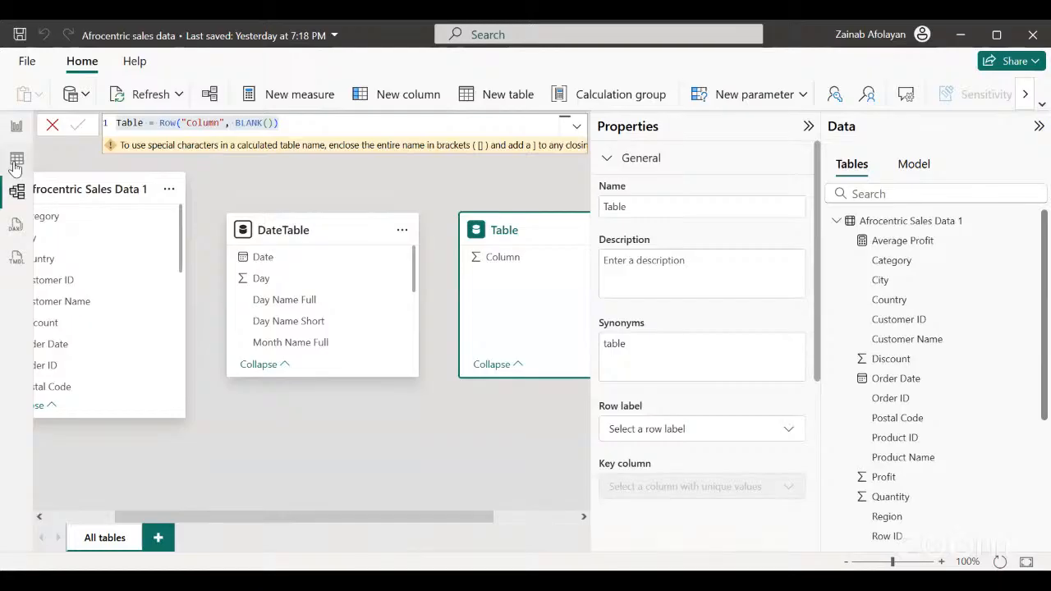
In Table view, replace the new calculated table's default definition with the pasted formula Measures = { }.
click(15, 160)
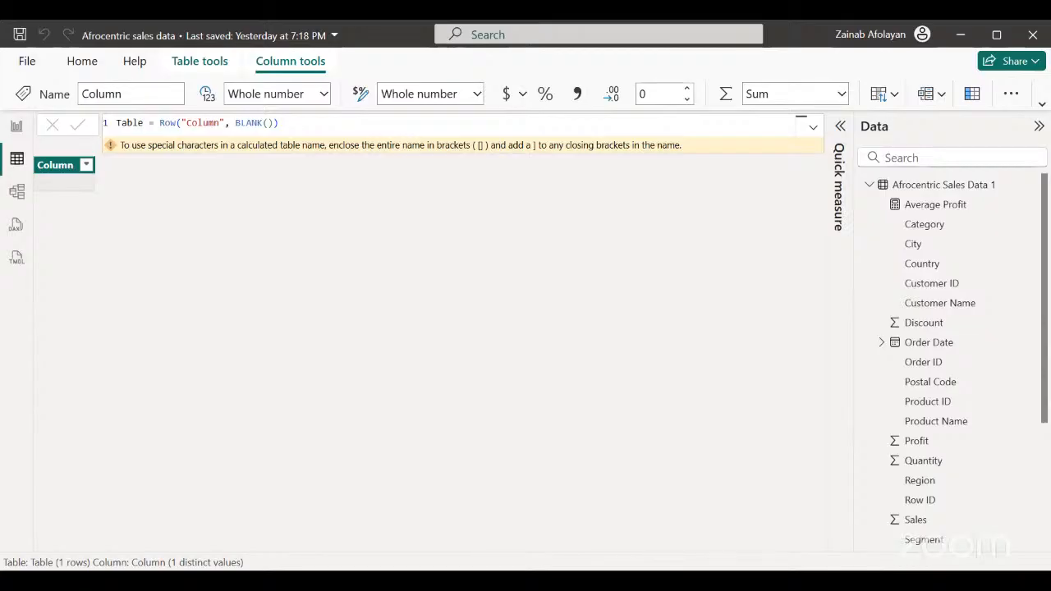
click(285, 121)
drag(285, 121, 123, 119)
key(BackSpace)
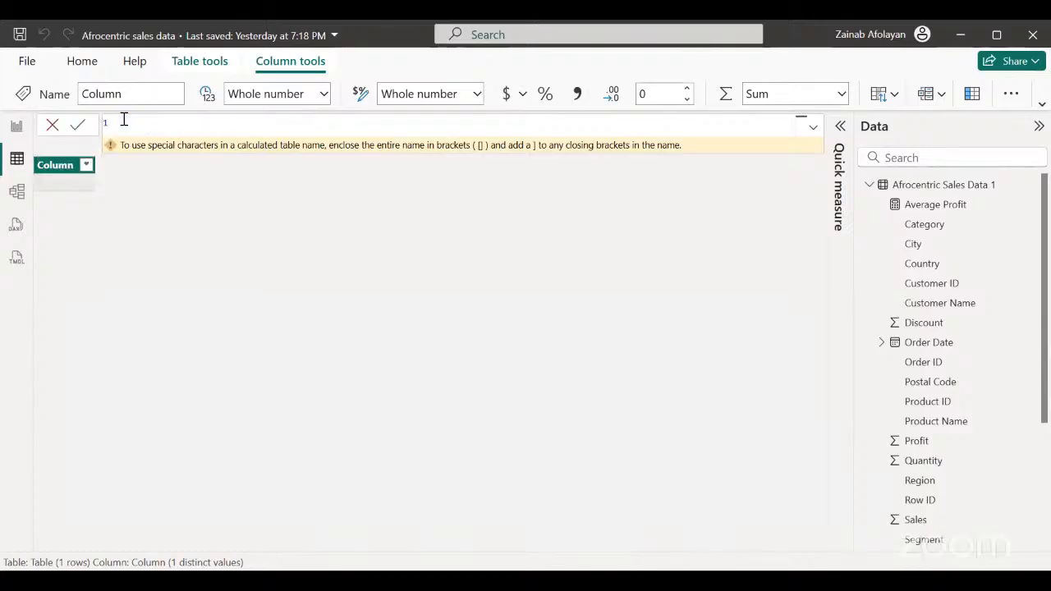
text(My m)
key(BackSpace)
key(BackSpace)
key(BackSpace)
key(BackSpace)
text(Measures = { })
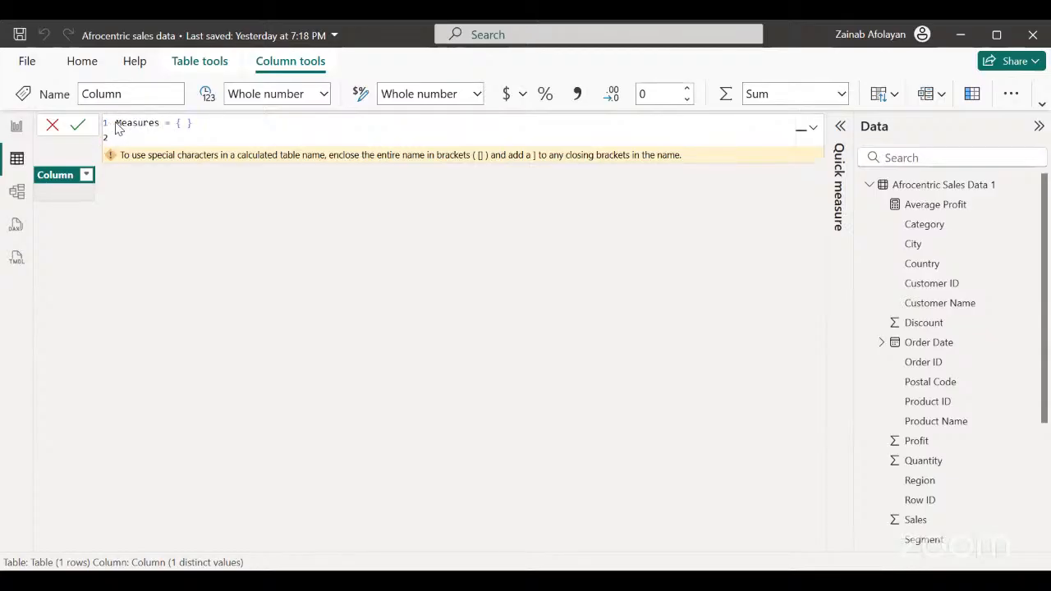
Change the table name in the formula to My Measures and try to commit the definition My Measures = { }.
double_click(116, 122)
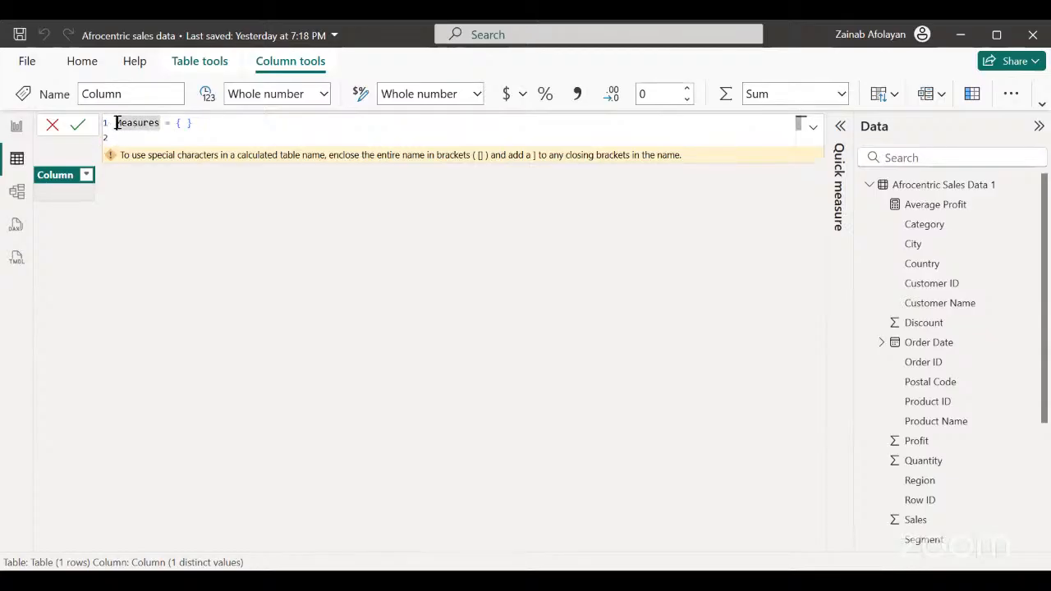
click(116, 122)
text(My)
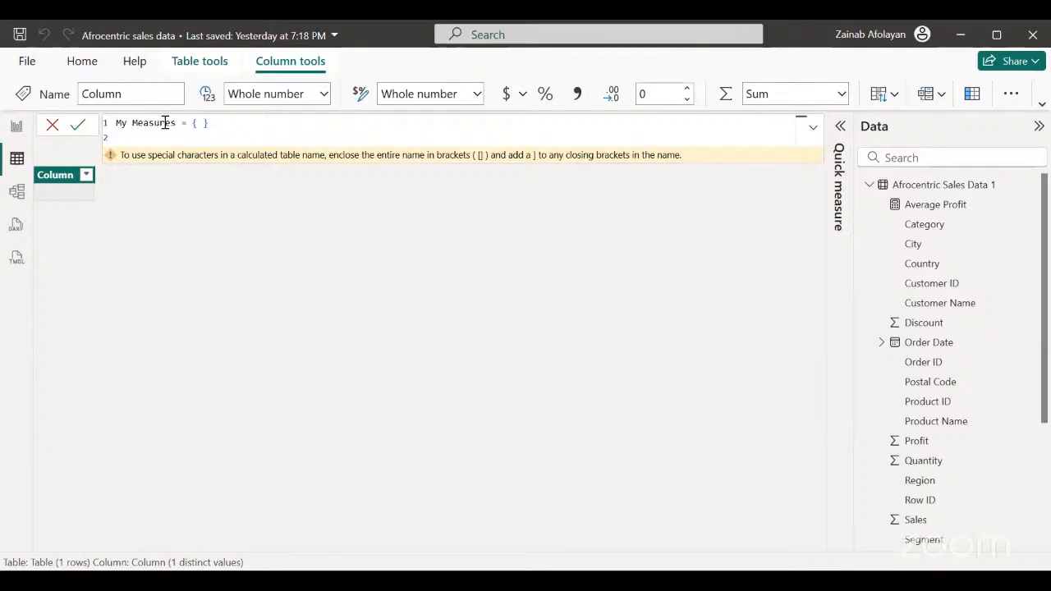
click(206, 123)
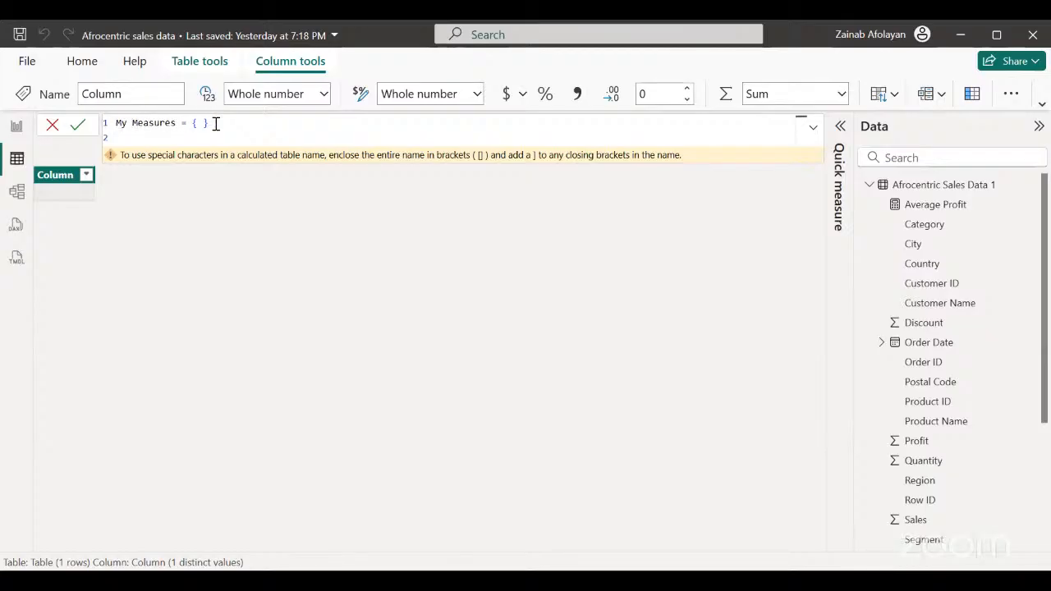
click(77, 126)
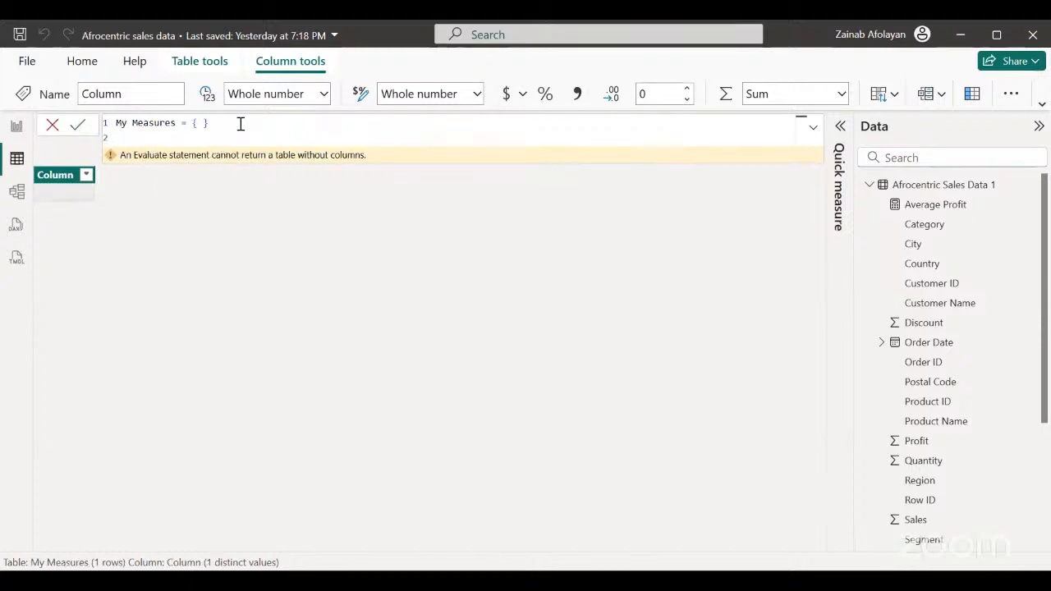
click(210, 123)
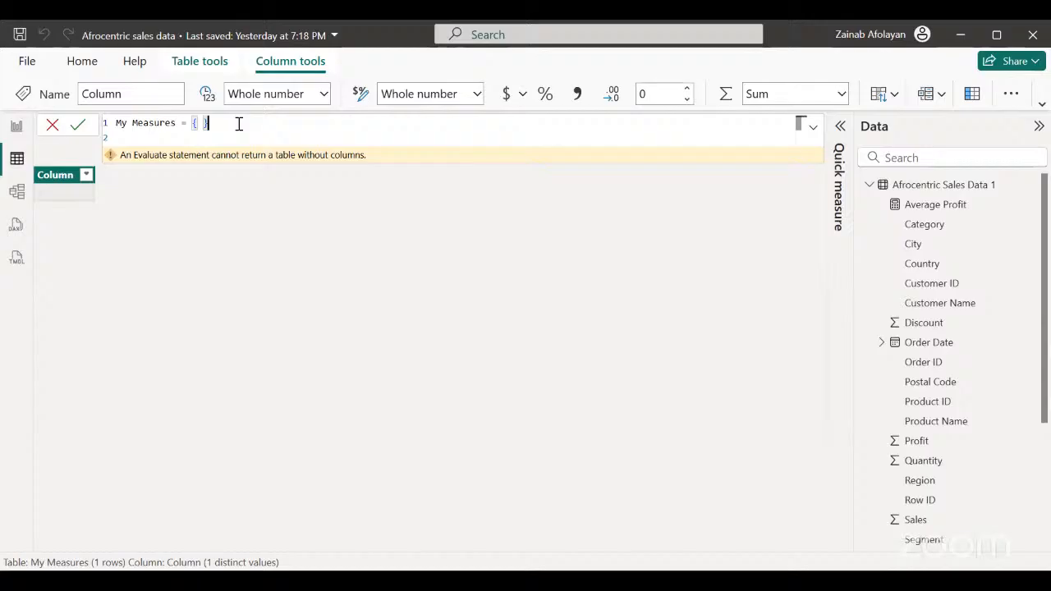
click(70, 133)
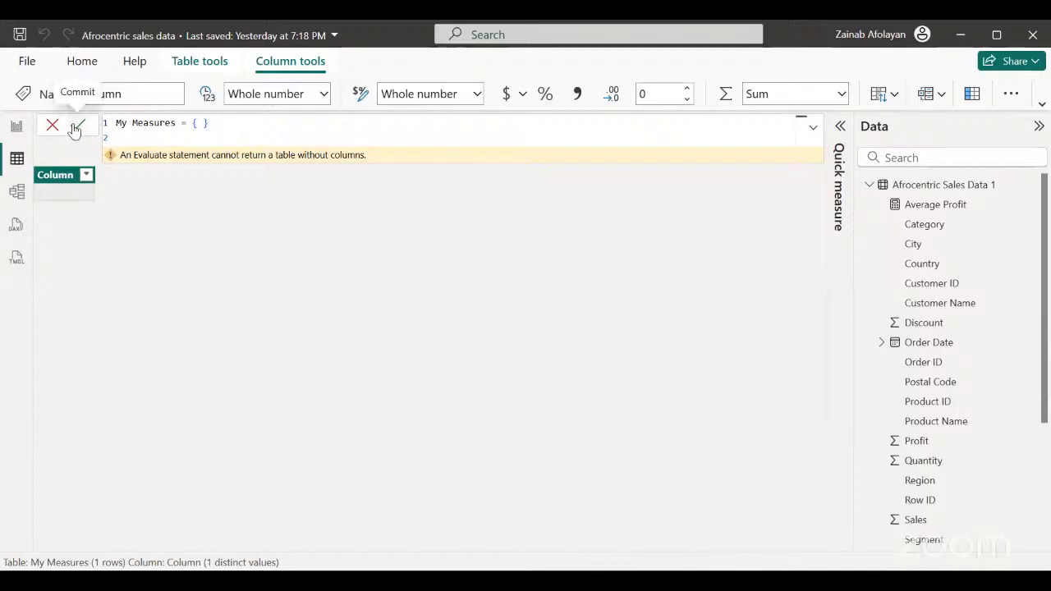
click(75, 129)
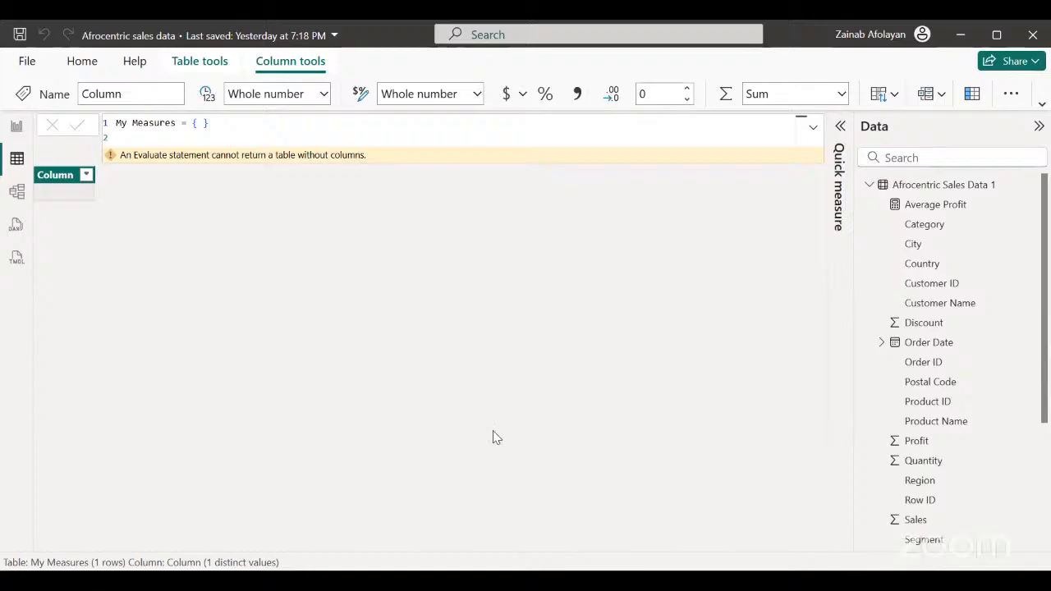
Collapse Afrocentric Sales Data 1 and try to redefine the calculated table as Measures = DATATABLE("Measure", STRING, {{"Placeholder"}}).
click(869, 185)
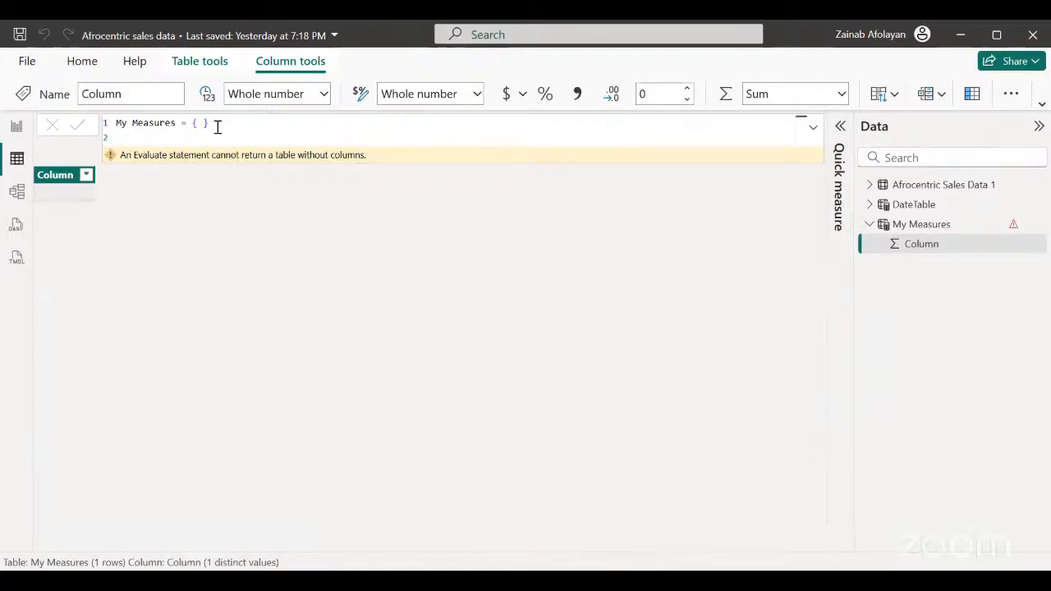
drag(211, 122, 116, 122)
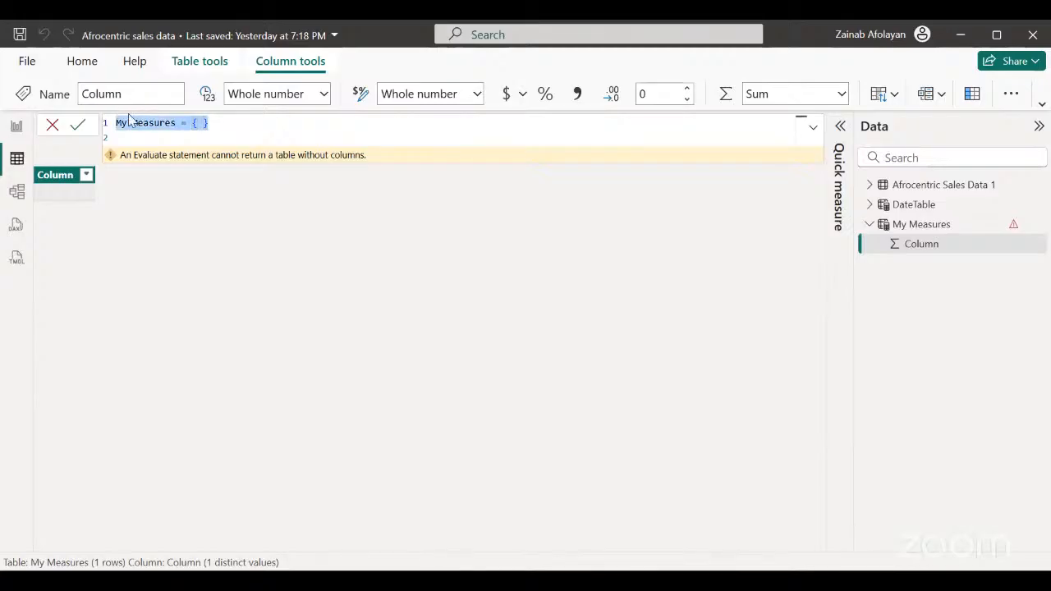
key(BackSpace)
text(Measures = DATATABLE("Measure", STRING, {{"Placeholder"}}))
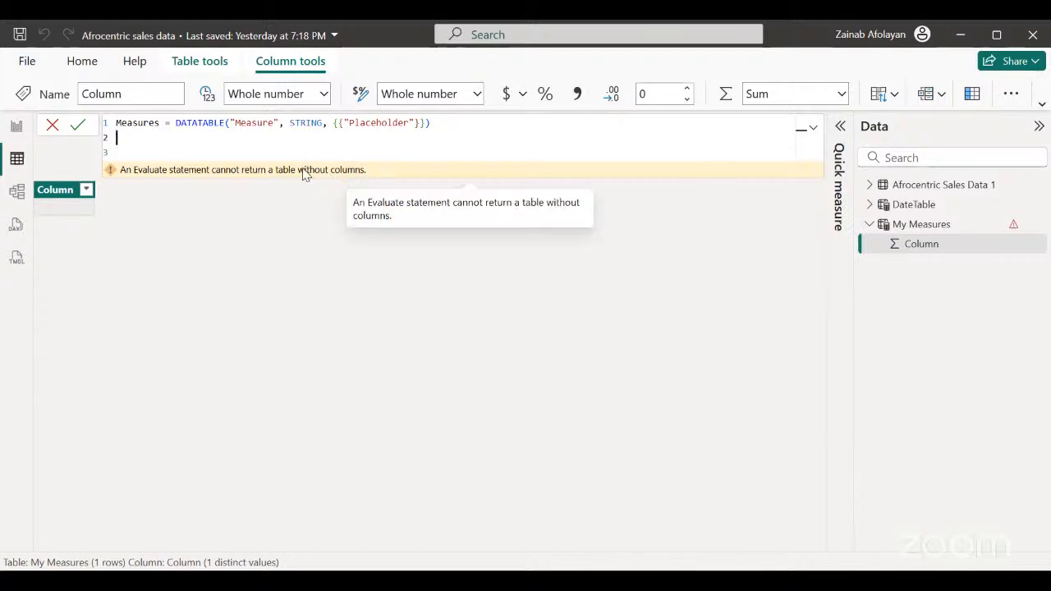
click(74, 126)
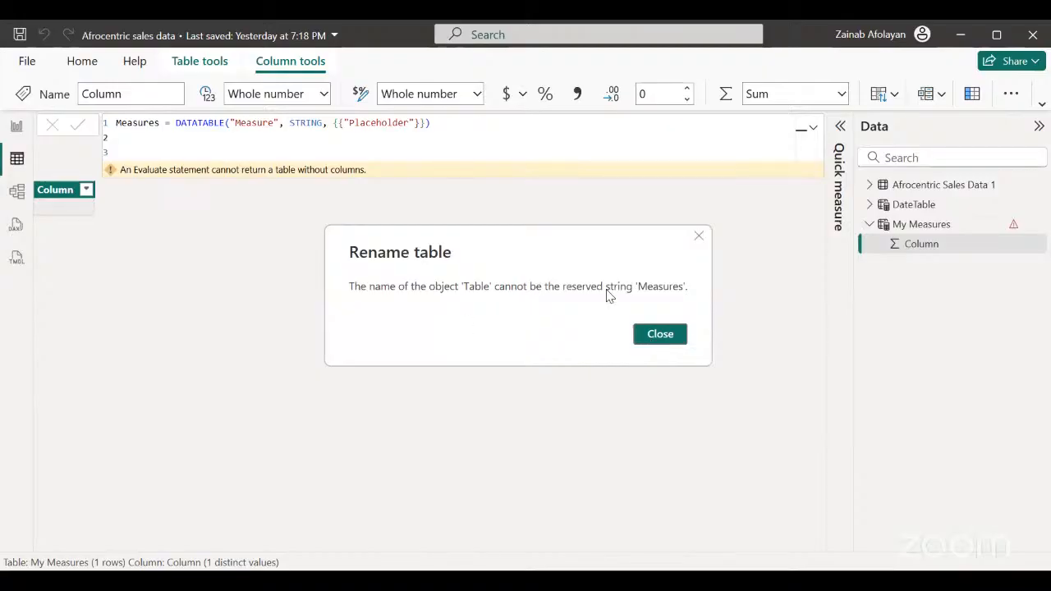
click(662, 337)
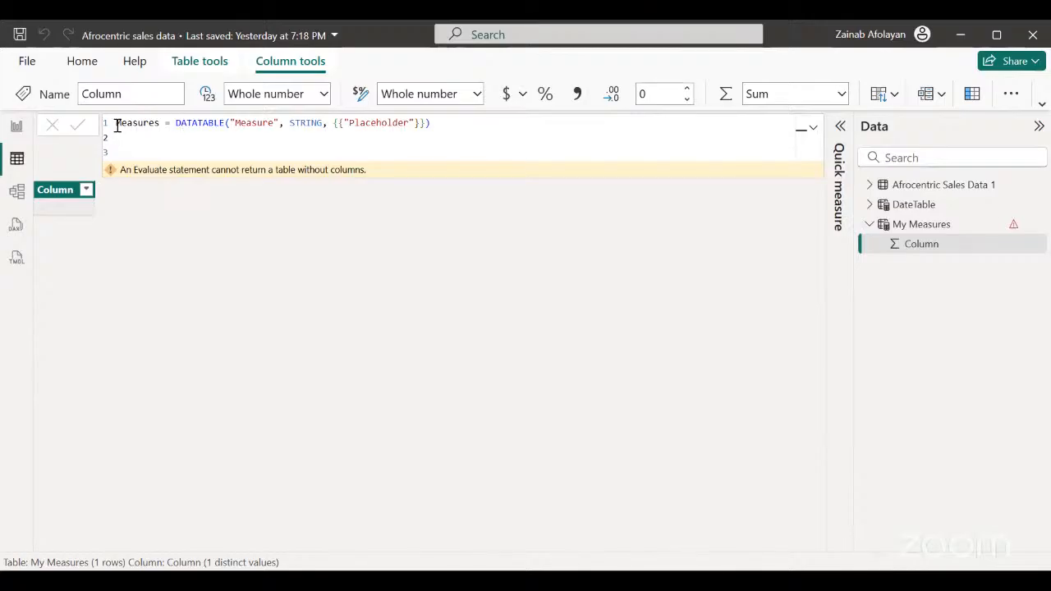
Change the table name in the DATATABLE formula to My Measures and commit the definition.
double_click(117, 125)
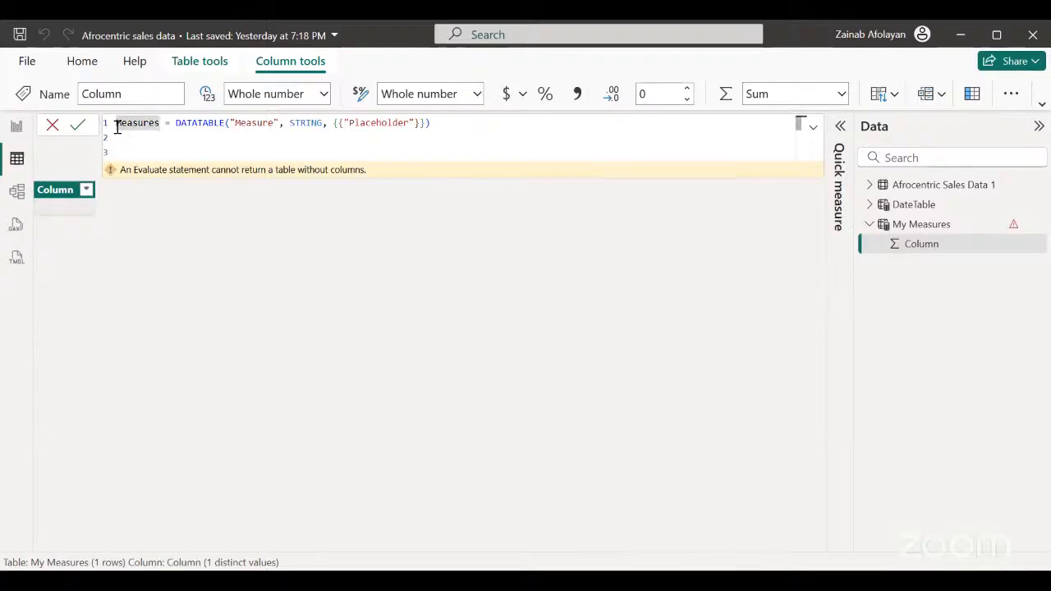
text(My)
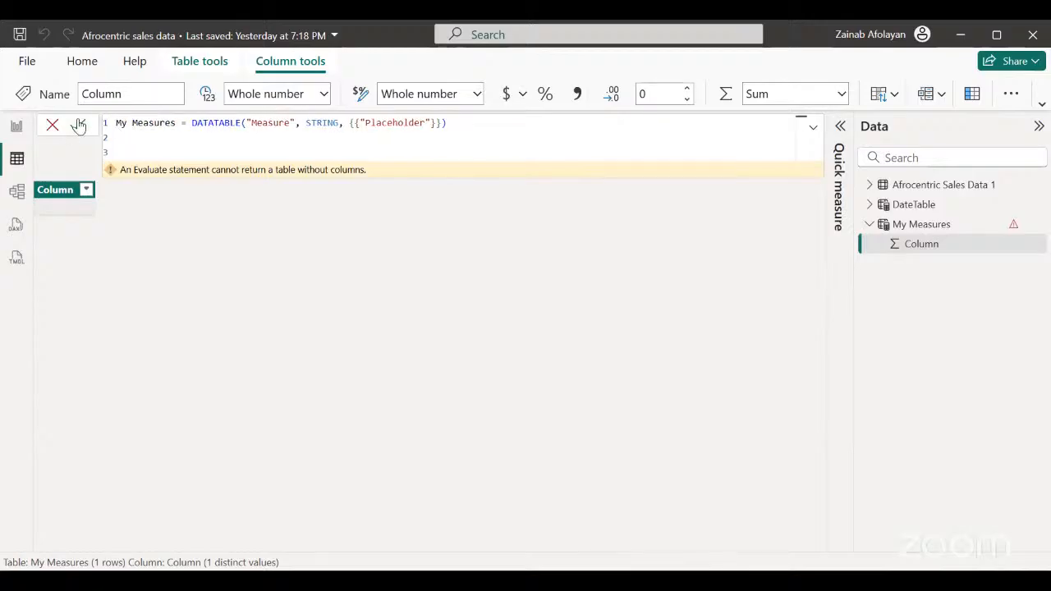
click(78, 125)
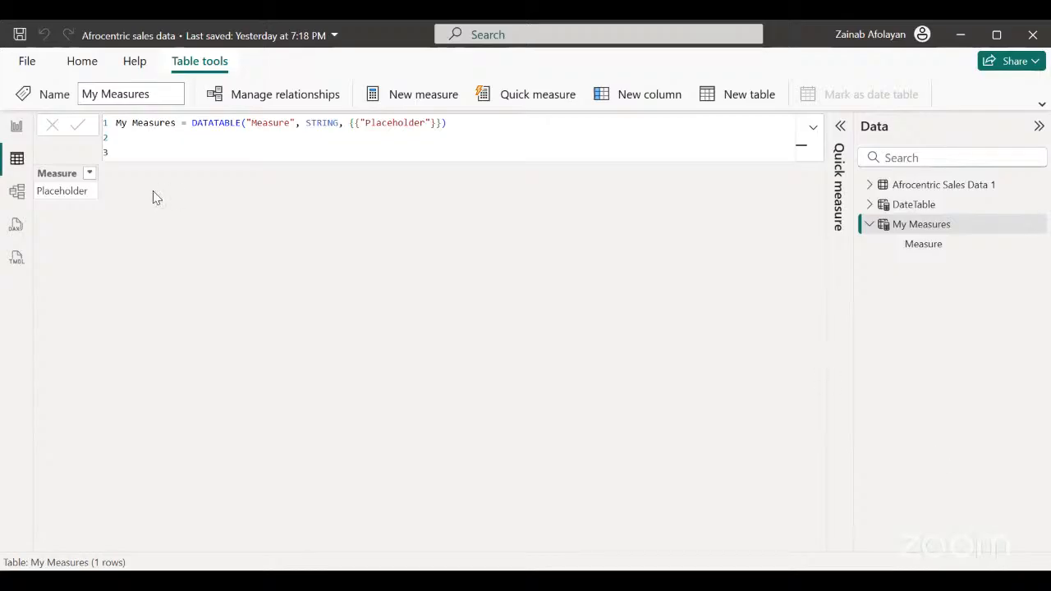
Add a blank report page, create a new measure in the My Measures table and name it Sum.
click(16, 128)
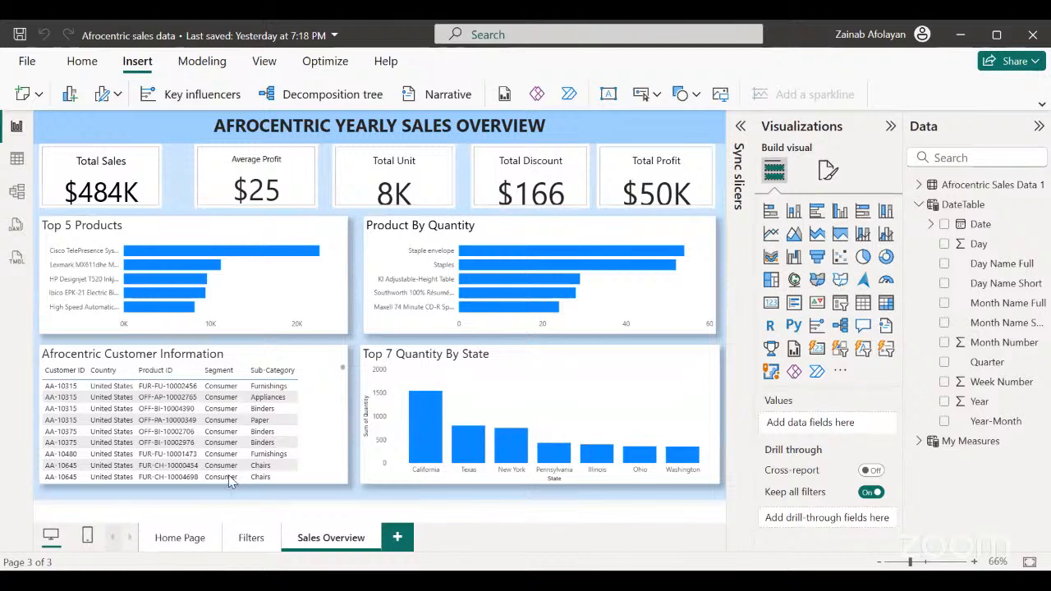
click(398, 539)
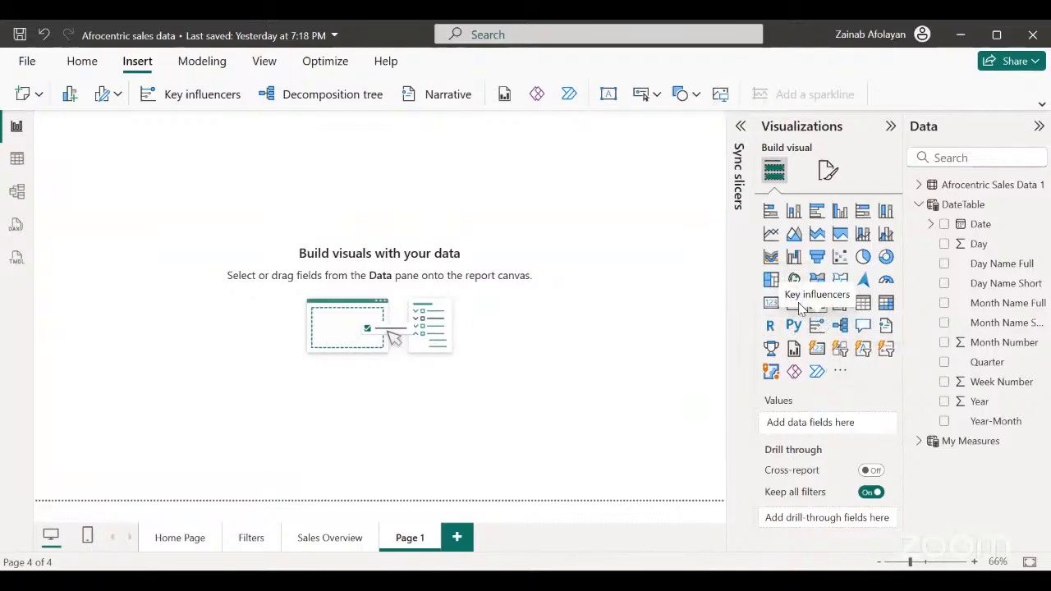
click(988, 443)
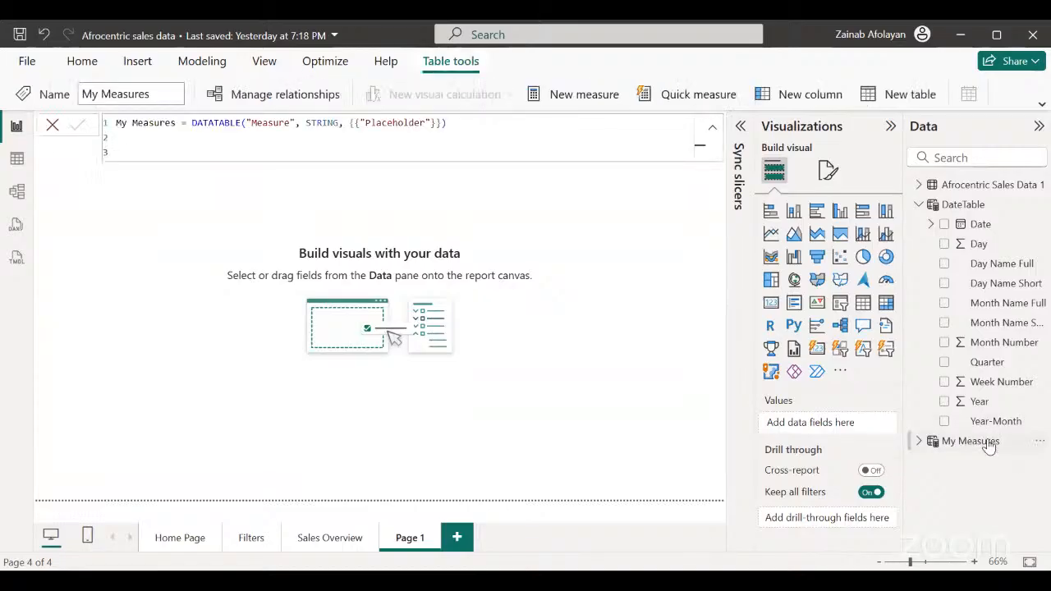
right_click(987, 444)
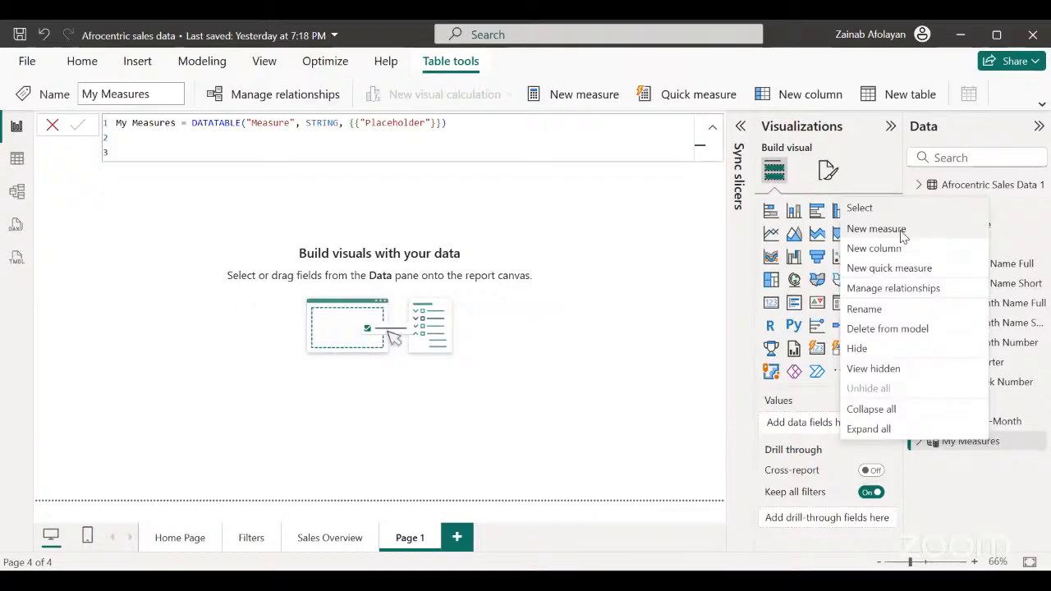
click(875, 229)
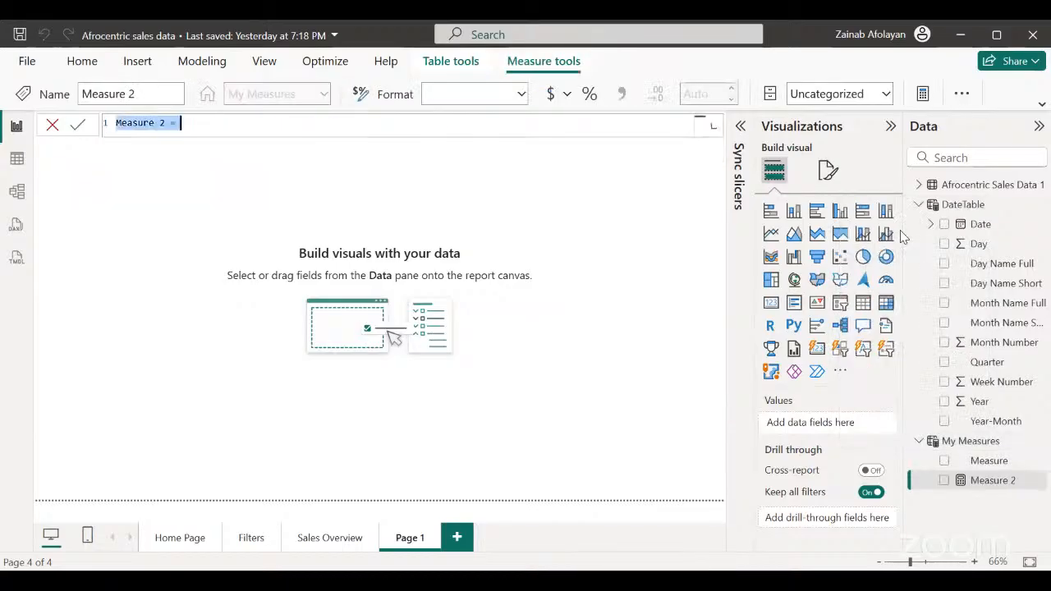
click(165, 122)
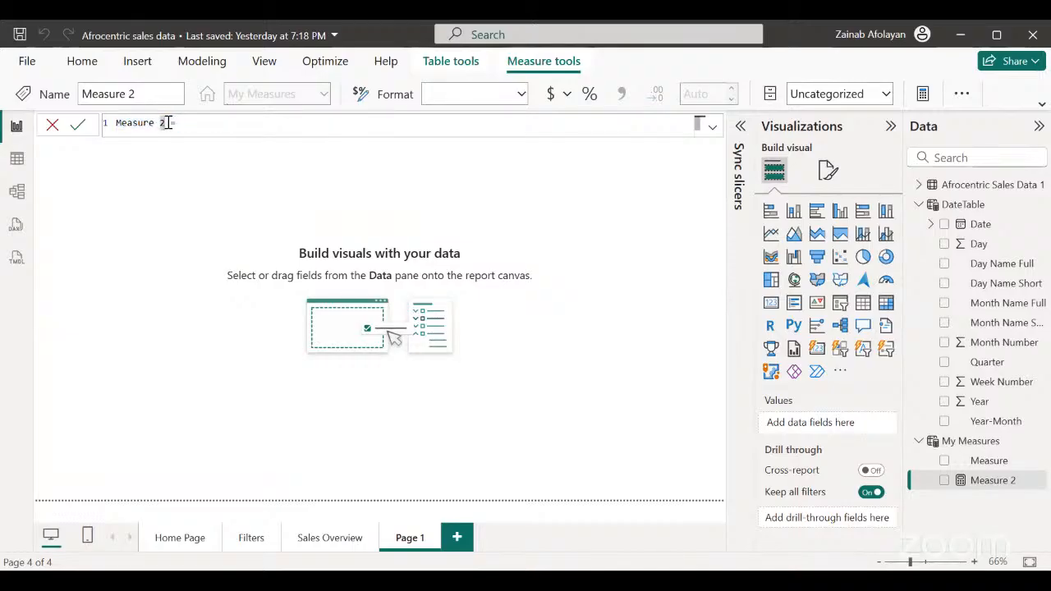
key(BackSpace)
key(BackSpace)
key(BackSpace)
key(BackSpace)
key(BackSpace)
key(BackSpace)
key(BackSpace)
key(BackSpace)
key(BackSpace)
text(Sum)
Set the Sum measure's formula to SUM('Afrocentric Sales Data 1'[Sales]) and commit it.
click(161, 124)
text(S)
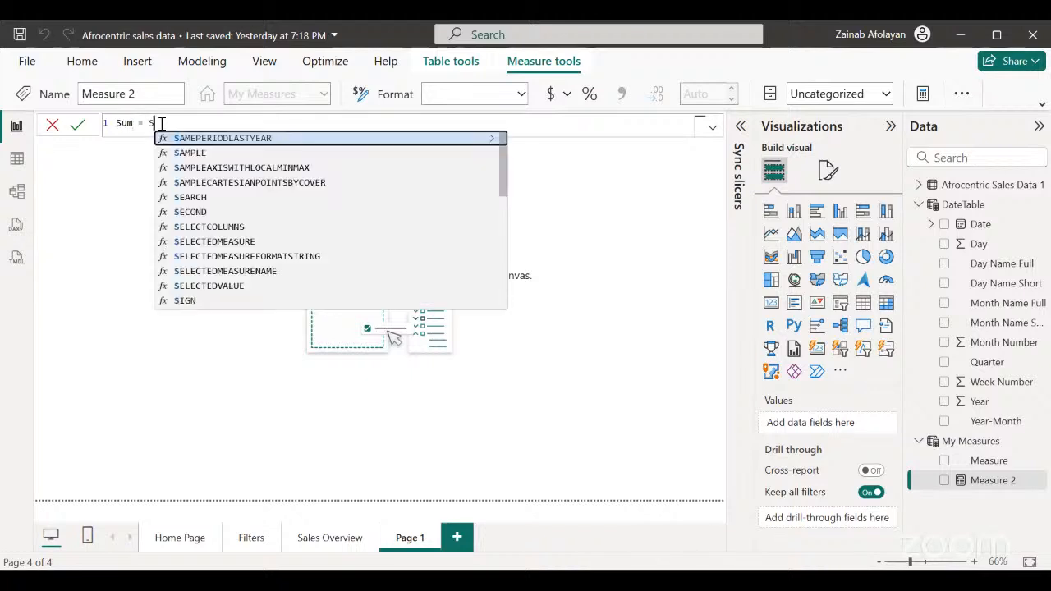
text(UM()
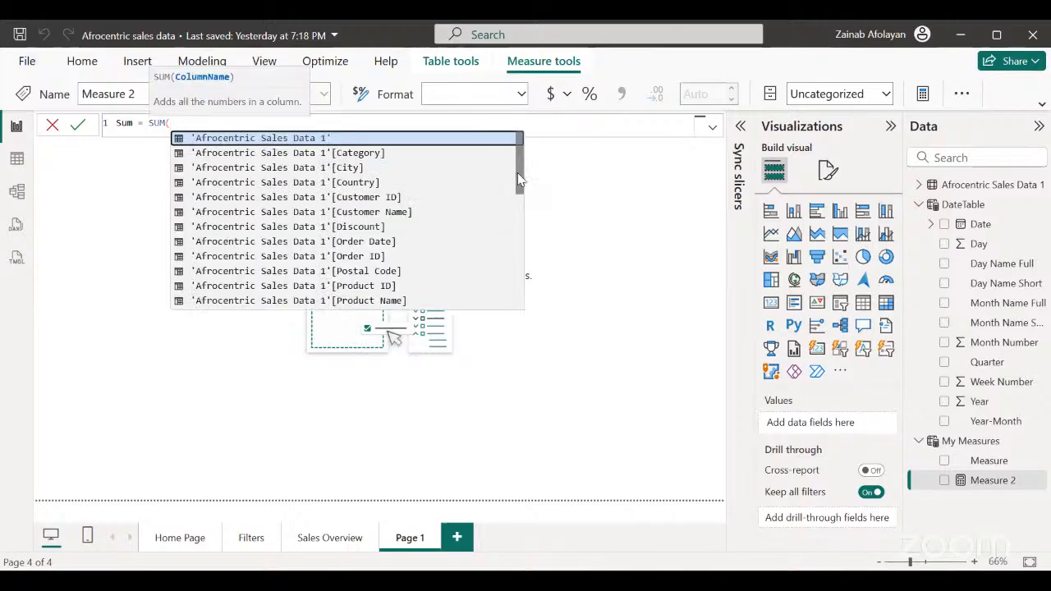
drag(518, 174, 526, 236)
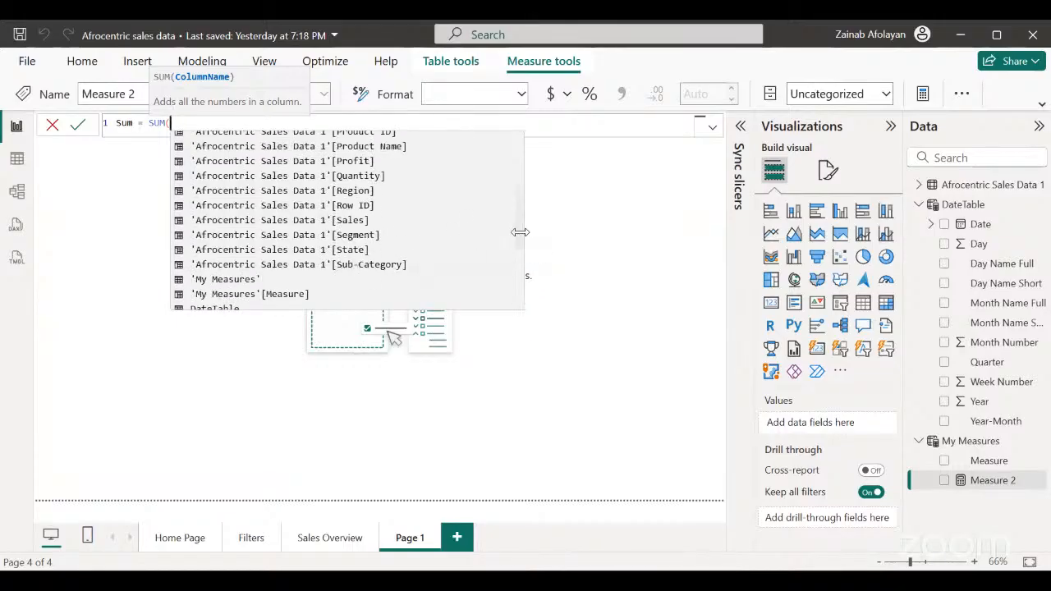
mouse_move(522, 240)
mouse_down()
mouse_move(521, 208)
mouse_move(520, 242)
mouse_up()
double_click(391, 238)
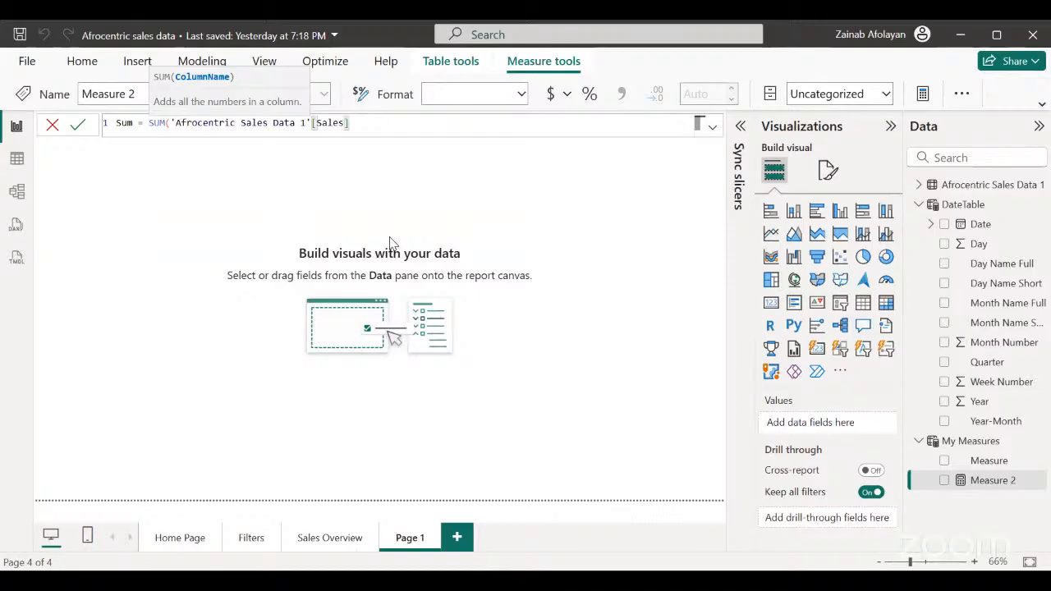
text())
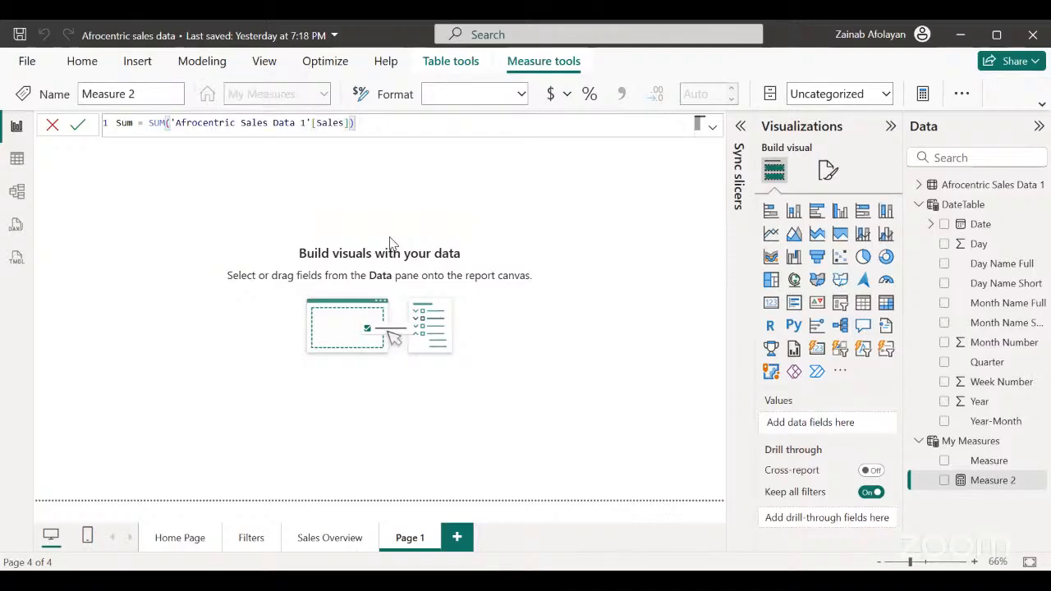
key(Return)
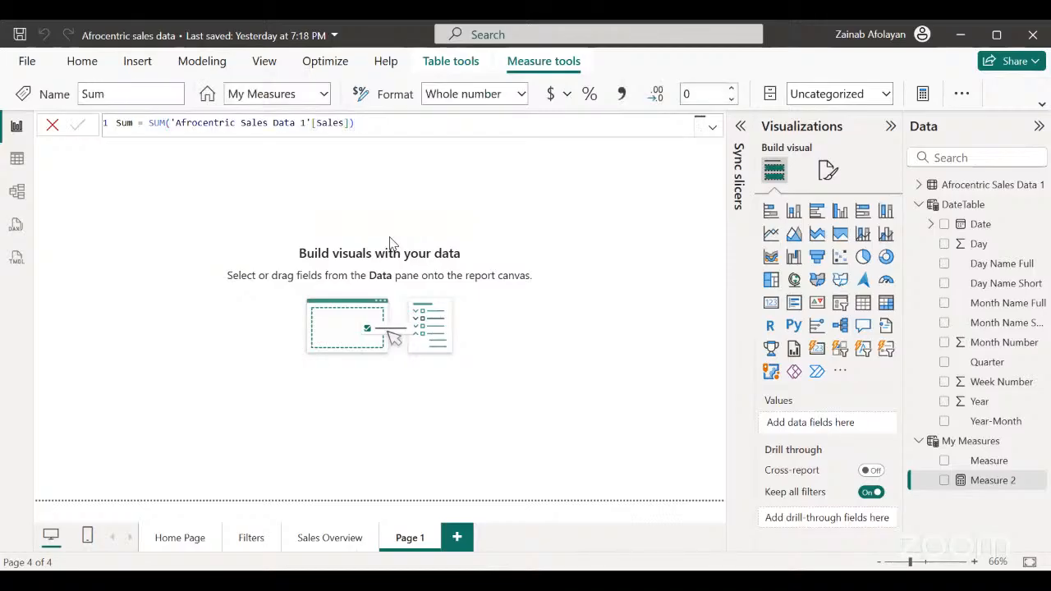
click(570, 306)
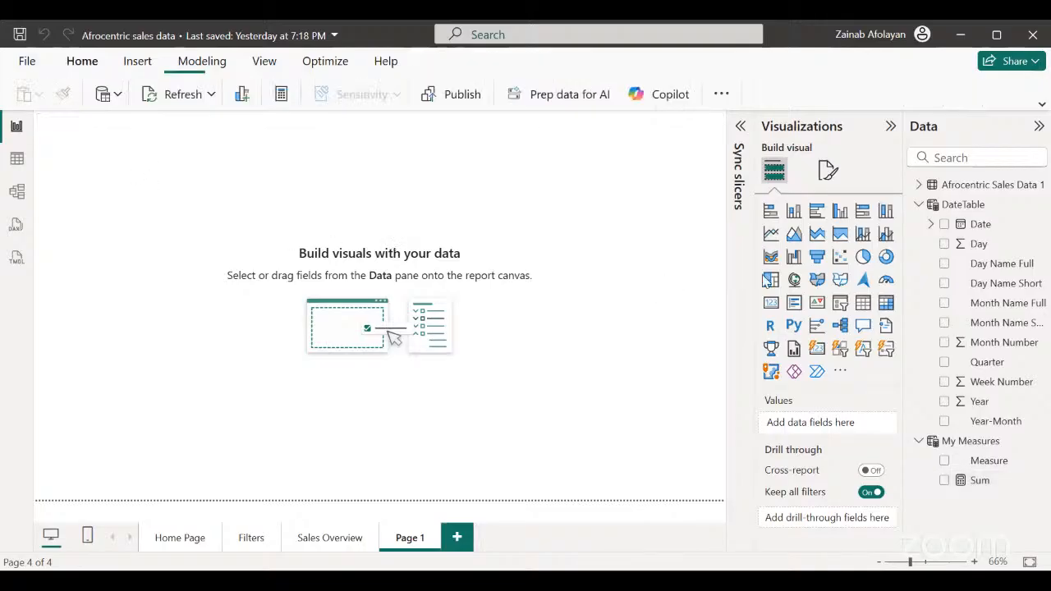
Add a card visual showing the Sum measure to the blank page.
click(817, 349)
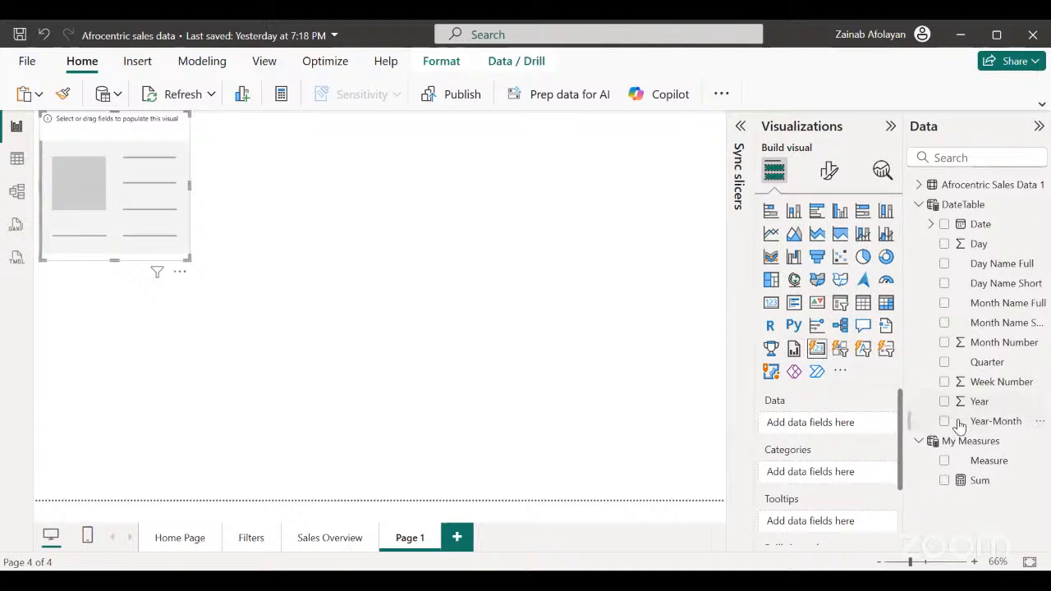
click(944, 482)
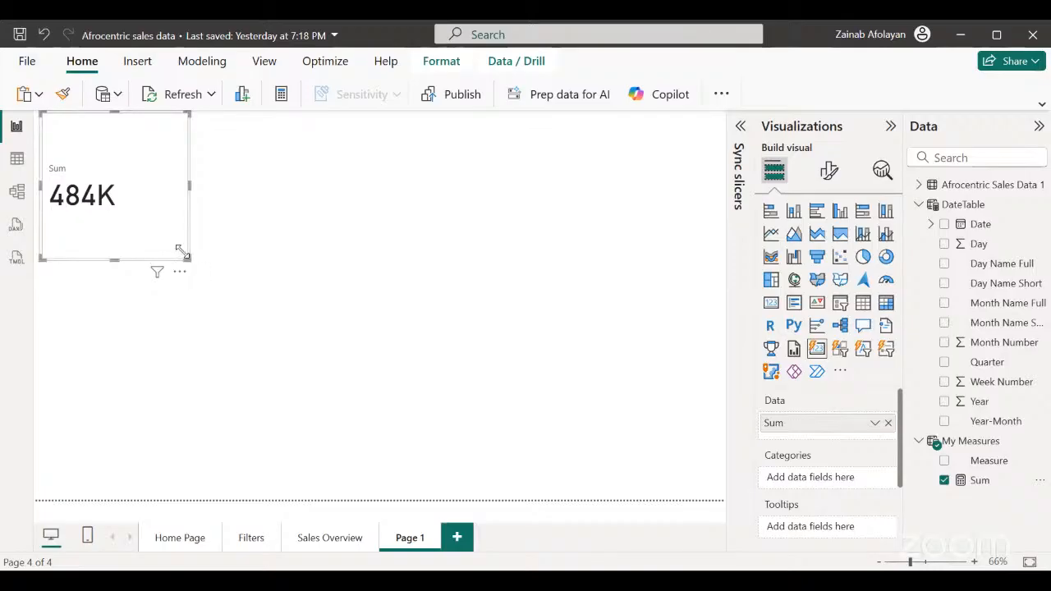
Delete Page 1 from the report and go to the Home Page.
right_click(415, 545)
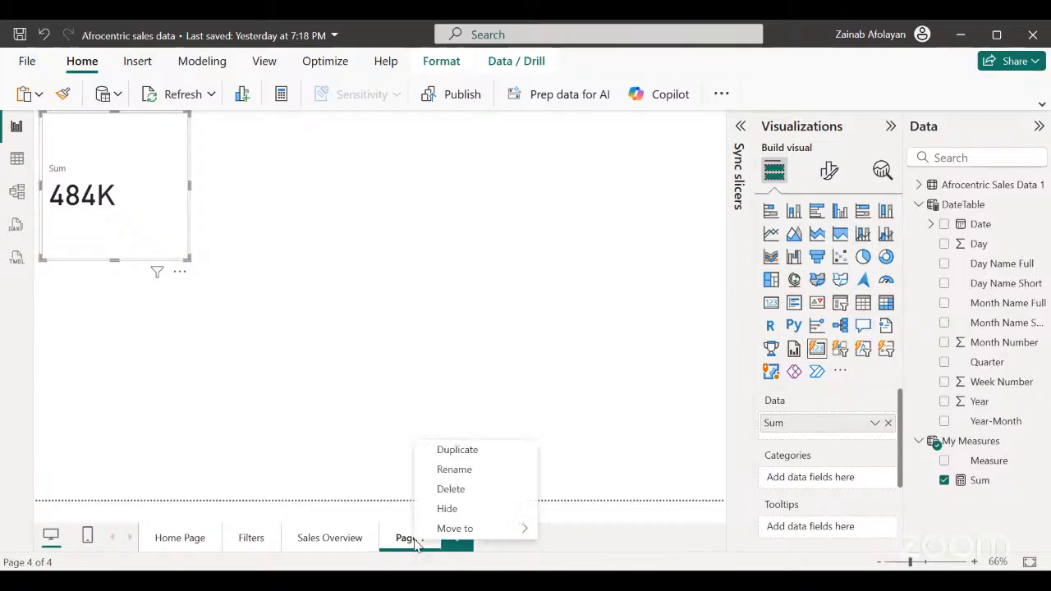
click(486, 492)
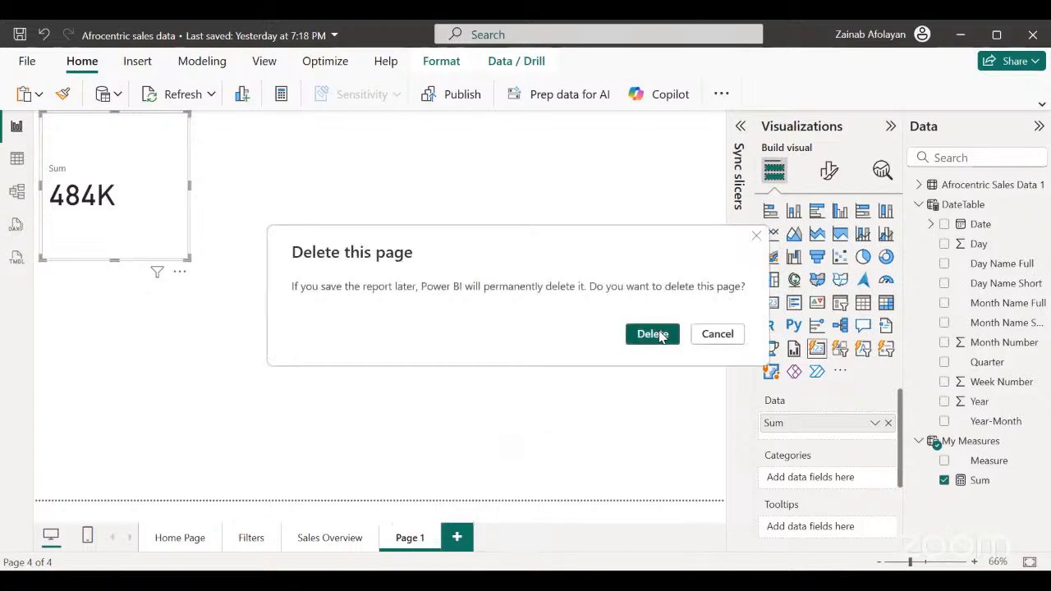
click(662, 337)
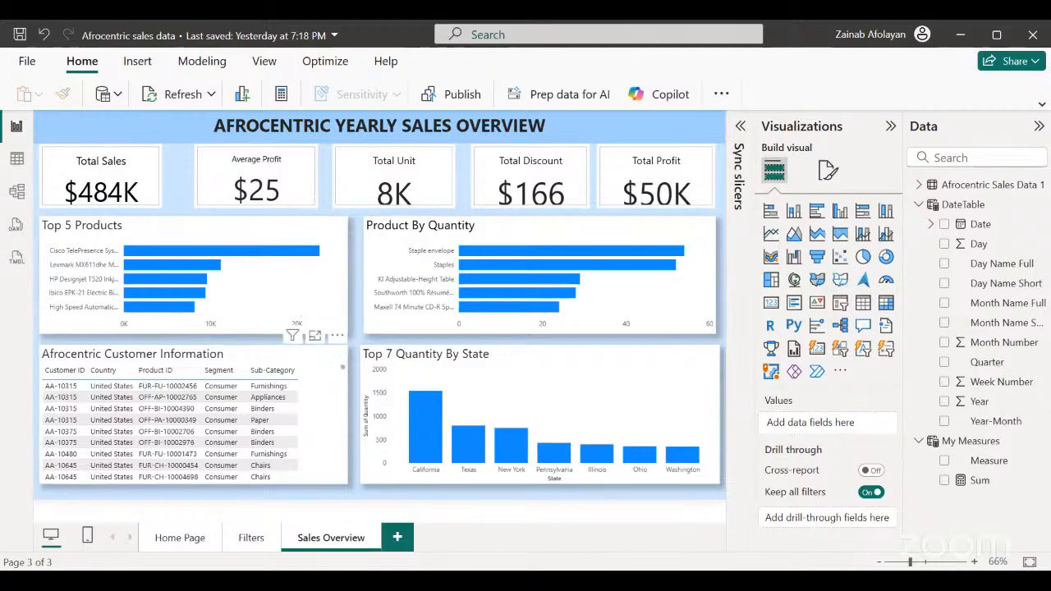
click(181, 538)
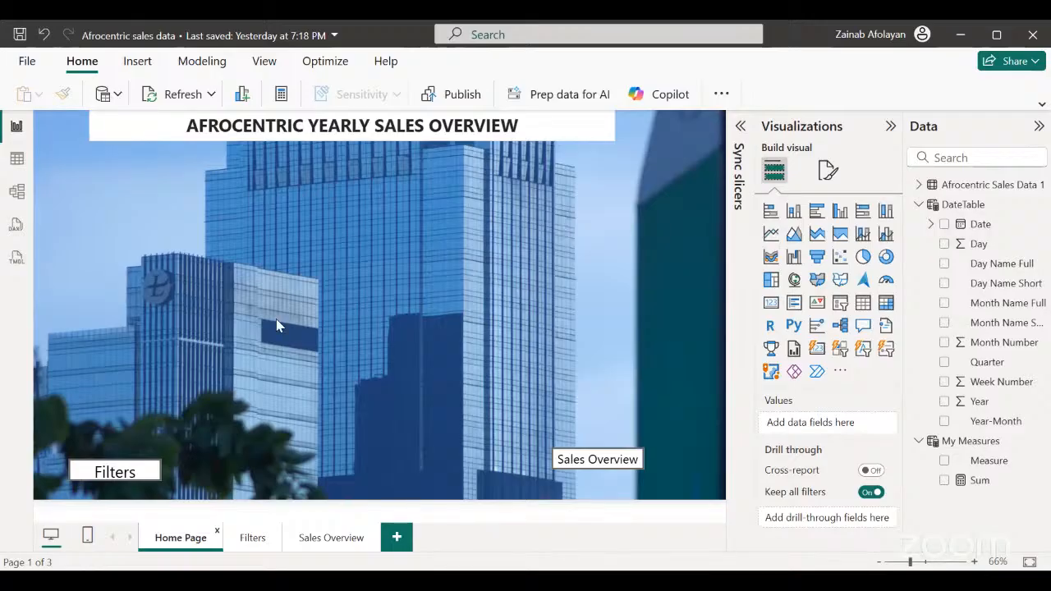
Filter the report to the Office Supplies category and the city Akron on the Filters page, and check the result on Sales Overview.
click(248, 537)
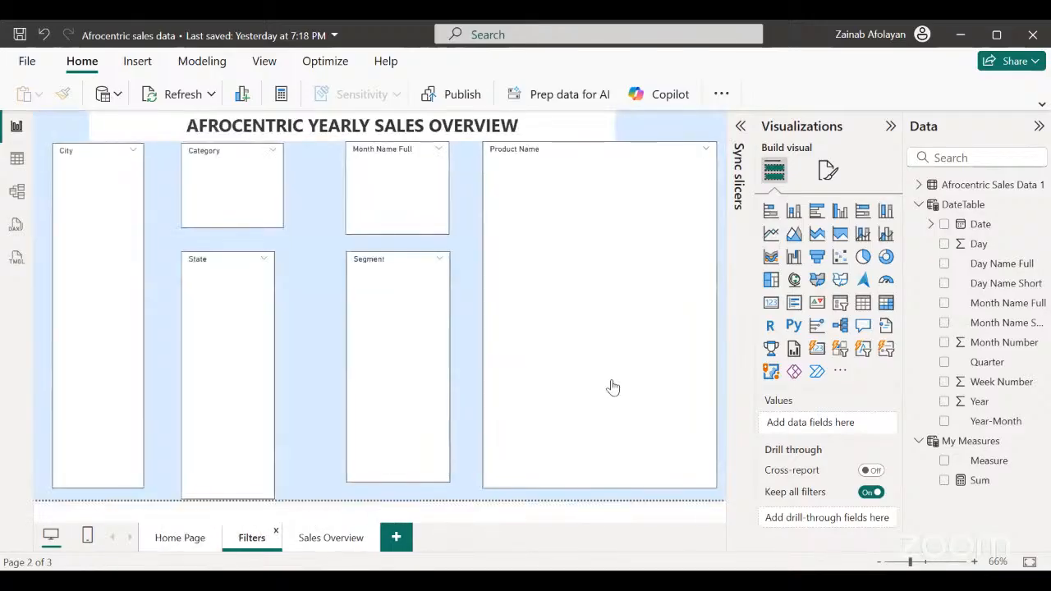
click(188, 181)
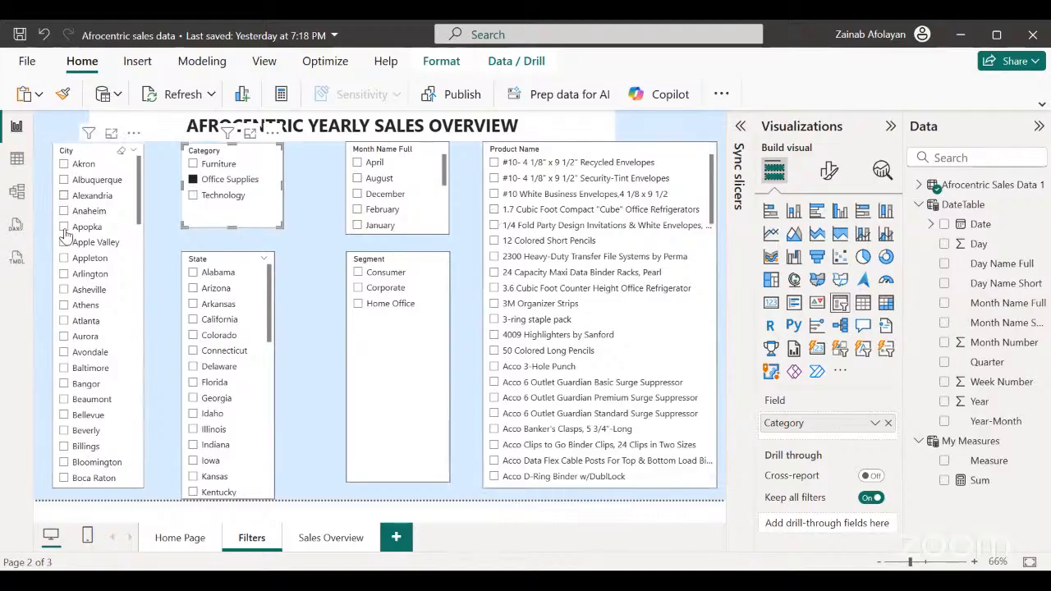
click(64, 164)
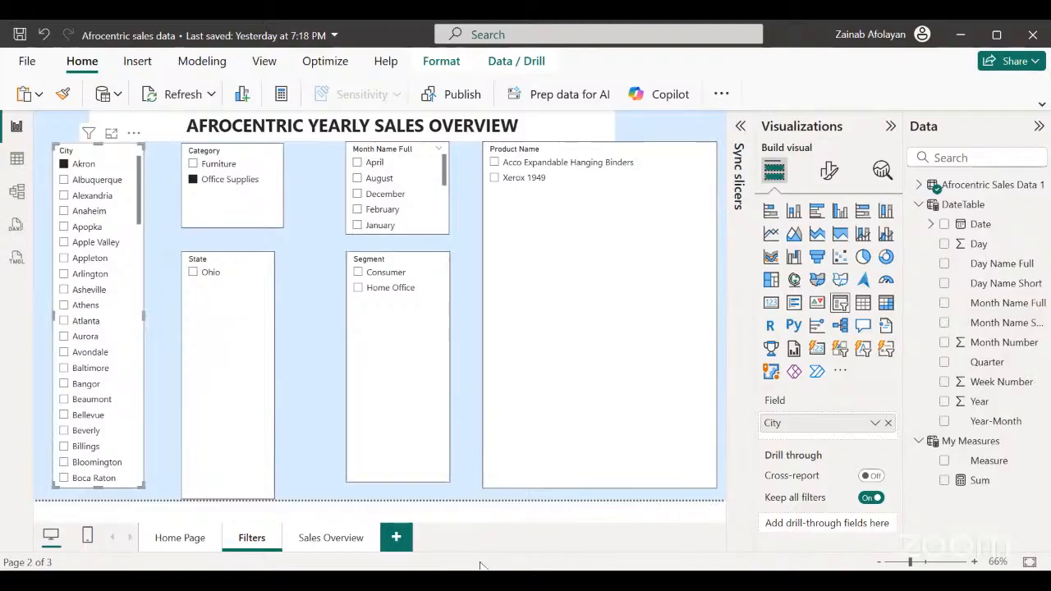
click(331, 538)
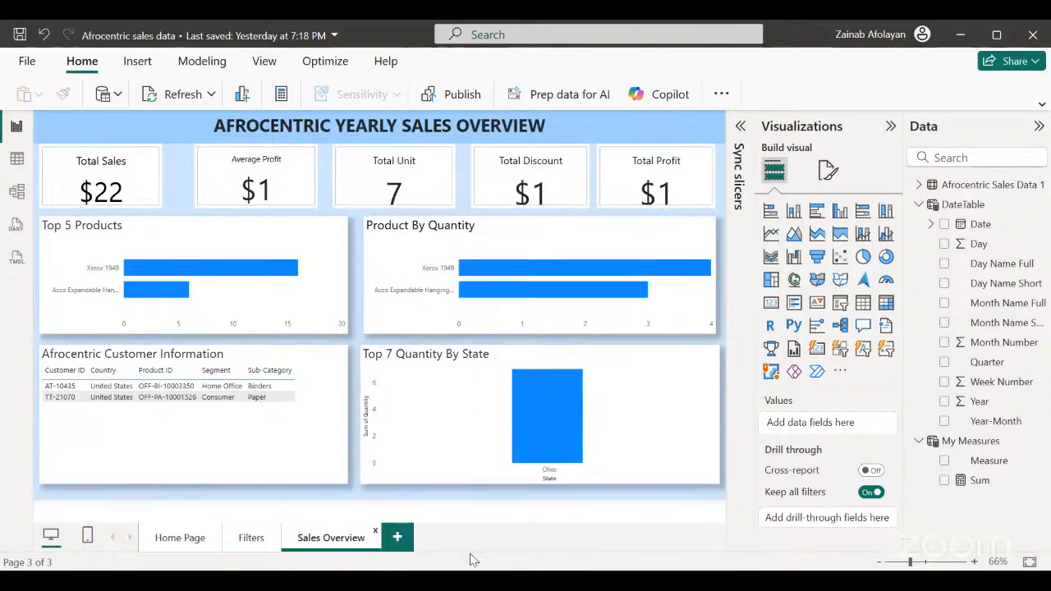
Clear the Office Supplies and Akron selections from the Category and City slicers on the Filters page.
click(242, 542)
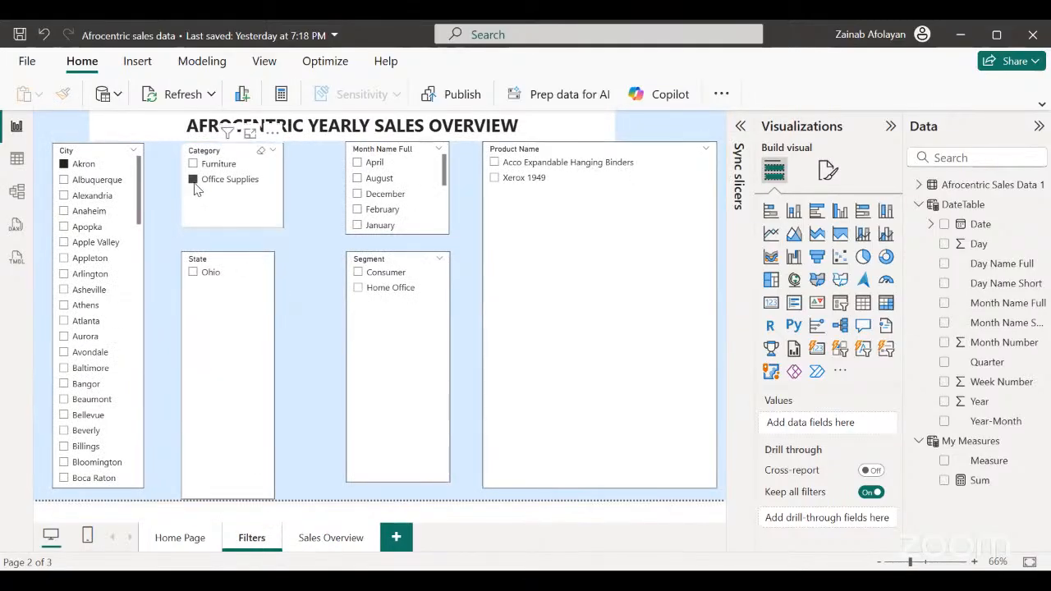
click(195, 180)
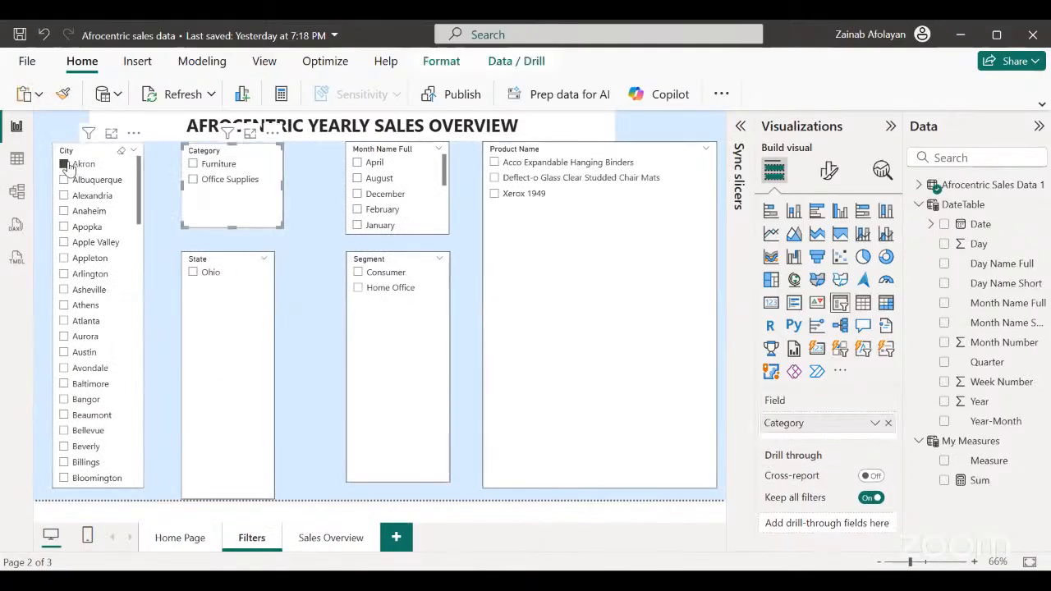
click(65, 164)
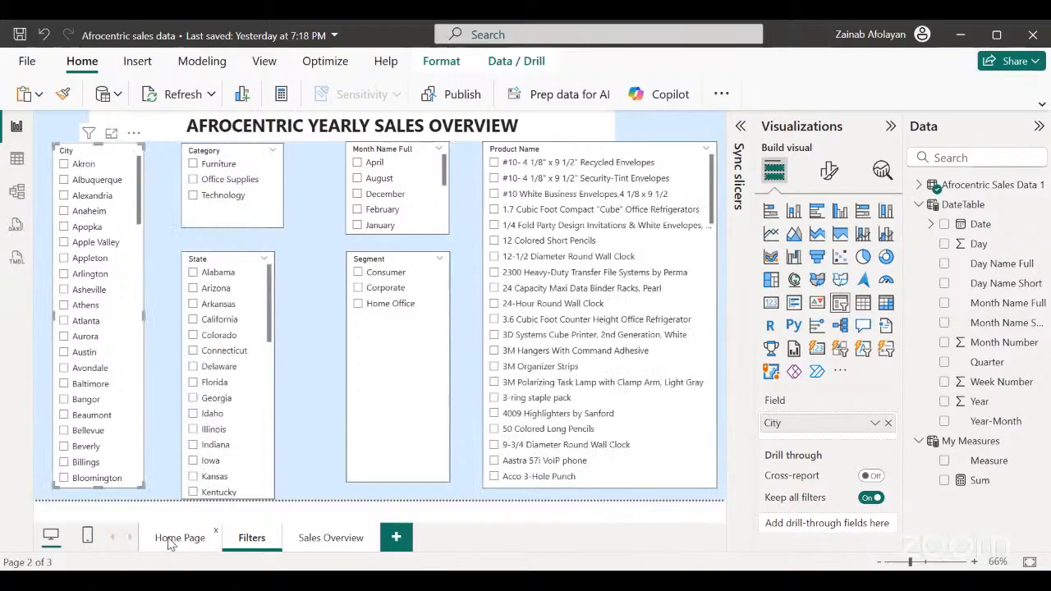
Review the report's Home Page, Filters and Sales Overview pages in turn, ending on Sales Overview.
click(179, 537)
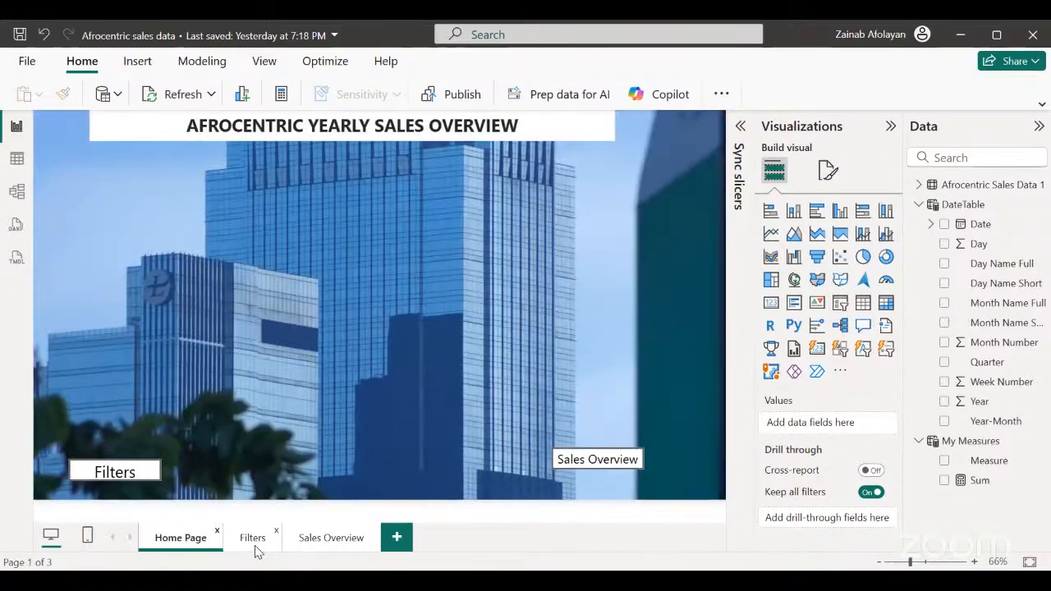
click(253, 538)
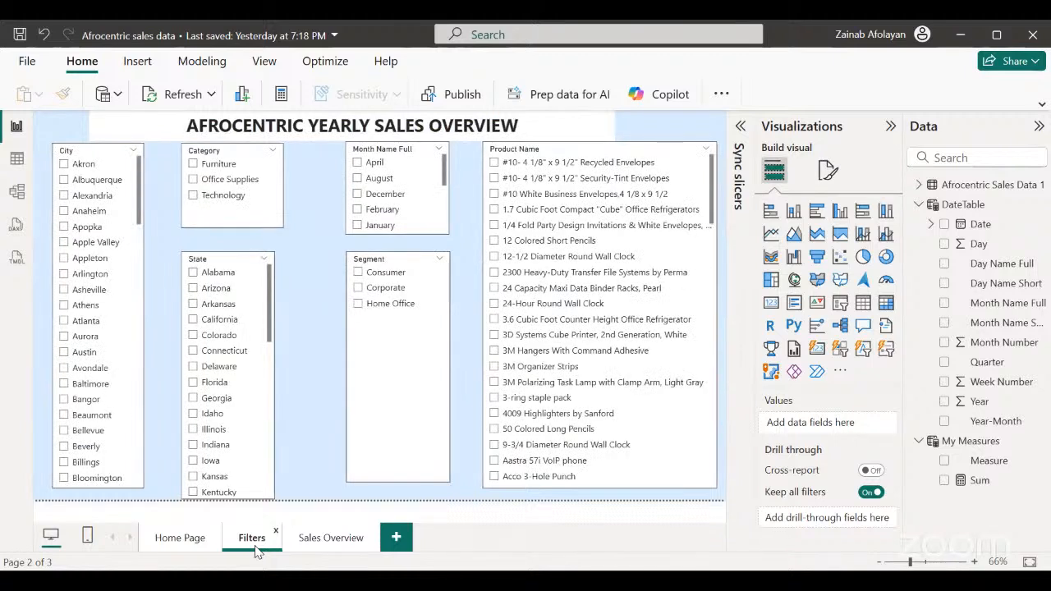
click(199, 538)
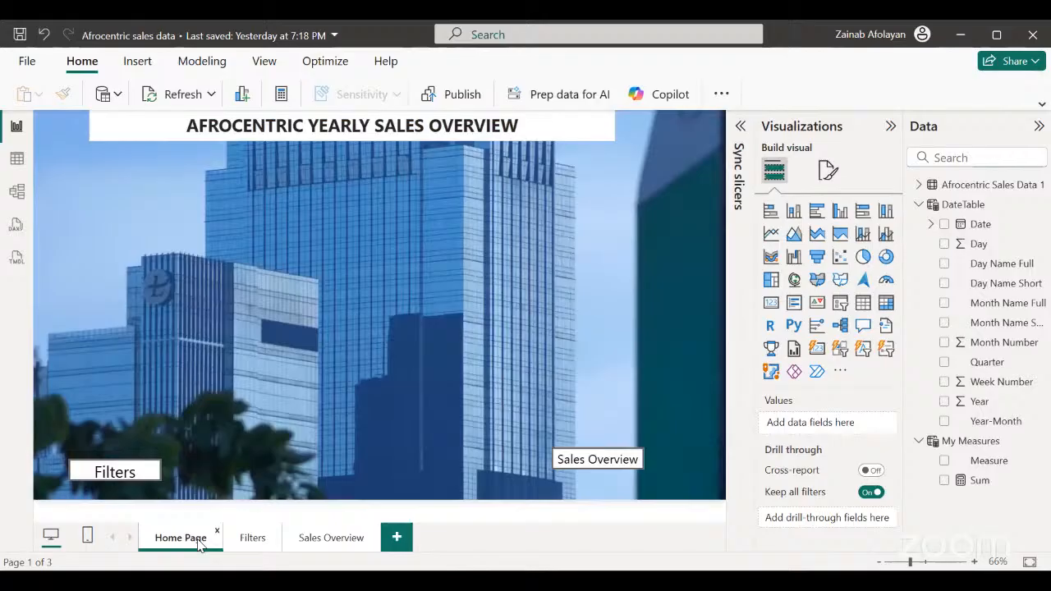
click(253, 538)
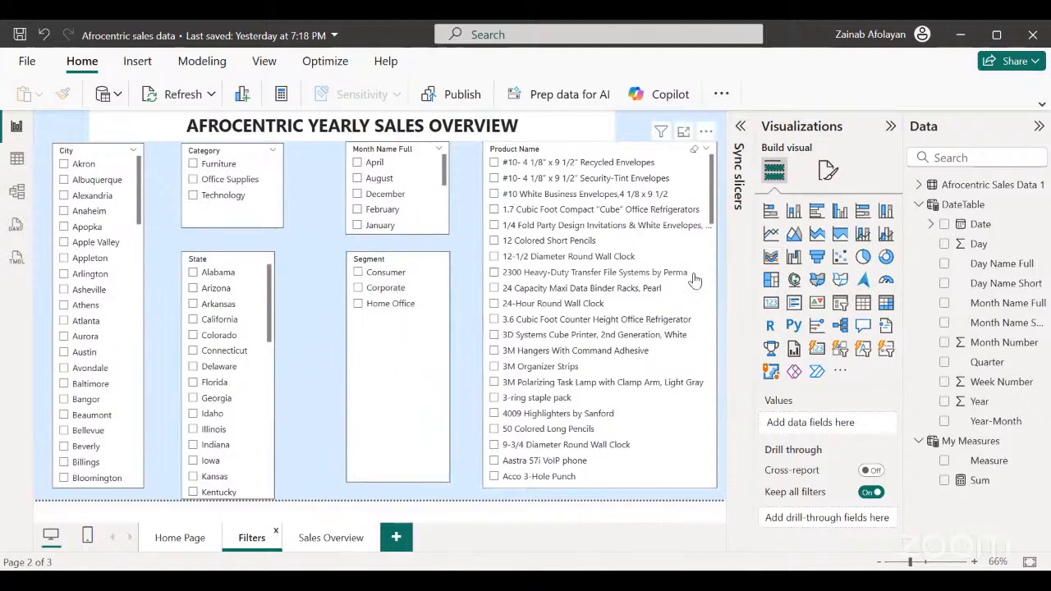
click(331, 539)
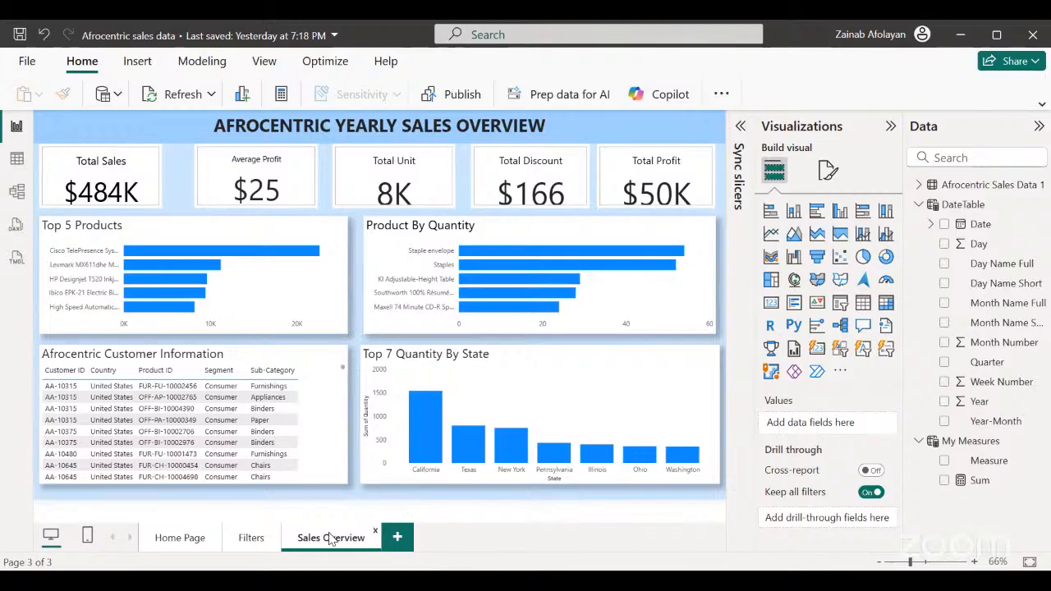
click(252, 546)
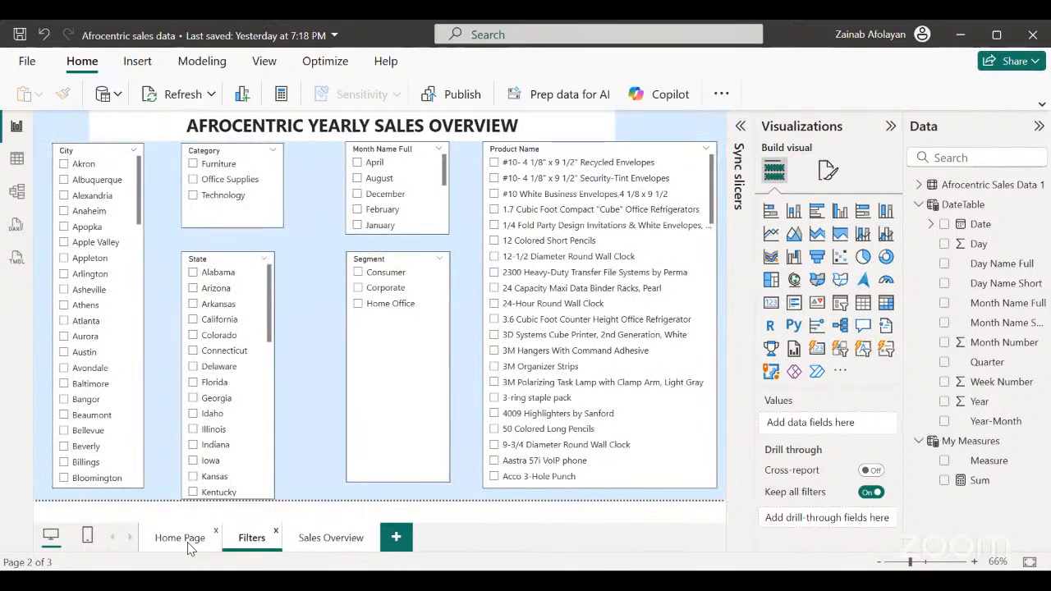
click(188, 546)
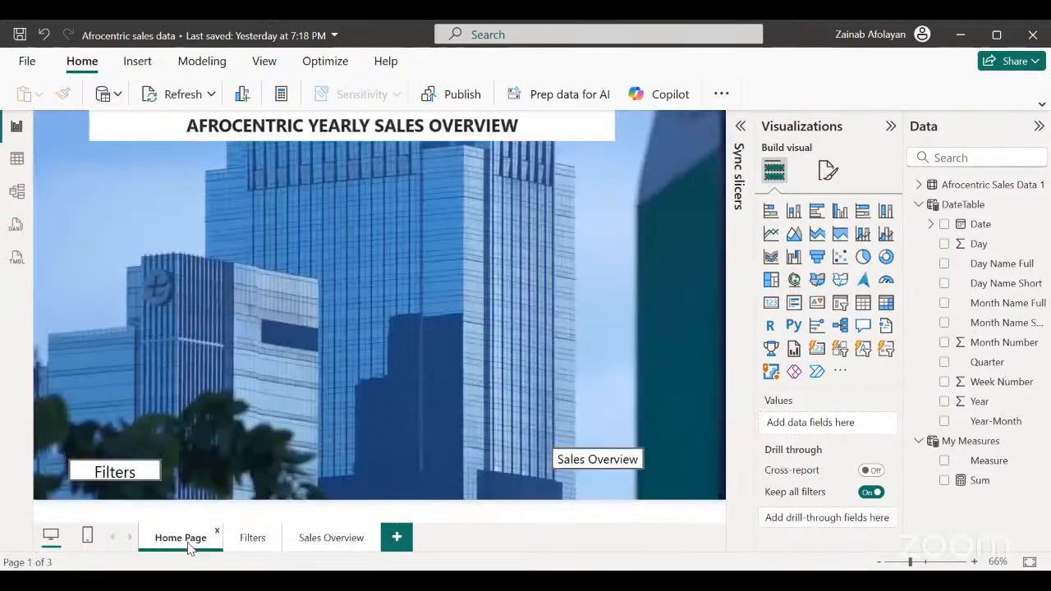
click(305, 544)
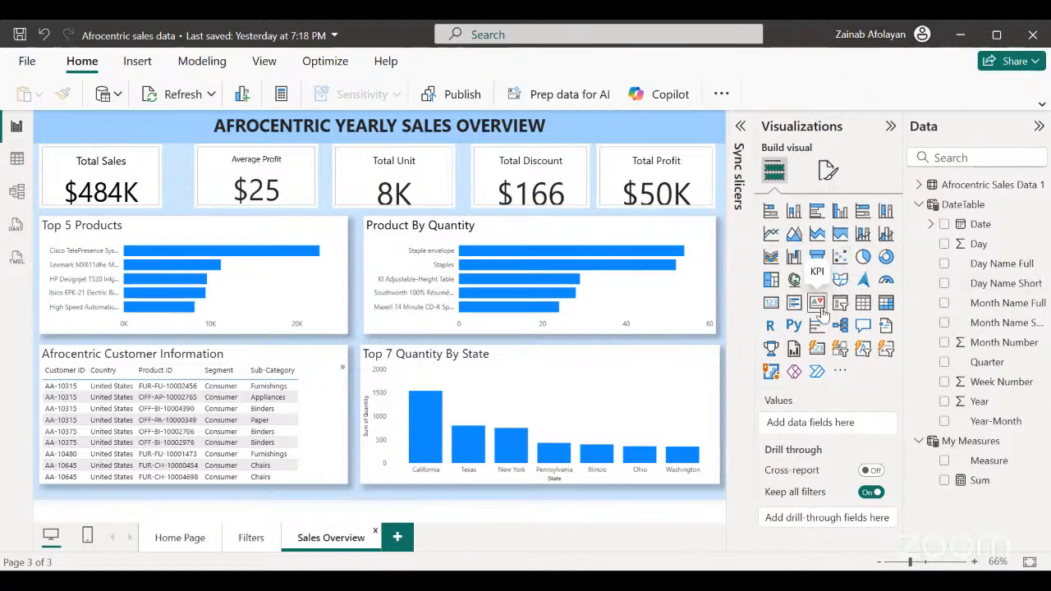
Start publishing the report and save its pending changes, then close the destination choice without picking a workspace.
click(722, 95)
click(723, 96)
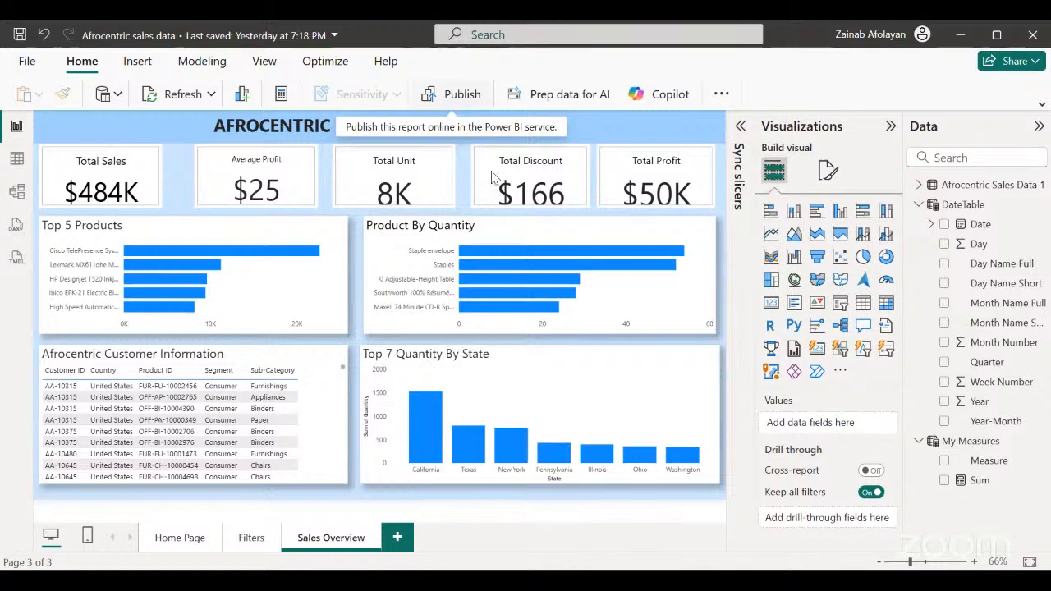
click(460, 96)
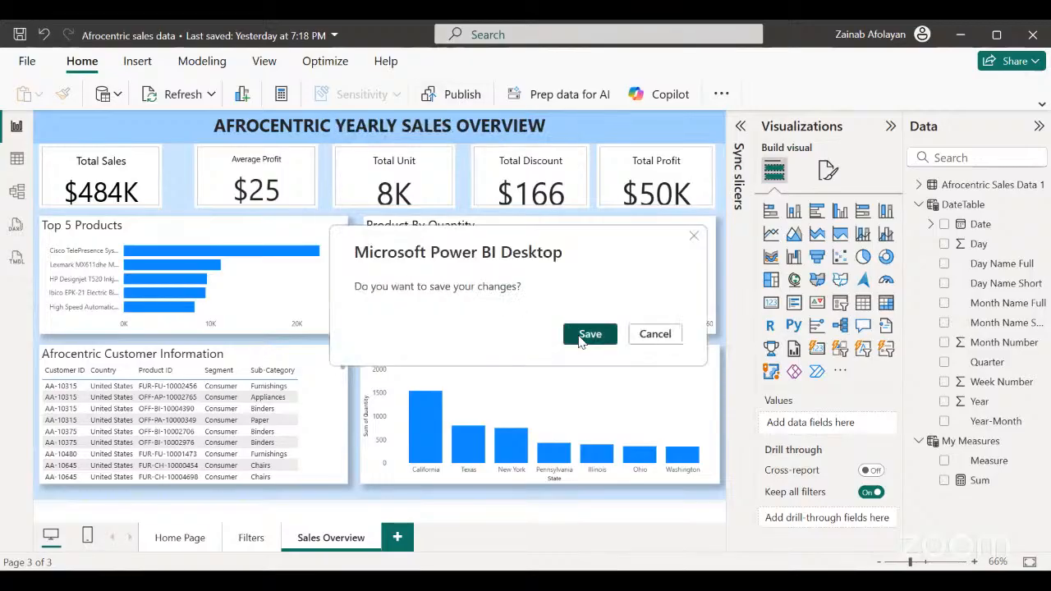
click(585, 335)
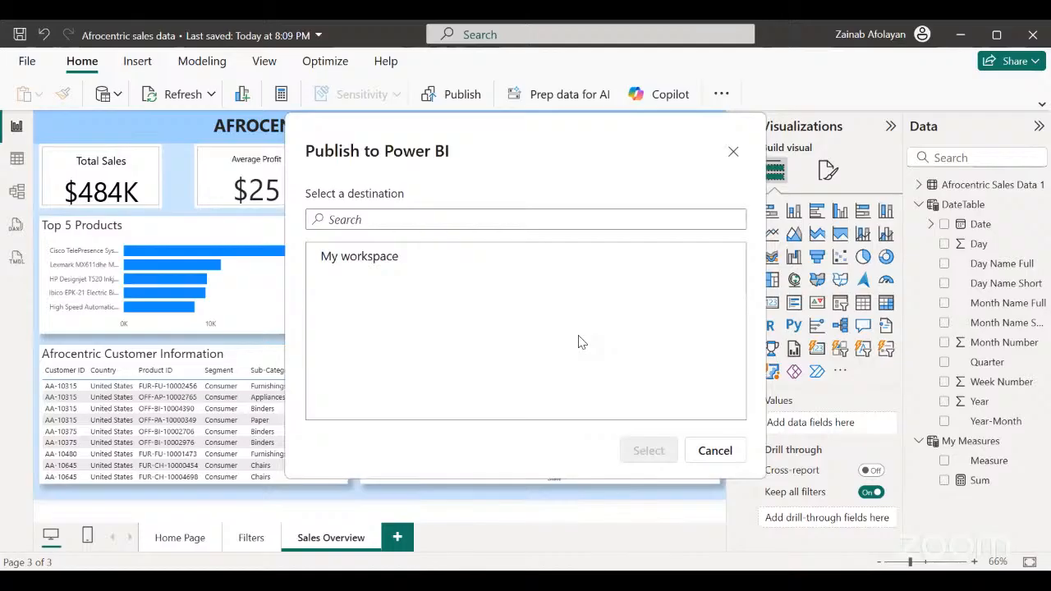
click(732, 156)
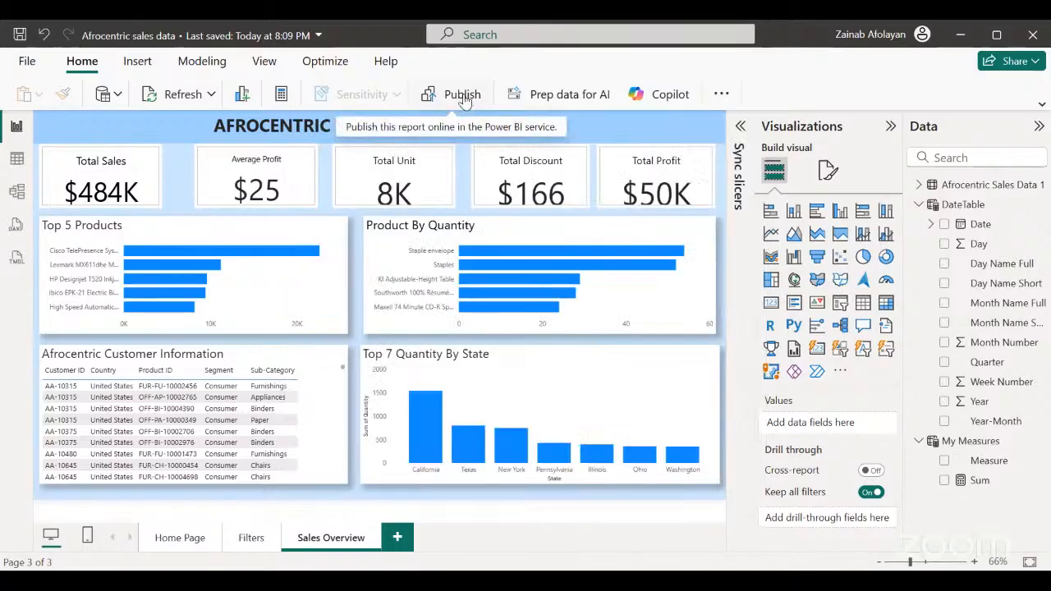
Publish the Afrocentric sales data report to My workspace and dismiss the publishing dialog.
click(464, 95)
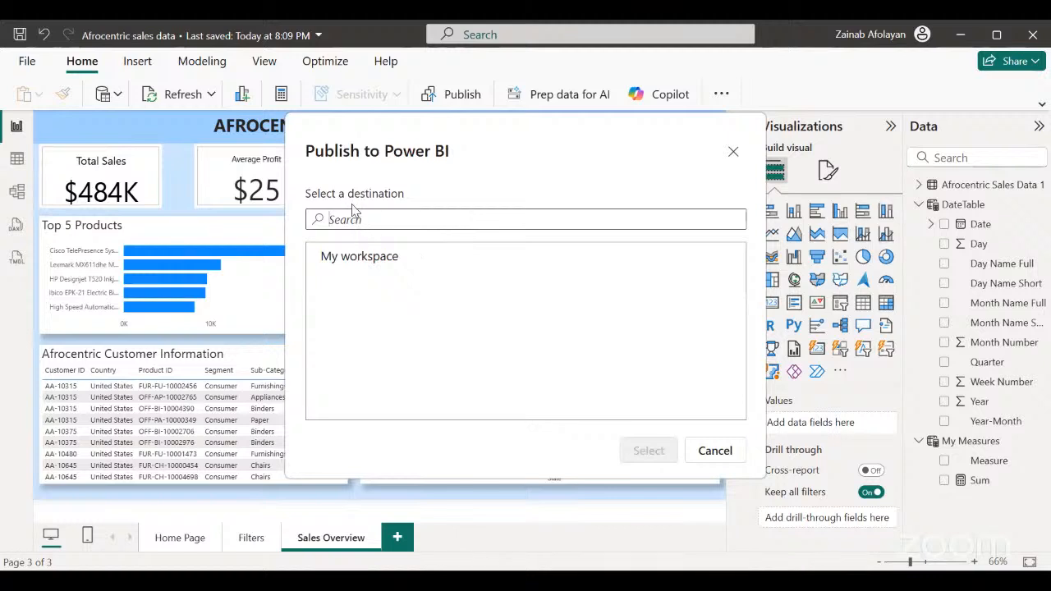
click(355, 261)
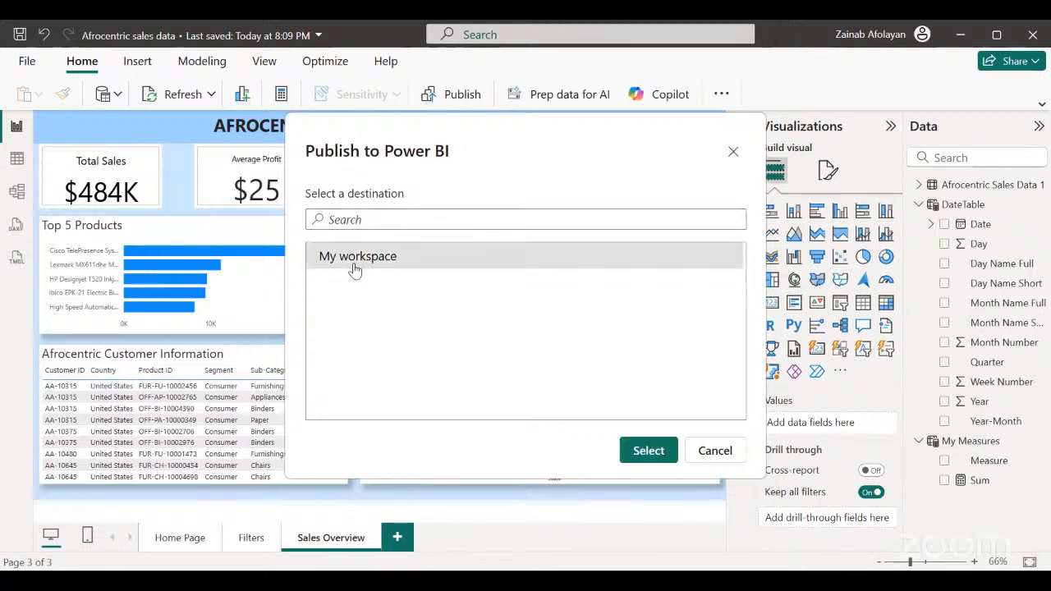
click(648, 451)
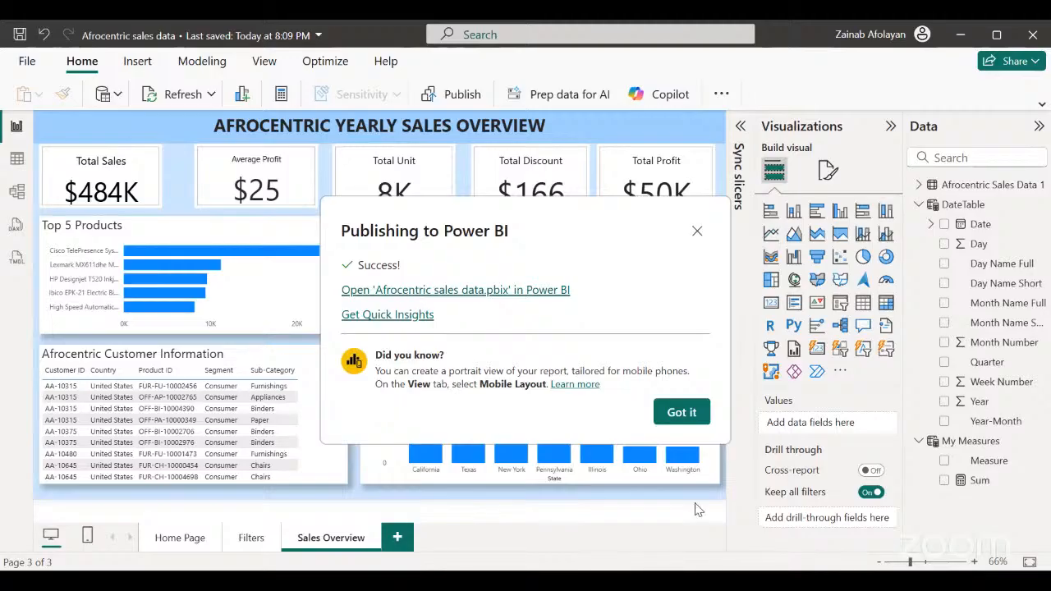
click(701, 418)
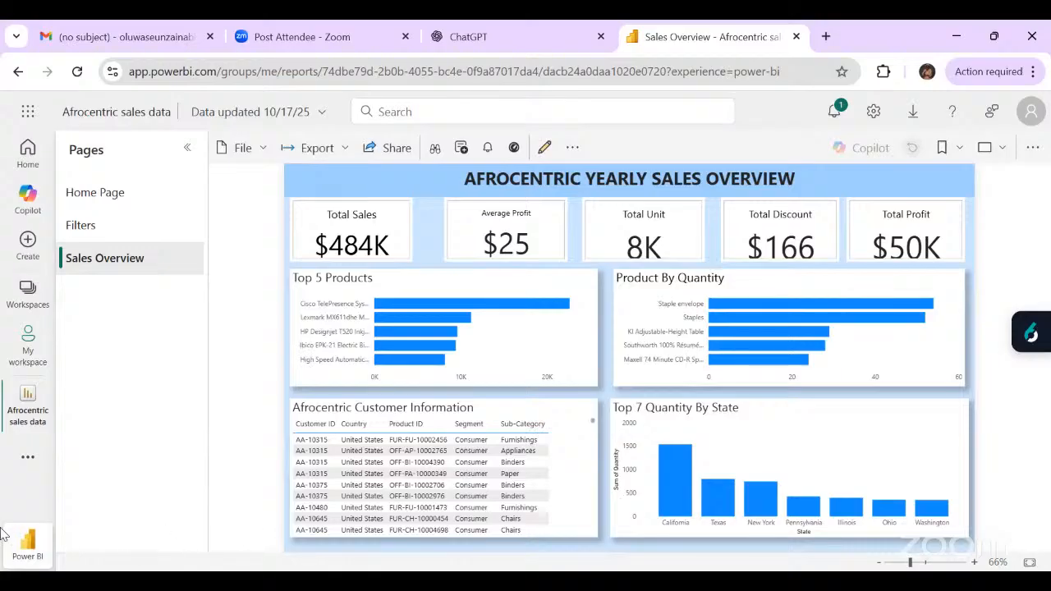
Open the Home Page of the published report and look through the extra report options and the additional navigation items.
click(37, 357)
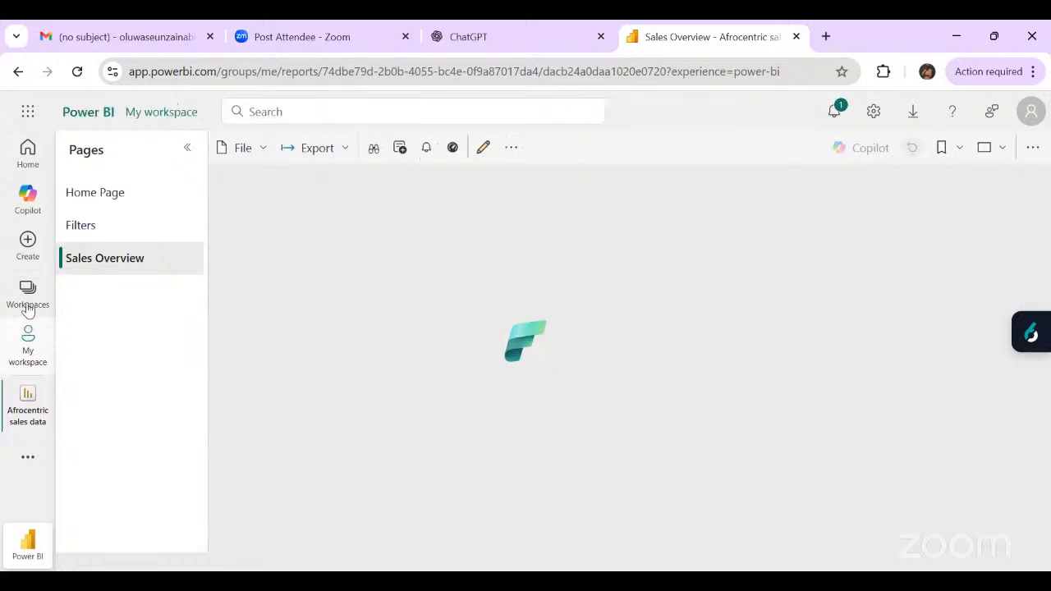
click(117, 206)
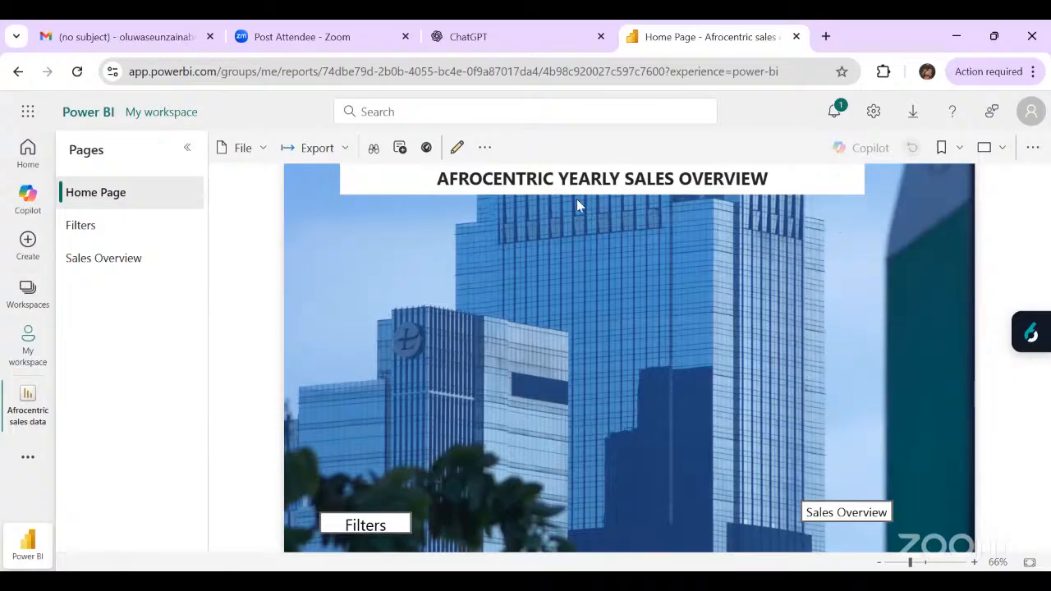
click(483, 149)
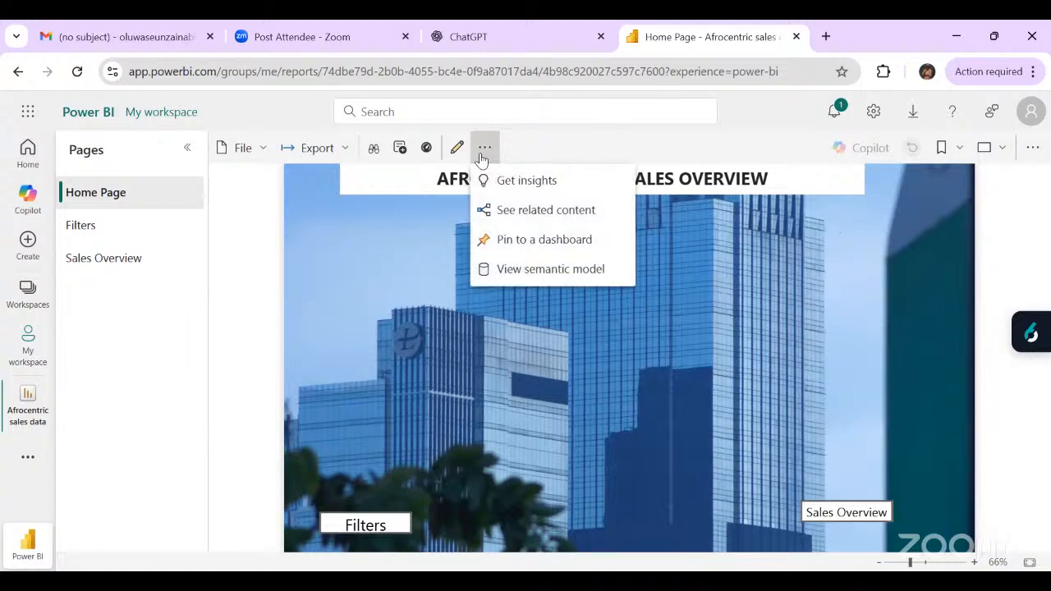
click(484, 150)
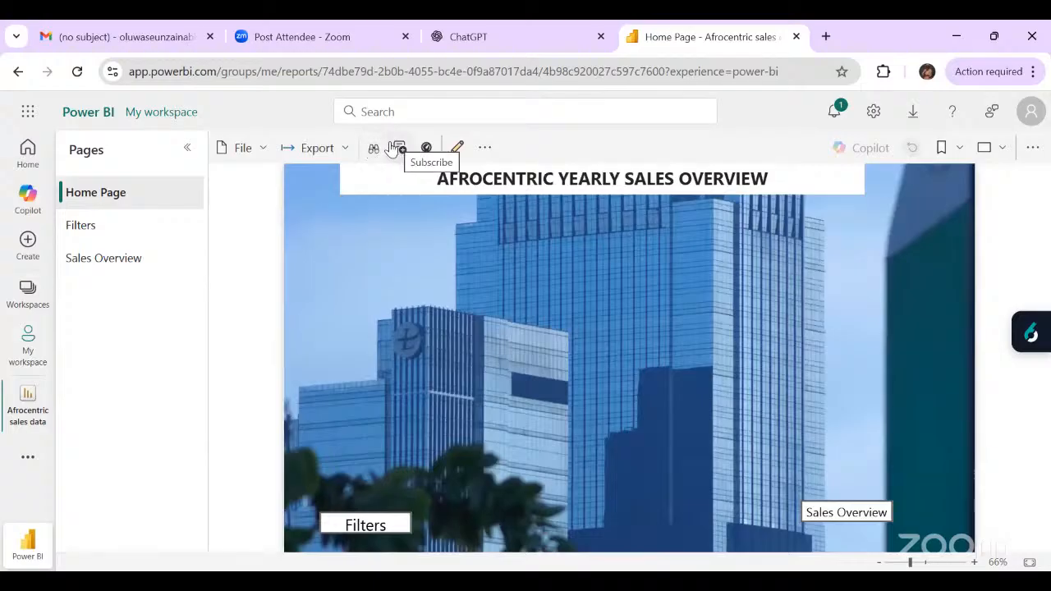
click(27, 459)
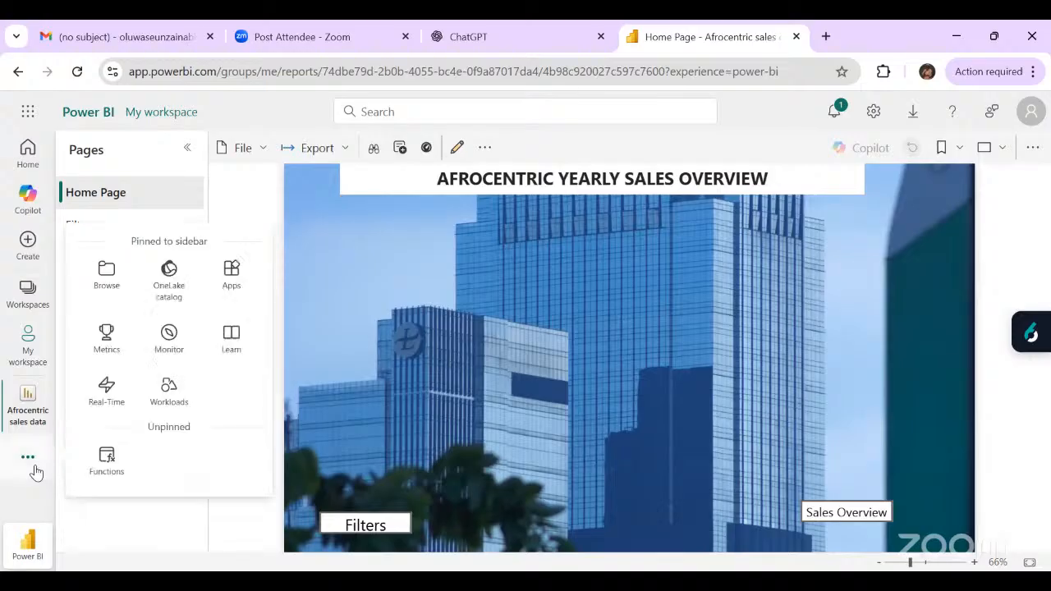
click(170, 516)
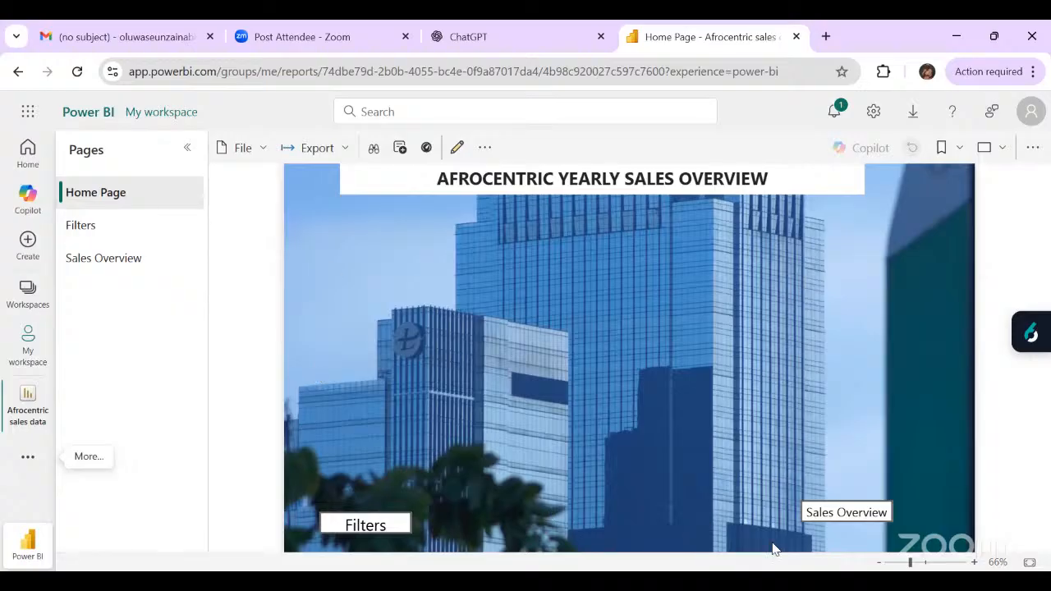
Test the Sales Overview and Filters navigation buttons on the published report's Home Page.
click(830, 512)
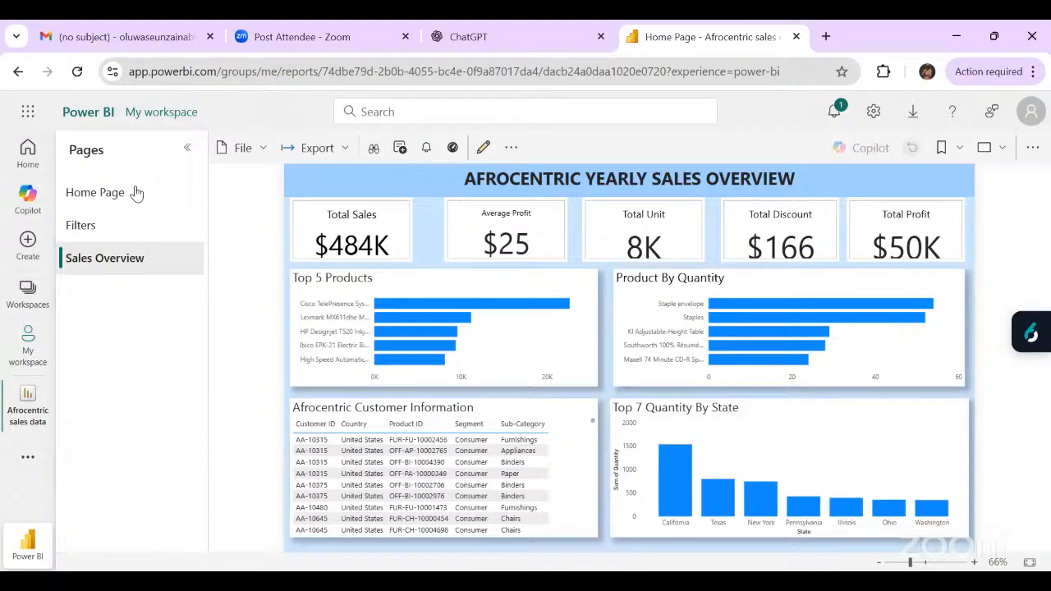
click(136, 192)
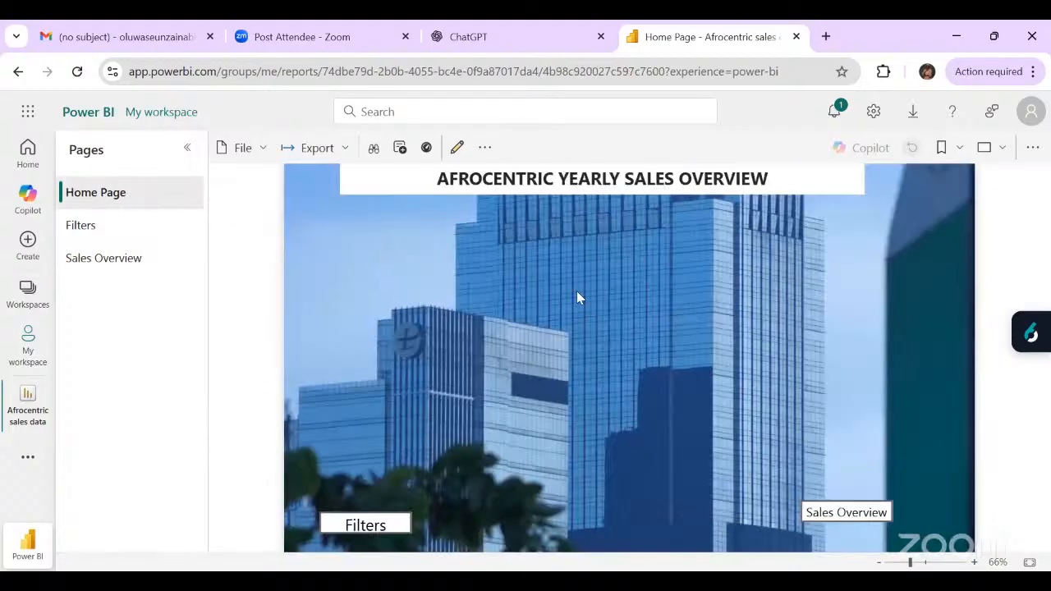
click(392, 528)
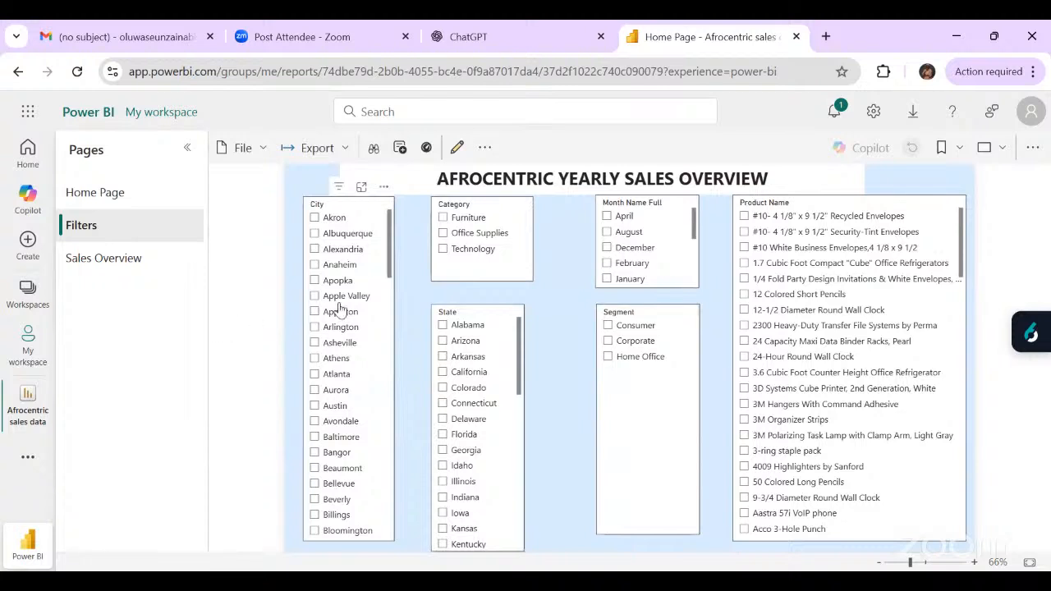
Filter the published report to the city Apple Valley and the month December, and check Sales Overview before returning to the Home Page.
click(314, 297)
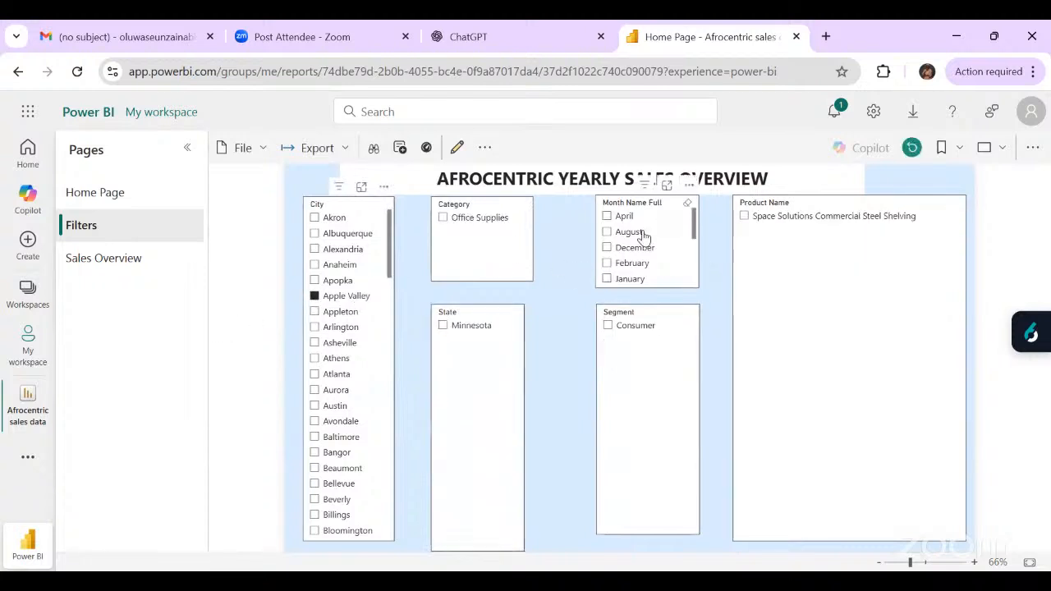
click(607, 248)
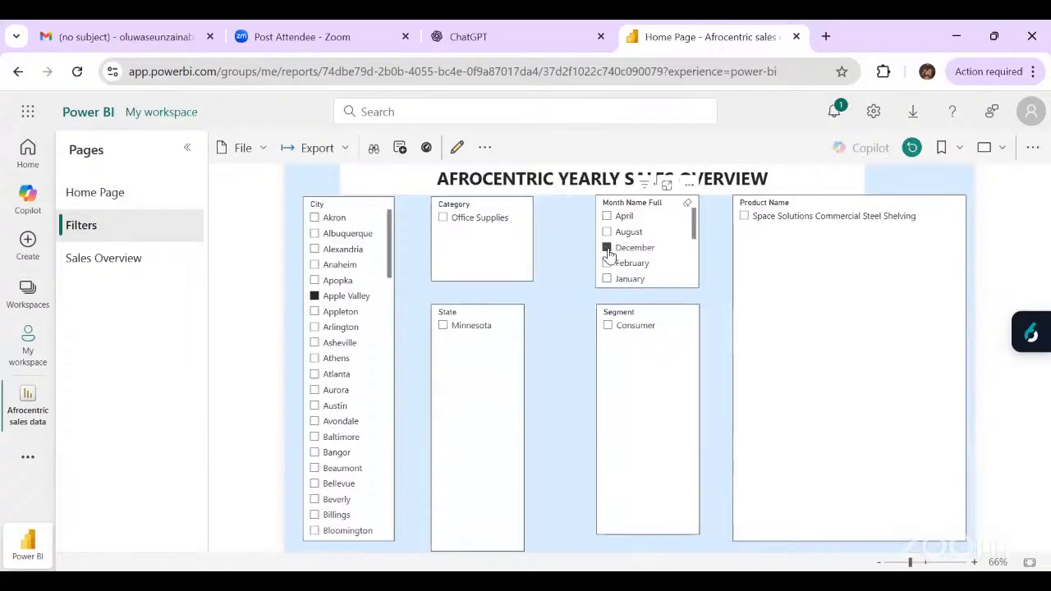
click(130, 258)
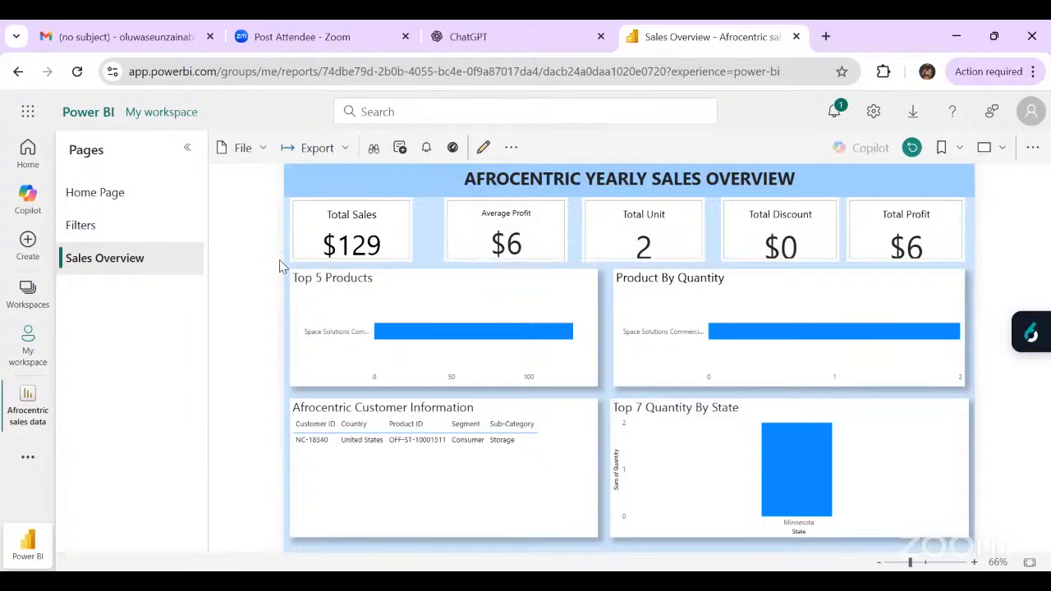
click(168, 202)
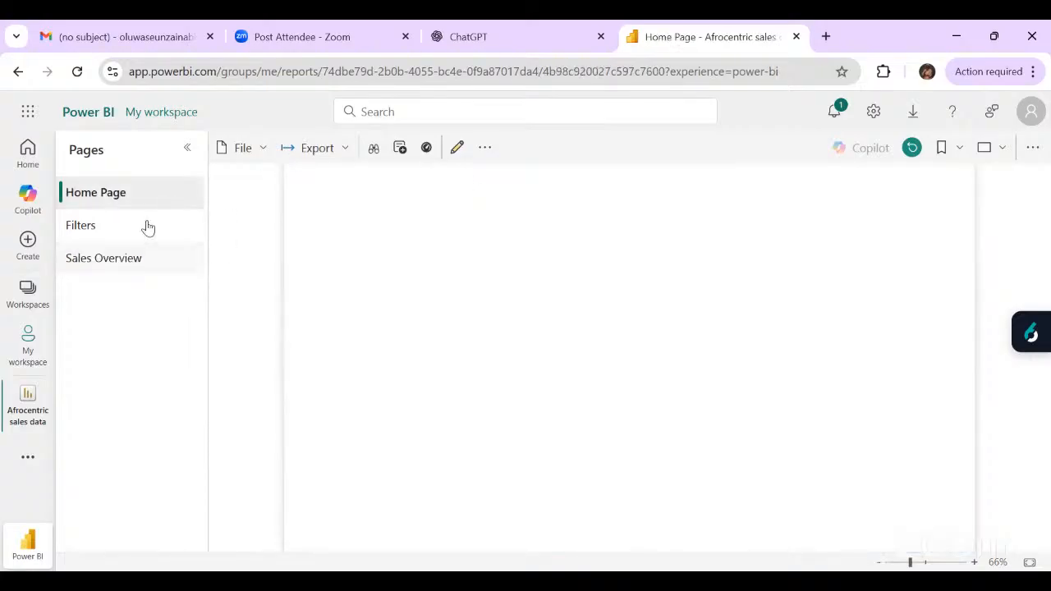